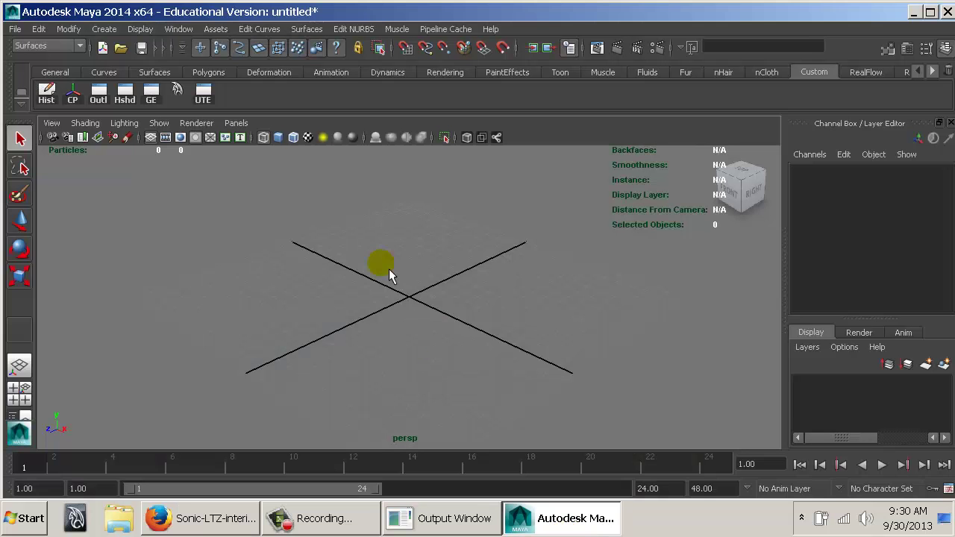
In the side view, draw a CV curve with a nearly flat upper stretch that bends down in a steep slope to the origin.
double_click(403, 11)
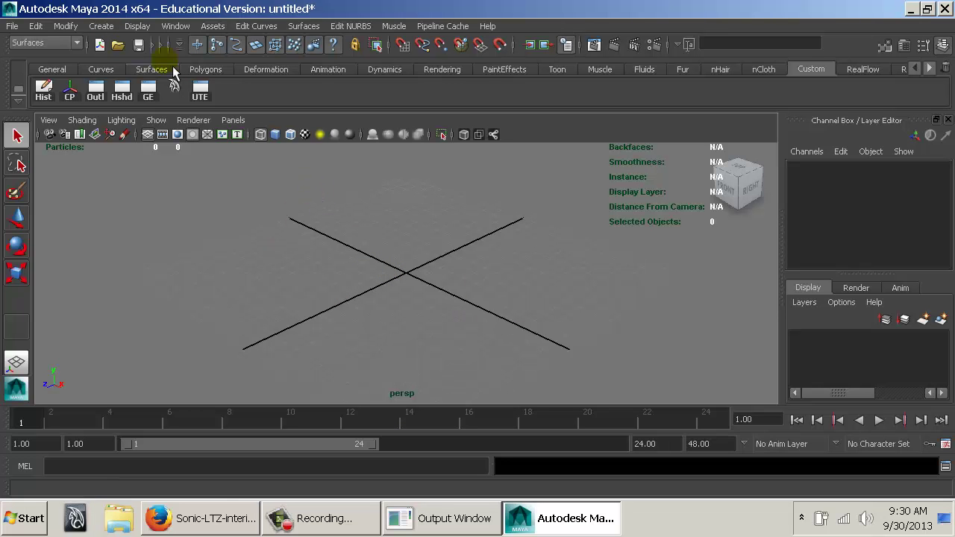
left_click(101, 26)
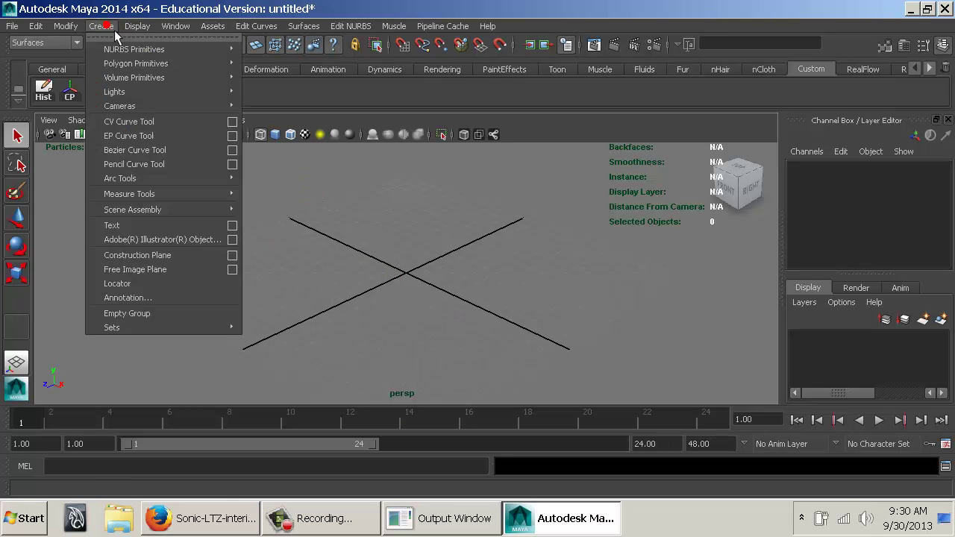
left_click(135, 131)
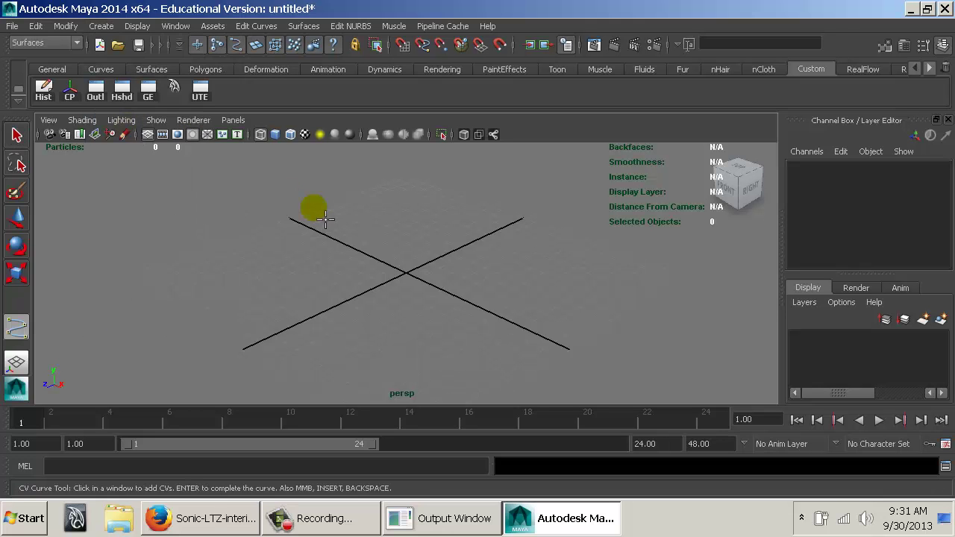
key("space")
left_click_drag(317, 212, 349, 215)
middle_click_drag(509, 291, 394, 340, "alt")
middle_click_drag(409, 273, 412, 328, "alt")
right_click_drag(424, 305, 377, 295, "alt")
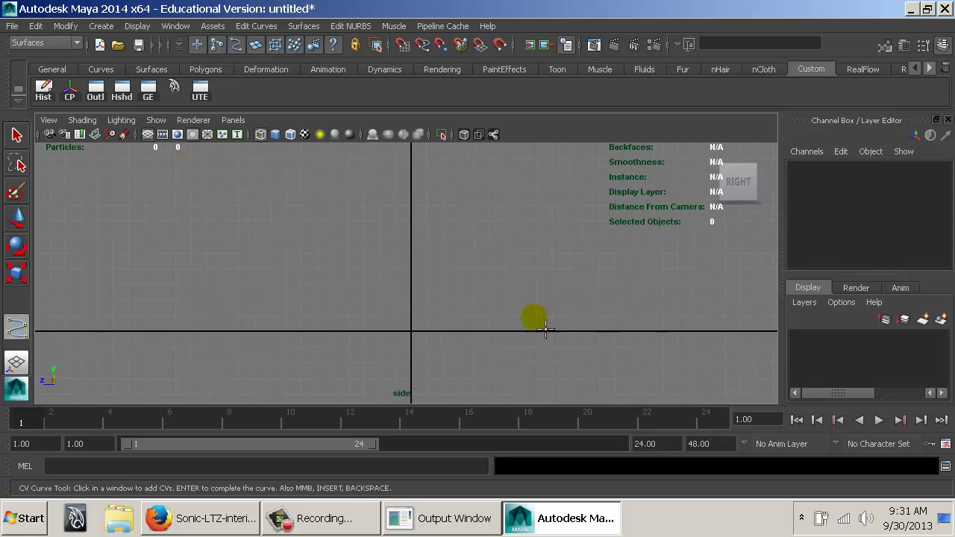
left_click(173, 170)
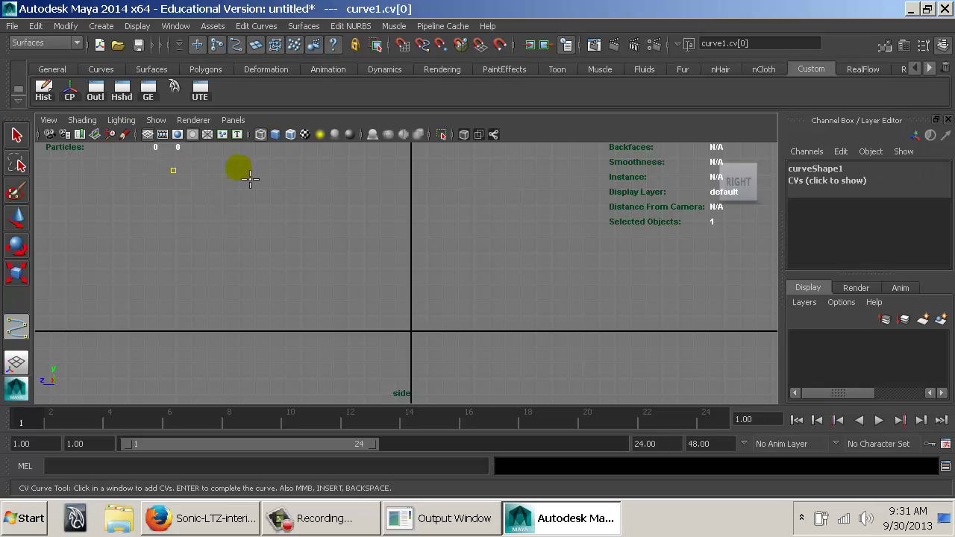
left_click(273, 171)
left_click(323, 176)
left_click(351, 184)
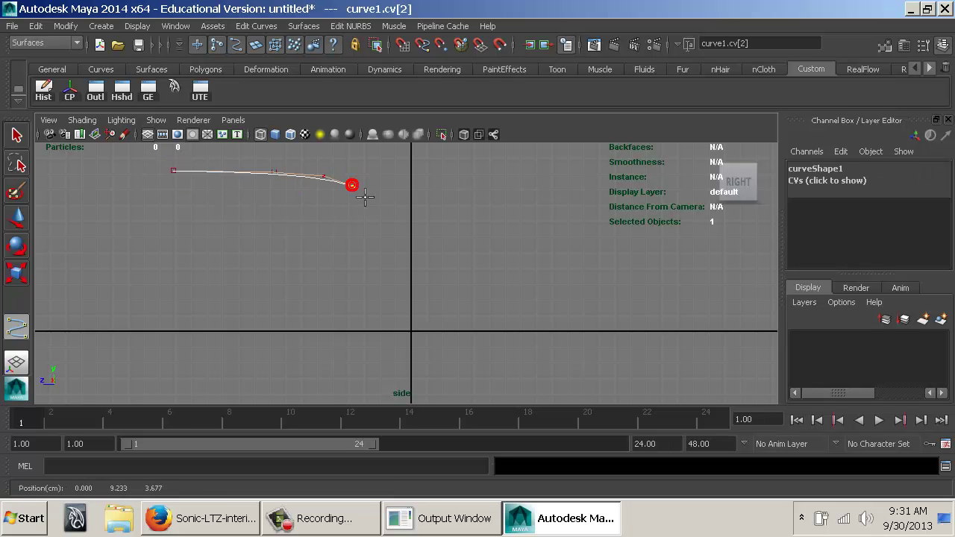
left_click(369, 216)
left_click(390, 260)
left_click(410, 316)
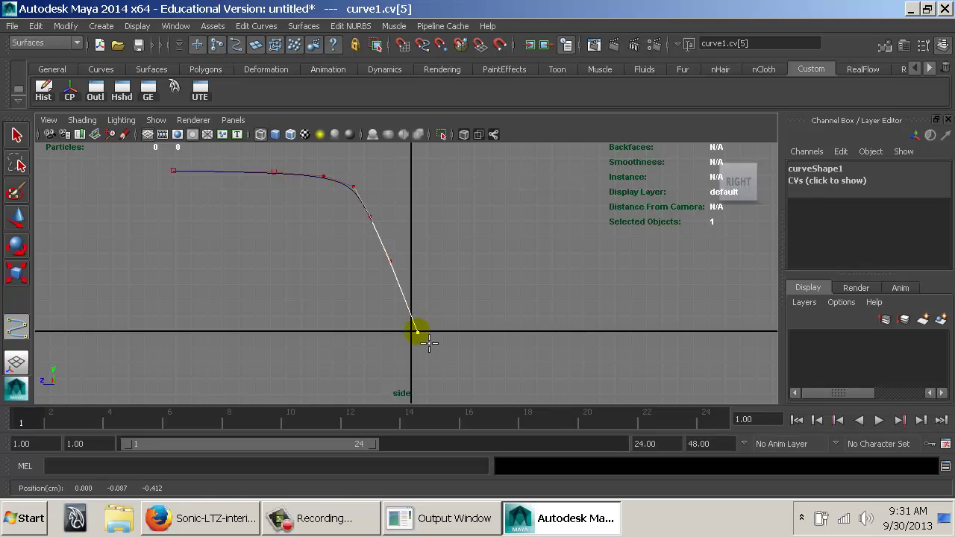
Continue the curve through a bend just below the origin into a long, nearly flat lower run, and finish it.
middle_click_drag(438, 312, 341, 248, "alt")
left_click_drag(335, 294, 402, 315)
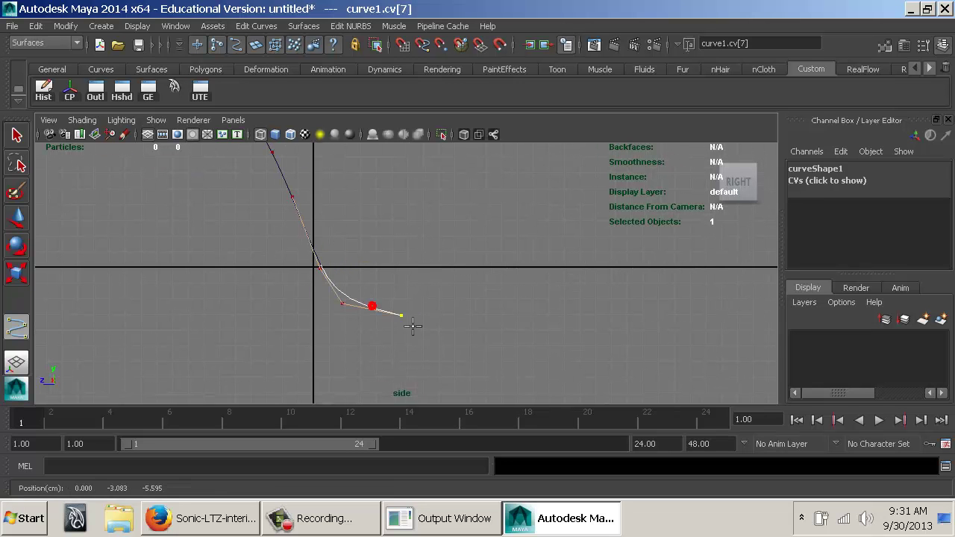
left_click(531, 321)
left_click(643, 323)
left_click(764, 335)
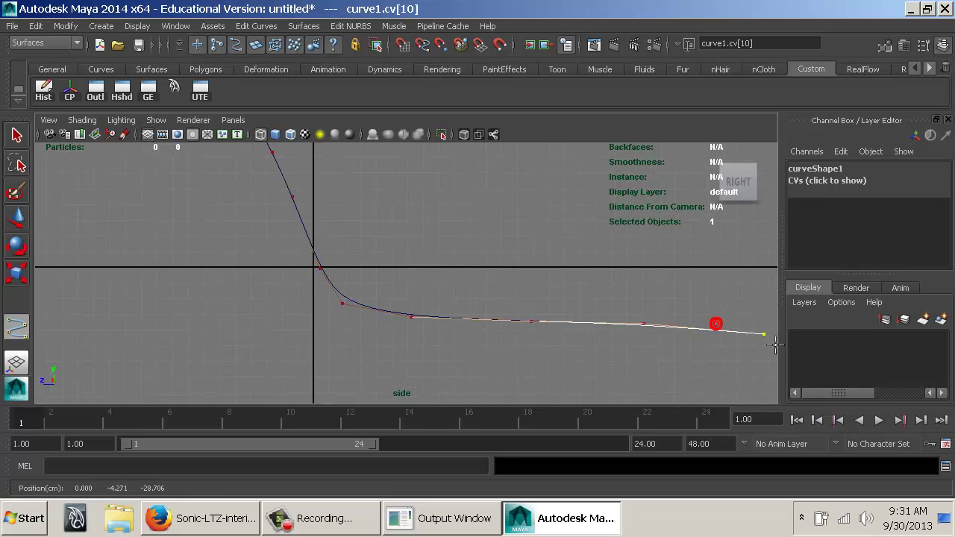
left_click_drag(764, 333, 766, 324)
middle_click_drag(729, 331, 723, 333, "alt")
right_click_drag(723, 333, 552, 293, "alt")
middle_click_drag(386, 270, 397, 285, "alt")
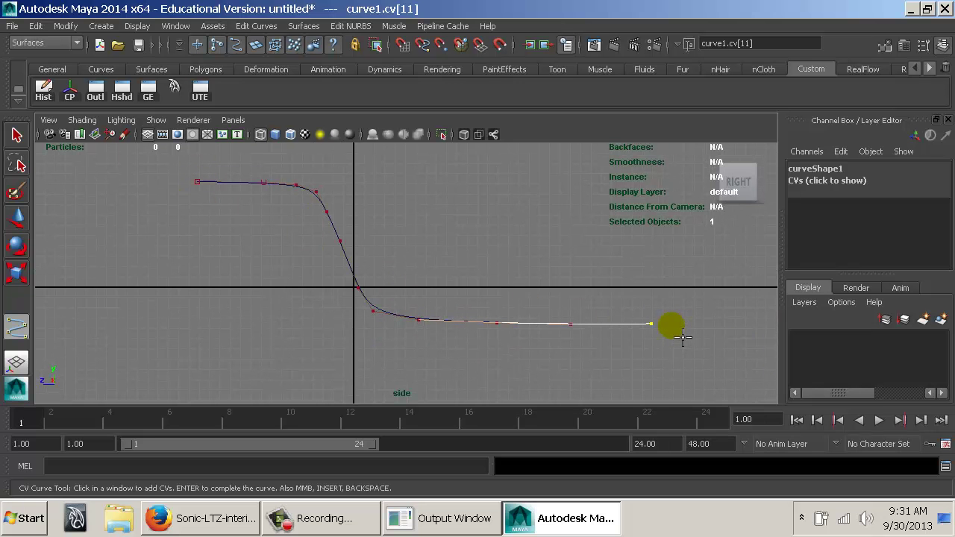
key("q")
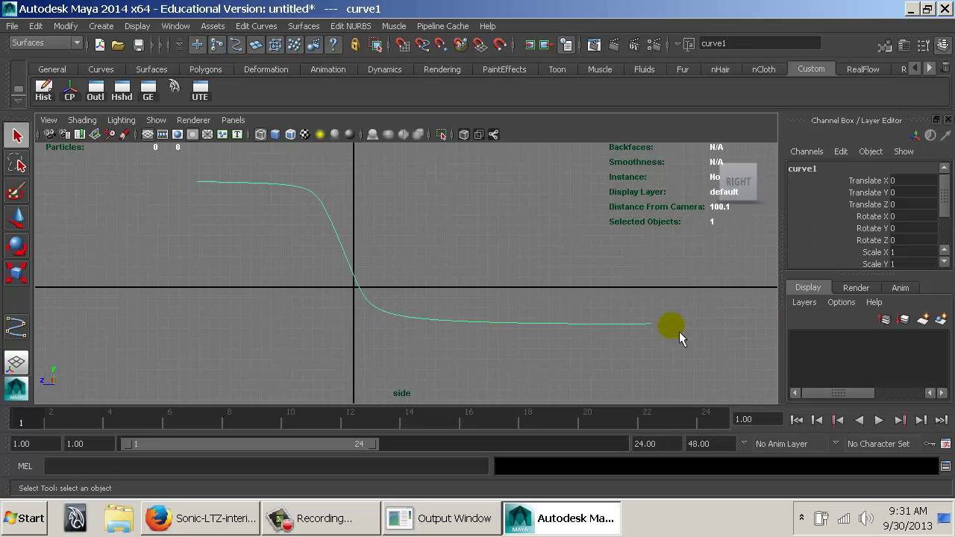
Show the curve's control vertices and select those of the upper stretch, the slope and the lower run in turn.
middle_click_drag(308, 215, 328, 233, "alt")
right_click_drag(328, 233, 446, 268, "alt")
middle_click_drag(399, 259, 382, 278, "alt")
right_click(318, 229)
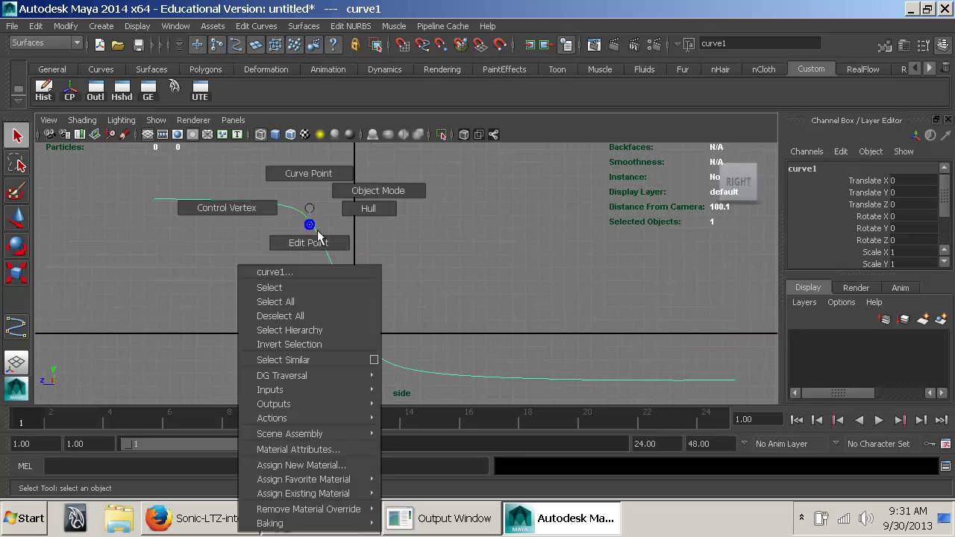
left_click(224, 208)
left_click_drag(127, 179, 313, 224)
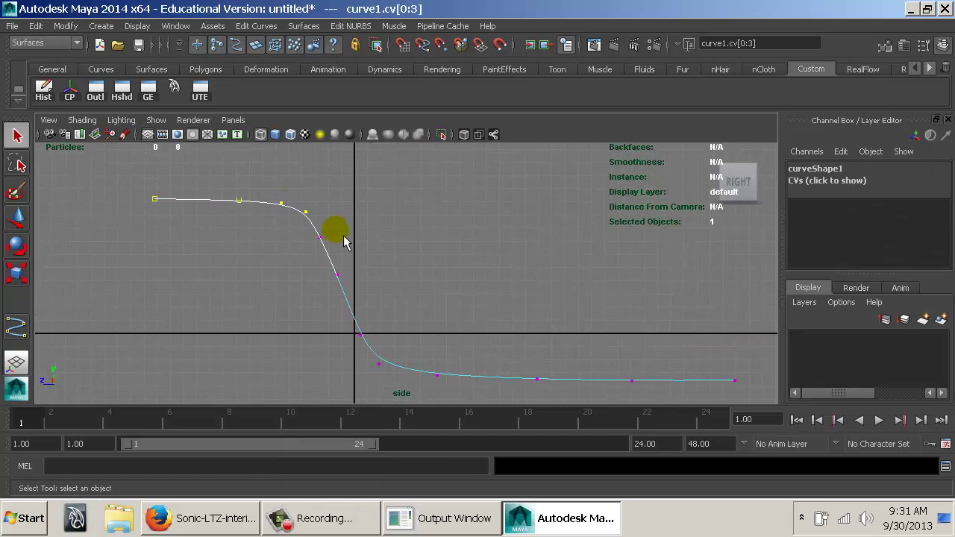
middle_click_drag(366, 257, 341, 240, "alt")
left_click_drag(341, 323, 278, 192)
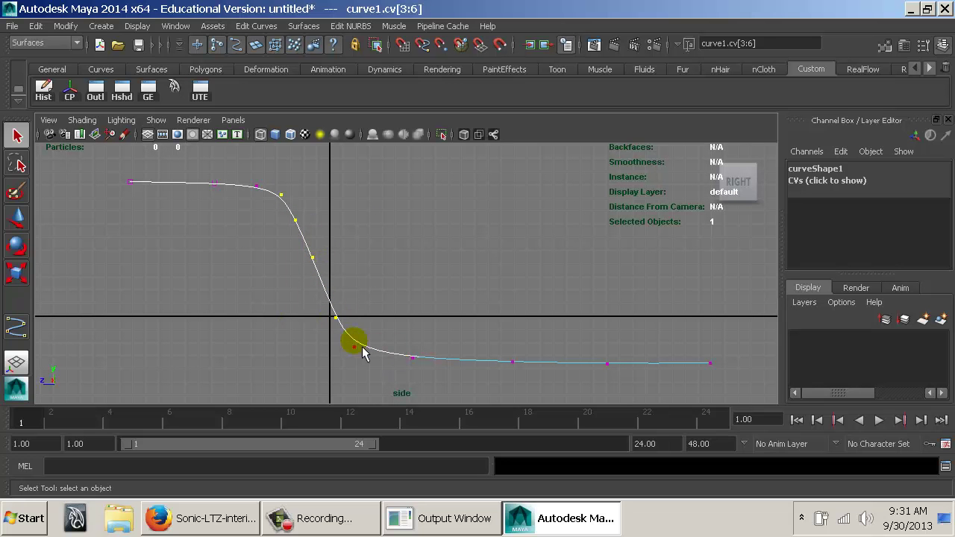
left_click_drag(343, 338, 366, 363)
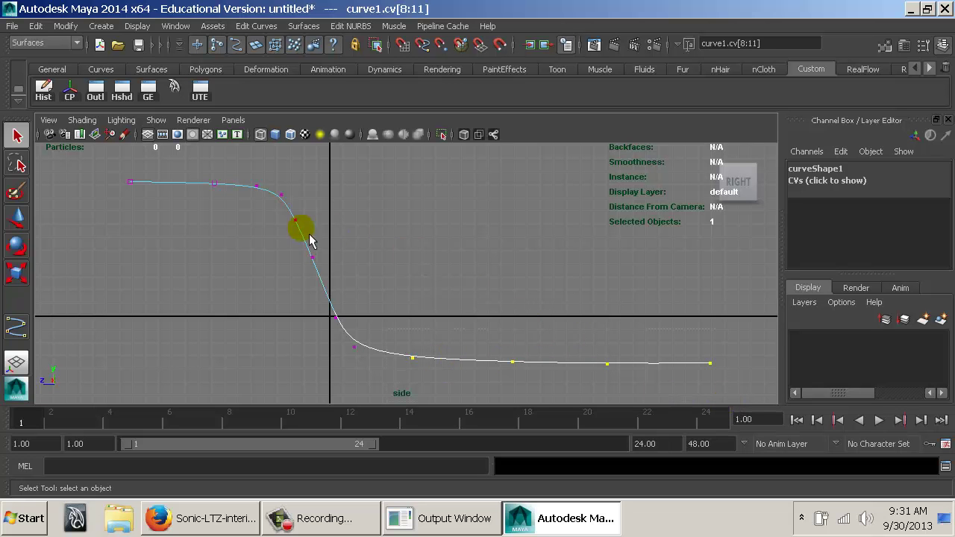
Move the six uppermost control vertices up and slightly outward to make the slope taller.
left_click_drag(345, 276, 353, 286)
left_click_drag(60, 142, 321, 269)
middle_click_drag(284, 250, 316, 284, "alt")
key("w")
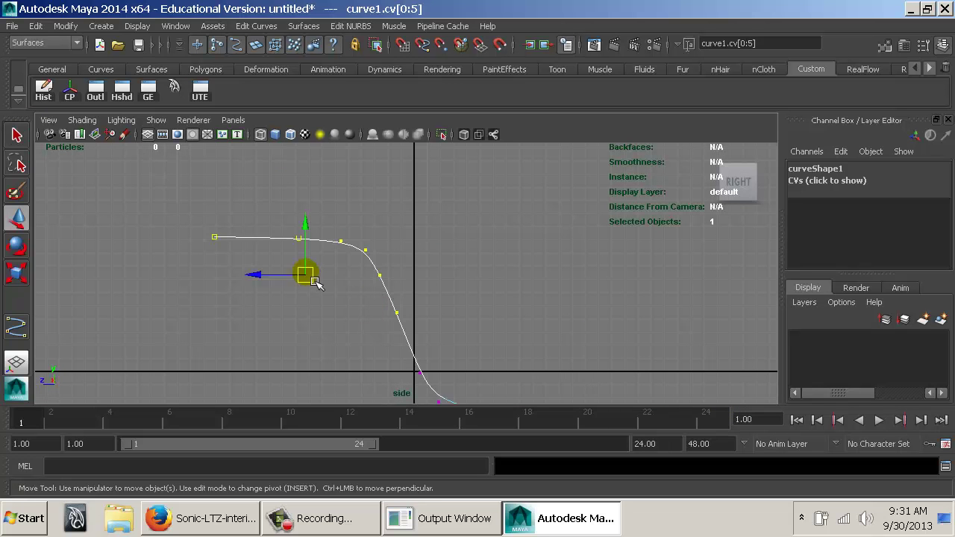
left_click_drag(316, 283, 275, 176)
right_click_drag(504, 330, 164, 254, "alt")
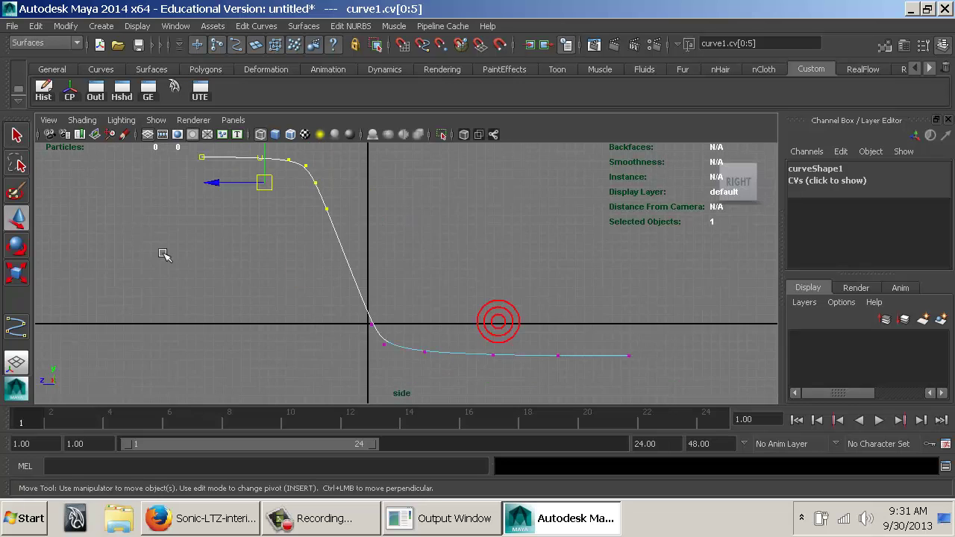
Try to reshape the slope by moving its control vertices one at a time.
right_click_drag(377, 288, 337, 260, "alt")
left_click_drag(341, 217, 347, 227, "alt")
middle_click_drag(347, 241, 375, 297)
middle_click_drag(341, 218, 342, 278, "alt")
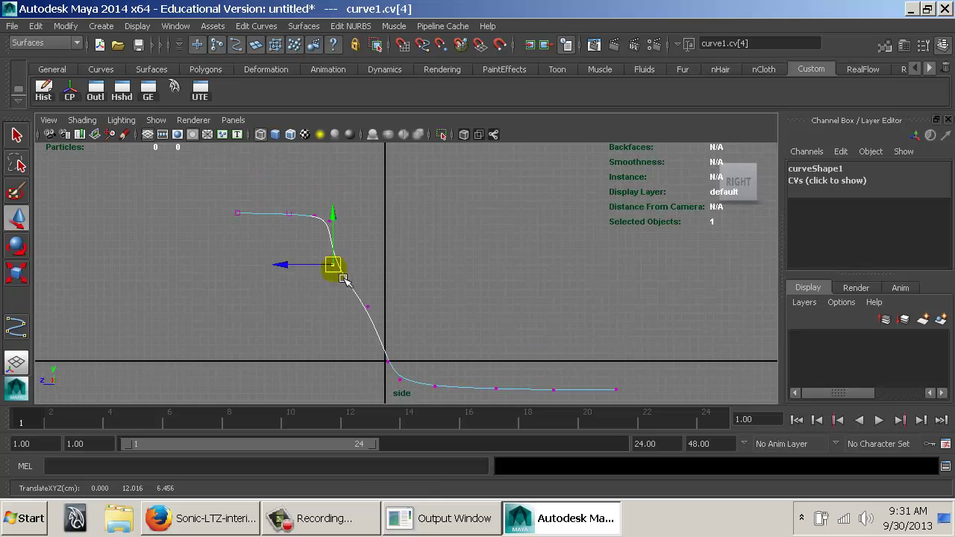
left_click(367, 304)
middle_click_drag(370, 322, 390, 330)
left_click(389, 358)
left_click_drag(385, 382, 332, 391)
Undo the individual control vertex moves on the slope.
key("ctrl+z")
key("ctrl+z")
key("ctrl+z")
key("ctrl+z")
key("ctrl+z")
key("ctrl+z")
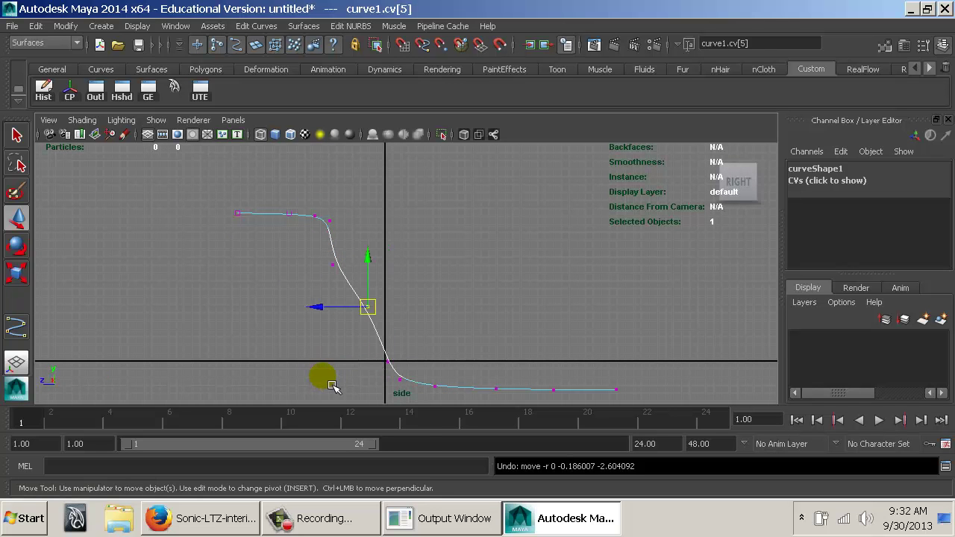
Pick the control vertices around the lower bend one at a time, and return the curve to object selection.
left_click(333, 216)
left_click_drag(361, 288, 404, 375)
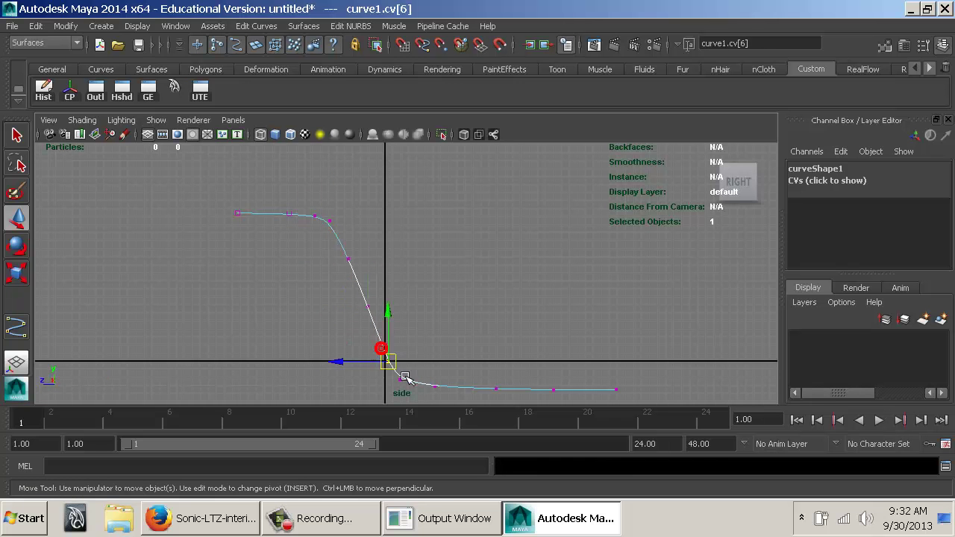
left_click(400, 380)
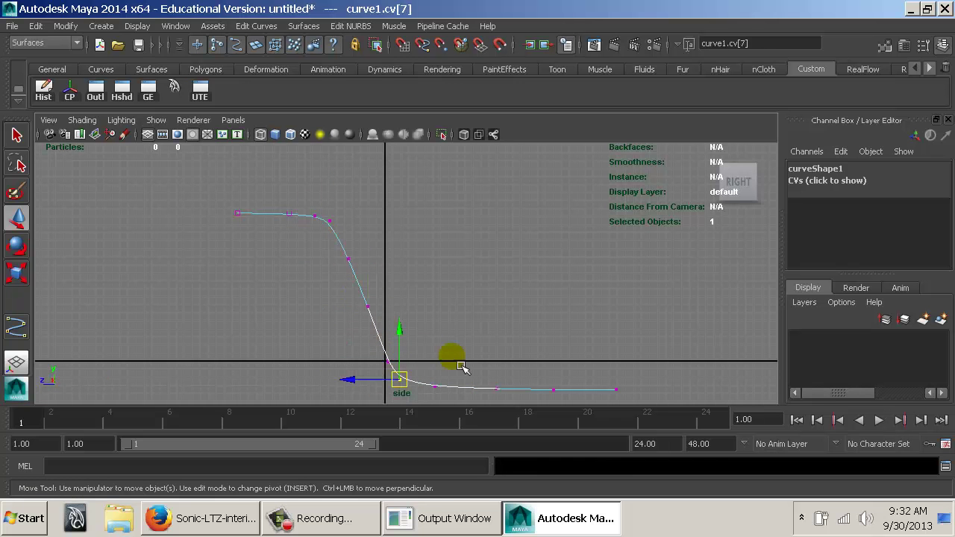
middle_click_drag(461, 366, 353, 300, "alt")
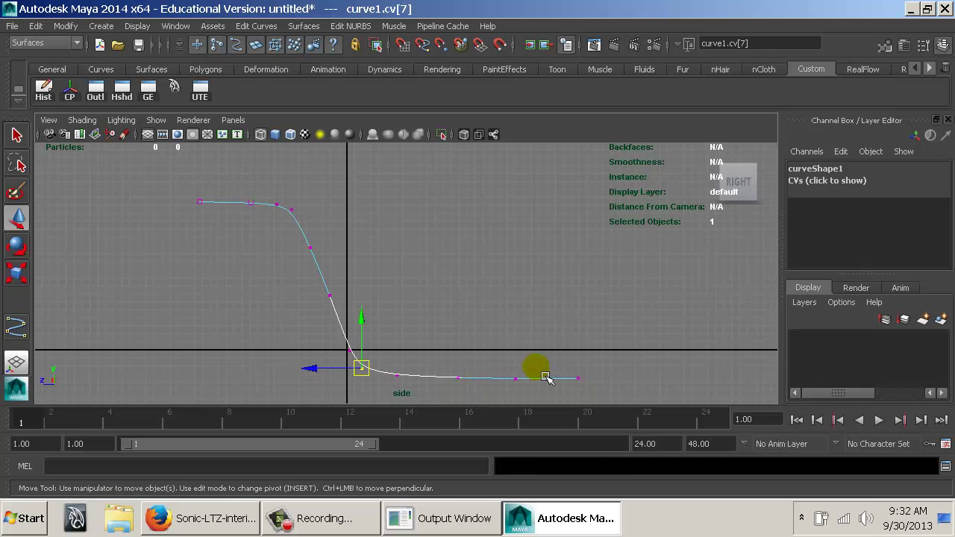
key("F8")
key("F8")
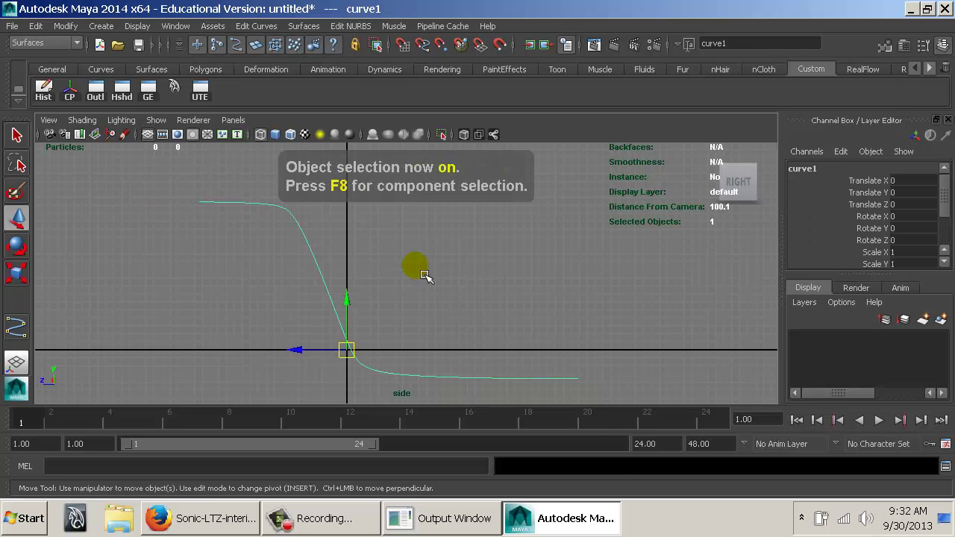
In the perspective view, duplicate the curve twice and place the copies at about 4.6 and -4.8 along X.
key("space")
left_click_drag(424, 276, 369, 311)
key("ctrl+d")
left_click(345, 257)
left_click(387, 249)
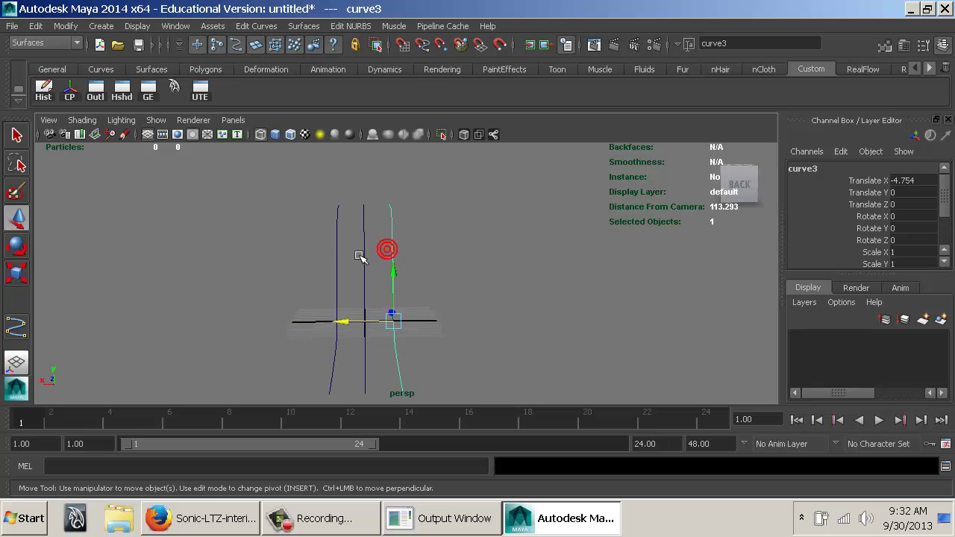
Set Translate X to 6 for one side curve and -6 for the other.
left_click(339, 245)
left_click(381, 242)
left_click(337, 252)
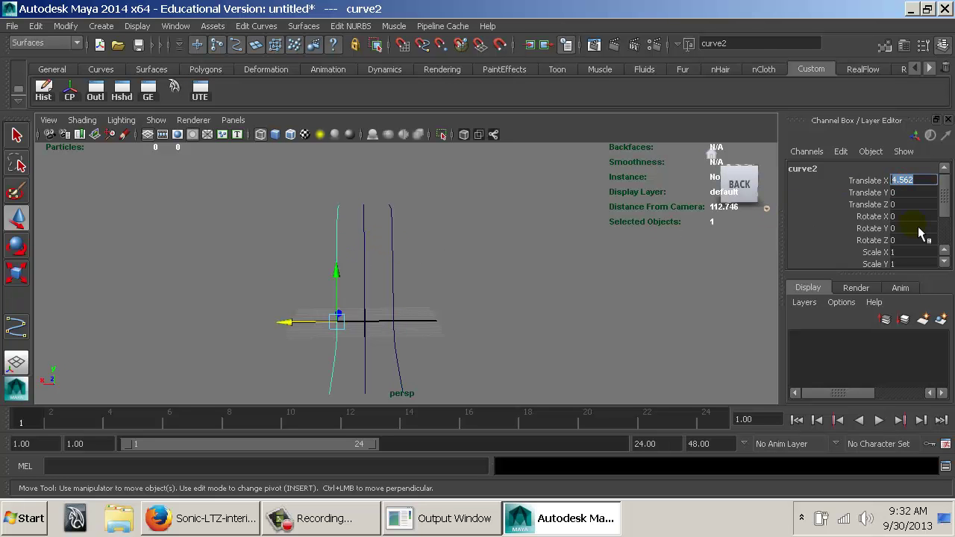
type("6")
key("Return")
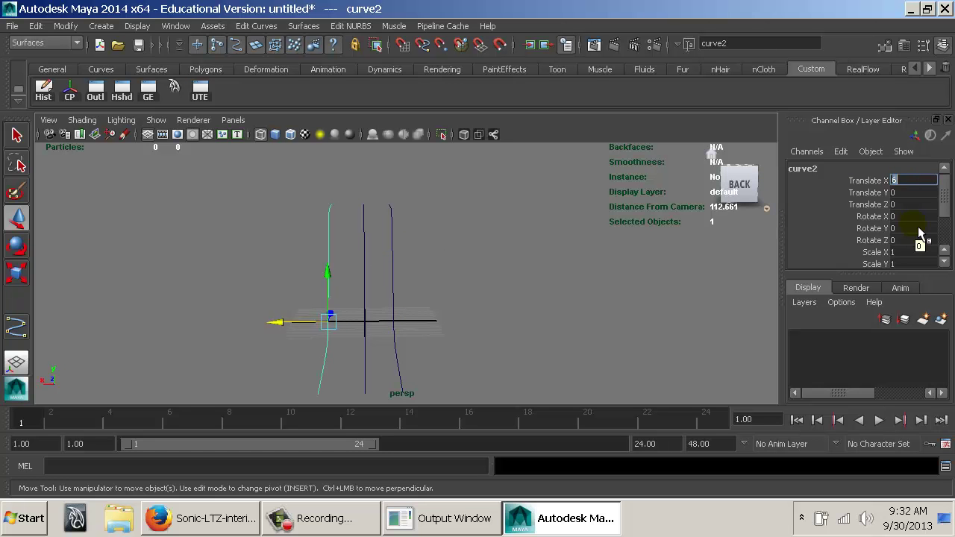
left_click(385, 236)
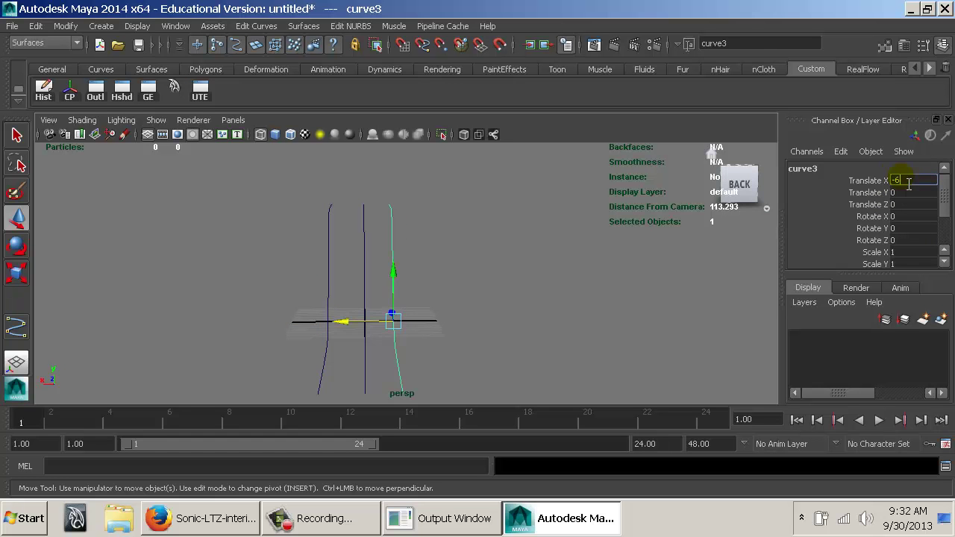
left_click(323, 259)
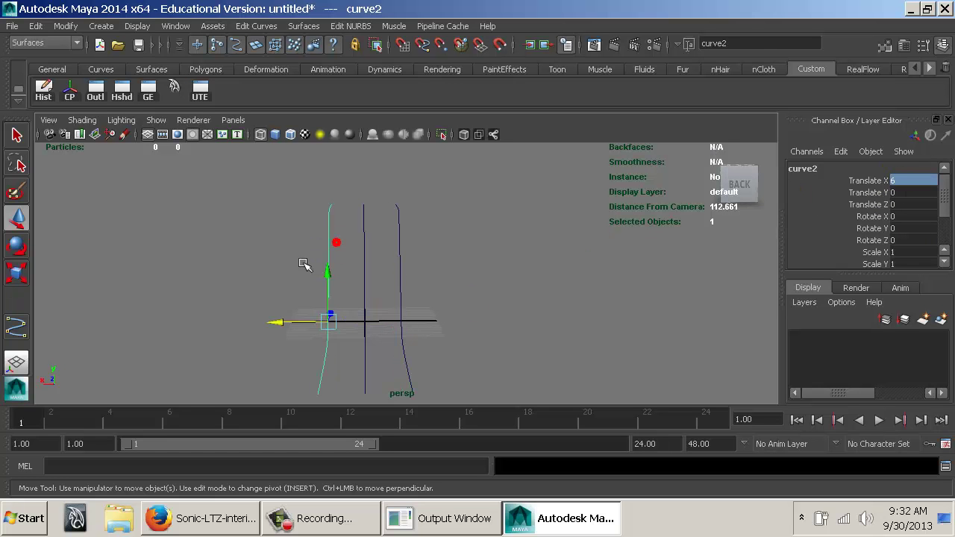
left_click(313, 248)
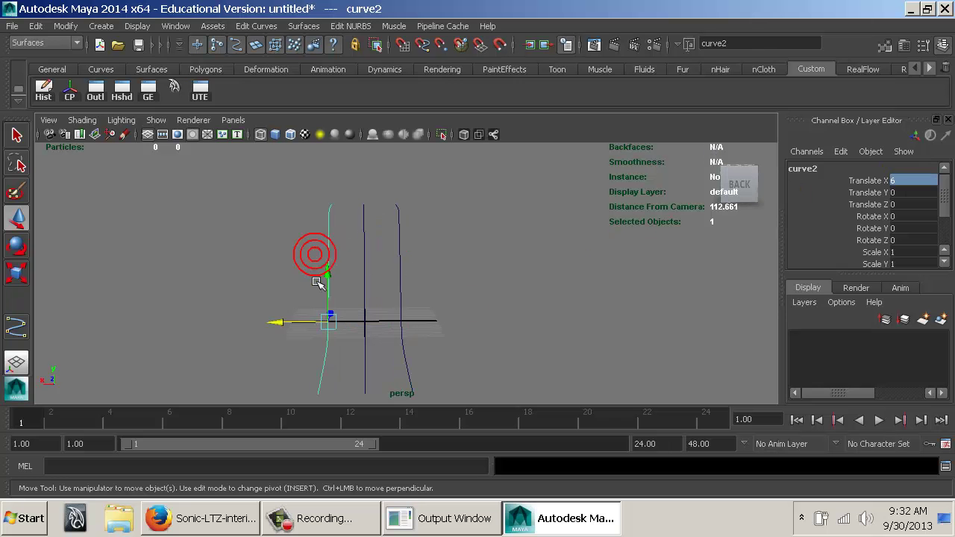
Raise the middle curve about 1.3 units in Y and shift it slightly in the negative Z direction.
left_click(356, 245)
left_click_drag(328, 257, 455, 276, "alt")
left_click(345, 240)
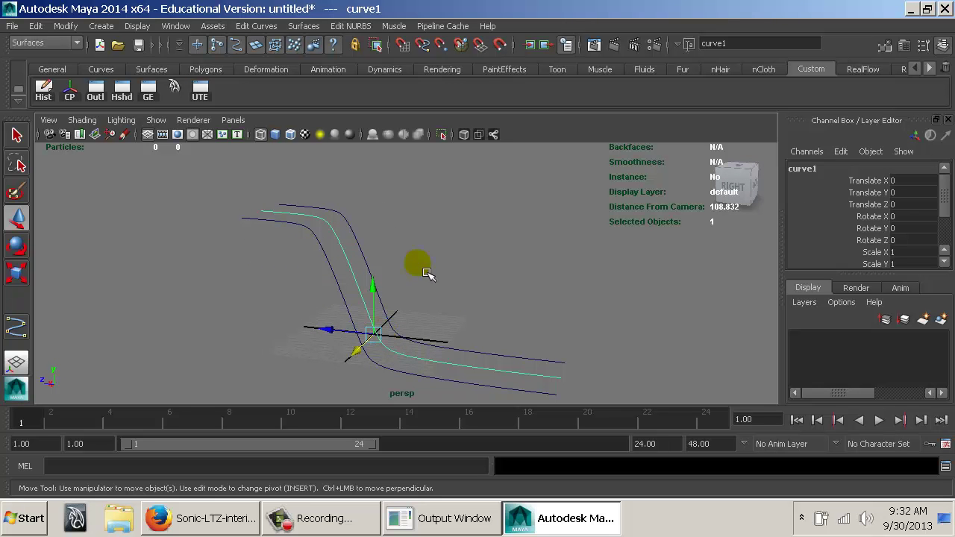
left_click_drag(374, 291, 374, 283)
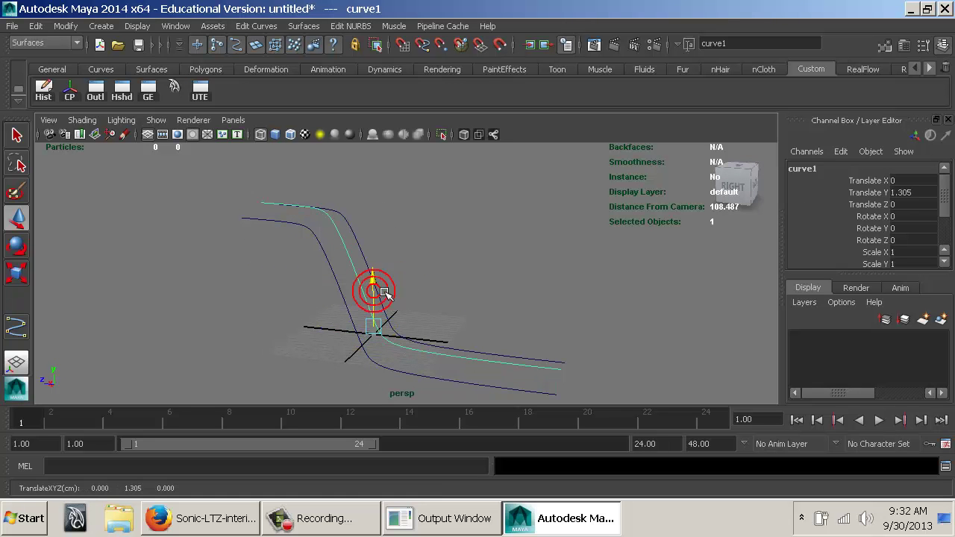
left_click_drag(330, 318, 344, 319)
Loft a surface across the three curves in order from one side to the other, and display it shaded.
left_click(335, 271)
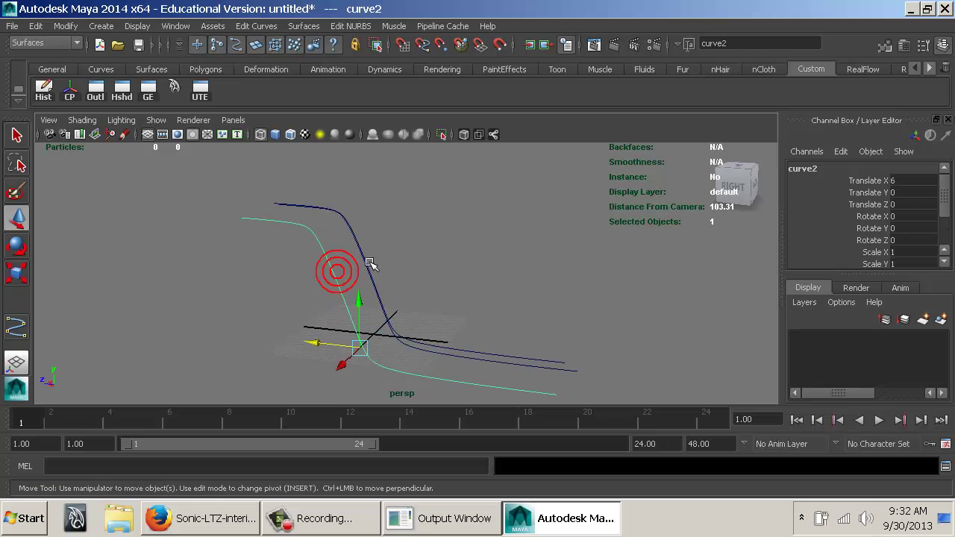
left_click(359, 252, "shift")
left_click_drag(402, 254, 372, 259, "alt")
left_click(373, 243, "shift")
key("space")
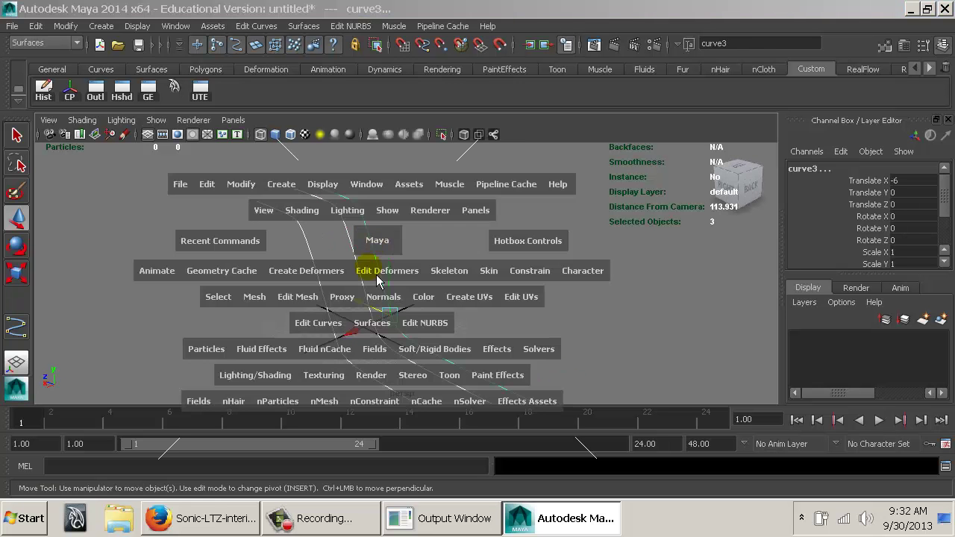
left_click_drag(366, 332, 373, 365)
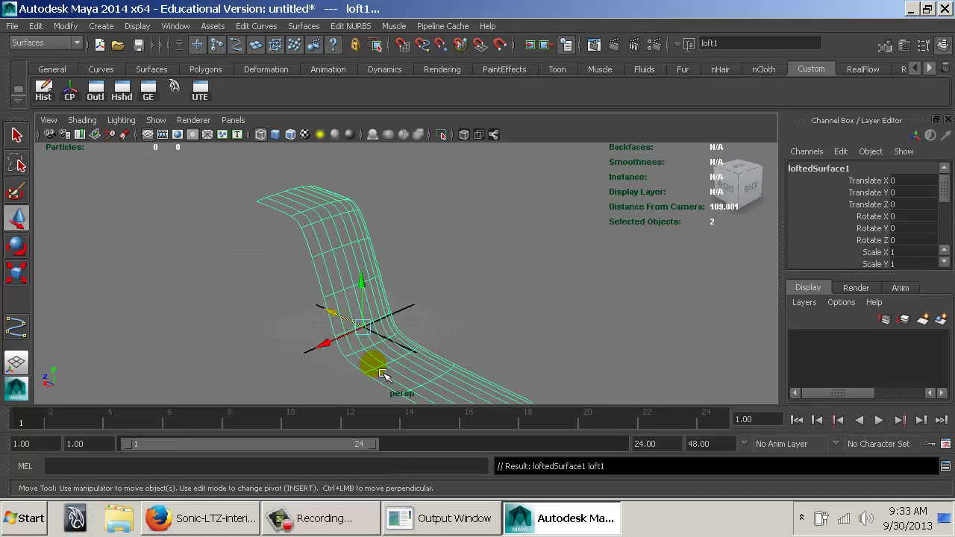
key("5")
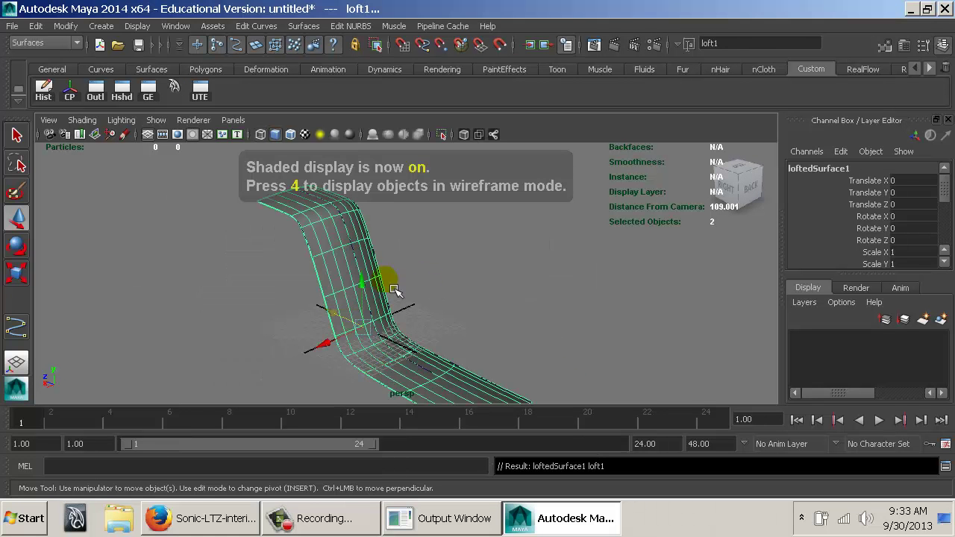
Display the control vertices of the middle curve running through the lofted surface.
left_click(434, 251)
mouse_move(548, 299)
left_mouse_down("alt")
mouse_move(426, 271)
mouse_move(403, 256)
mouse_move(467, 273)
mouse_move(388, 324)
mouse_move(480, 313)
mouse_move(450, 313)
mouse_move(518, 330)
mouse_move(373, 328)
mouse_move(426, 299)
mouse_move(390, 314)
mouse_move(414, 367)
mouse_move(401, 284)
mouse_move(495, 294)
mouse_move(314, 332)
left_mouse_up("alt")
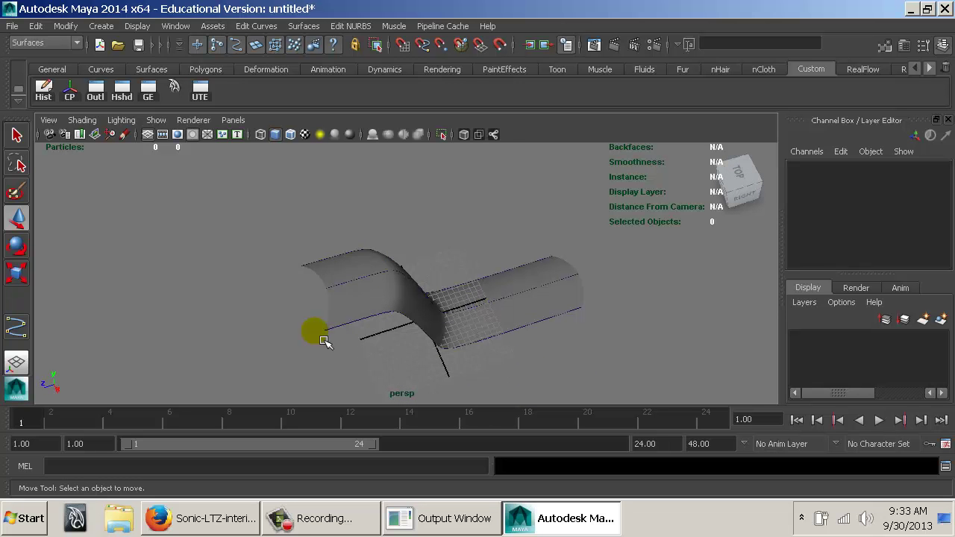
left_click_drag(427, 309, 507, 331, "alt")
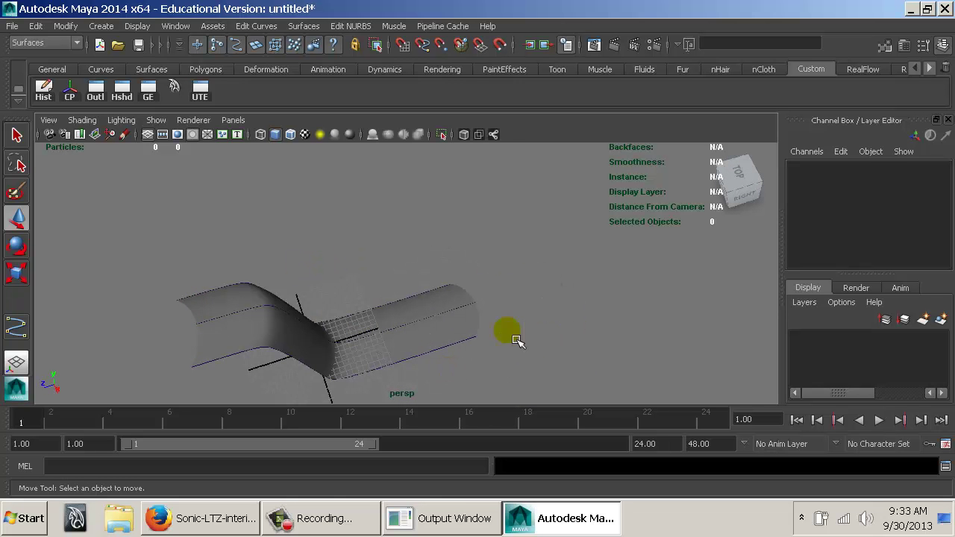
left_click(469, 314)
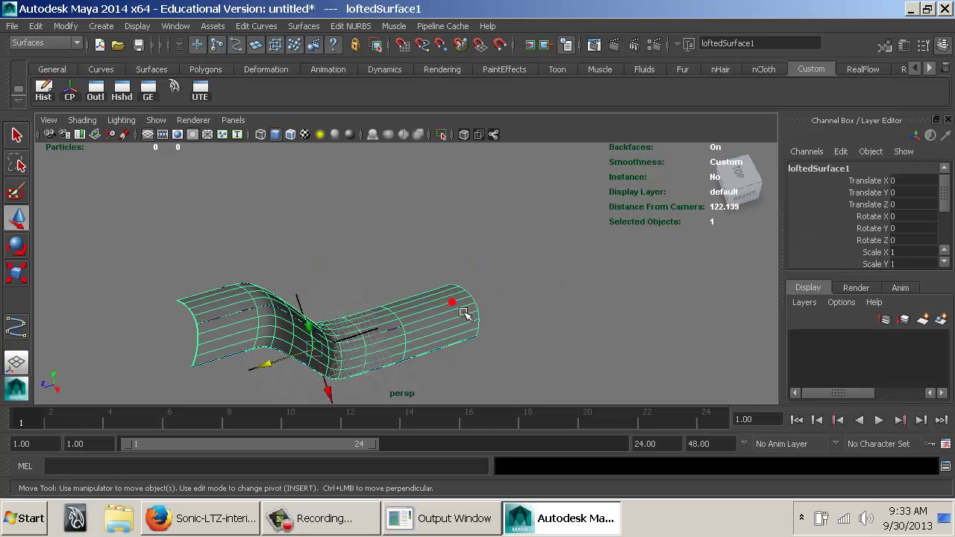
left_click(356, 316)
left_click_drag(278, 368, 299, 293)
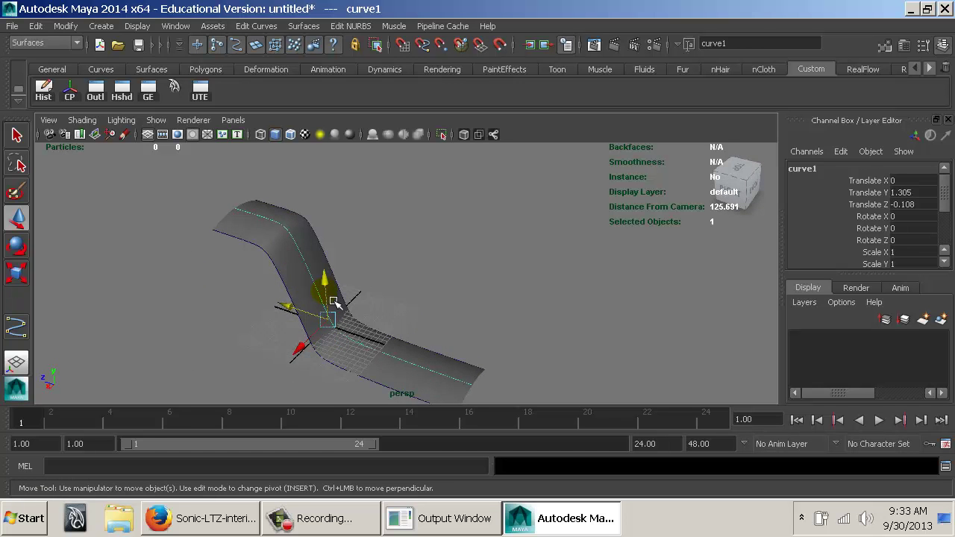
left_click_drag(292, 306, 358, 267, "alt")
right_click_drag(357, 258, 304, 218)
In wireframe display, try moving the control vertices along the steep section of the middle curve, and undo the moves.
key("4")
left_click_drag(319, 300, 333, 364, "alt")
left_click_drag(267, 307, 273, 305)
left_click_drag(374, 311, 321, 332, "alt")
key("ctrl+z")
left_click_drag(403, 265, 282, 312)
key("ctrl+z")
key("ctrl+z")
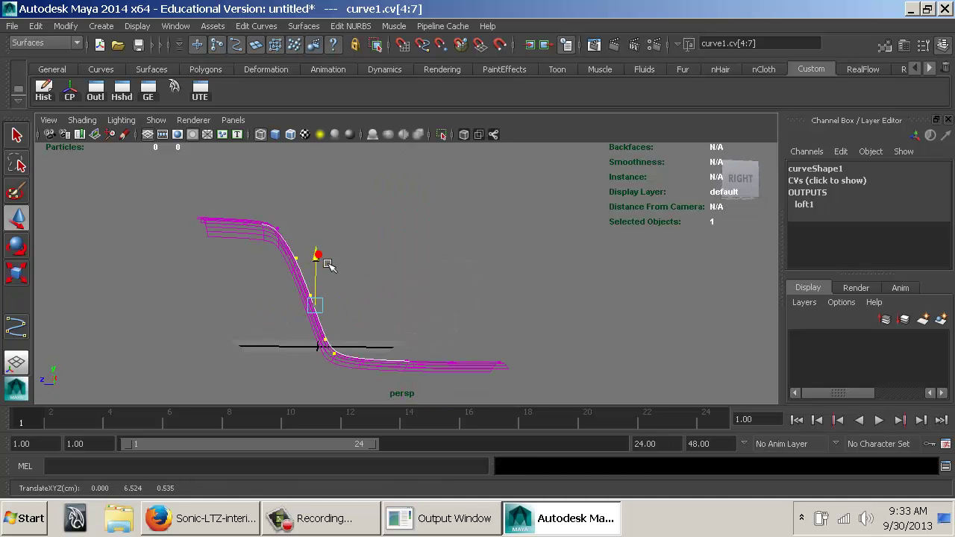
left_click_drag(332, 260, 331, 246)
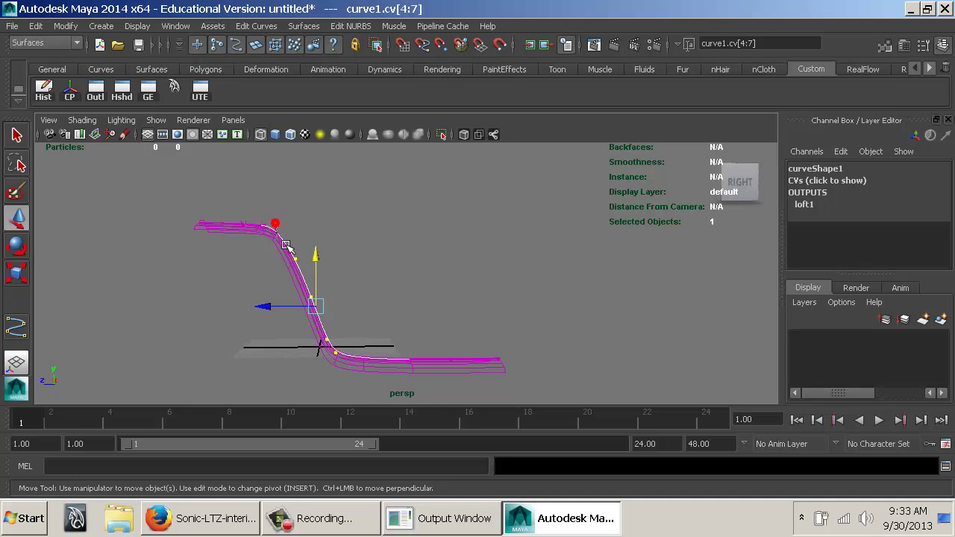
Pick the control vertex at the middle curve's upper bend and those at its low end, and return to shaded display and object selection.
left_click(275, 223)
left_click(237, 230)
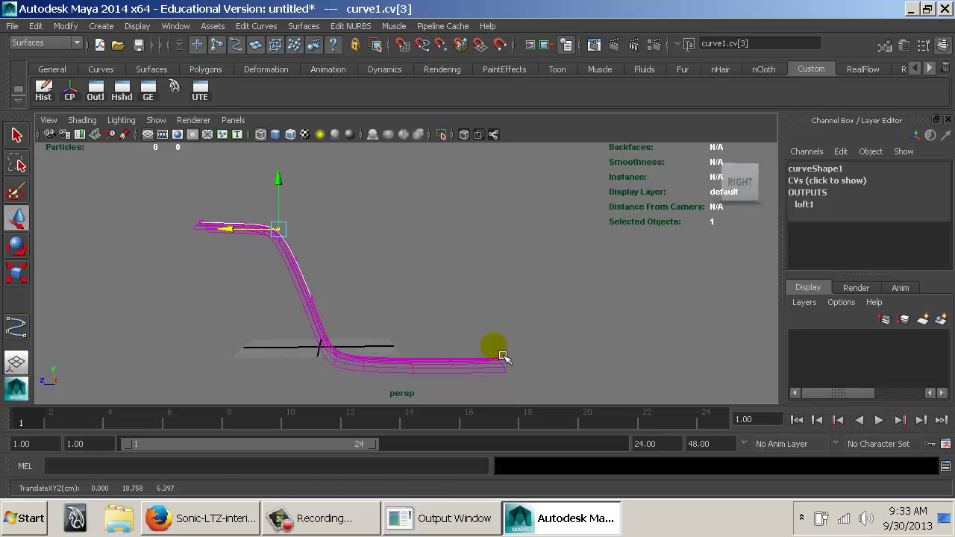
left_click_drag(409, 333, 524, 370)
left_click_drag(459, 324, 380, 322)
key("5")
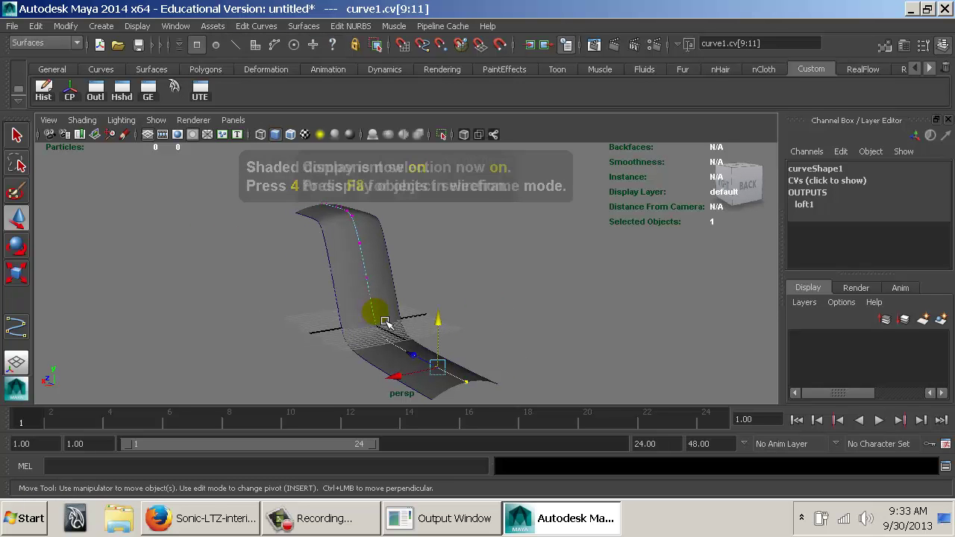
key("F8")
Delete the lofted surface, keeping the three side profile curves.
left_click(410, 252)
left_click_drag(496, 341, 433, 351, "alt")
right_click_drag(395, 297, 509, 306, "alt")
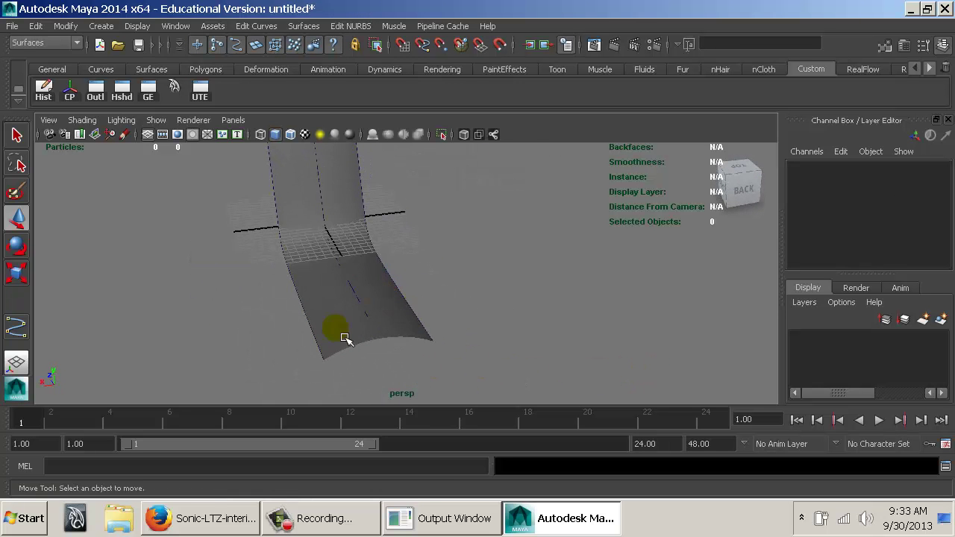
middle_click_drag(344, 336, 401, 279, "alt")
right_click_drag(400, 279, 519, 296, "alt")
left_click(400, 267)
middle_click_drag(430, 323, 419, 346, "alt")
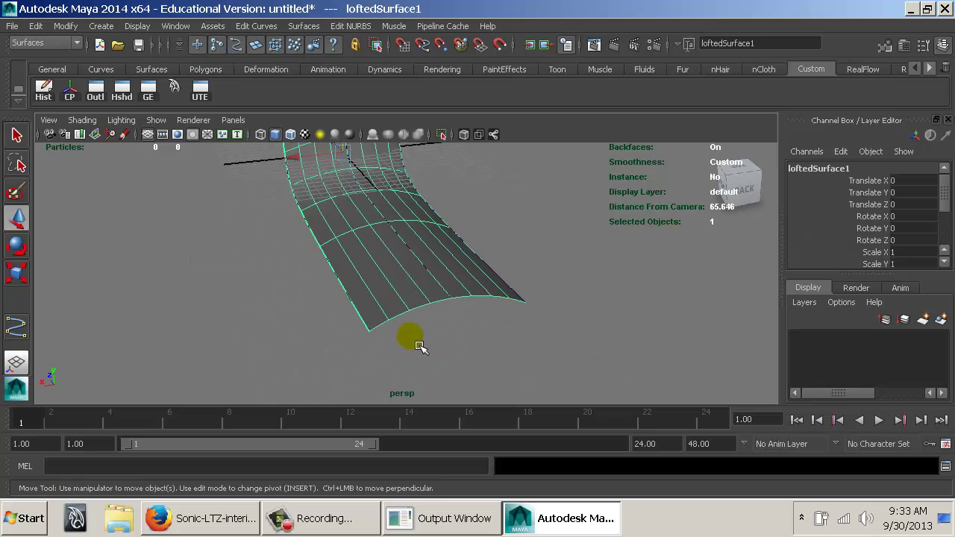
left_click(373, 293)
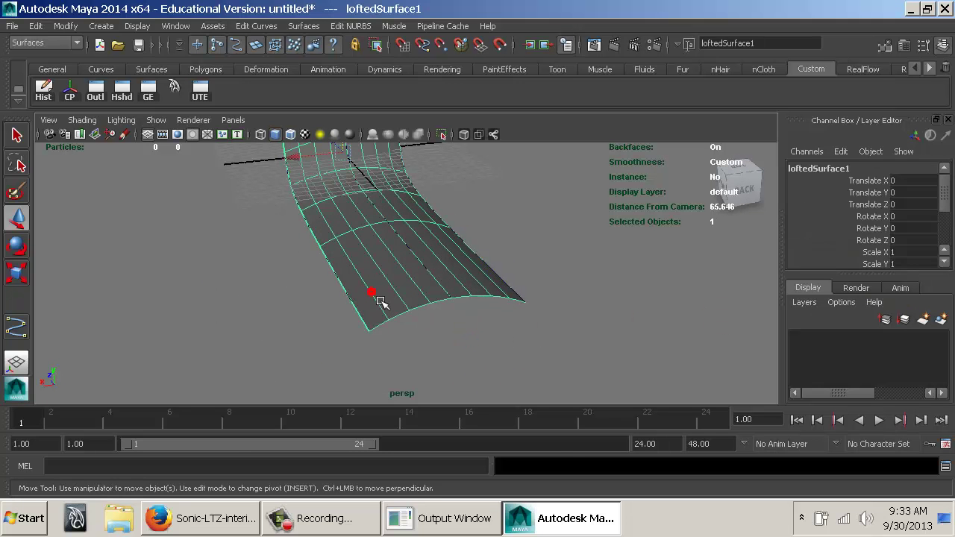
key("Delete")
Draw a straight EP curve snapped between the low ends of the two outer curves.
key("space")
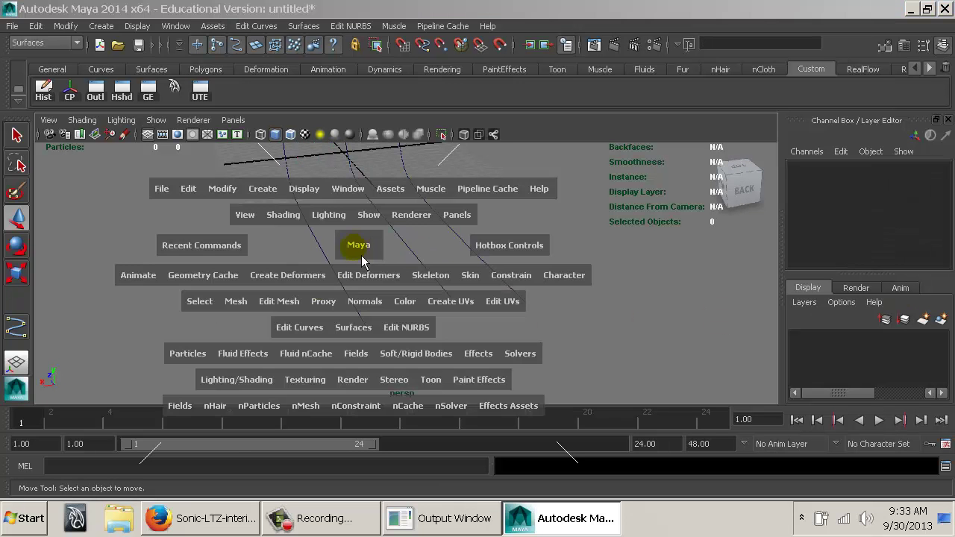
left_click_drag(275, 214, 316, 312)
left_click(375, 303)
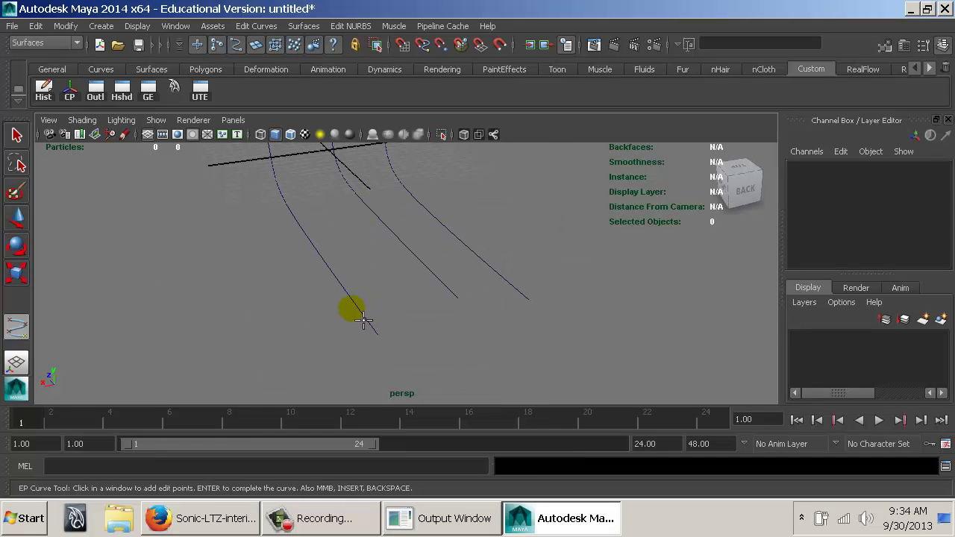
key("c")
left_click(310, 236)
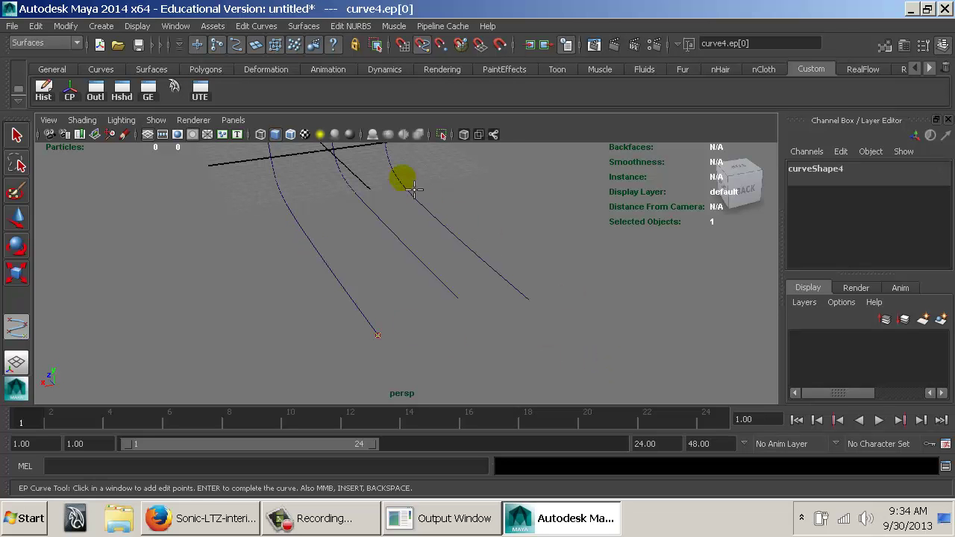
left_click(672, 381)
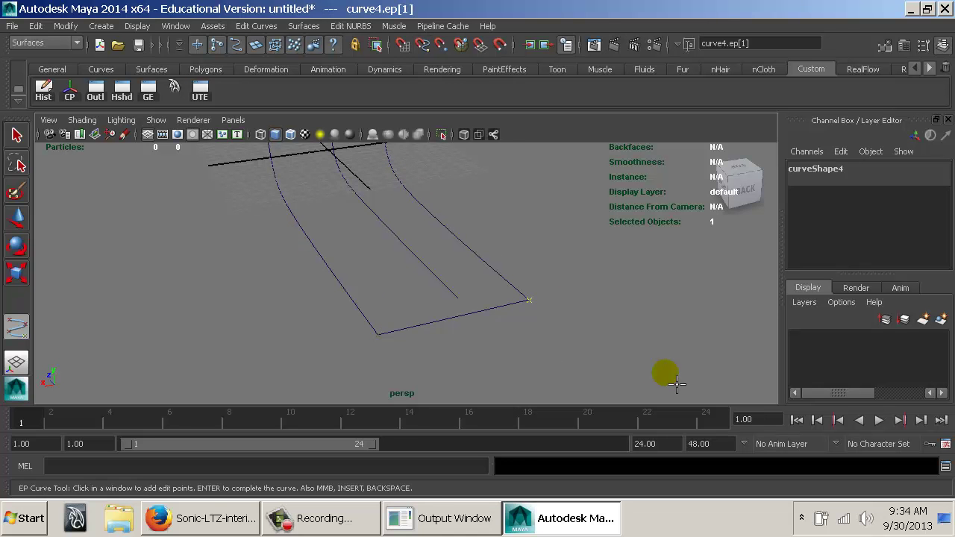
key("w")
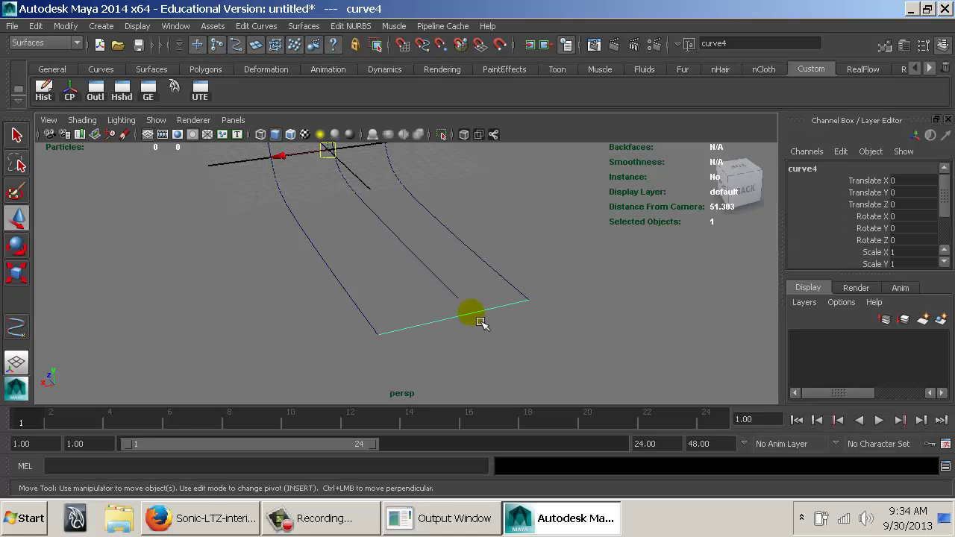
Raise the two middle control vertices of the cross curve into a shallow arch, smooth its display, and return to object selection.
left_click(512, 281)
left_click(348, 298)
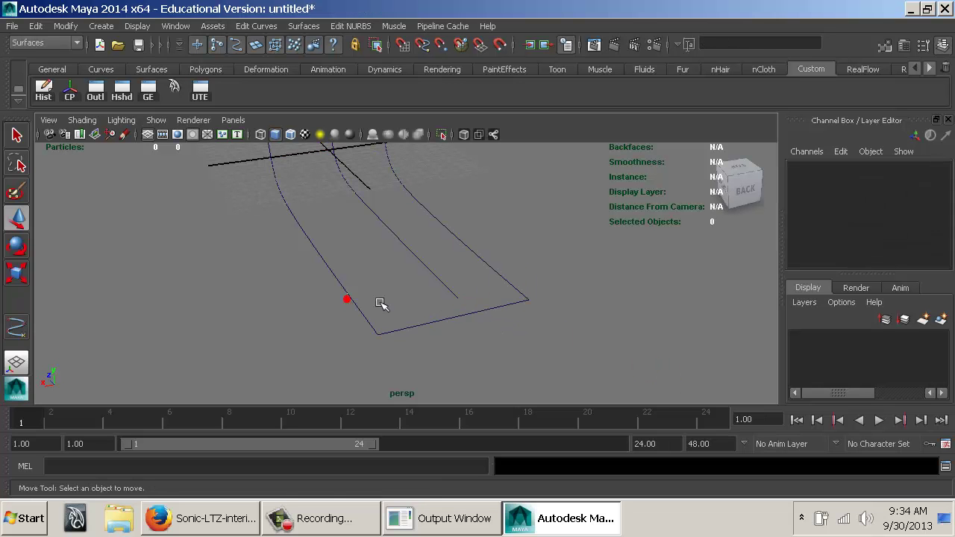
left_click(447, 317)
right_click_drag(453, 207, 390, 201)
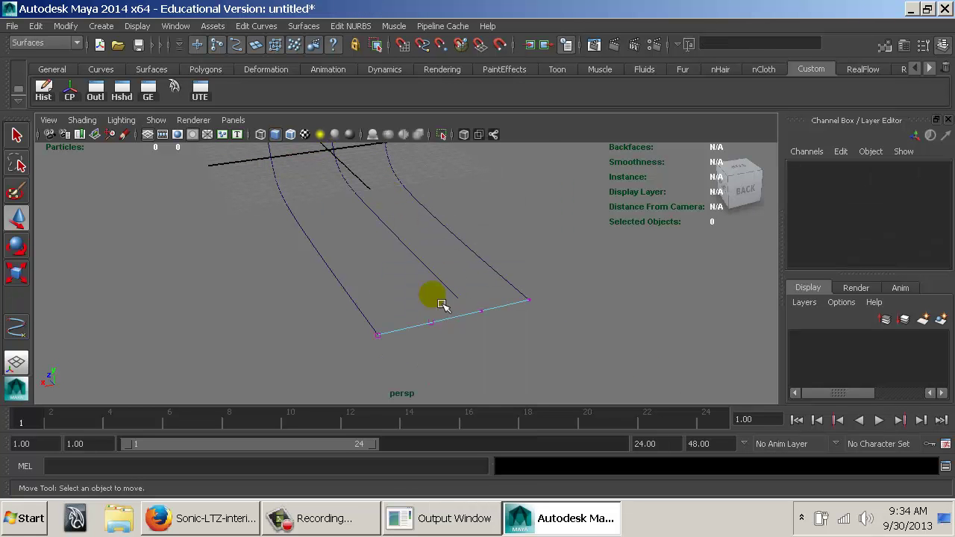
left_click_drag(417, 297, 498, 337)
left_click_drag(457, 275, 468, 266)
left_click_drag(465, 307, 450, 285, "alt")
key("3")
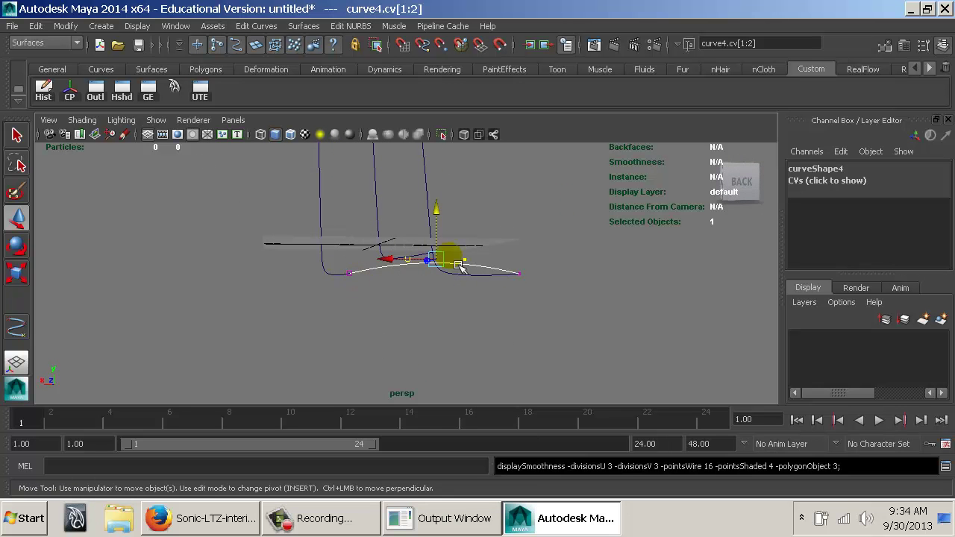
middle_click_drag(459, 229, 447, 221)
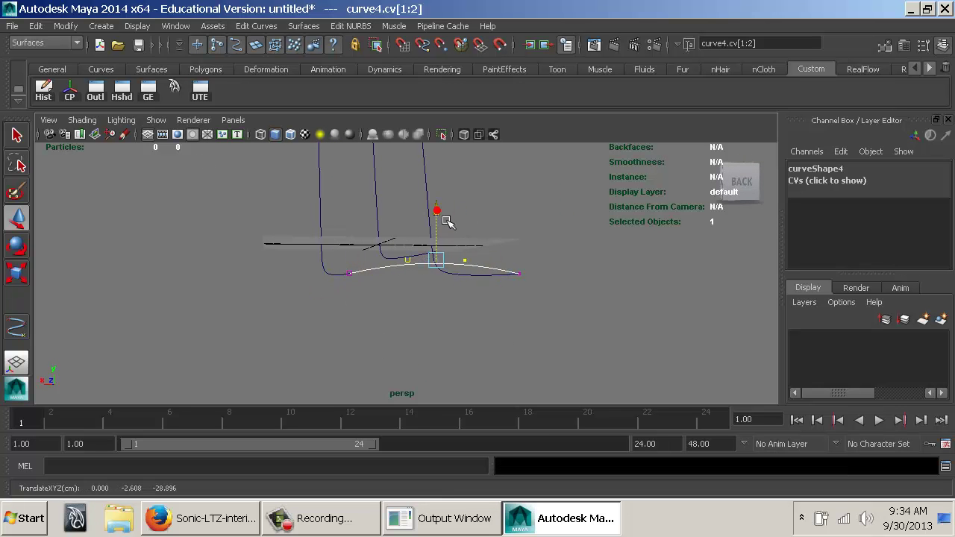
key("F8")
key("F8")
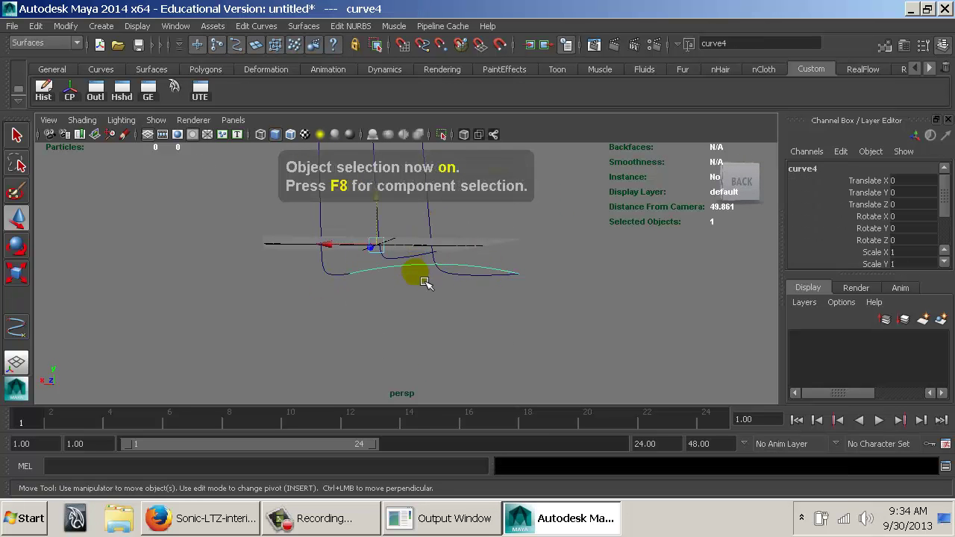
Create a Birail 1 surface using the arched cross curve as profile and the two outer curves as rails.
left_click_drag(426, 298, 507, 336, "alt")
left_click(429, 278)
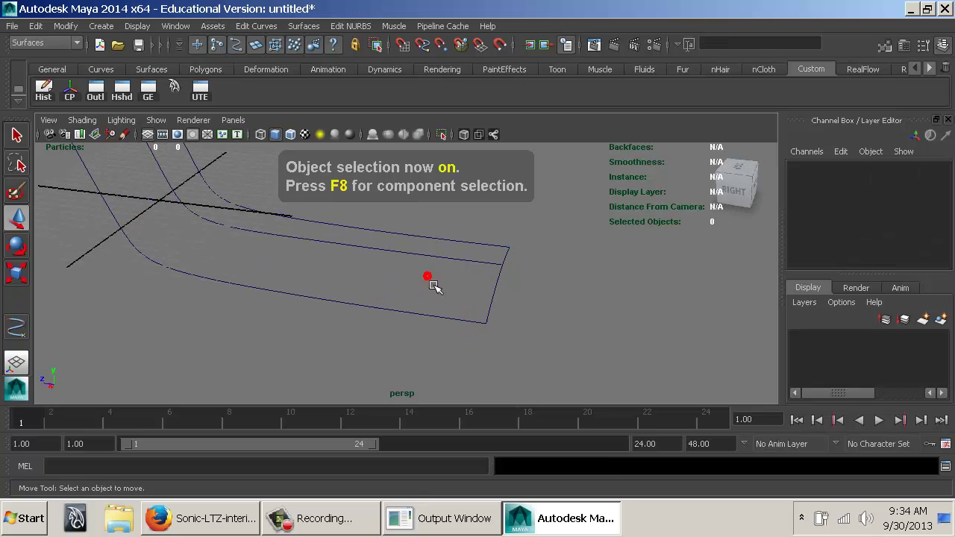
key("space")
left_click_drag(409, 352, 505, 441)
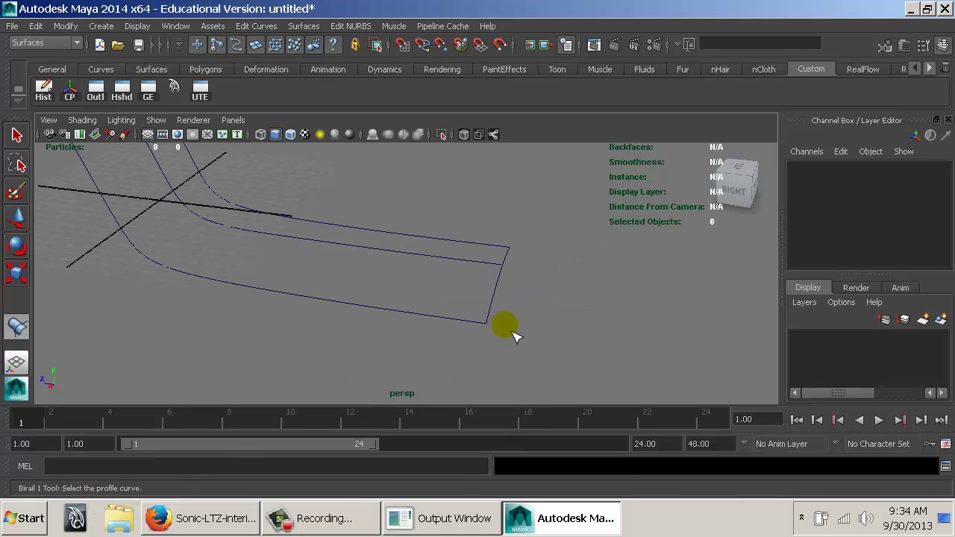
left_click(504, 295)
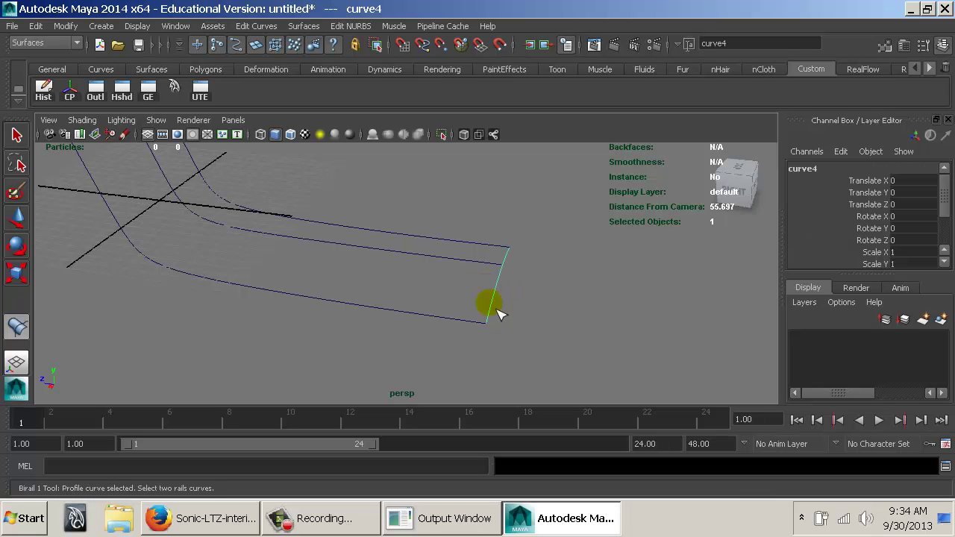
left_click(380, 288)
left_click(454, 255)
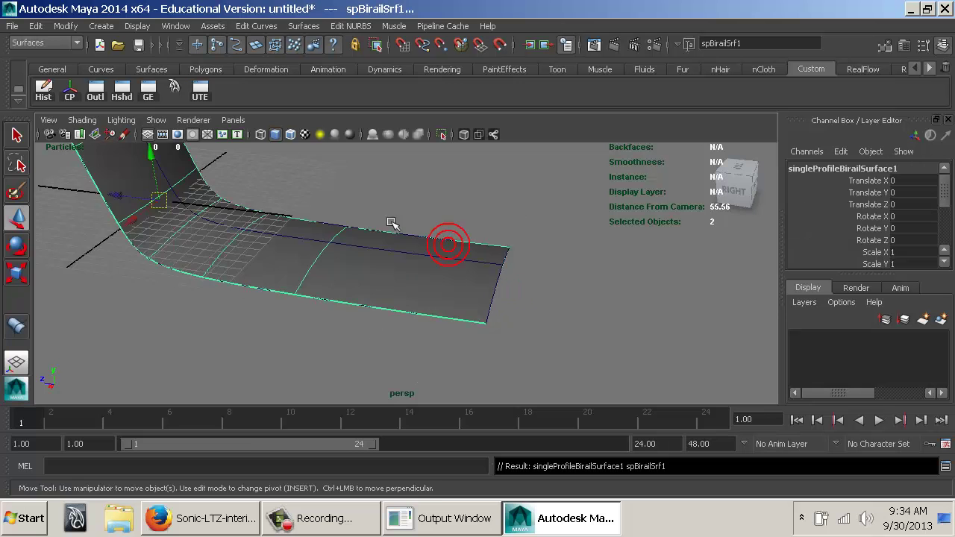
Examine the birail surface's shape along the seat and back from several angles.
left_click_drag(391, 224, 604, 360, "alt")
right_click_drag(607, 362, 459, 313, "alt")
left_click_drag(459, 311, 498, 282, "alt")
middle_click_drag(496, 275, 499, 303, "alt")
left_click_drag(500, 303, 364, 300, "alt")
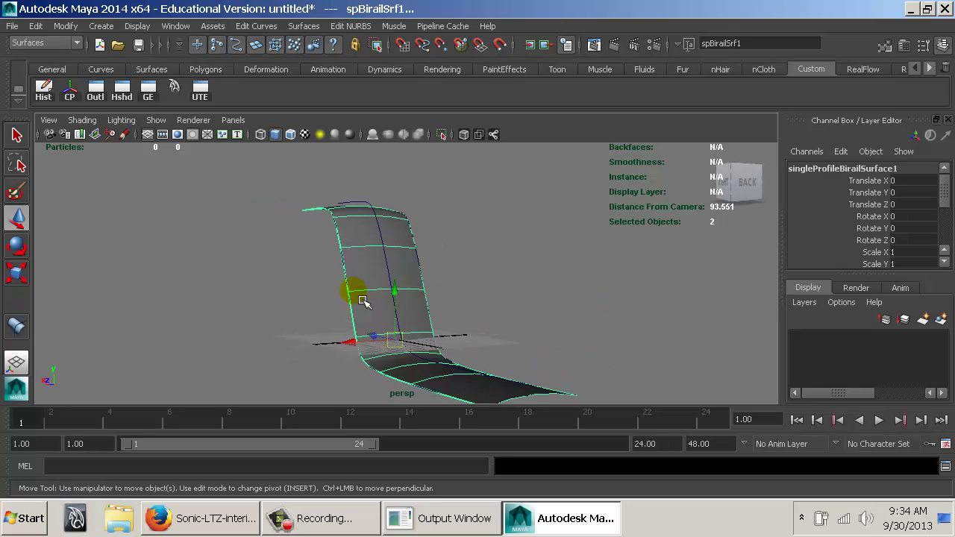
left_click(503, 311)
left_click_drag(502, 311, 531, 297, "alt")
Raise the two middle control vertices of the birail's profile curve for a stronger arch, and return to object selection.
left_click(550, 314)
right_click_drag(561, 236, 503, 212)
left_click_drag(567, 302, 525, 388, "alt")
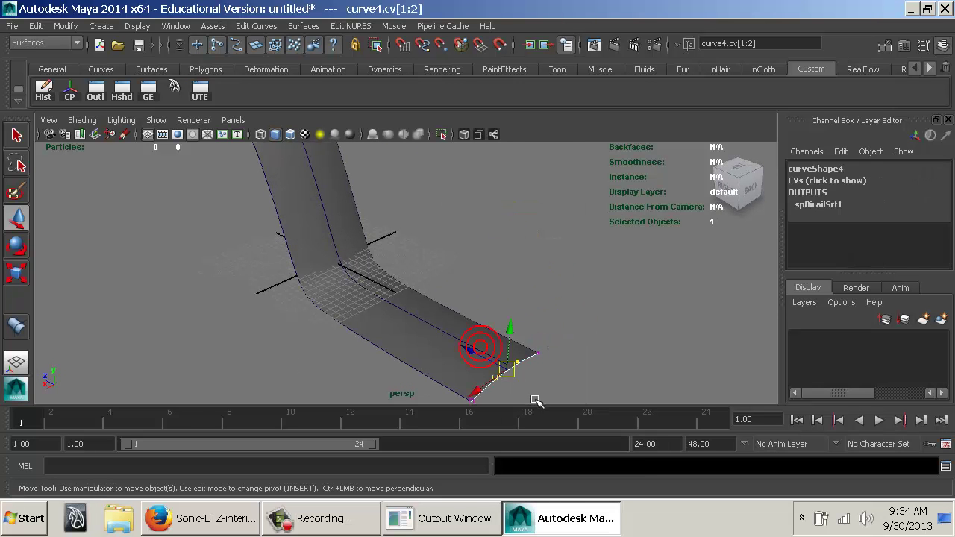
left_click_drag(511, 329, 567, 263)
middle_click_drag(502, 270, 511, 352, "alt")
left_click_drag(511, 351, 401, 227, "alt")
left_click(472, 231)
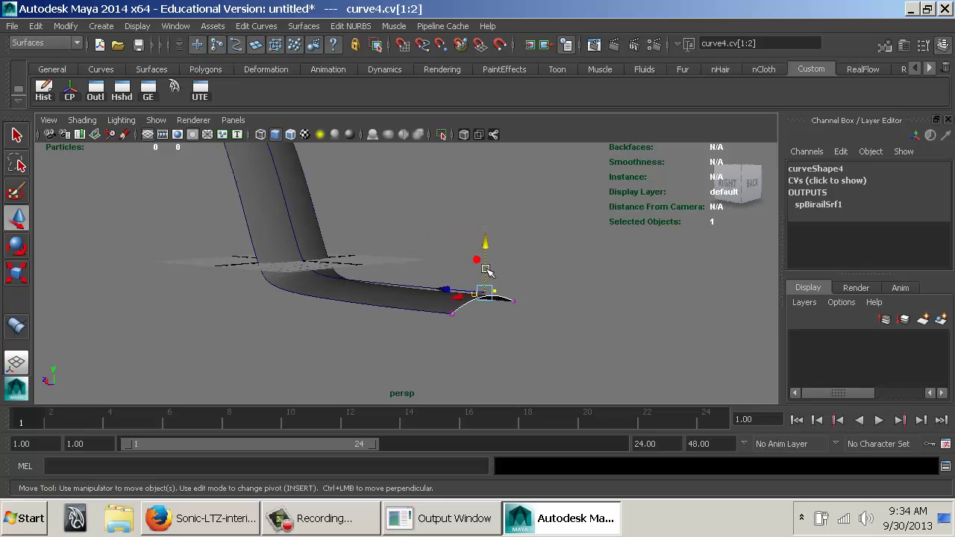
left_click(488, 306)
key("F8")
key("F8")
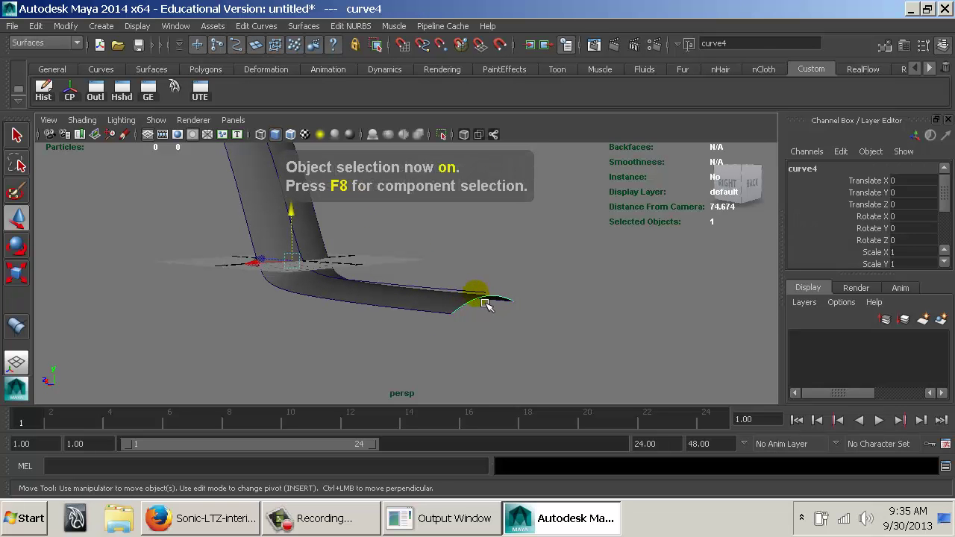
Examine the birail surface and its centre curve from the side and the back.
left_click_drag(484, 302, 396, 274, "alt")
left_click(451, 291)
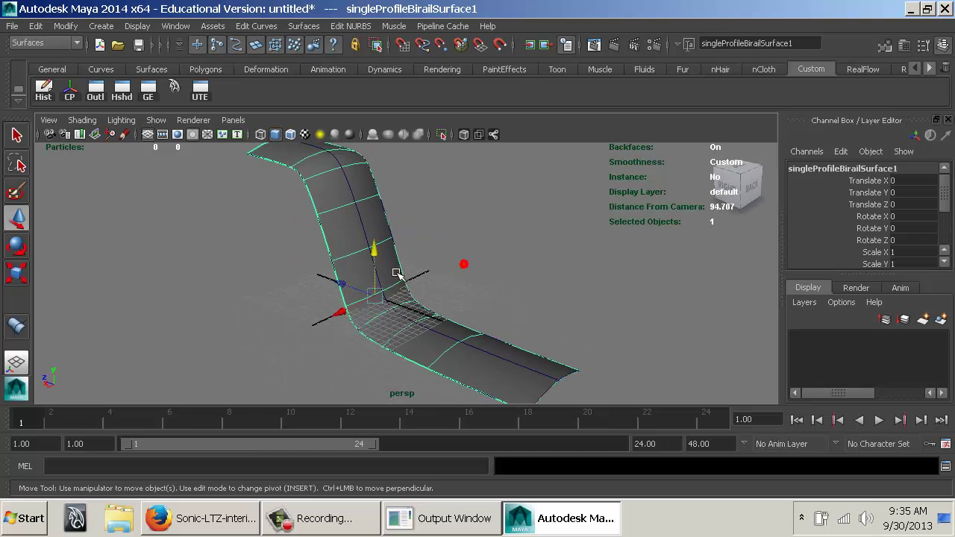
left_click(498, 359)
right_click_drag(536, 321, 522, 309, "alt")
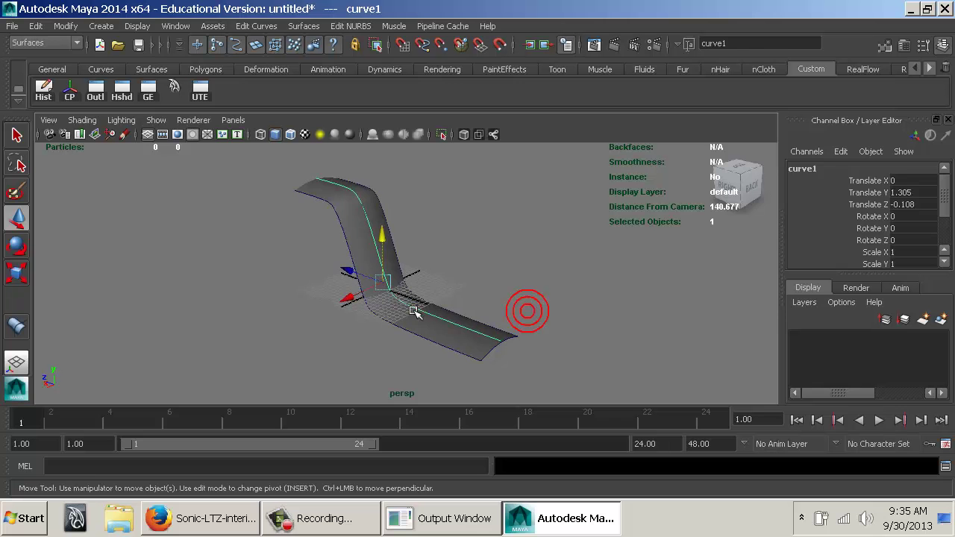
left_click(415, 317)
left_click_drag(450, 312, 494, 286, "alt")
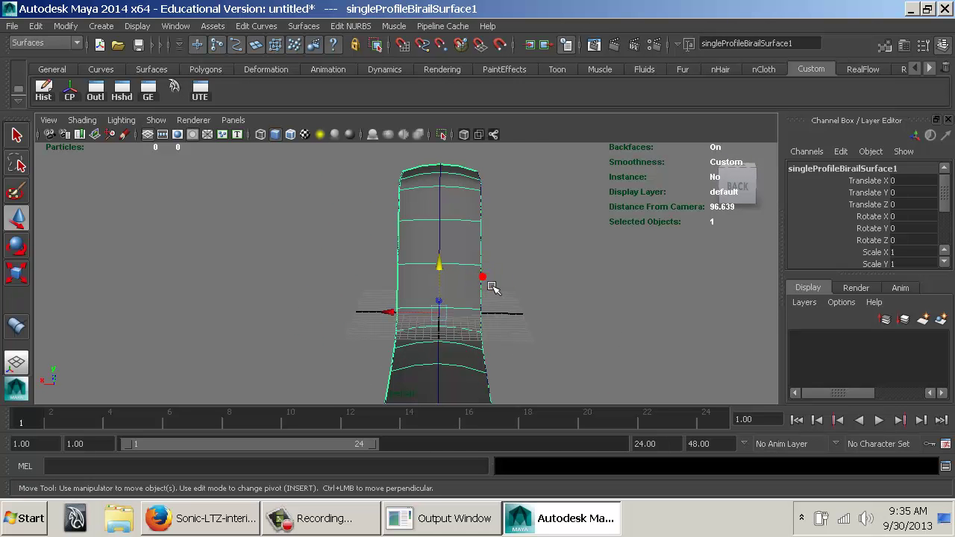
Try to scale the backrest control vertices of the two outer rail curves, and return to object selection.
left_click(399, 278)
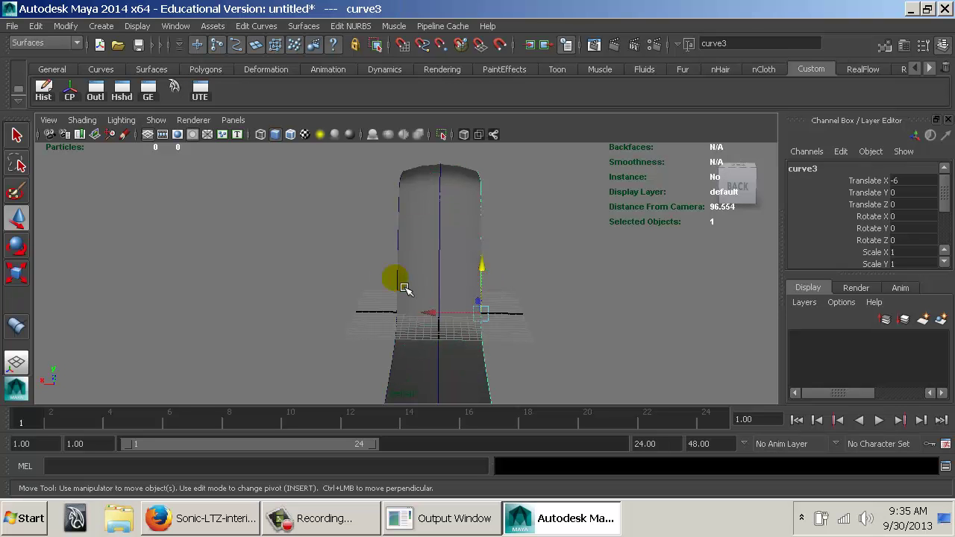
left_click(402, 288)
left_click(482, 242, "shift")
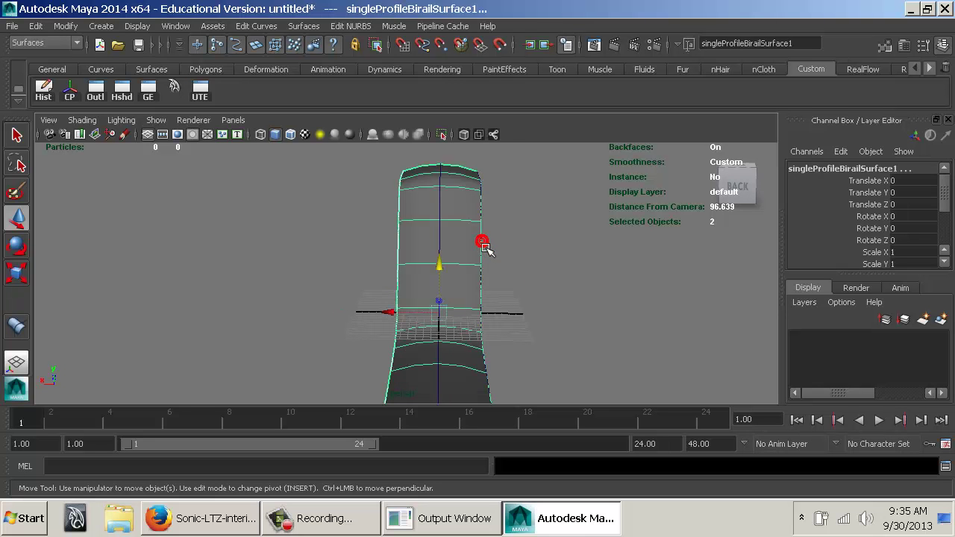
left_click(478, 237, "shift")
key("F8")
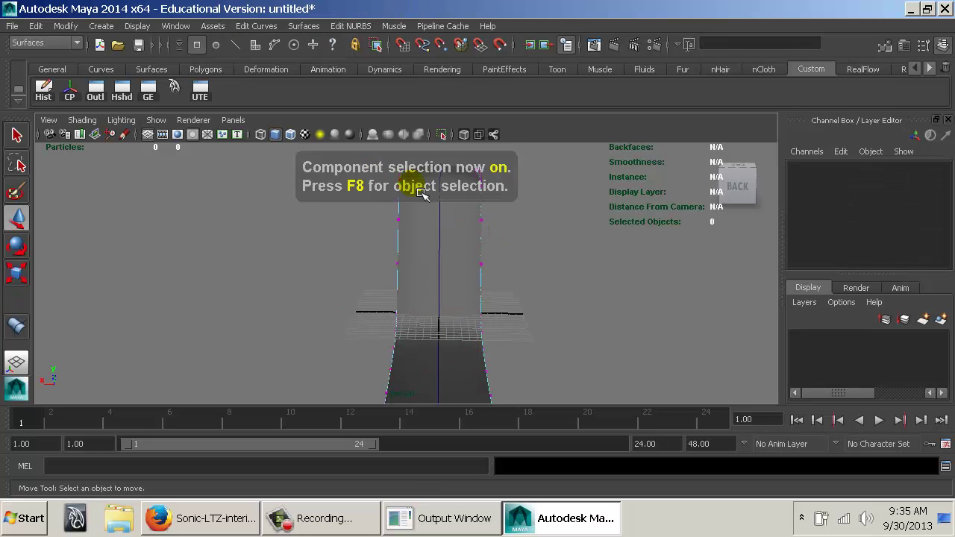
left_click_drag(363, 329, 524, 197)
key("r")
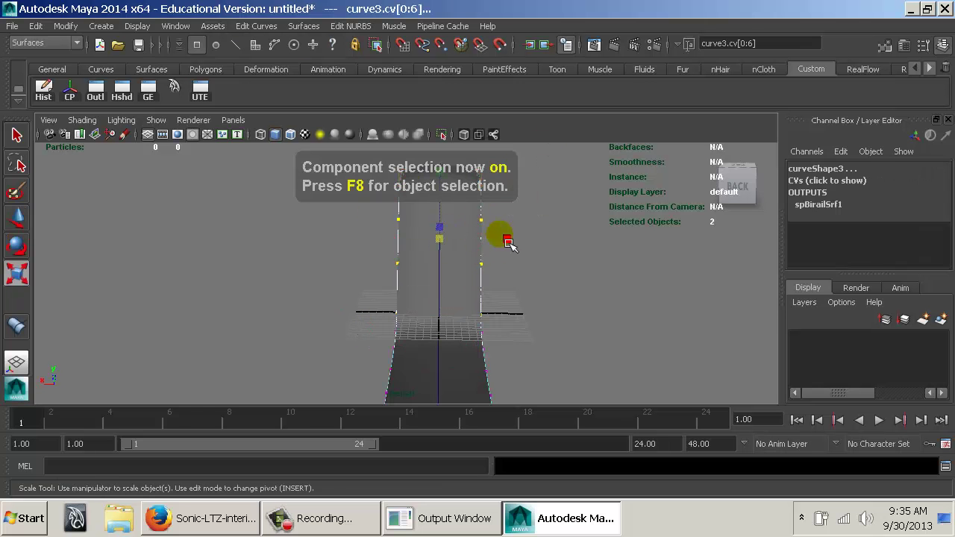
left_click_drag(508, 242, 541, 262, "alt")
key("ctrl+z")
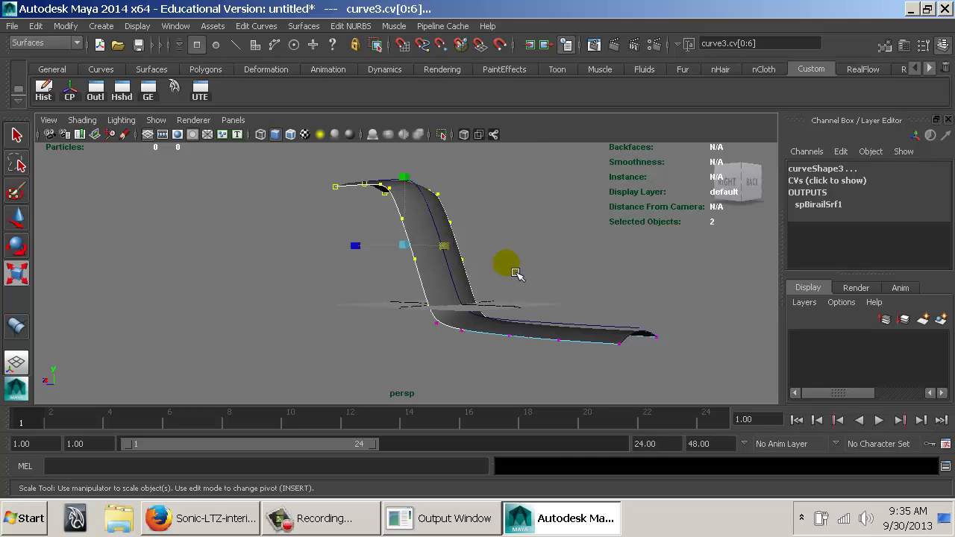
key("F8")
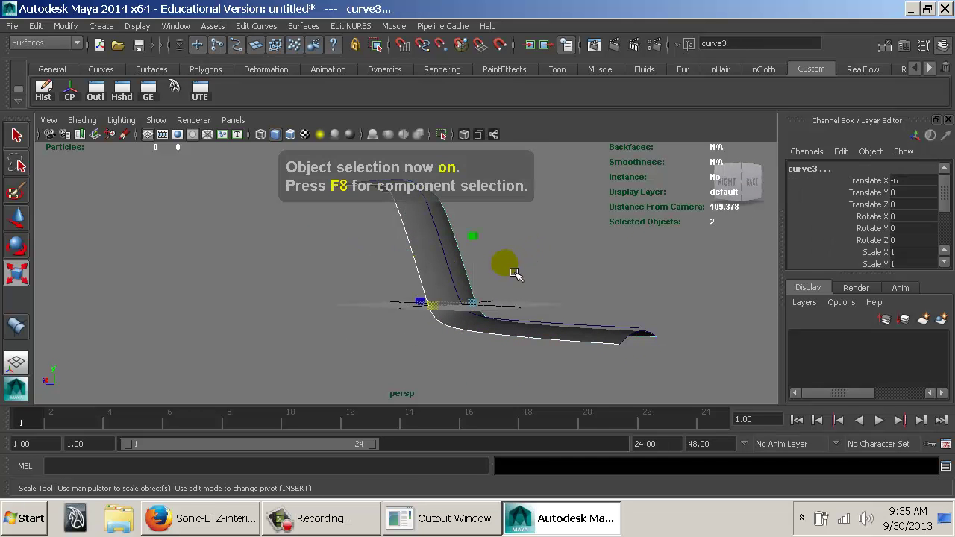
Try to scale the two outer rails together with the arched profile curve in width, and undo it.
left_click(633, 330, "shift")
left_click_drag(559, 293, 448, 299, "alt")
left_click_drag(382, 313, 366, 314)
key("ctrl+z")
middle_click_drag(514, 319, 483, 271, "alt")
right_click_drag(483, 271, 448, 289, "alt")
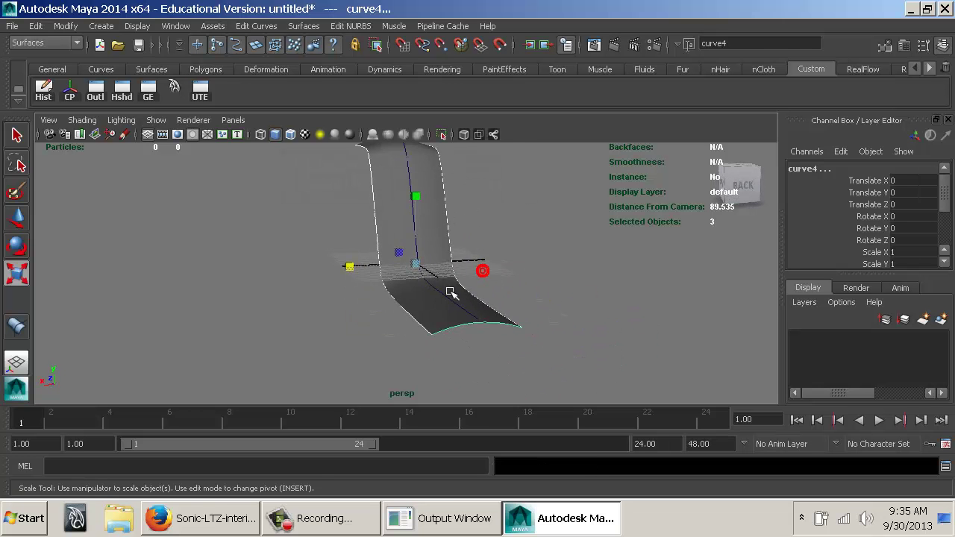
Widen the rail spacing by setting Translate X to 8 for one outer curve and -8 for the other.
left_click_drag(438, 284, 451, 315, "alt")
left_click(374, 224)
left_click(812, 208)
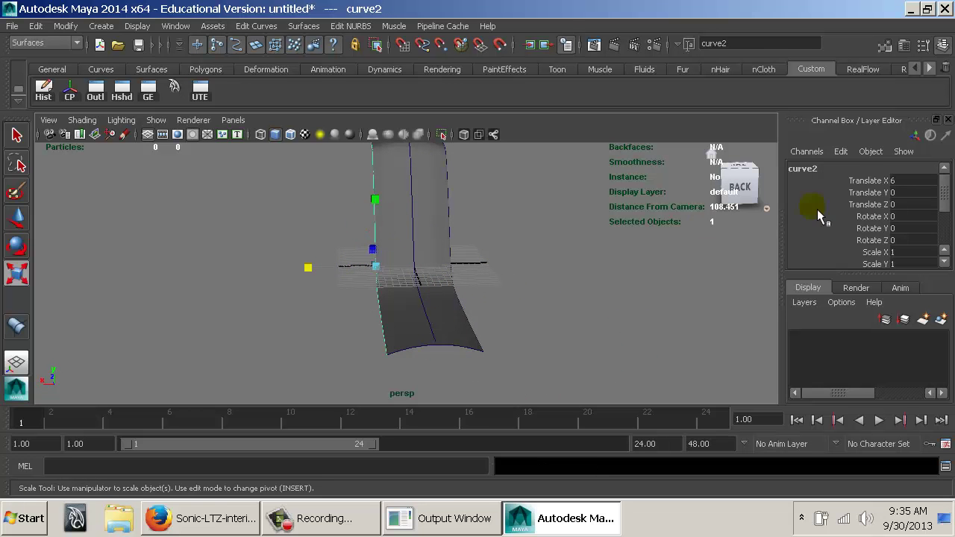
key("Return")
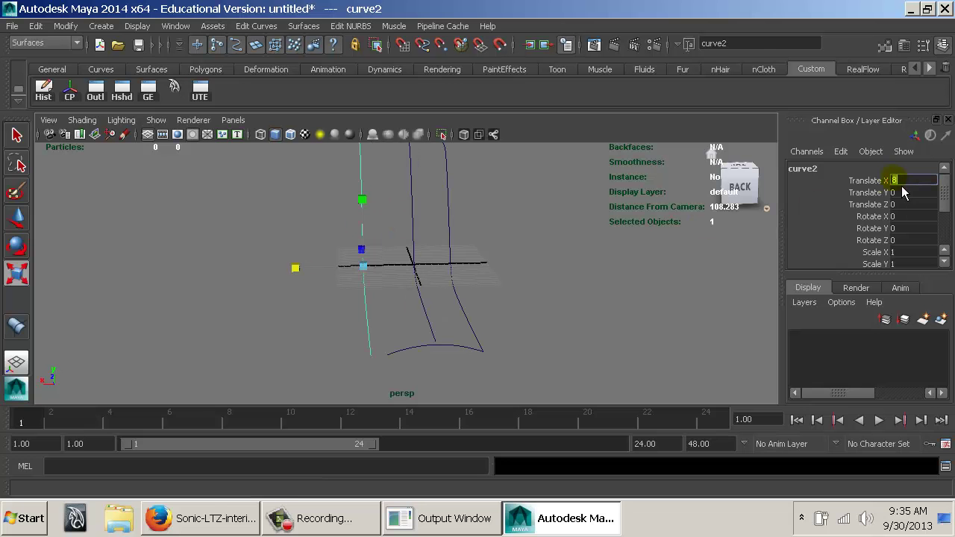
left_click(543, 182)
left_click(447, 162)
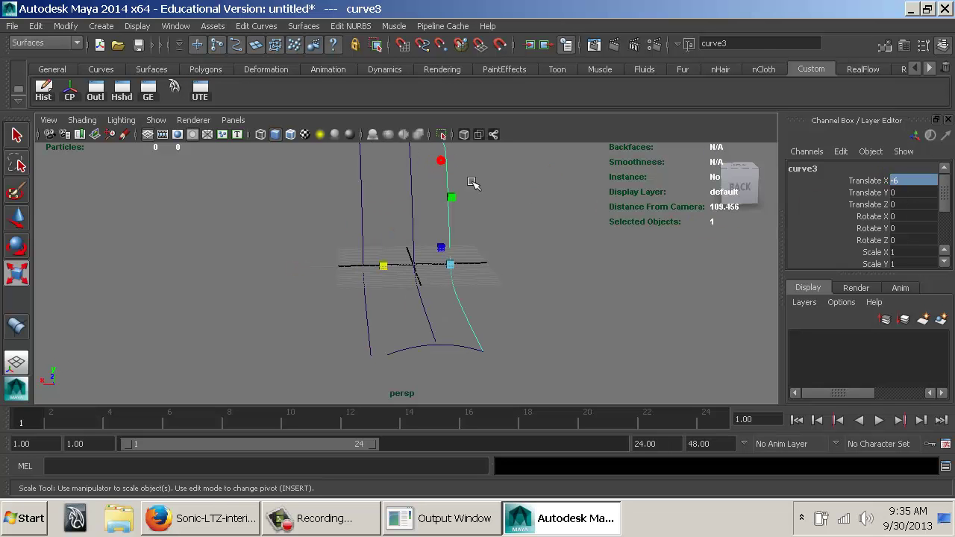
left_click(909, 187)
type("-8")
key("Return")
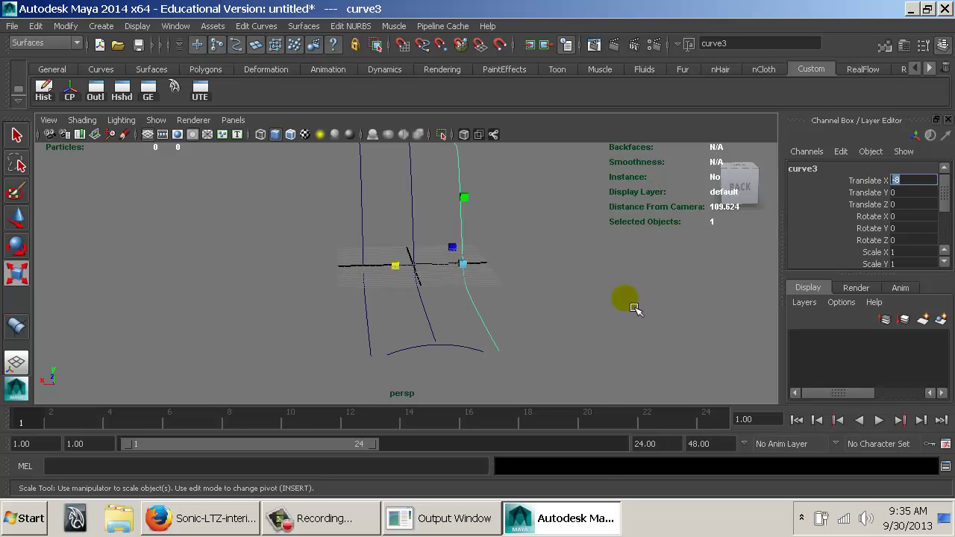
Snap the first end edit point of the arched profile curve onto the end of the rail at X 8.
left_click(459, 345)
right_click_drag(535, 302, 477, 265)
right_click(396, 352)
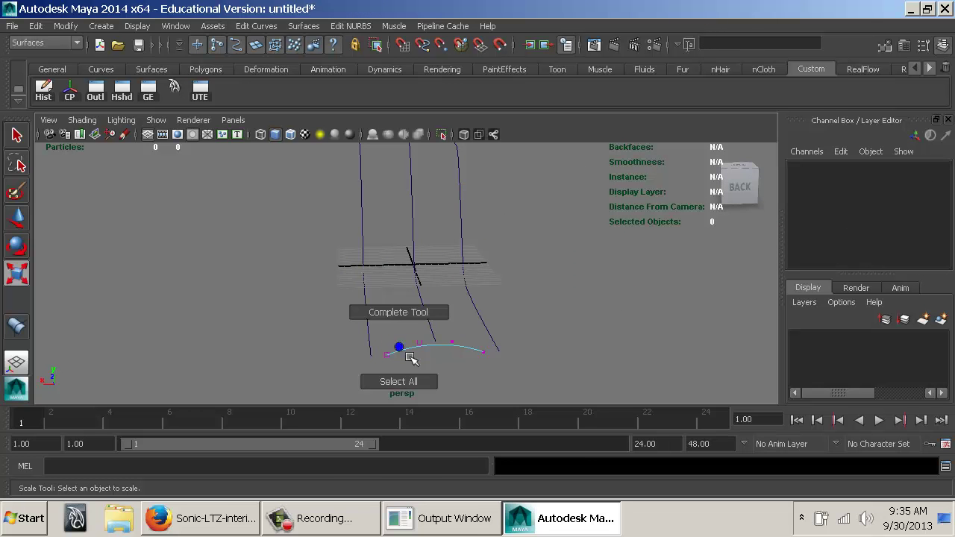
right_click(401, 350)
right_click_drag(415, 214, 400, 242)
left_click_drag(409, 352, 422, 380)
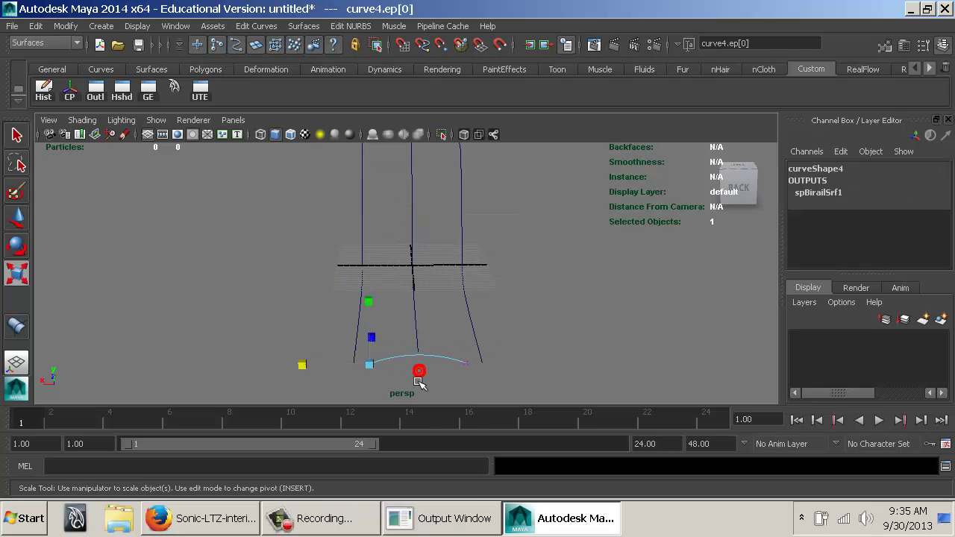
right_click_drag(412, 355, 407, 243)
key("w")
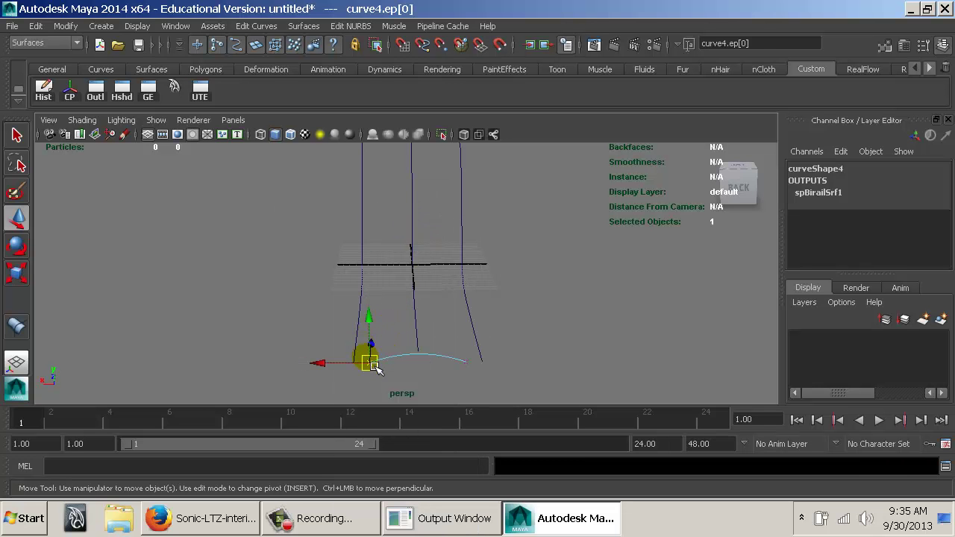
left_click_drag(370, 362, 352, 362)
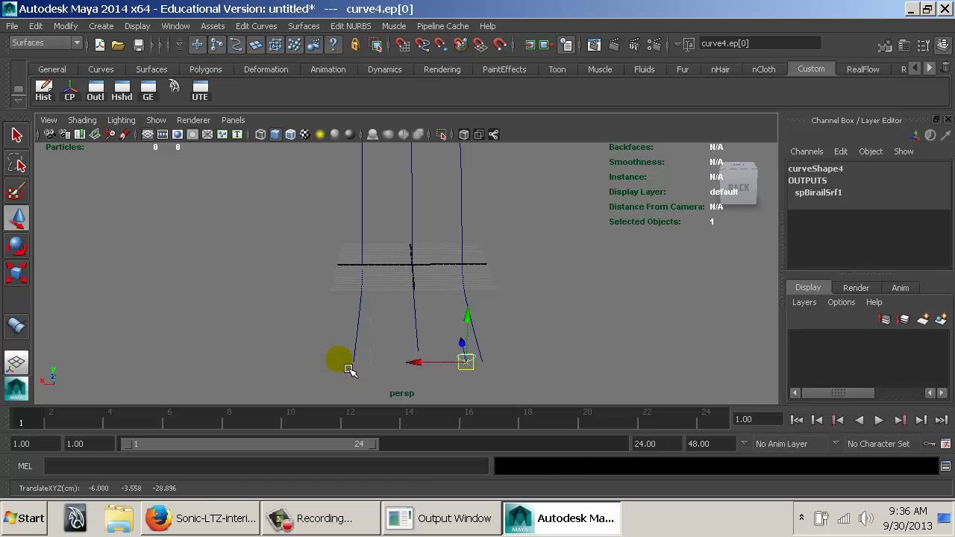
key("ctrl+z")
left_click_drag(396, 369, 437, 335, "alt")
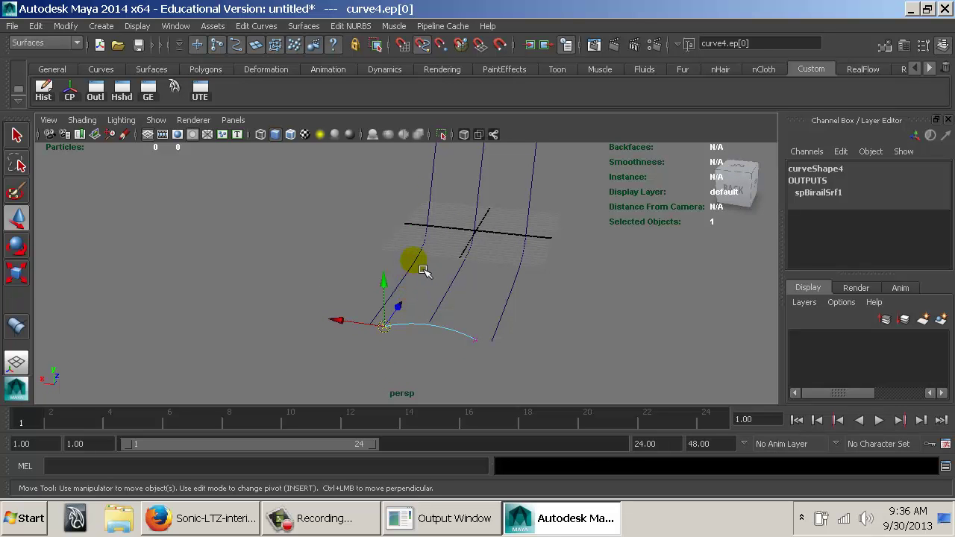
middle_click_drag(423, 269, 319, 375)
Snap the profile curve's other end edit point onto the end of the rail at X -8, and return to object selection.
left_click_drag(466, 334, 500, 369)
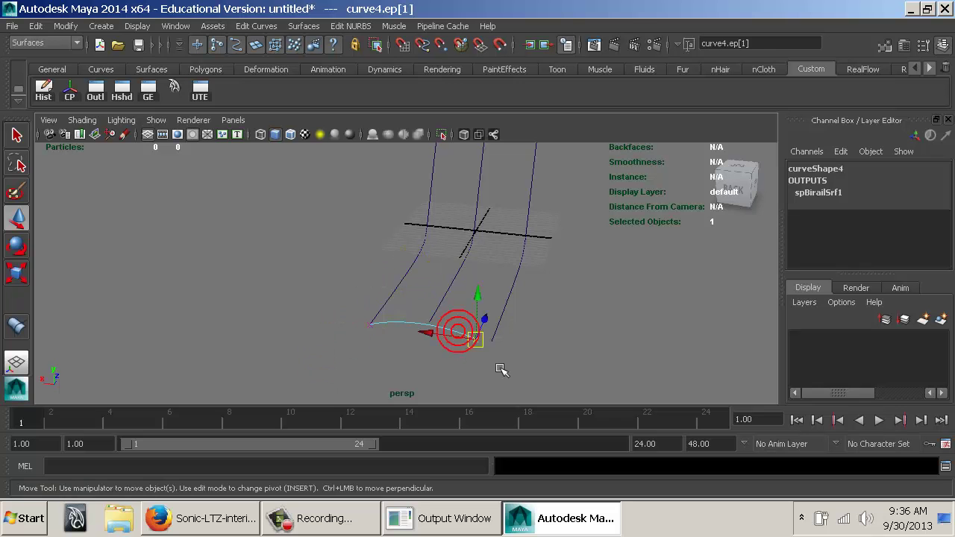
middle_click_drag(501, 370, 514, 296)
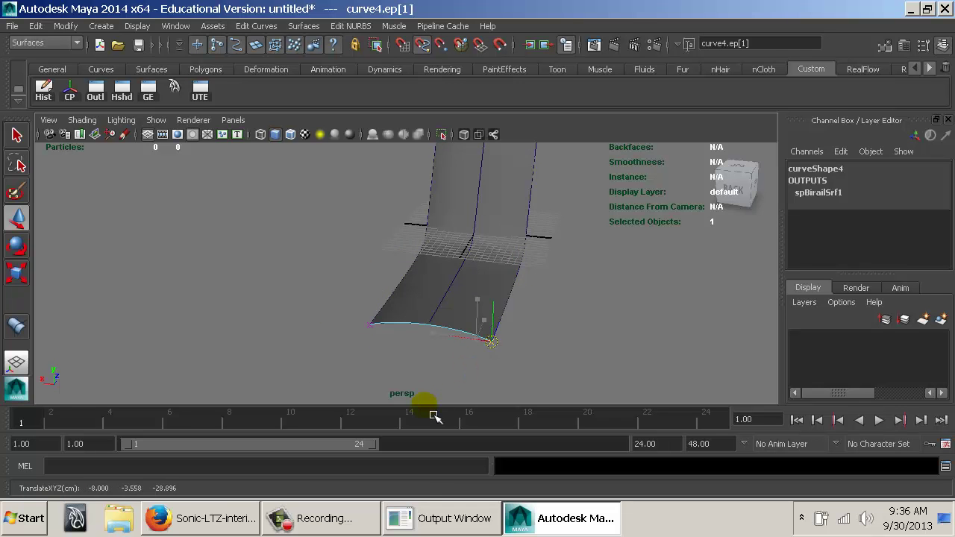
middle_click_drag(430, 411, 397, 367)
left_click_drag(397, 367, 482, 339, "alt")
middle_click_drag(482, 340, 480, 435, "alt")
key("F8")
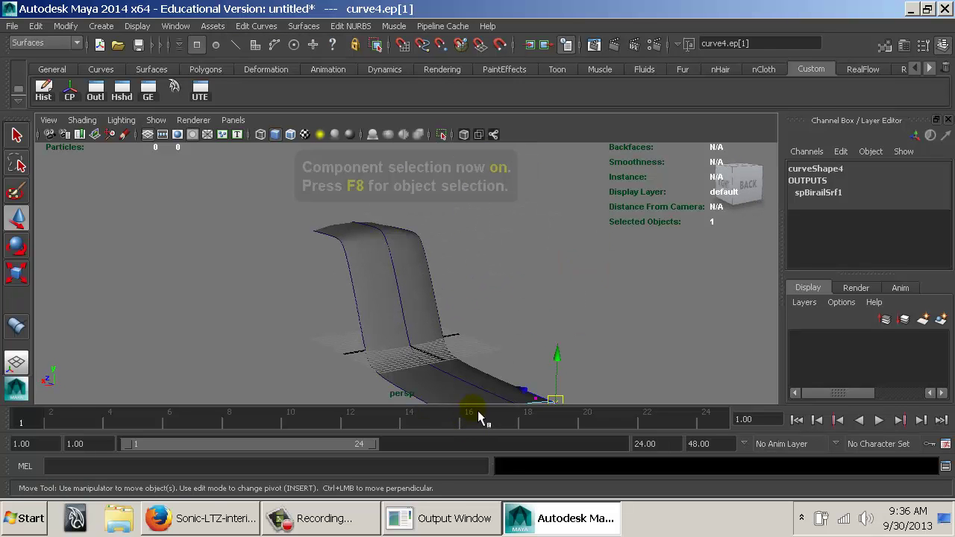
left_click(490, 303)
key("F8")
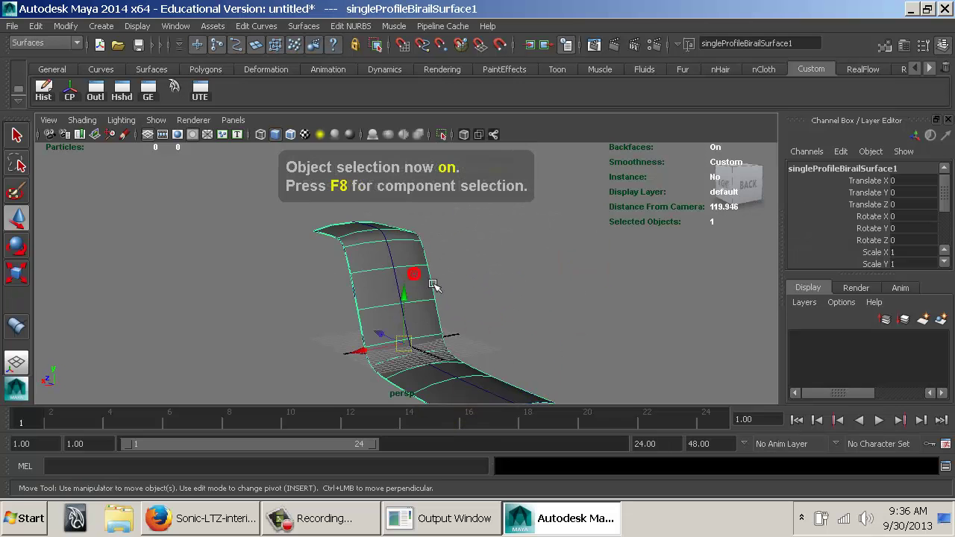
Examine the widened birail surface from several angles and frame its backrest in the front view.
left_click_drag(418, 279, 519, 317, "alt")
left_click(498, 324)
left_click_drag(538, 363, 433, 308, "alt")
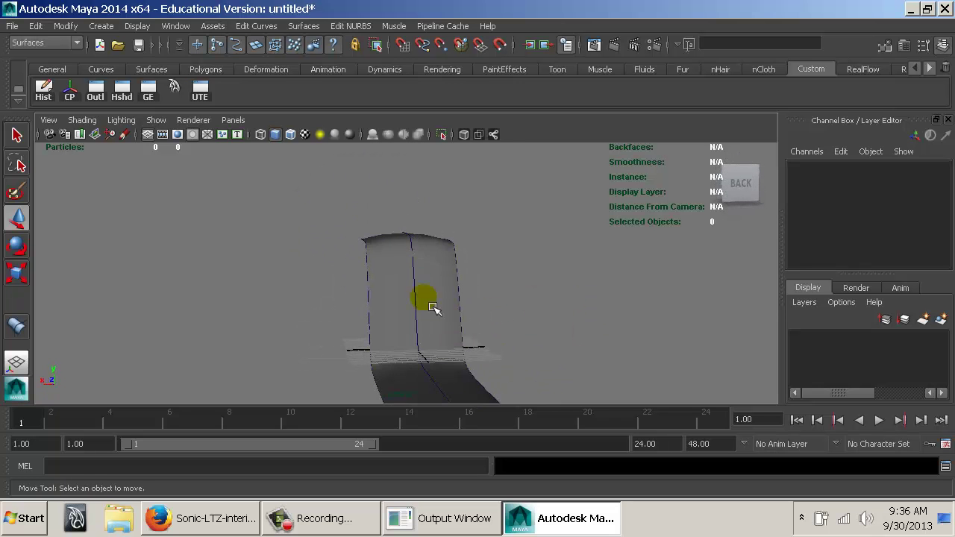
left_click_drag(433, 354, 422, 276, "alt")
key("space")
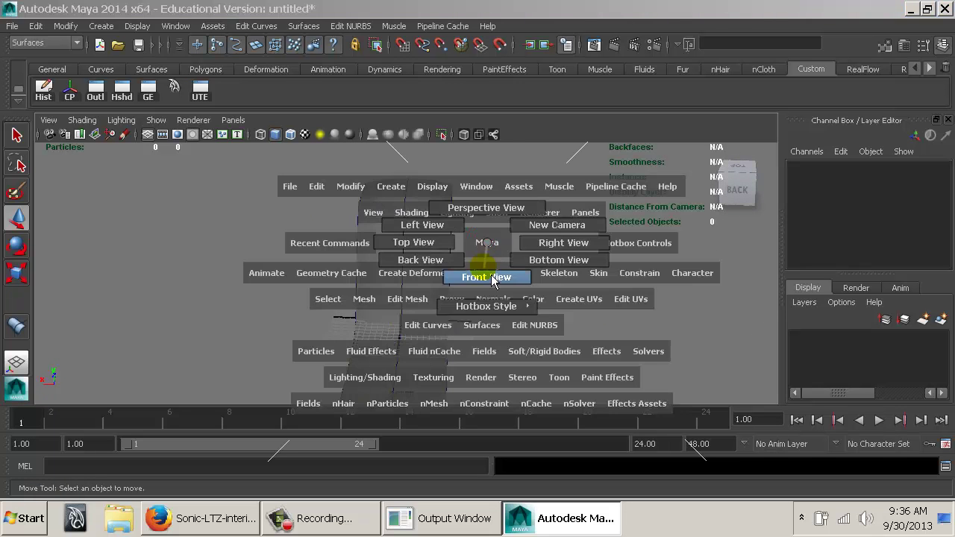
left_click_drag(492, 276, 491, 275)
middle_click_drag(531, 267, 544, 305, "alt")
right_click_drag(544, 304, 406, 309, "alt")
middle_click_drag(452, 257, 485, 390, "alt")
right_click_drag(485, 390, 341, 365, "alt")
middle_click_drag(425, 250, 406, 371, "alt")
right_click_drag(406, 371, 318, 348, "alt")
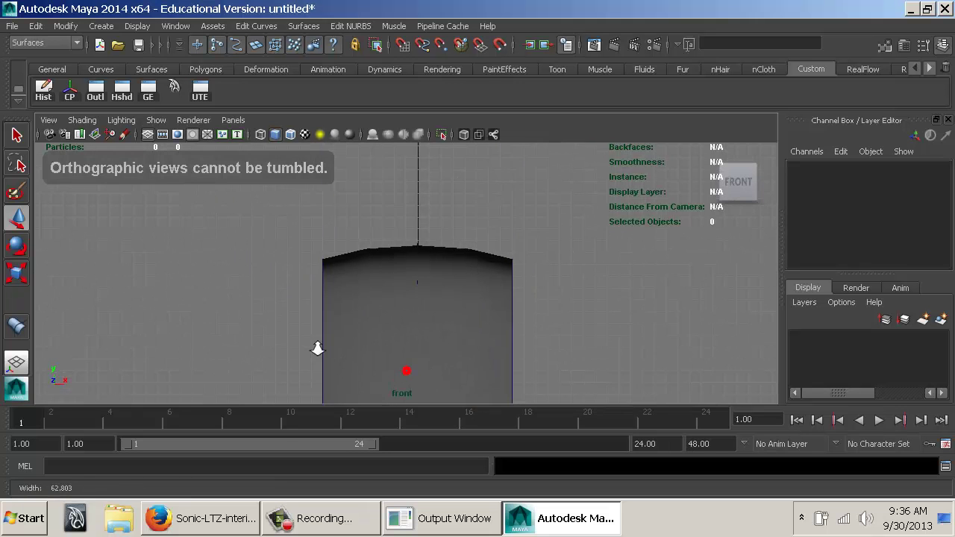
middle_click_drag(317, 349, 337, 216, "alt")
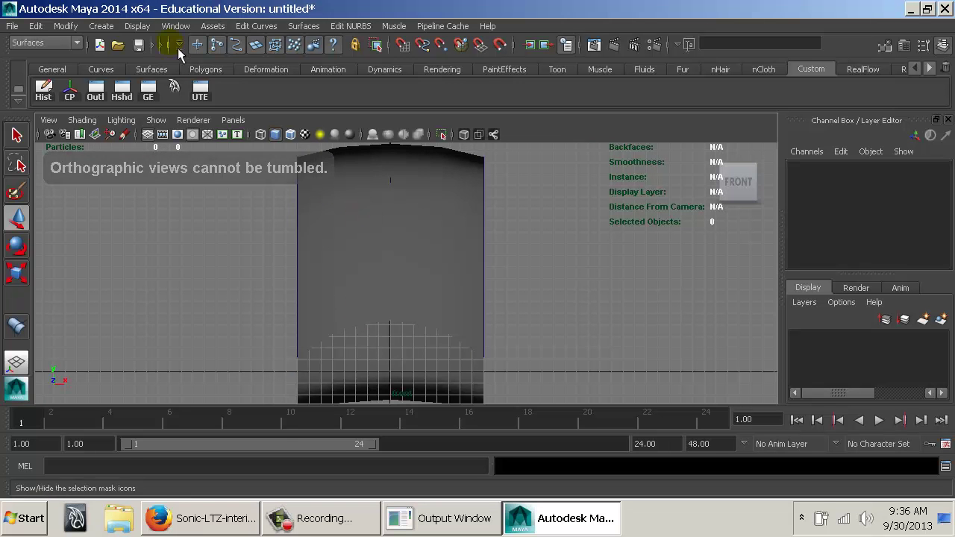
Create a NURBS square, raise it to about 9 in Y in front of the backrest, and scale it uniformly to about 2.8.
left_click(100, 26)
mouse_move(165, 51)
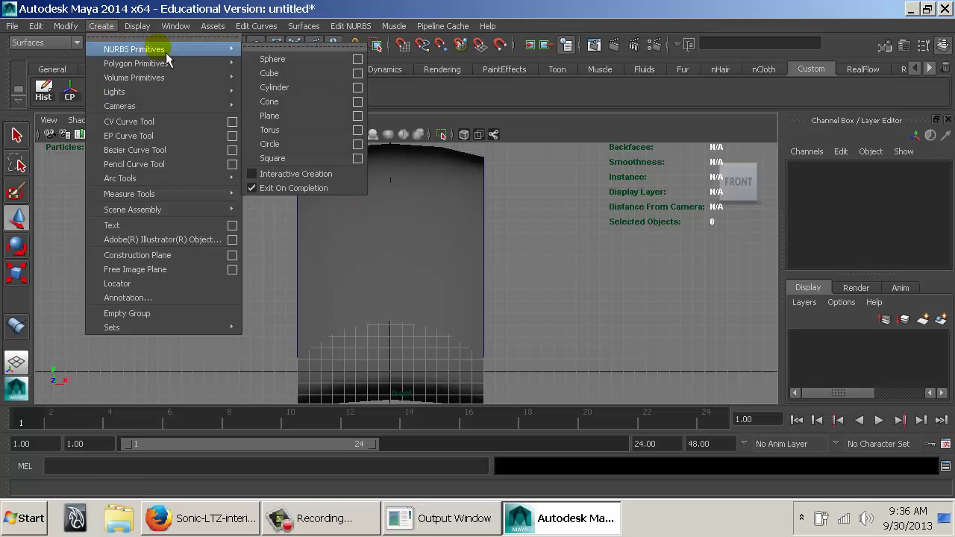
left_click(315, 158)
left_click_drag(396, 294, 377, 239)
key("r")
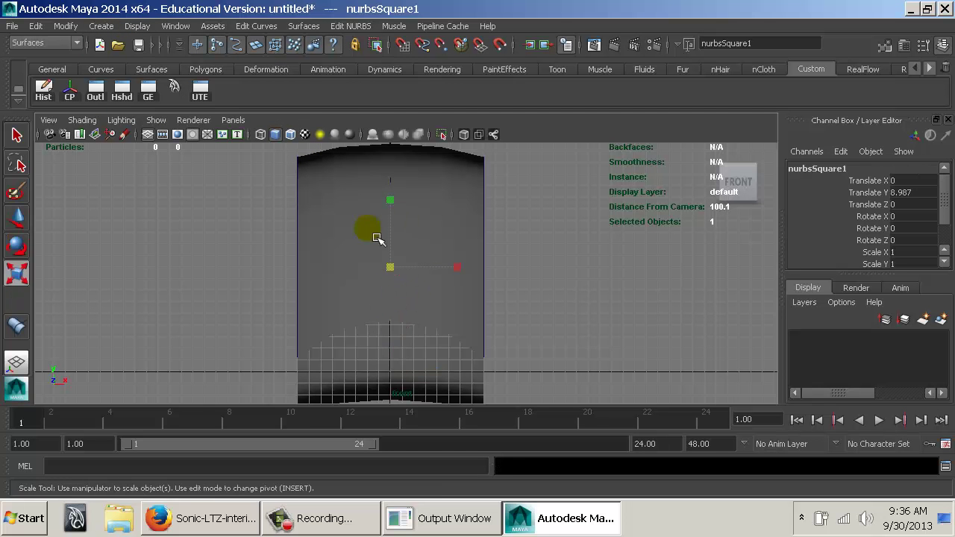
middle_click_drag(377, 239, 380, 253)
Move the NURBS square out over the seat to about -17.2 in Z and rotate it about 41.2 degrees around X.
key("space")
left_click_drag(418, 251, 420, 277)
key("w")
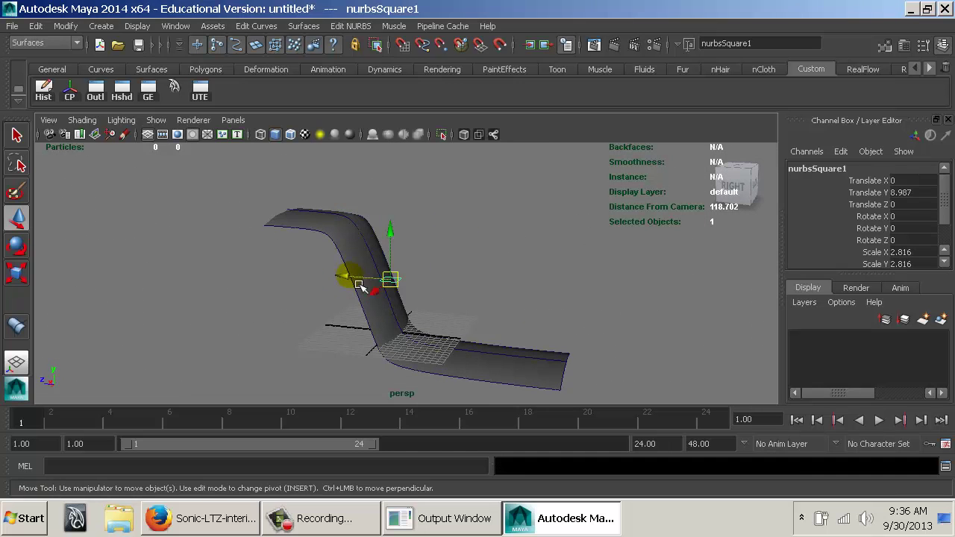
left_click_drag(348, 273, 457, 284)
key("space")
left_click_drag(374, 198, 339, 268)
key("e")
Check the tilted square's position and angle relative to the backrest in the back and perspective views.
key("space")
right_click_drag(541, 256, 329, 213, "alt")
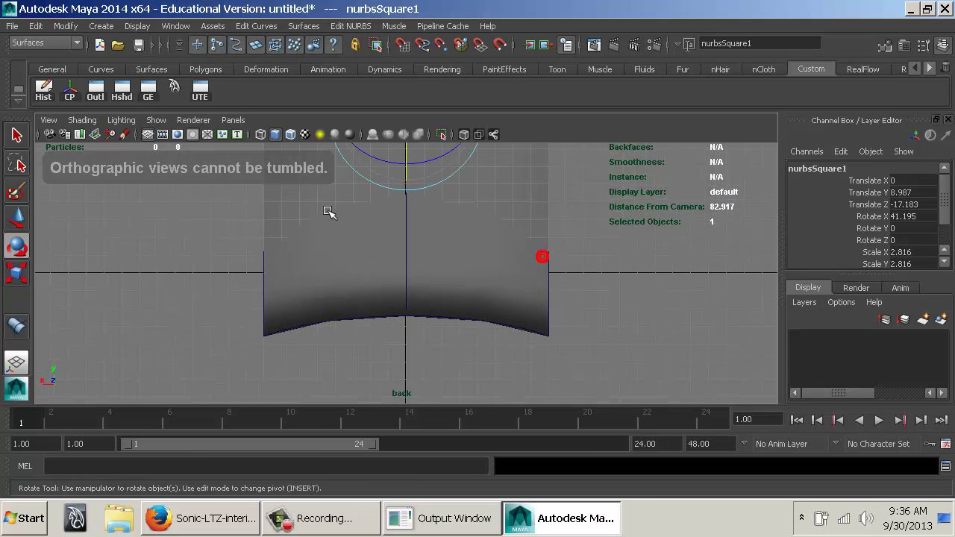
middle_click_drag(407, 179, 394, 314, "alt")
right_click_drag(393, 303, 187, 300, "alt")
right_click_drag(426, 266, 222, 269, "alt")
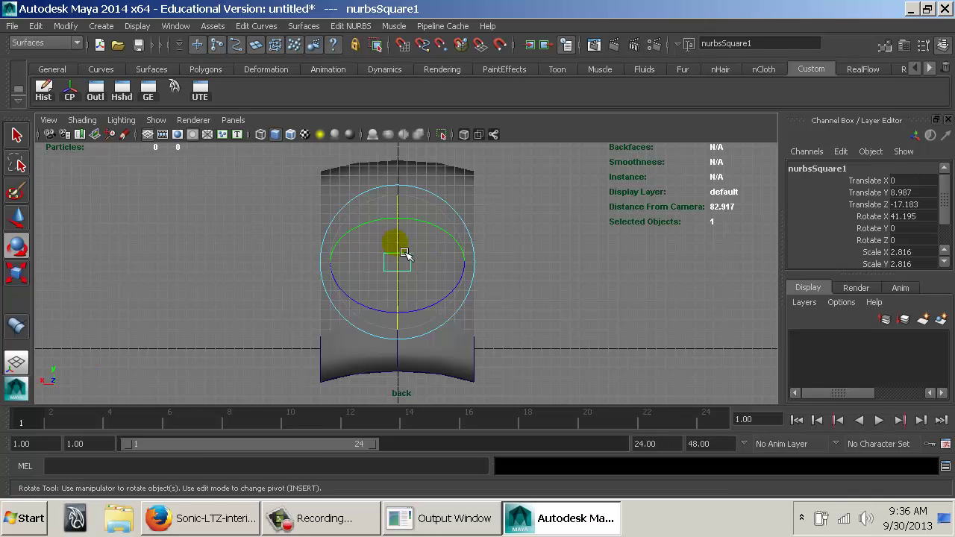
key("space")
left_click_drag(405, 252, 393, 210)
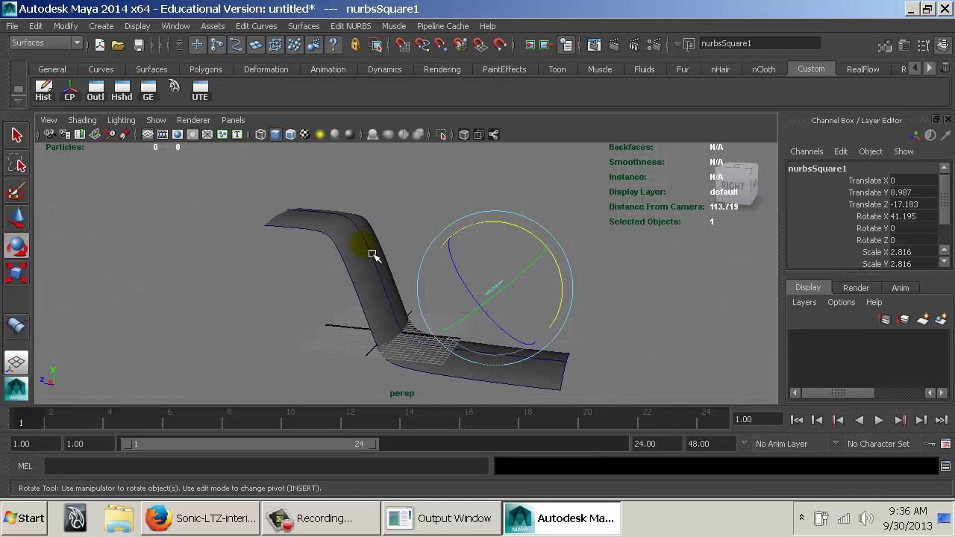
left_click_drag(375, 255, 295, 286, "alt")
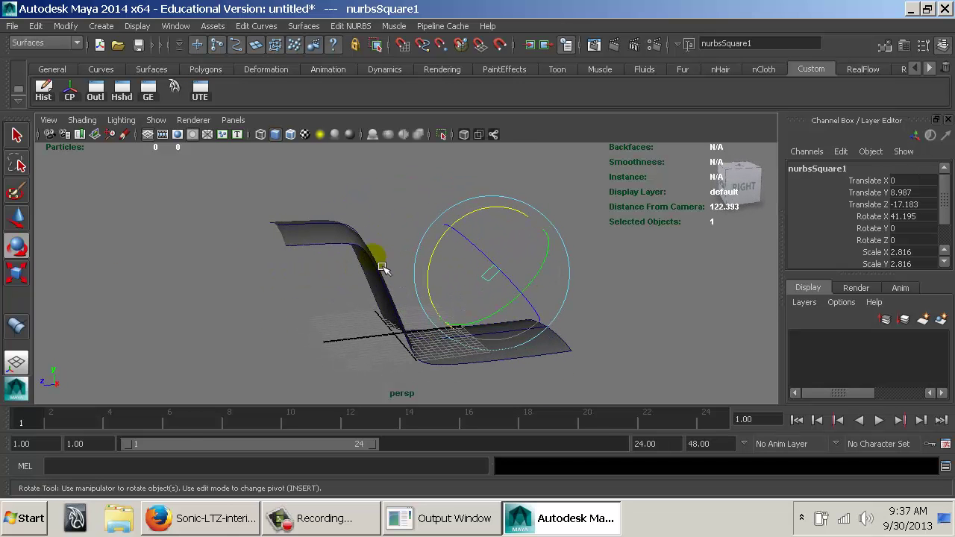
key("space")
left_click_drag(390, 229, 314, 273)
key("space")
key("space")
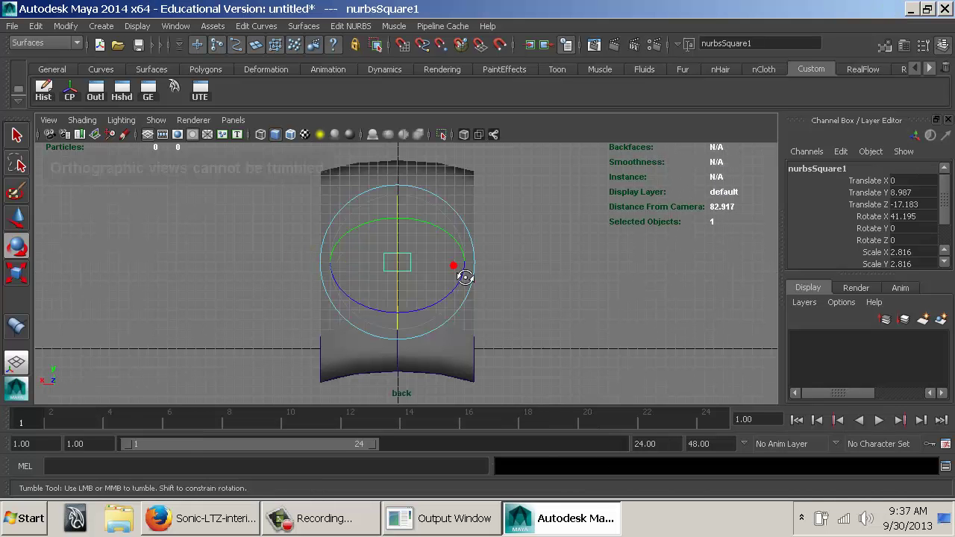
Rotate the NURBS square to 90° around X, scale it uniformly to about 13.3, and stretch its height scale to about 26.8.
left_click_drag(463, 271, 411, 229, "alt")
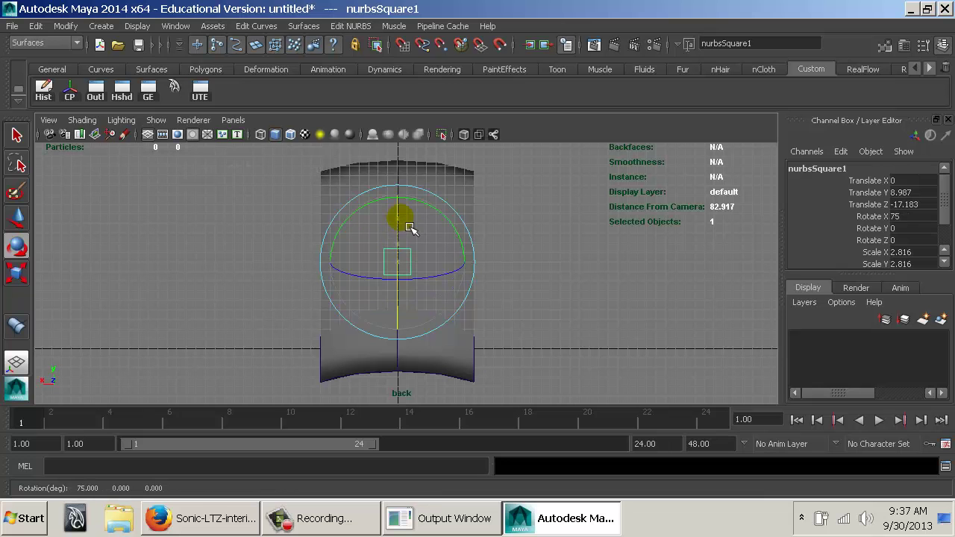
key("r")
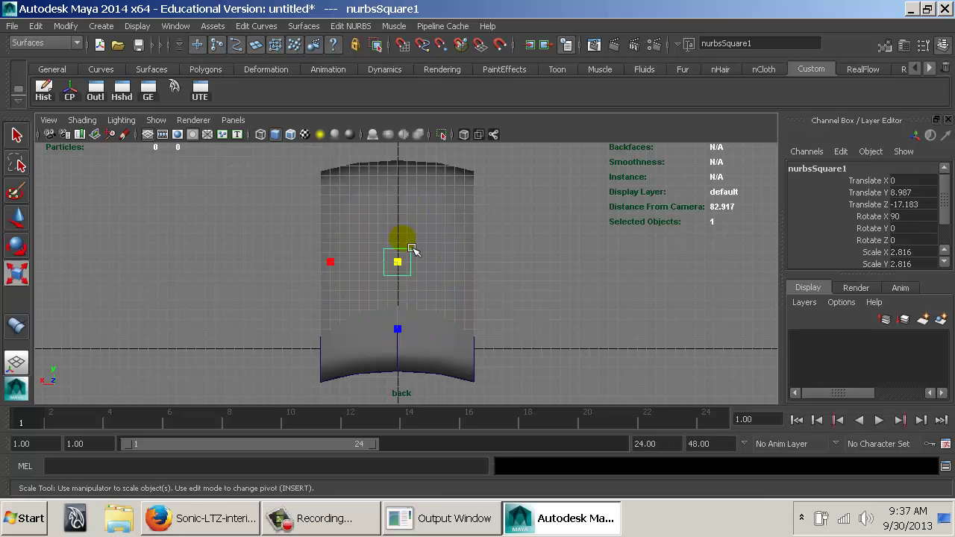
left_click_drag(414, 278, 484, 275)
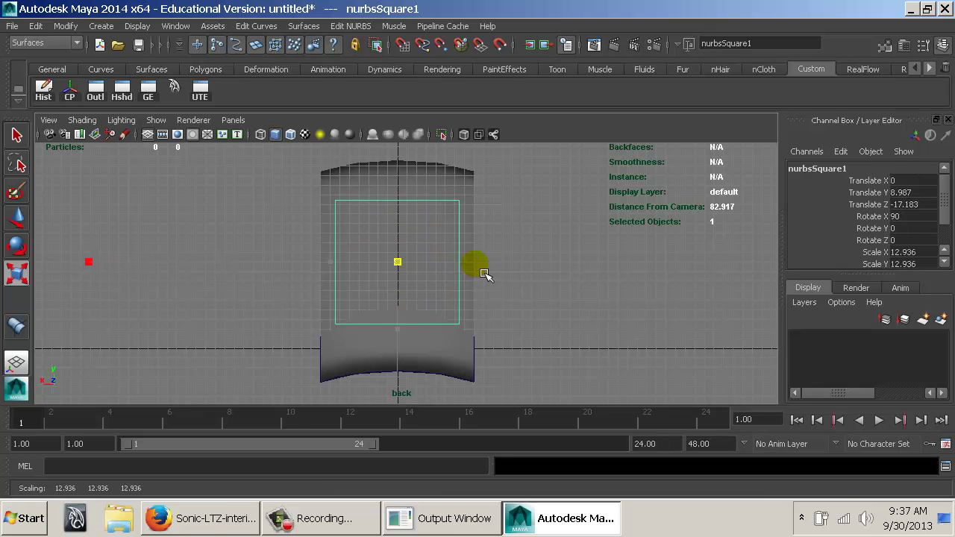
left_click_drag(401, 345, 412, 396)
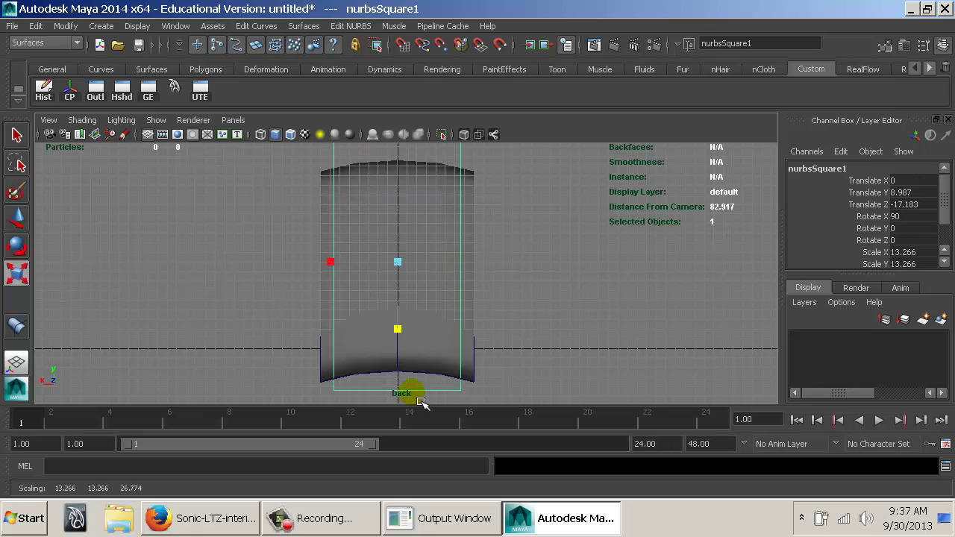
Lower the NURBS square to about 4.8 in Y so its upper edge sits just below the backrest's top.
key("w")
left_click(407, 219)
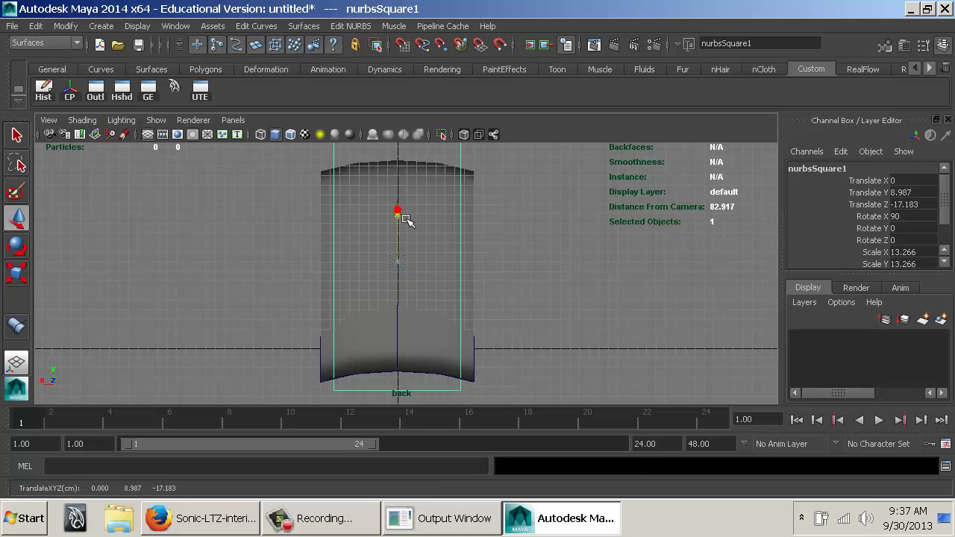
key("space")
left_click_drag(401, 255, 402, 233)
left_click_drag(370, 251, 339, 259, "alt")
key("space")
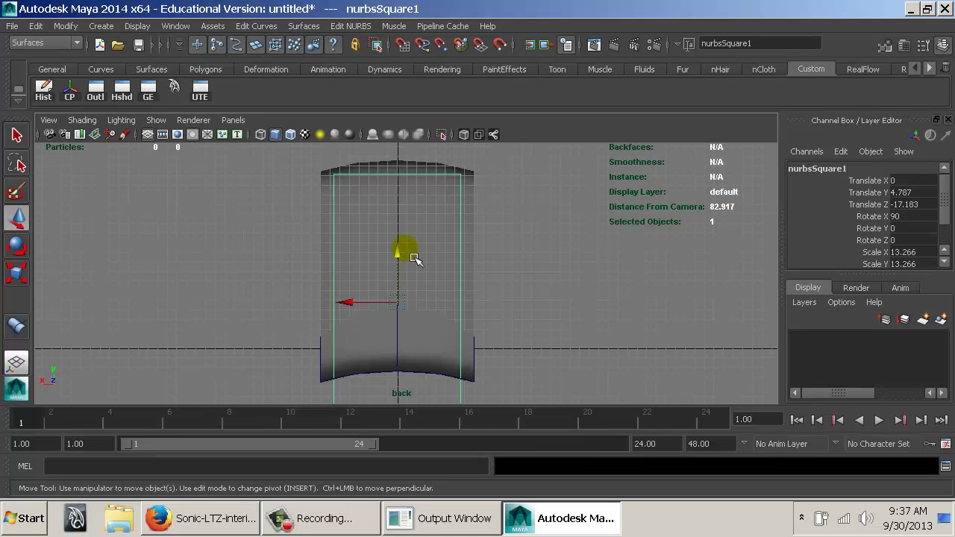
middle_click_drag(443, 309, 438, 264)
key("5")
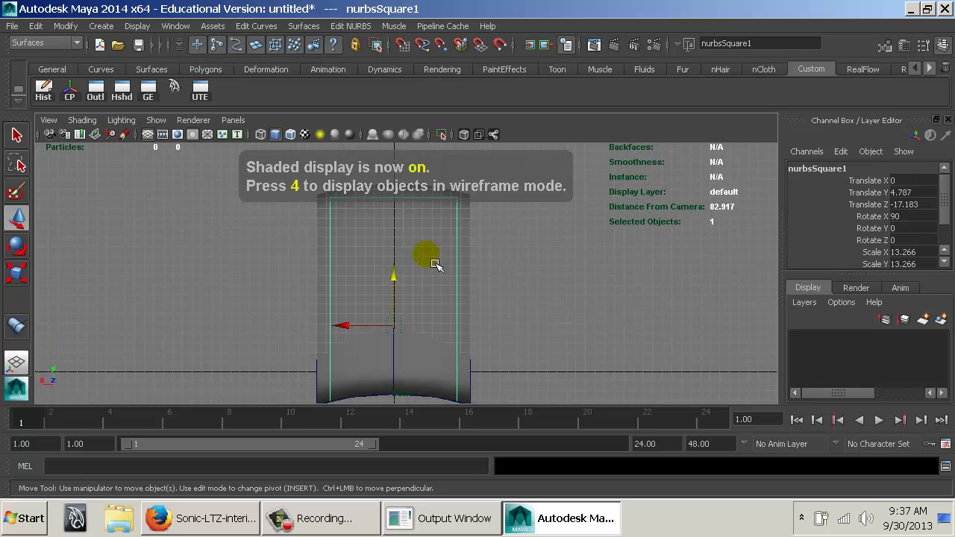
Fillet the square's upper-left corner in the back view with a trimmed circular Curve Fillet of radius 0.1.
left_click_drag(468, 289, 426, 324, "alt")
left_click(420, 324)
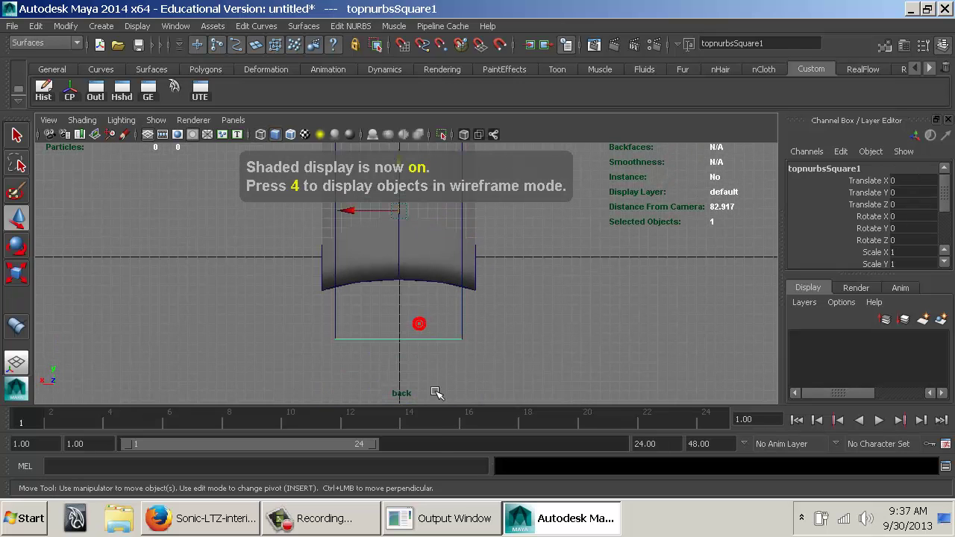
left_click(333, 318)
middle_click_drag(353, 240, 365, 388, "alt")
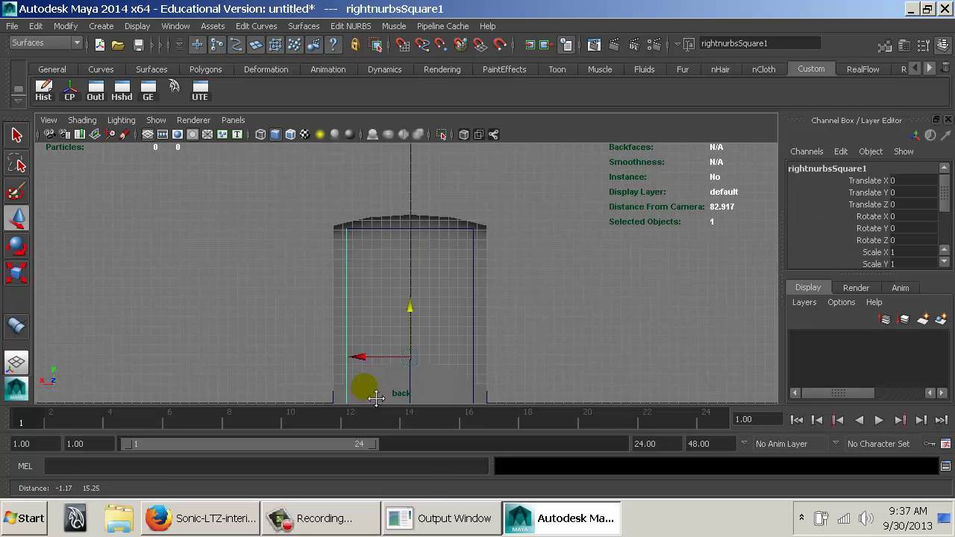
left_click(372, 229, "shift")
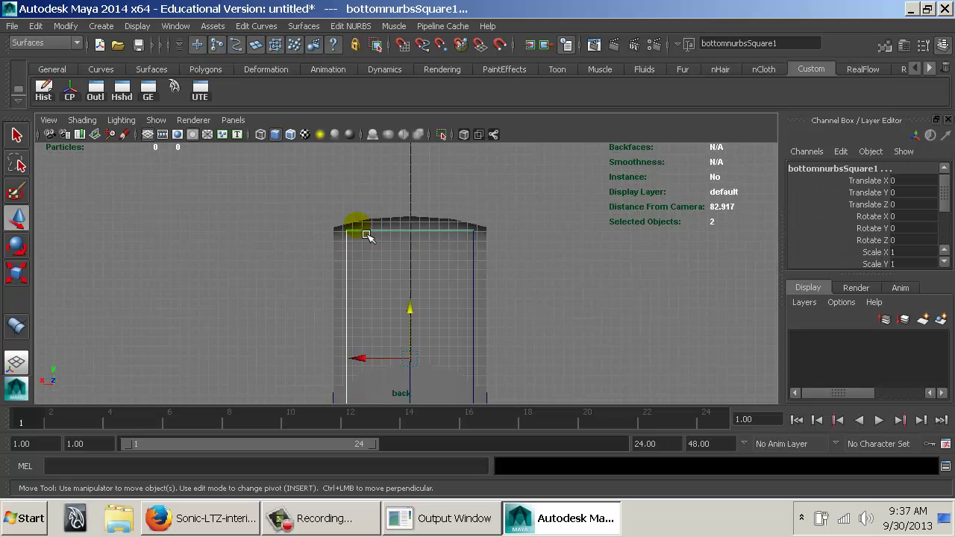
key("space")
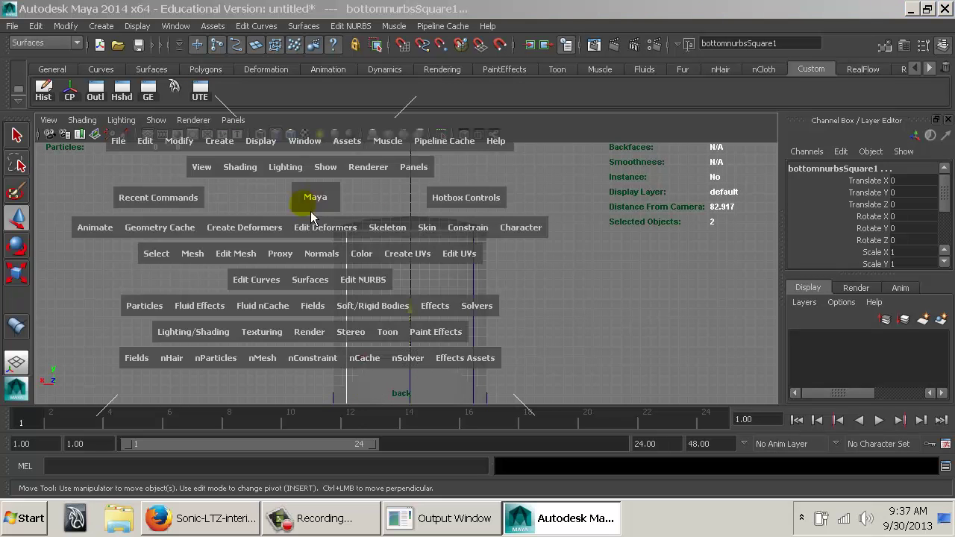
left_click(237, 277)
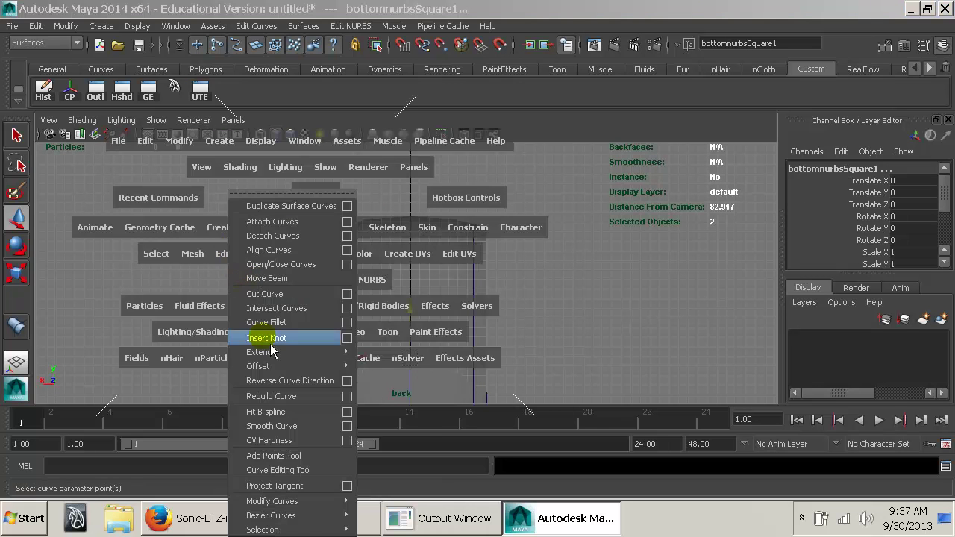
left_click(347, 323)
left_click(579, 164)
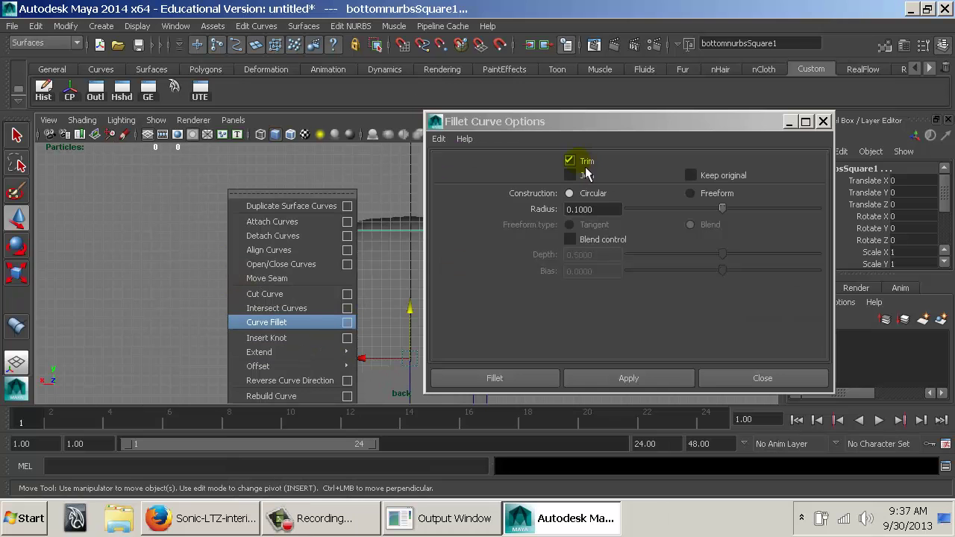
left_click(598, 210)
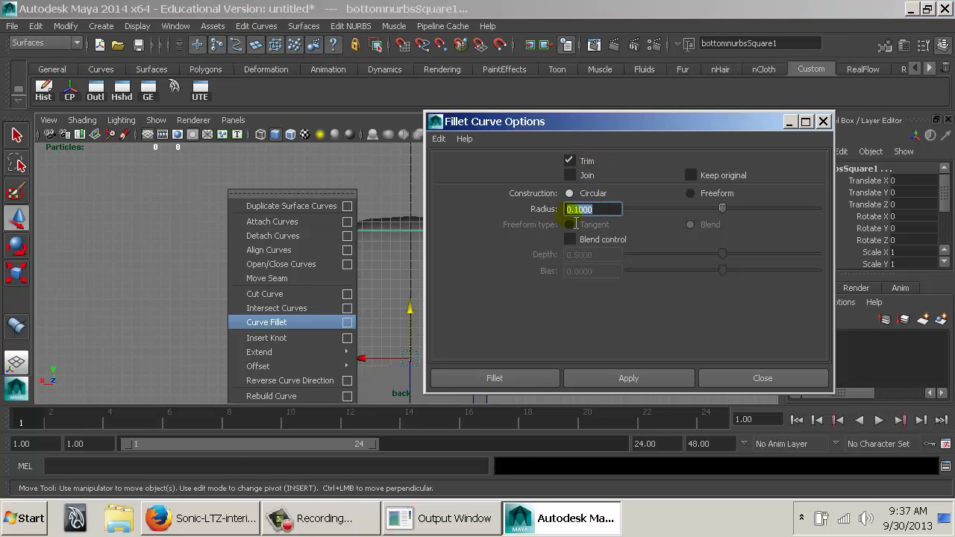
left_click(515, 381)
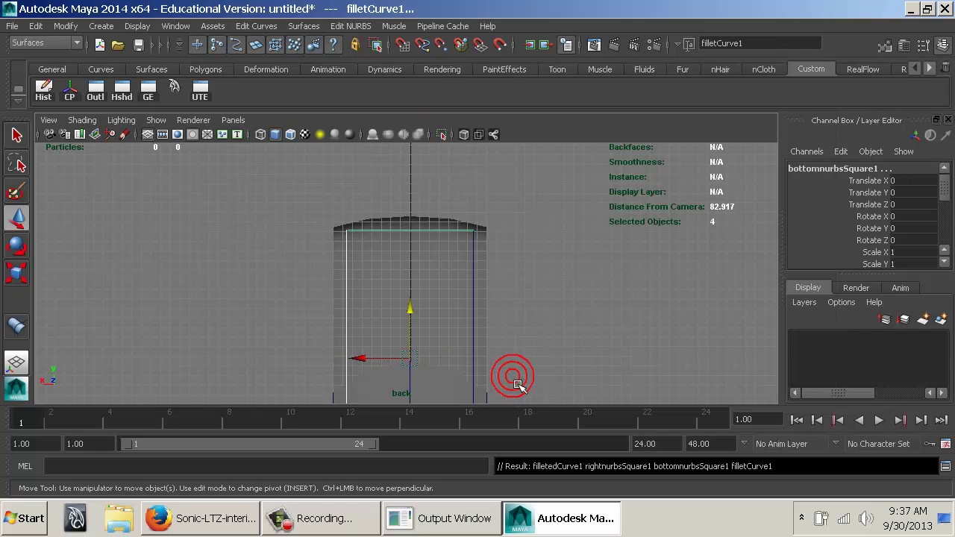
Set the radius of the new corner fillet to 1.
left_click_drag(344, 207, 408, 276, "ctrl+alt")
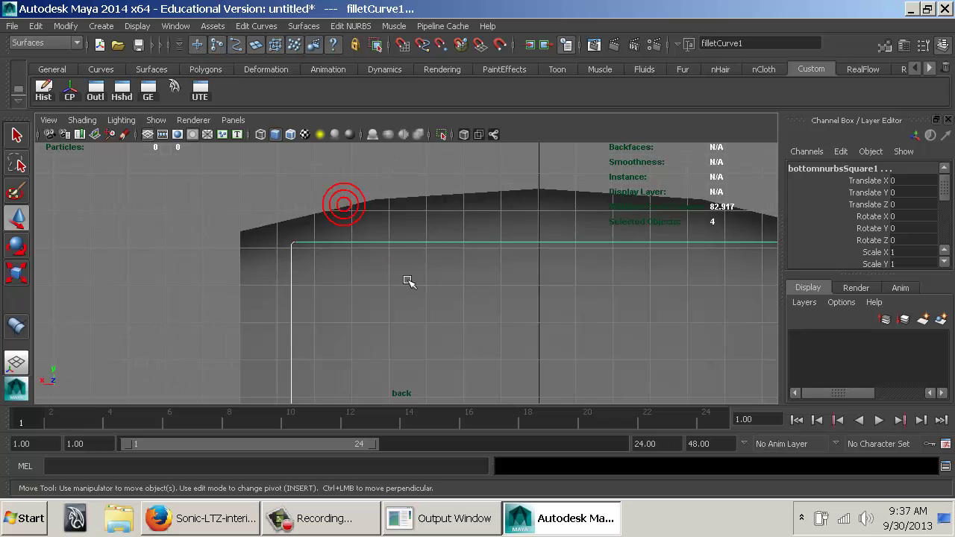
middle_click_drag(302, 259, 379, 259, "alt")
right_click_drag(379, 258, 478, 274, "alt")
middle_click_drag(477, 274, 525, 323, "alt")
right_click_drag(526, 323, 585, 319, "alt")
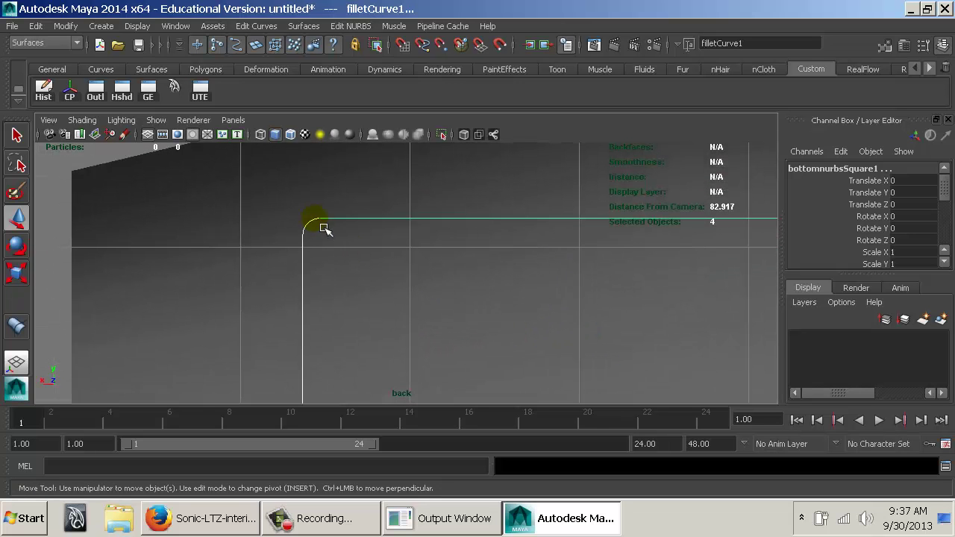
scroll(909, 230, "down", 5)
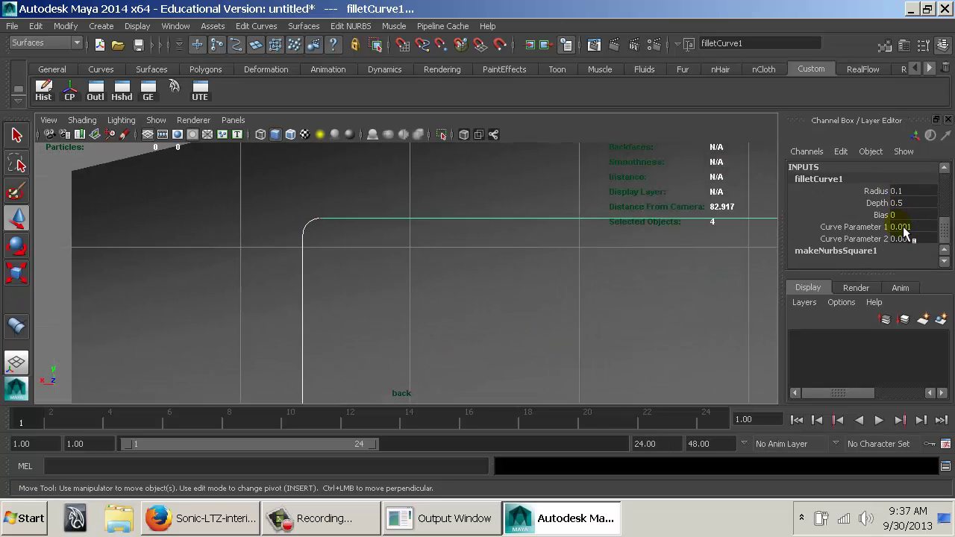
left_click(907, 192)
type("1")
key("Return")
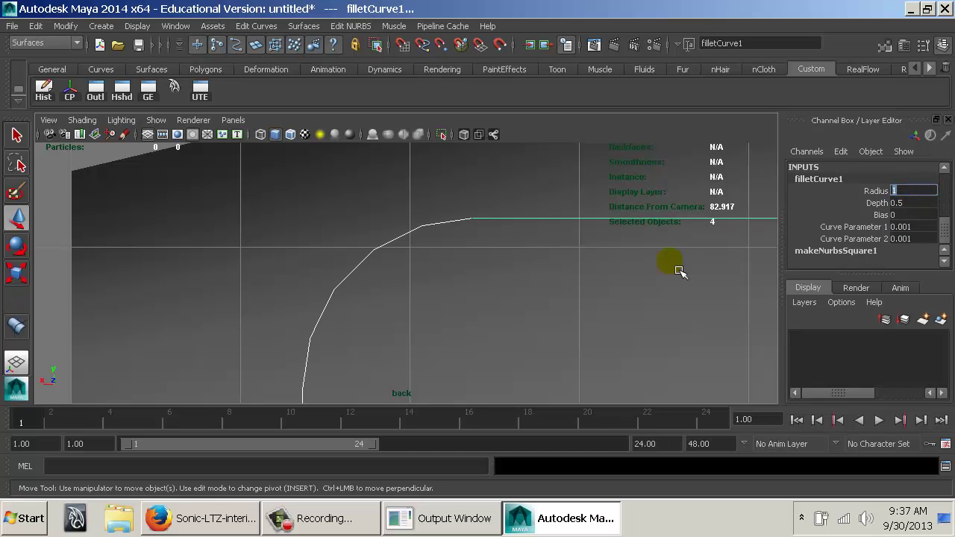
right_click_drag(702, 310, 509, 273, "alt")
middle_click_drag(508, 275, 373, 229, "alt")
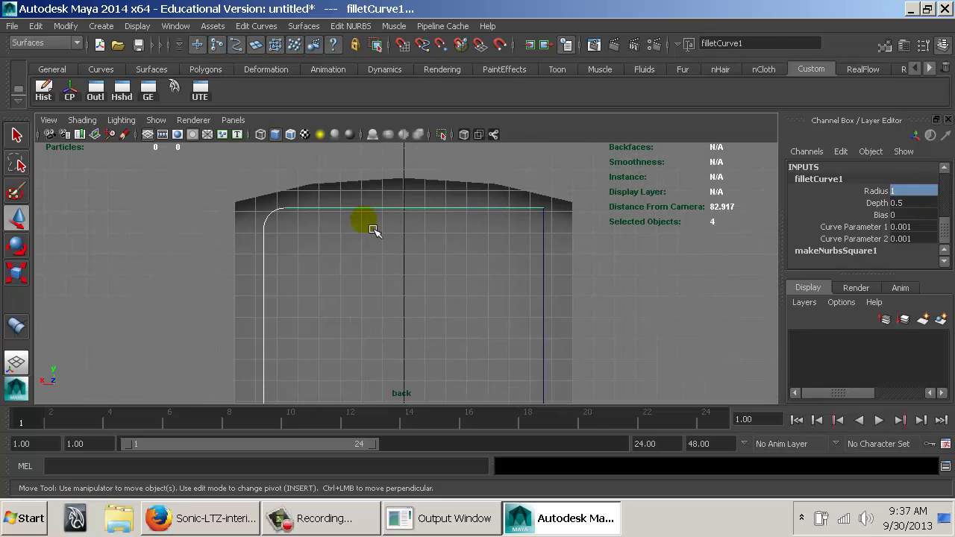
Fillet the opposite upper corner of the square with a trimmed circular Curve Fillet of radius 1.
left_click(536, 218)
left_click(549, 230)
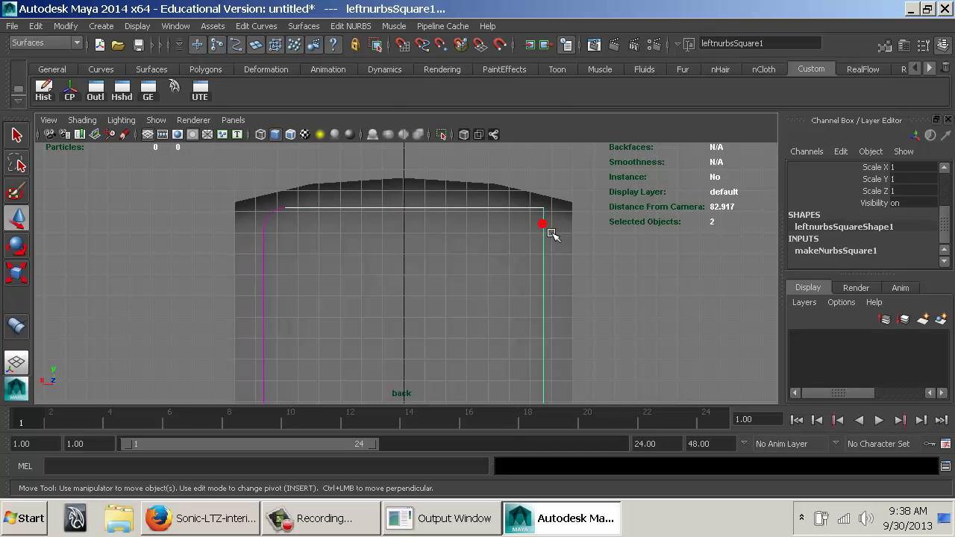
key("space")
left_click_drag(414, 270, 518, 329)
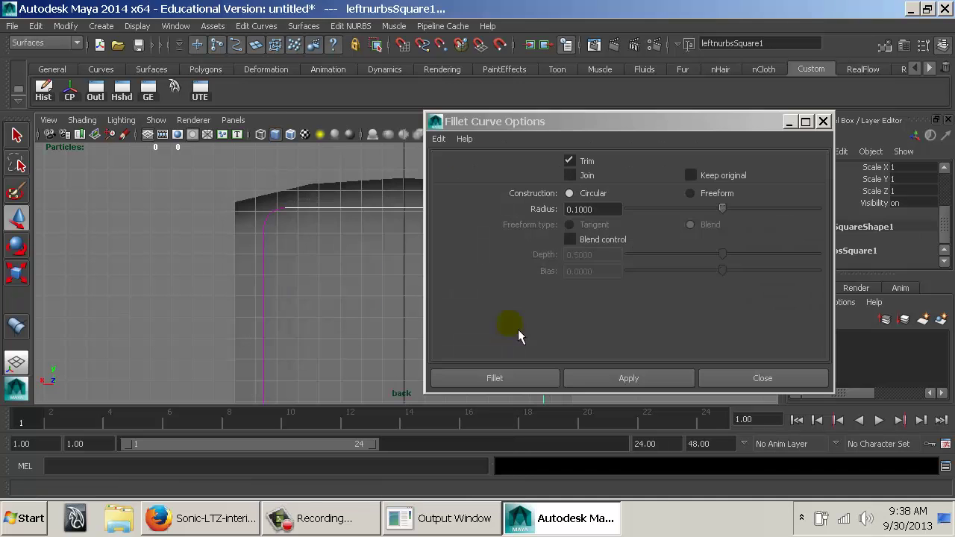
double_click(597, 209)
type("1")
key("Return")
left_click(536, 376)
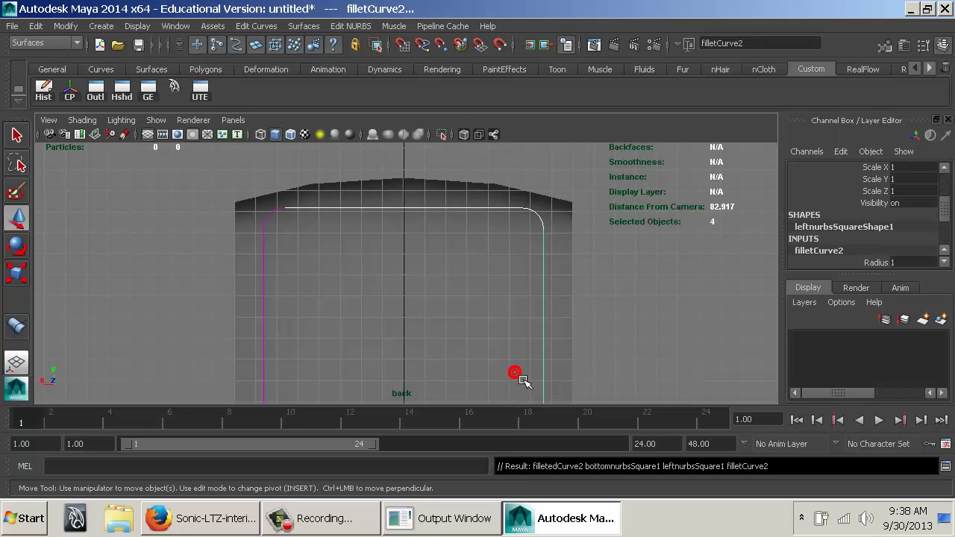
Select all curve pieces of the filleted square in the perspective view and delete their construction history.
key("space")
left_click_drag(509, 320, 460, 217)
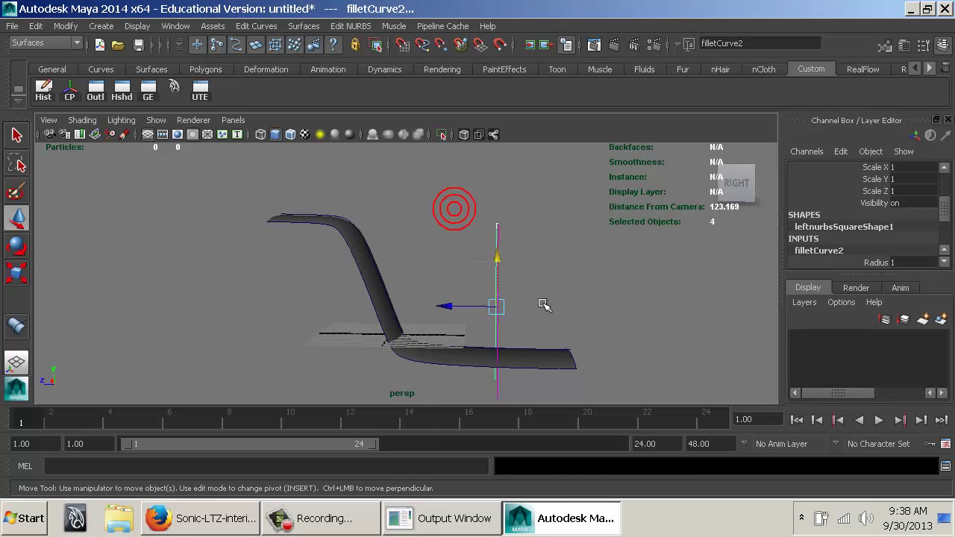
left_click(200, 90)
left_click(43, 94)
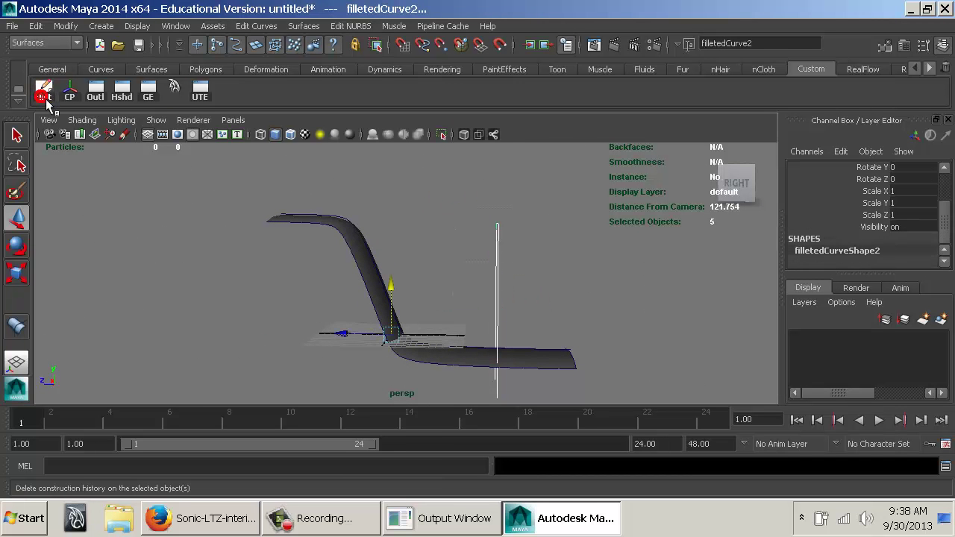
Try attaching the selected curve pieces into a single curve and undo the attachment.
key("space")
left_click_drag(325, 276, 388, 234)
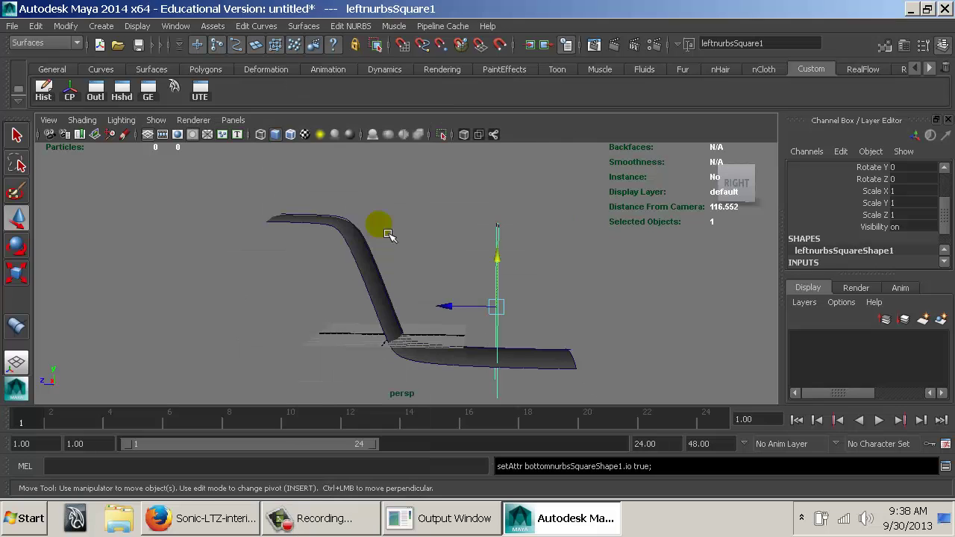
key("ctrl+z")
Attach the curve pieces with Connect, multiple knots kept and Keep originals off, and delete the resulting curve's history.
key("space")
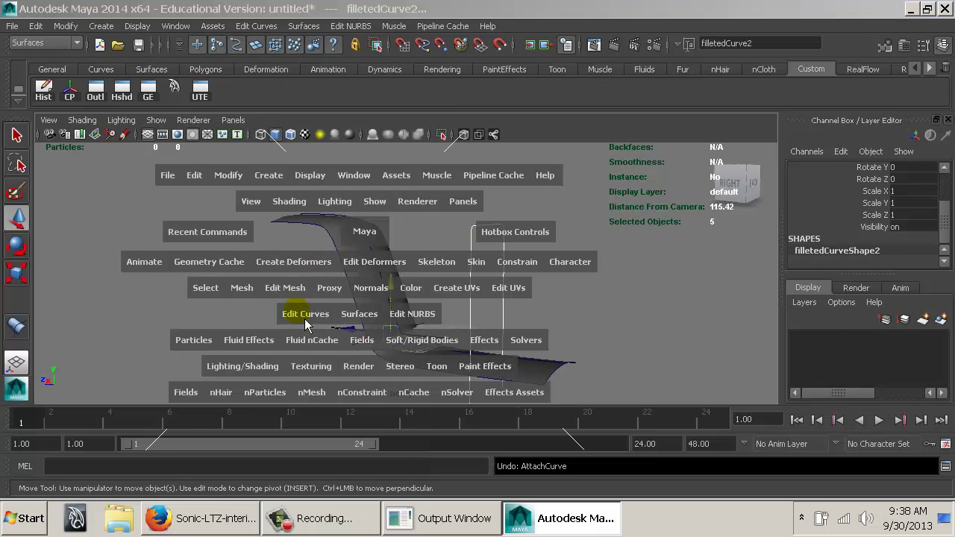
left_click_drag(302, 315, 397, 224)
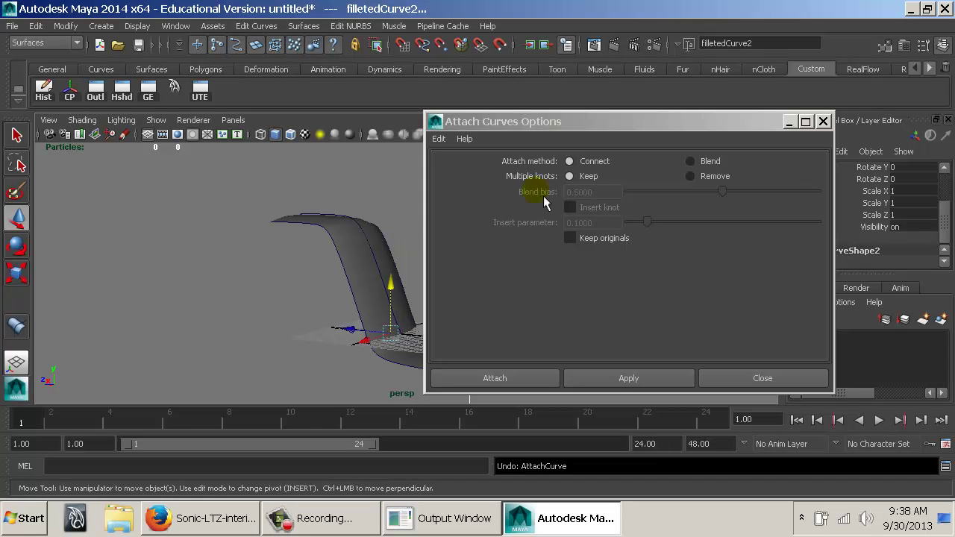
left_click(594, 174)
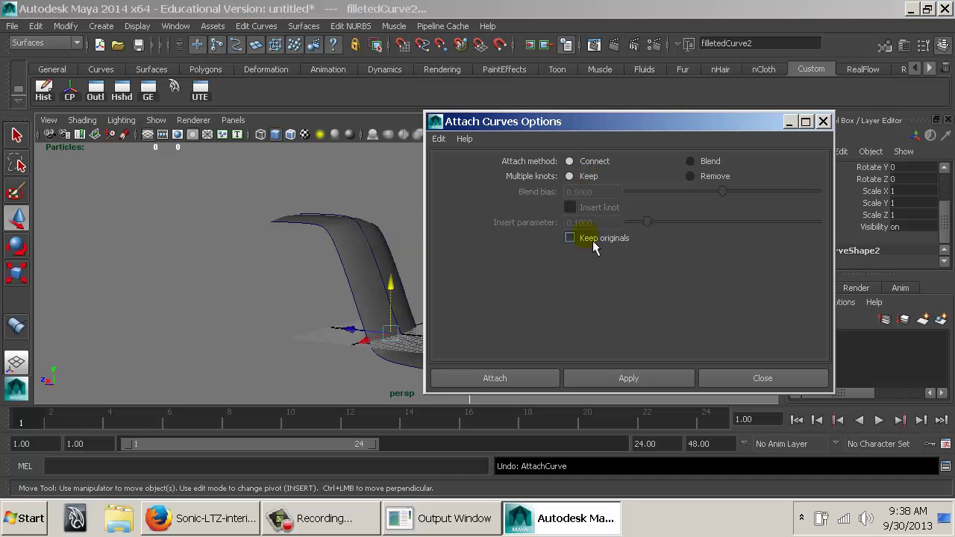
left_click(496, 378)
left_click_drag(521, 296, 486, 292, "alt")
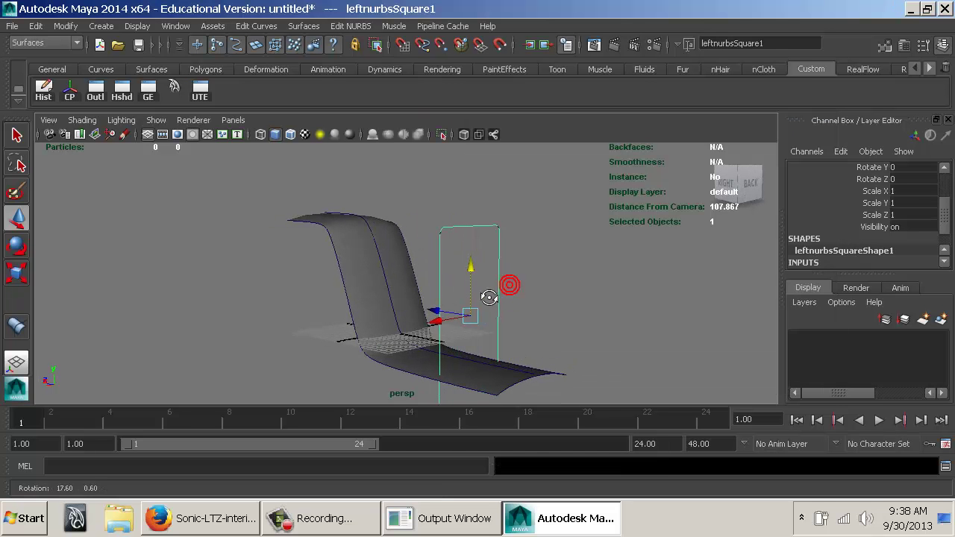
left_click(43, 91)
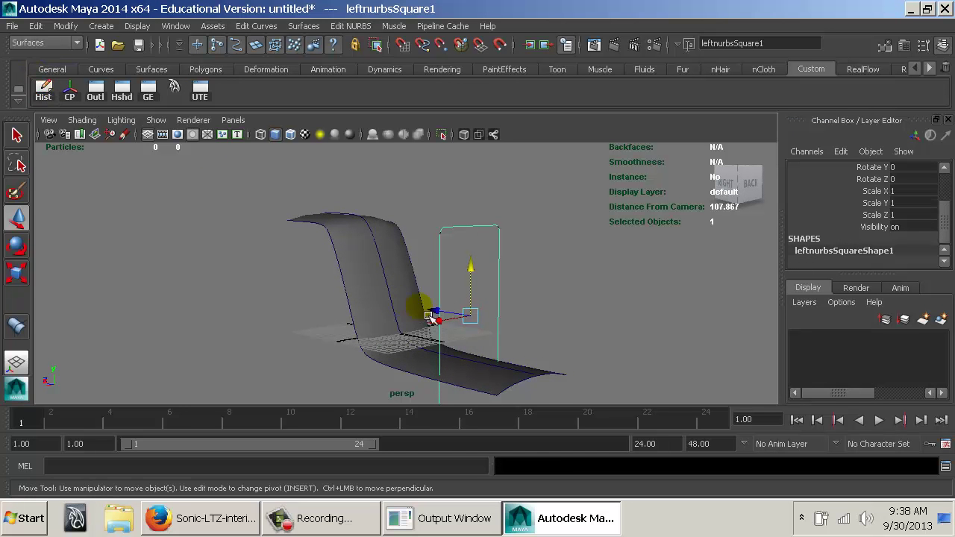
Move the attached curve toward the backrest, clear of the leftover curve pieces, and delete those leftovers.
mouse_move(436, 317)
left_mouse_down("alt")
mouse_move(473, 321)
mouse_move(436, 315)
left_mouse_up("alt")
left_click_drag(478, 315, 498, 314, "alt")
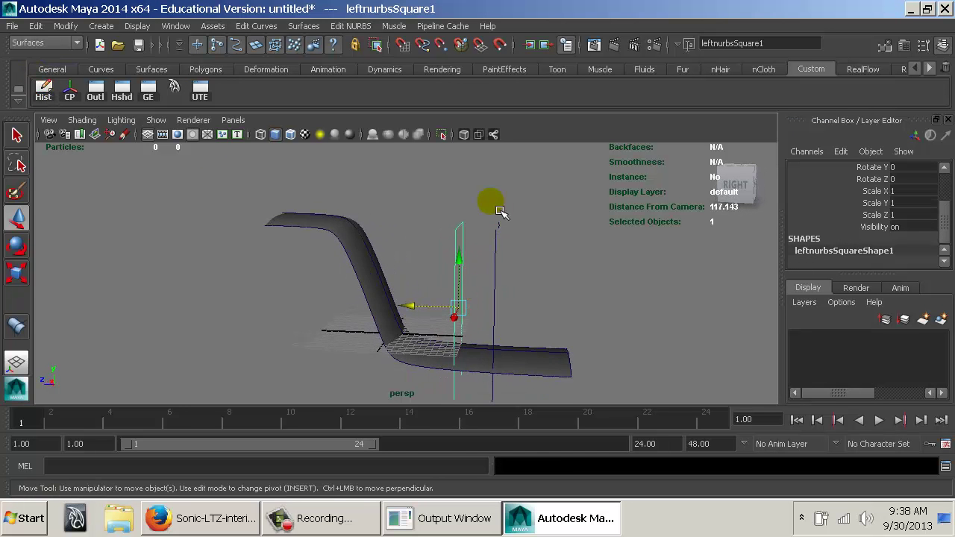
left_click_drag(487, 202, 542, 306)
key("Delete")
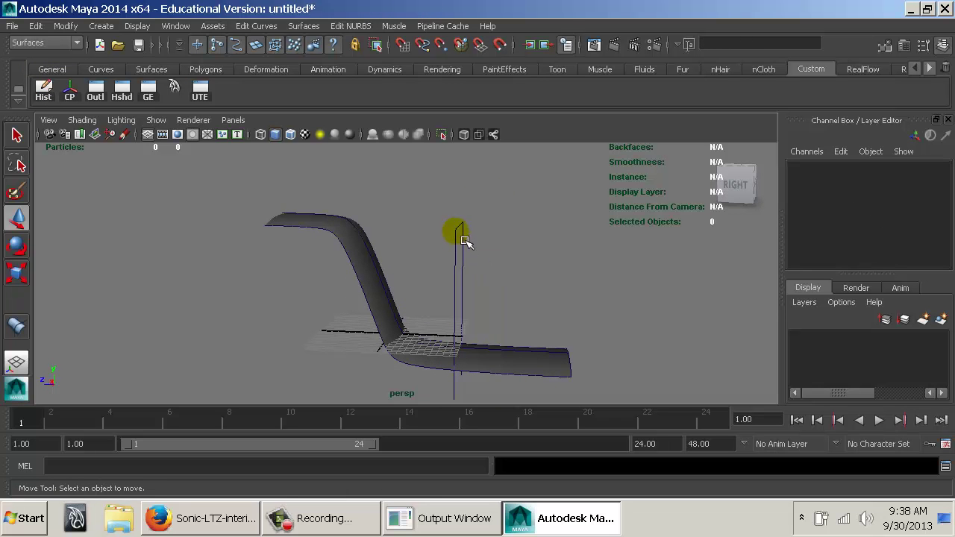
Move the attached curve out to the seat's front end, at about -0.86 in Translate Y, and duplicate it.
left_click_drag(450, 222, 477, 252)
left_click_drag(476, 297, 450, 347, "alt")
middle_click_drag(450, 348, 462, 179, "alt")
right_click_drag(477, 224, 614, 245, "alt")
middle_click_drag(521, 197, 475, 384, "alt")
left_click_drag(475, 385, 565, 263, "alt")
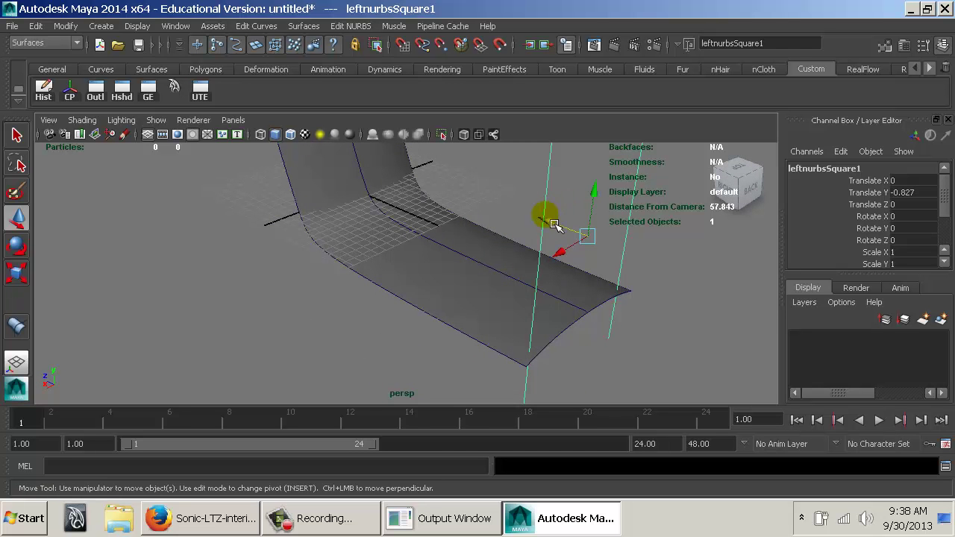
left_click_drag(554, 226, 534, 260)
key("ctrl+d")
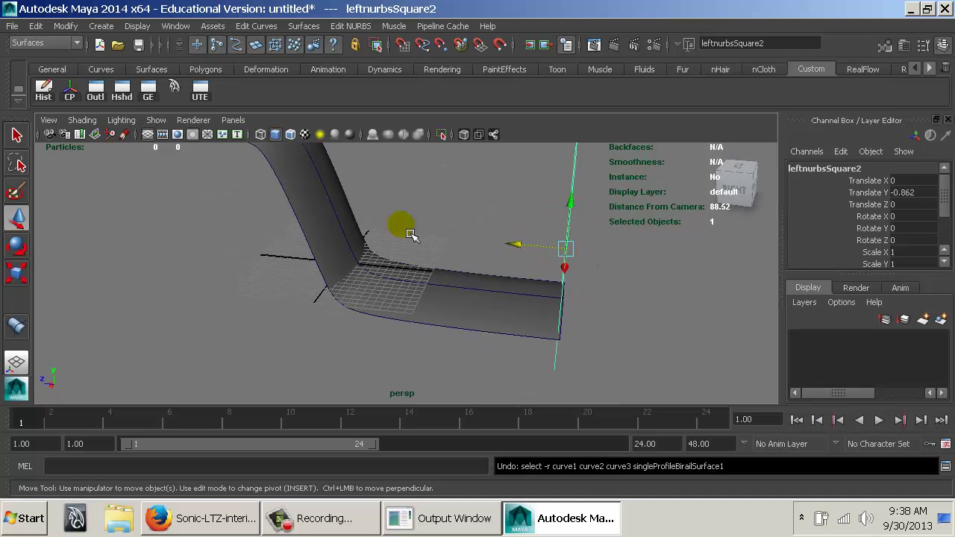
Move the duplicated outline curve behind the backrest, beneath the seat's curved top, at about 2.58 in Translate Y.
left_click(515, 250)
left_click_drag(524, 248, 277, 225)
middle_click_drag(347, 192, 409, 316, "alt")
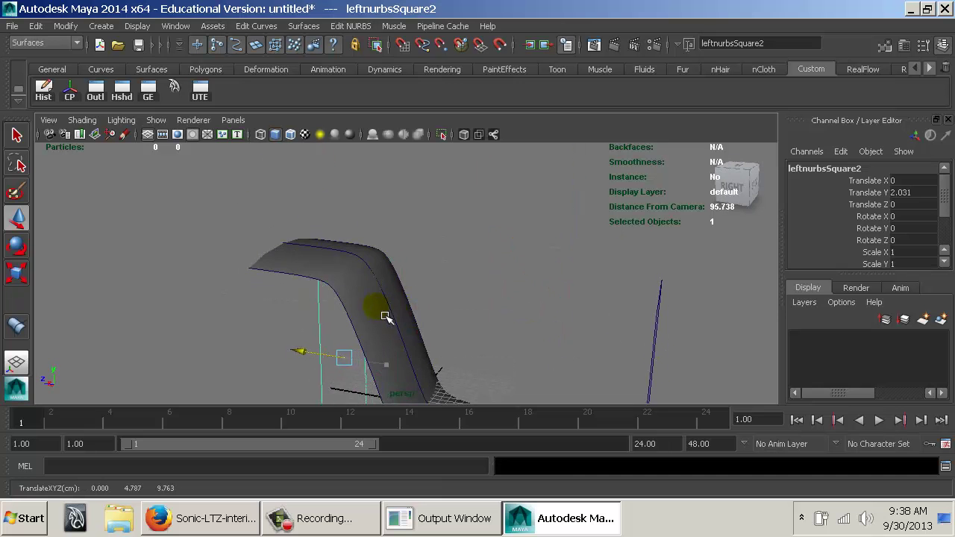
left_click_drag(386, 317, 453, 309, "alt")
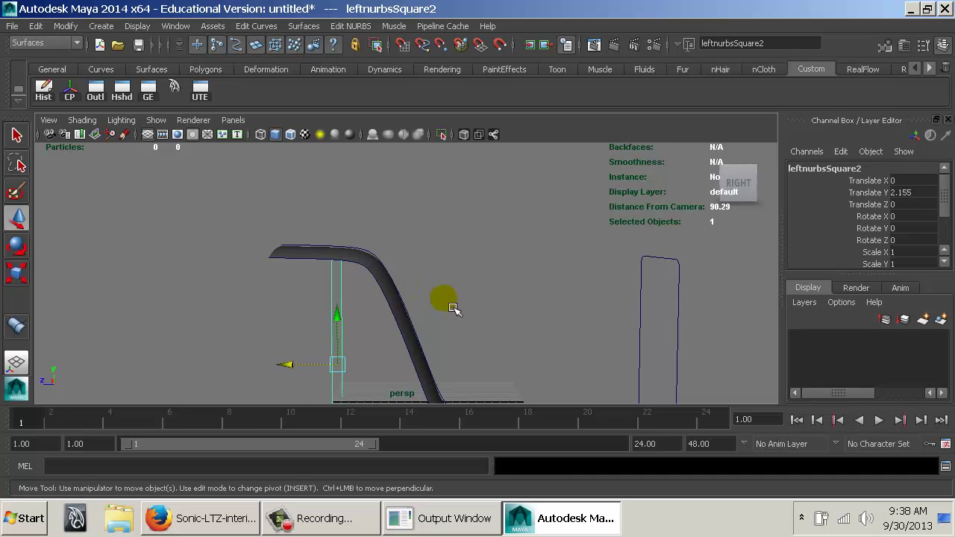
middle_click_drag(453, 307, 404, 313)
middle_click_drag(447, 314, 405, 281, "alt")
right_click_drag(405, 280, 384, 280, "alt")
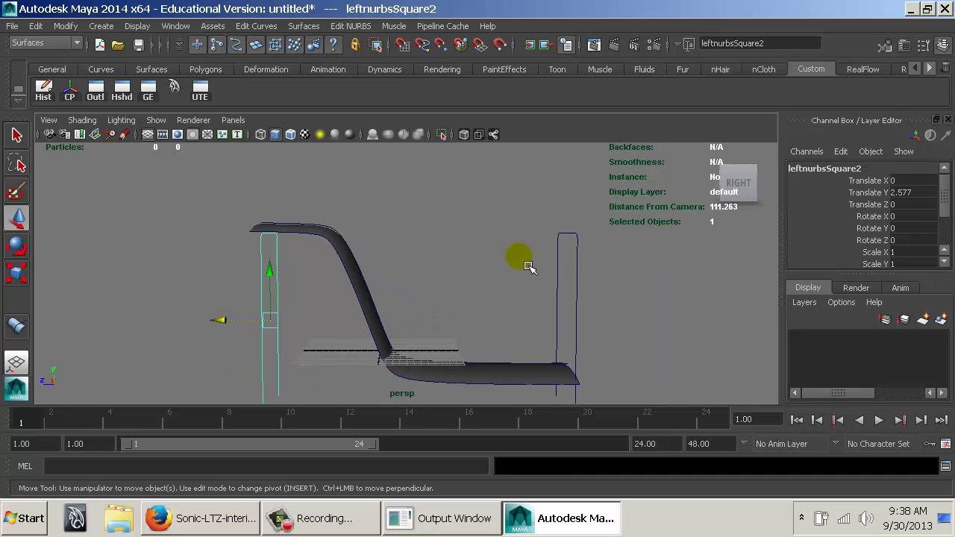
Loft a surface between the two outline curves behind the backrest and at the seat's front end.
left_click(578, 265, "shift")
key("space")
left_click(499, 292)
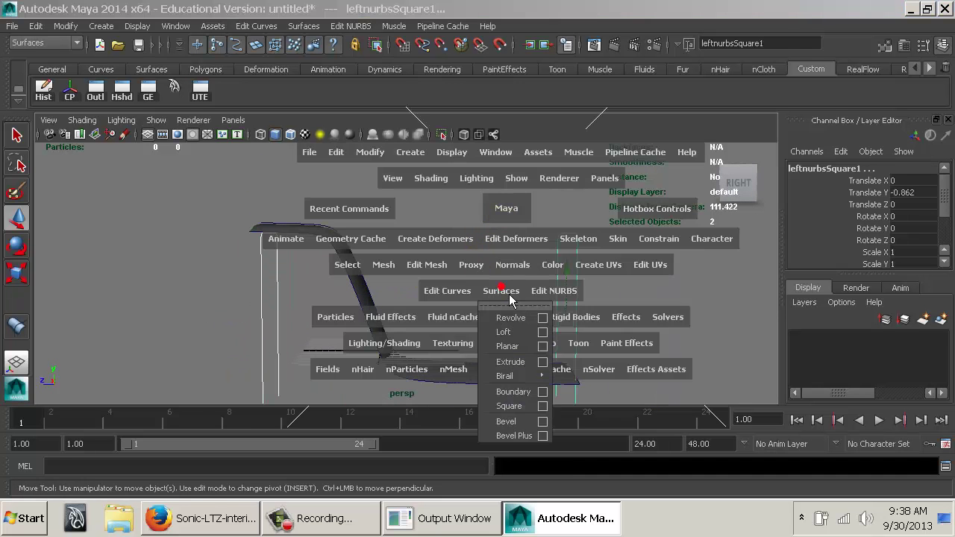
left_click(524, 334)
left_click_drag(535, 294, 378, 290, "alt")
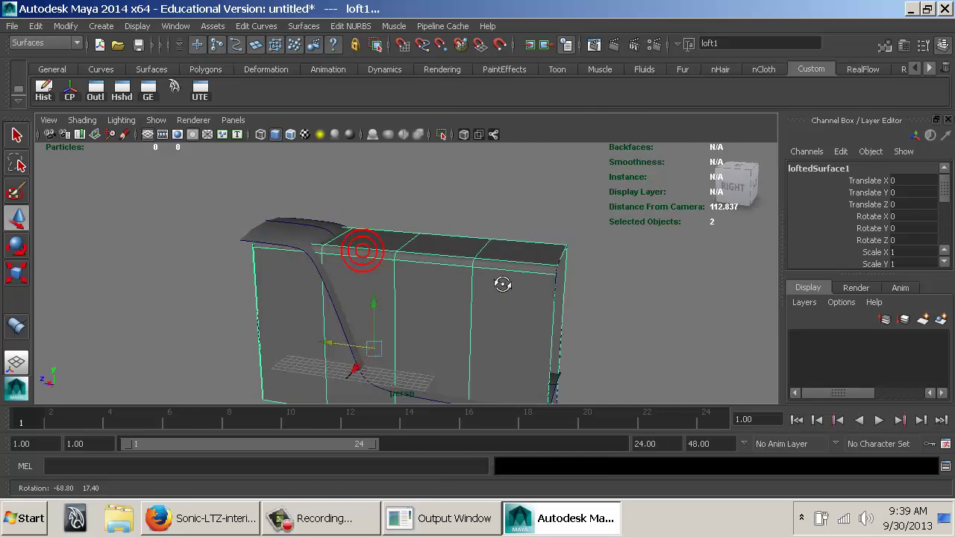
left_click_drag(503, 281, 467, 292, "alt")
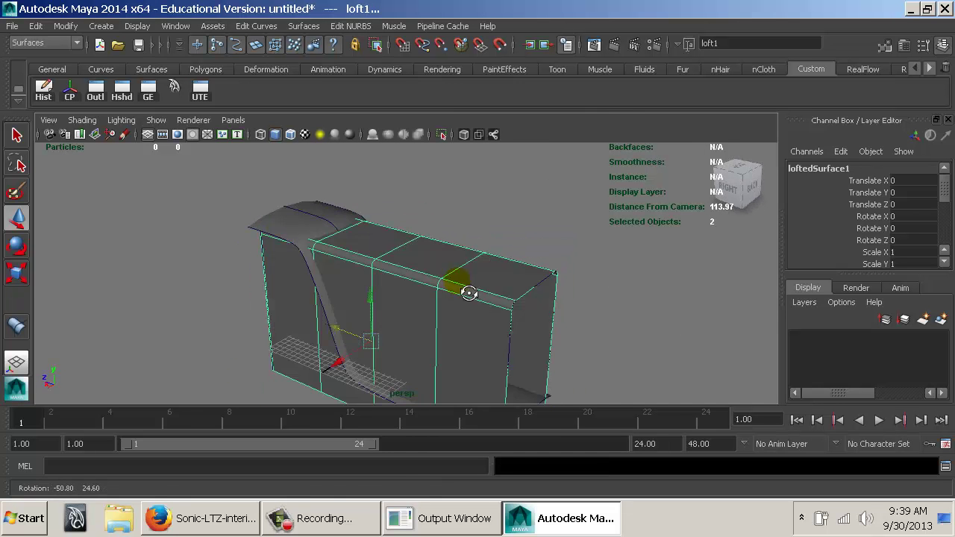
Intersect the lofted and birail surfaces with default settings: curves on both surfaces, Curve on surface, local tolerance 0.01.
left_click(325, 237)
left_click(410, 249, "shift")
left_click_drag(525, 267, 310, 254, "alt")
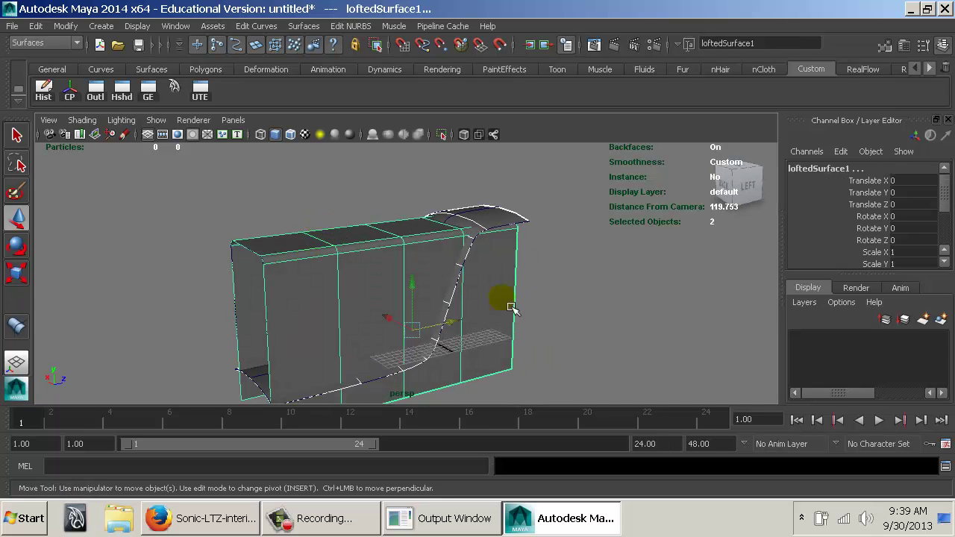
left_click_drag(556, 285, 448, 264, "alt")
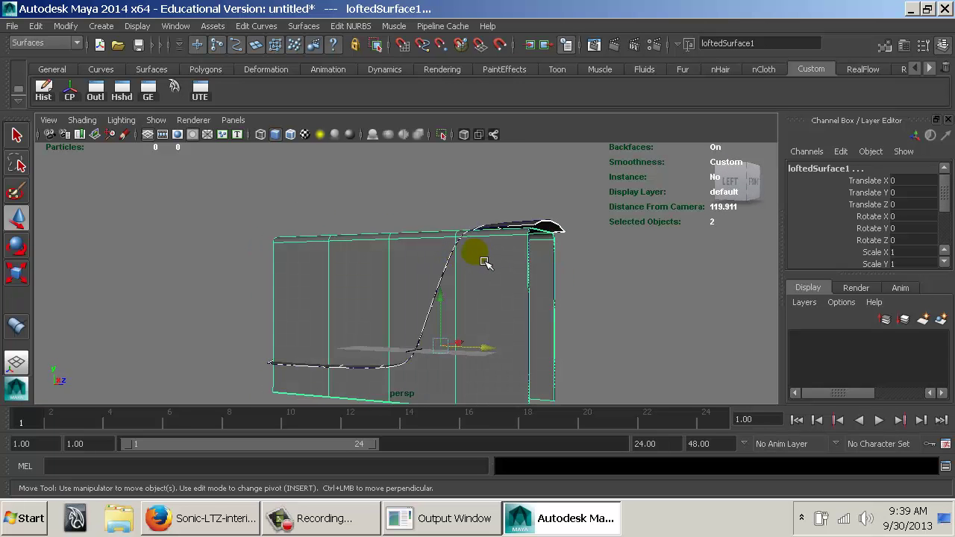
left_click_drag(429, 347, 396, 216, "alt")
key("space")
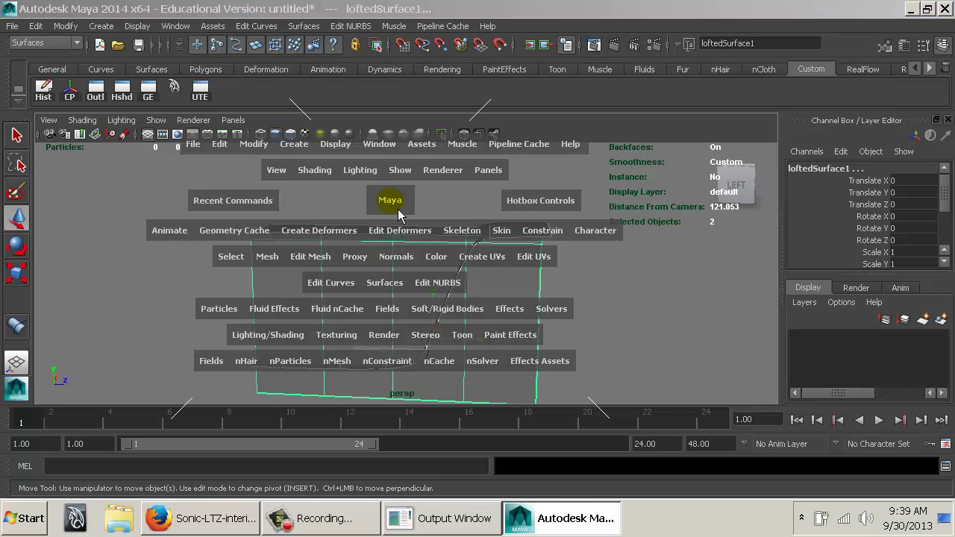
left_click(423, 282)
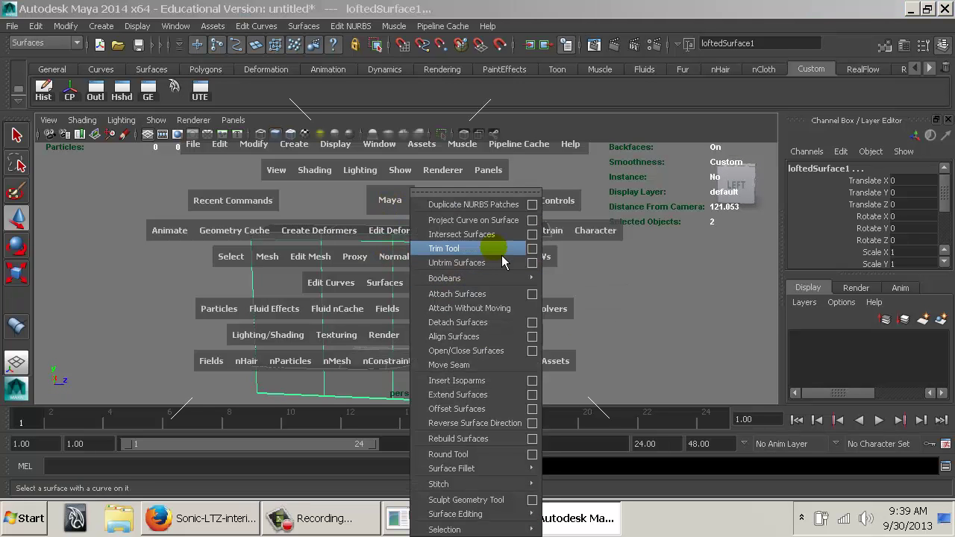
left_click(533, 236)
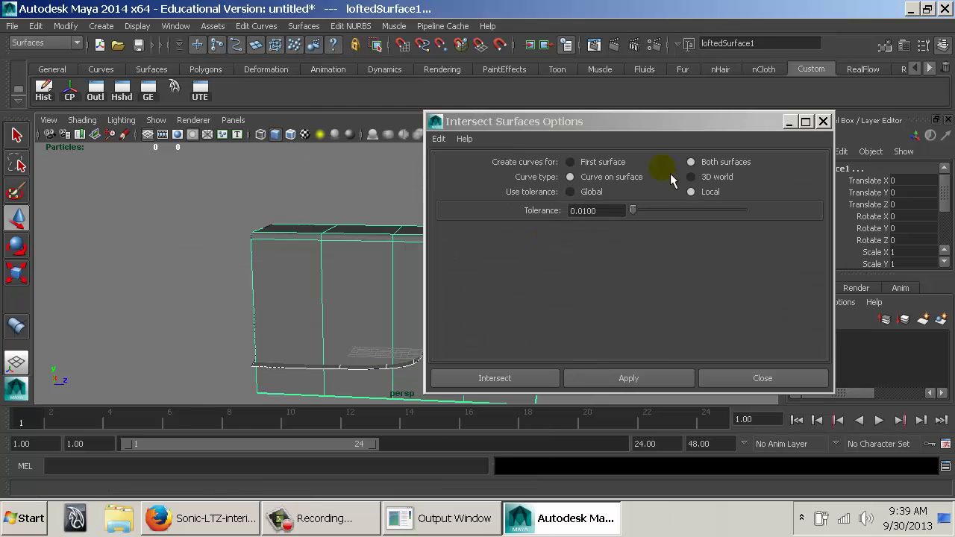
left_click(439, 139)
left_click(459, 166)
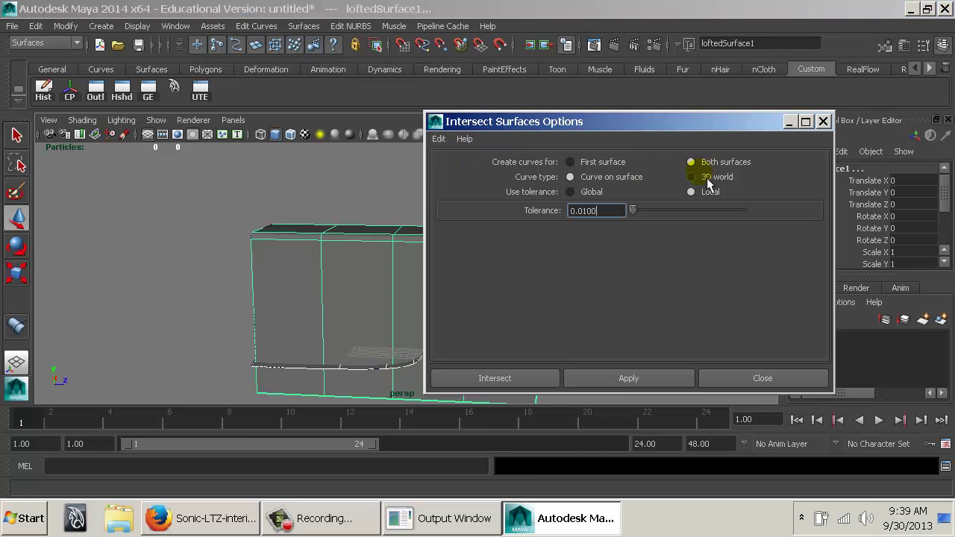
left_click(494, 379)
mouse_move(388, 326)
left_mouse_down("alt")
mouse_move(542, 336)
mouse_move(479, 285)
mouse_move(441, 311)
mouse_move(398, 322)
mouse_move(292, 326)
mouse_move(202, 310)
mouse_move(438, 303)
mouse_move(389, 308)
left_mouse_up("alt")
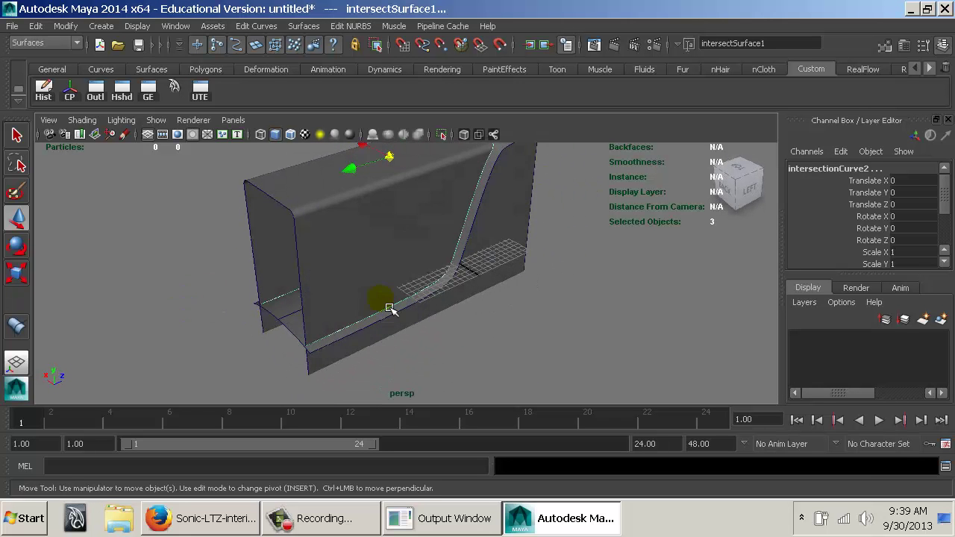
Trim the lofted surface along the intersection curve, keeping the region below and behind the seat surface.
left_click(430, 218)
key("space")
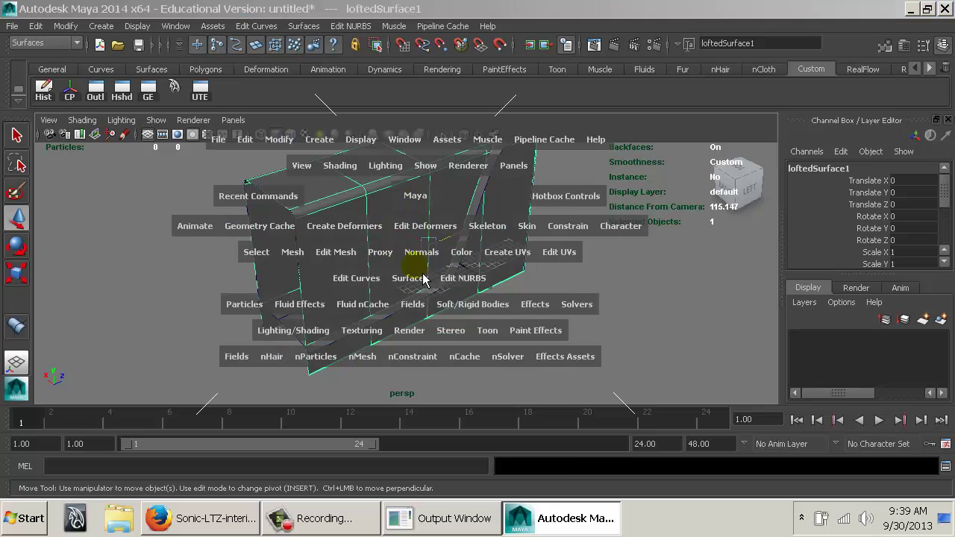
left_click_drag(423, 279, 453, 309)
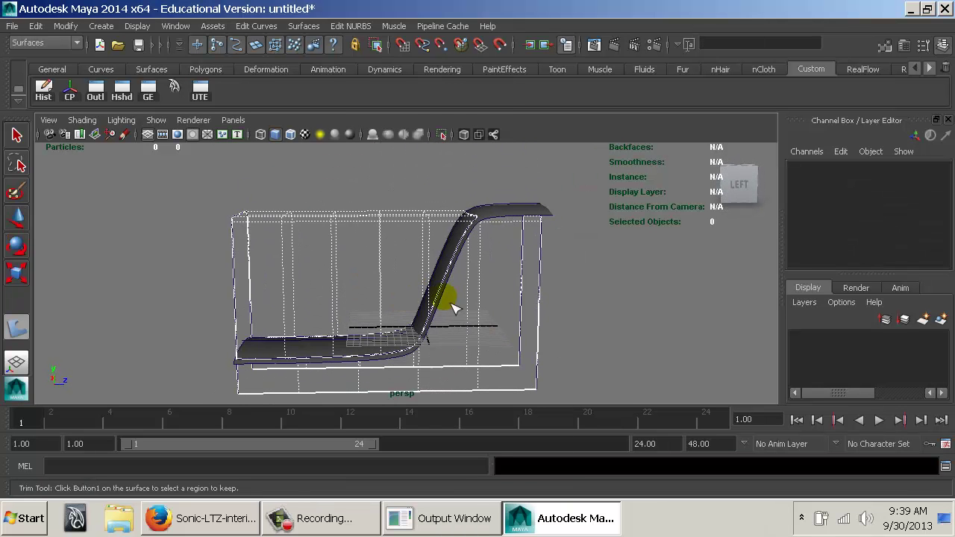
left_click(504, 297)
key("Return")
key("w")
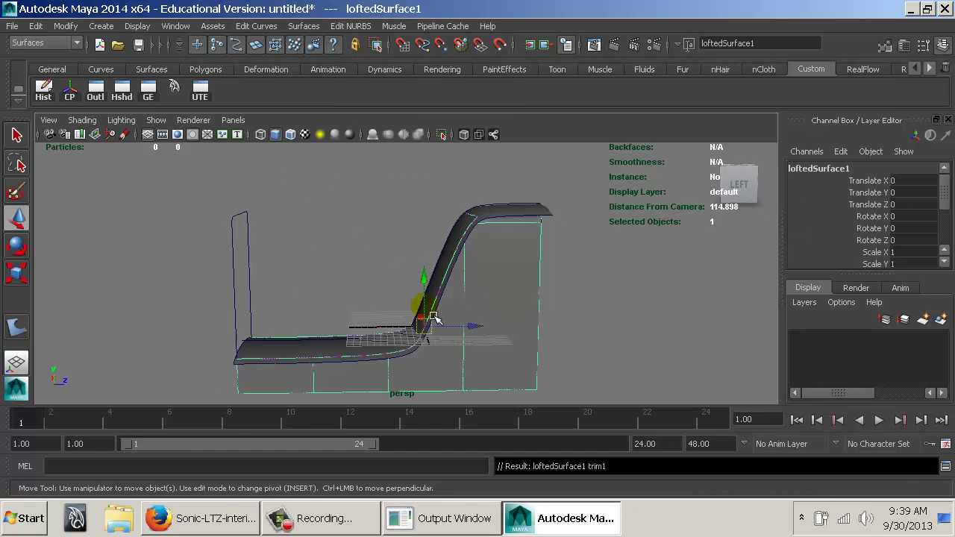
left_click_drag(434, 317, 529, 335, "alt")
left_click(489, 196)
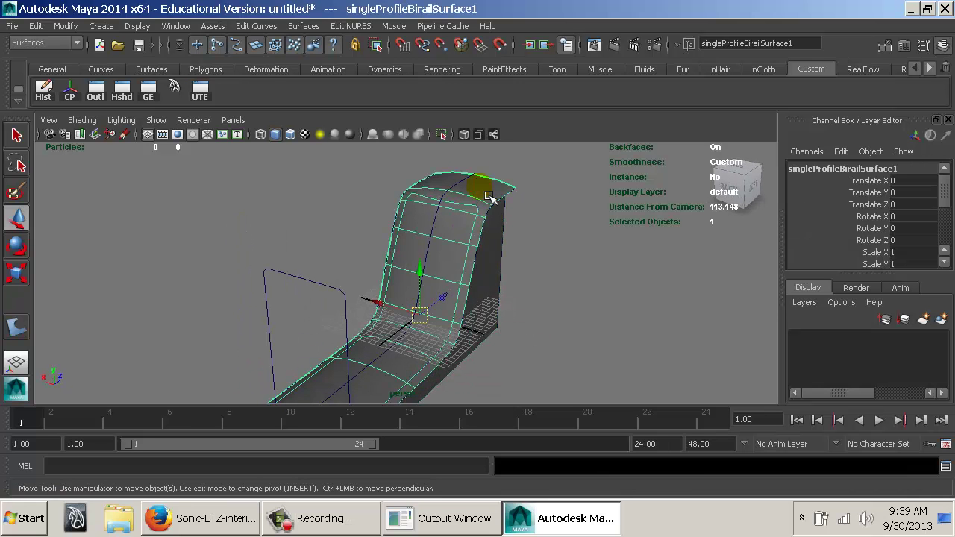
key("y")
left_click_drag(451, 243, 366, 264, "alt")
right_click_drag(372, 264, 420, 281, "alt")
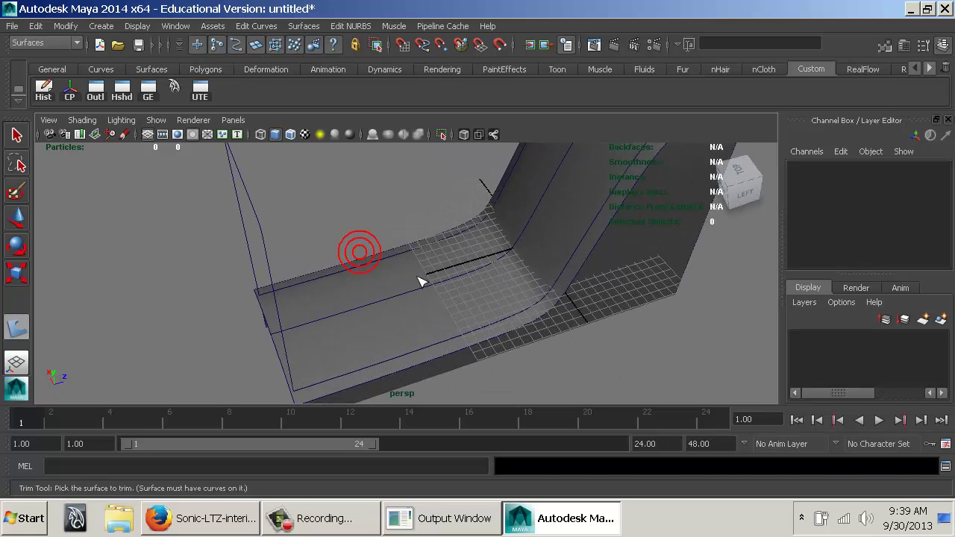
middle_click_drag(365, 273, 468, 252, "alt")
left_click_drag(461, 258, 418, 337, "alt")
key("w")
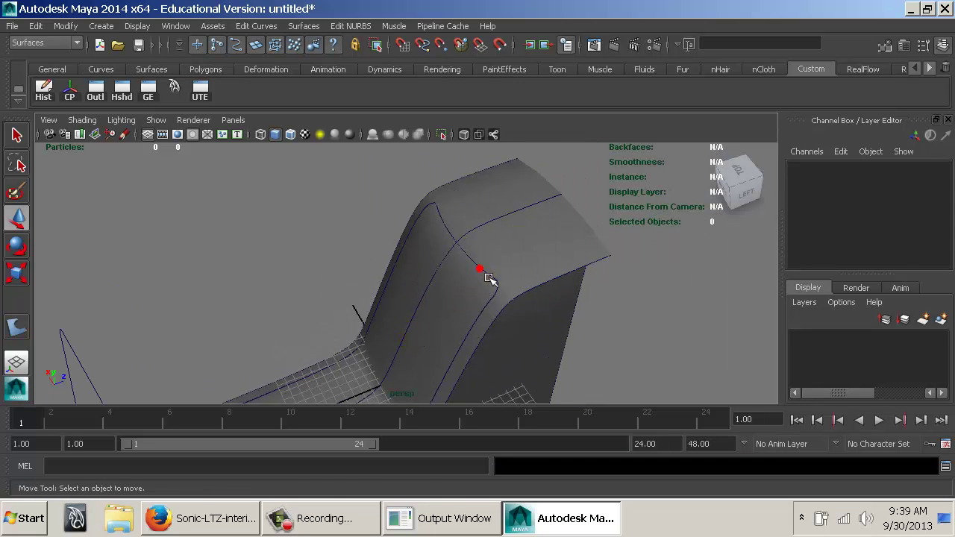
Examine where the intersection curve on the birail surface ends relative to the seat's front edge and the outline curve.
left_click(489, 279)
left_click_drag(482, 266, 508, 242, "alt")
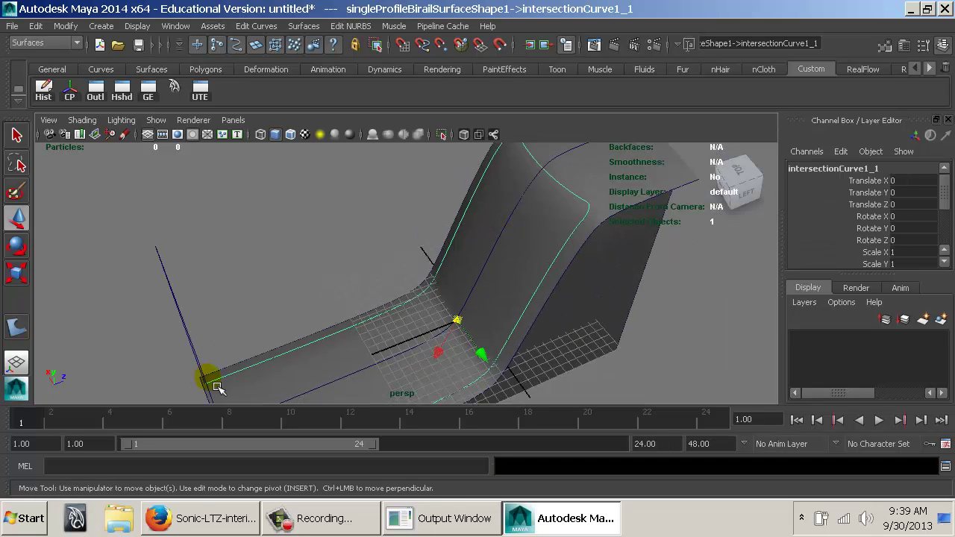
middle_click_drag(329, 377, 471, 239, "alt")
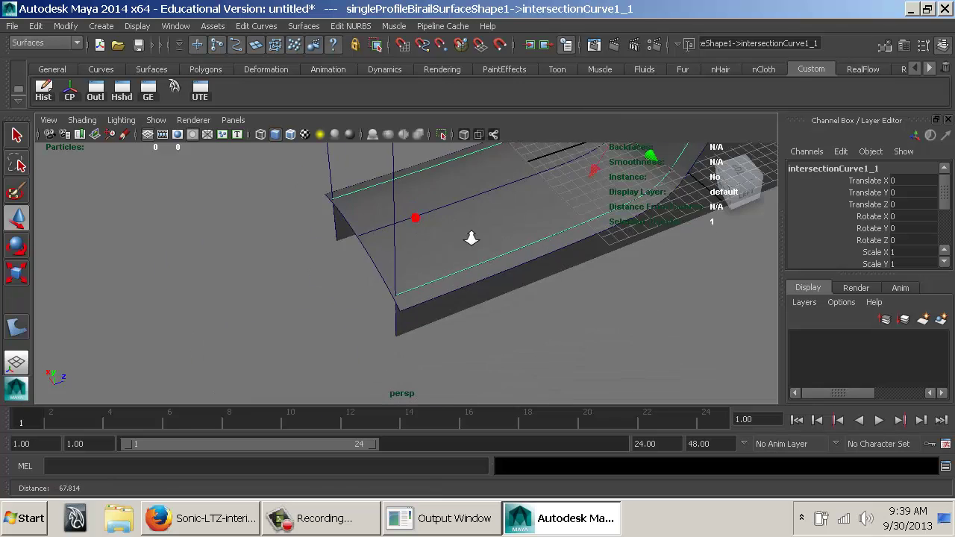
right_click_drag(471, 238, 624, 285, "alt")
left_click_drag(497, 287, 444, 298, "alt")
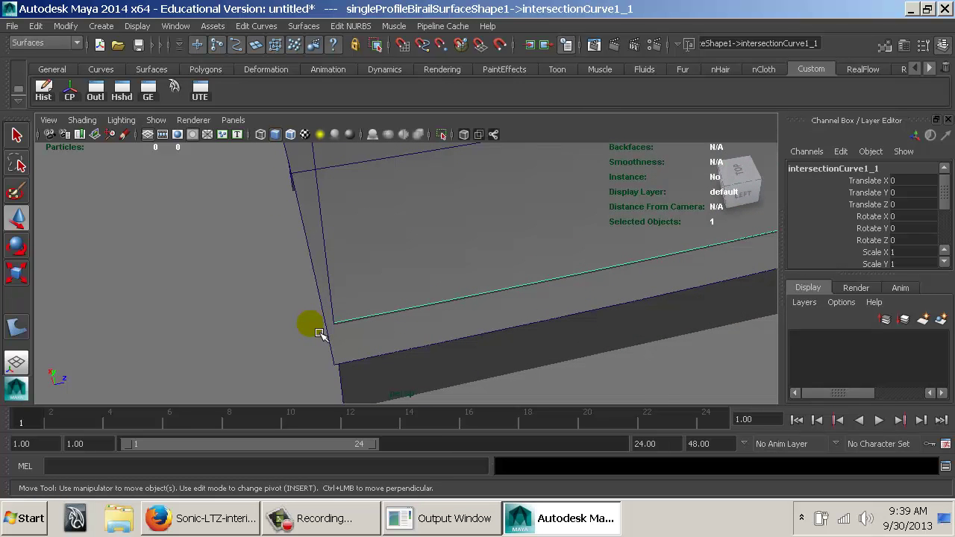
left_click(334, 297)
left_click_drag(416, 297, 412, 316, "alt")
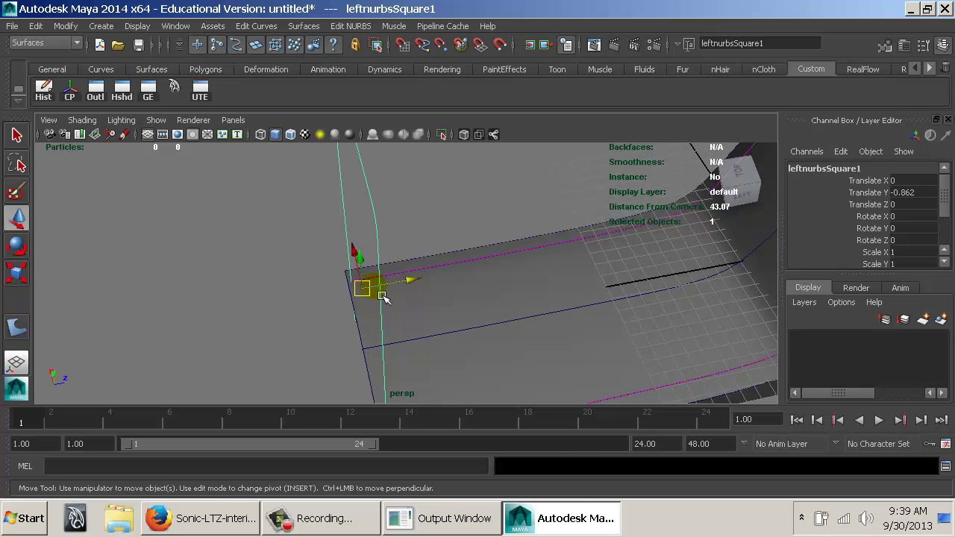
Draw a straight two-point EP curve in the top view, just inside the seat's front edge and extending past both side edges.
key("space")
left_click_drag(382, 297, 299, 294)
middle_click_drag(505, 369, 567, 267, "alt")
right_click_drag(565, 266, 304, 304, "alt")
middle_click_drag(326, 324, 366, 384, "alt")
right_click_drag(356, 414, 360, 438, "alt")
middle_click_drag(428, 183, 374, 459, "alt")
right_click_drag(371, 399, 703, 446, "alt")
middle_click_drag(369, 416, 384, 405, "alt")
right_click_drag(458, 319, 574, 351, "alt")
left_click(203, 188)
left_click(99, 26)
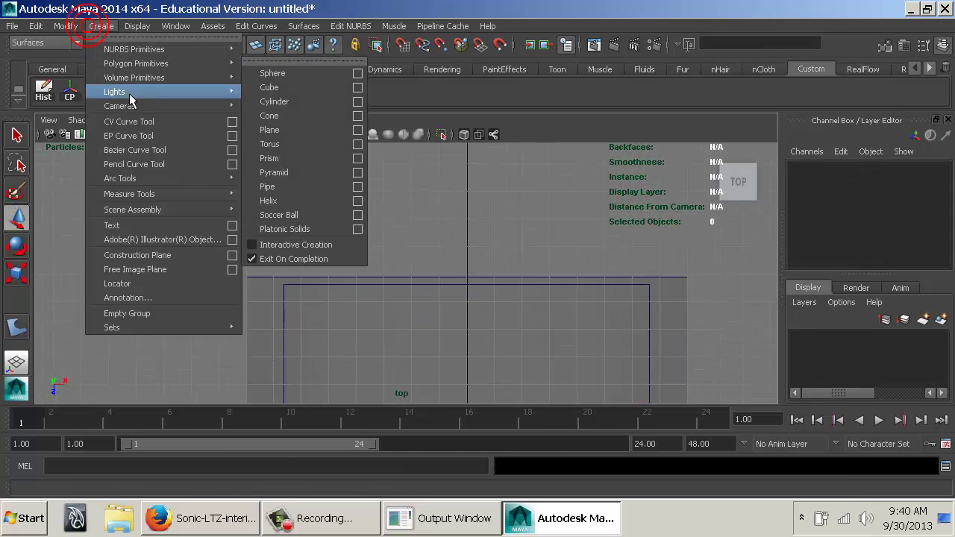
left_click(132, 135)
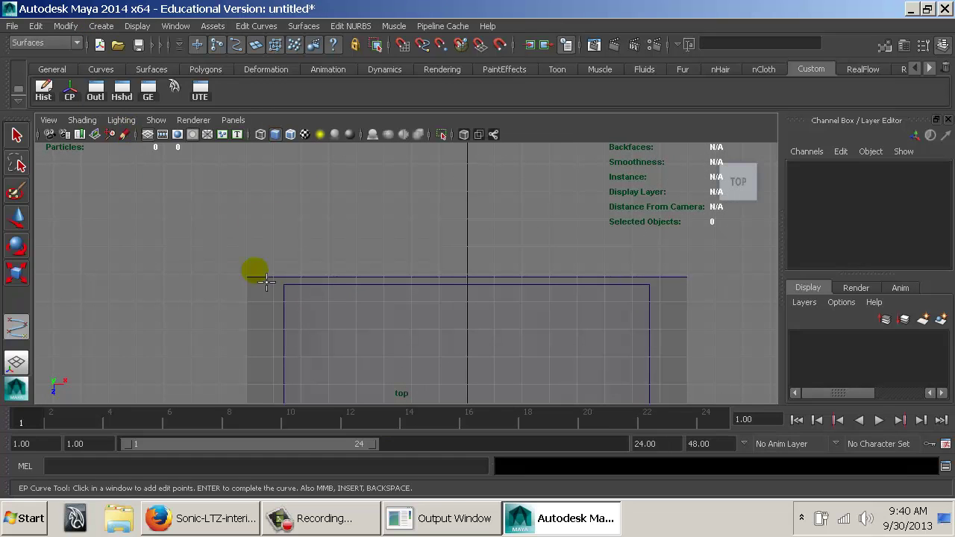
left_click(227, 290)
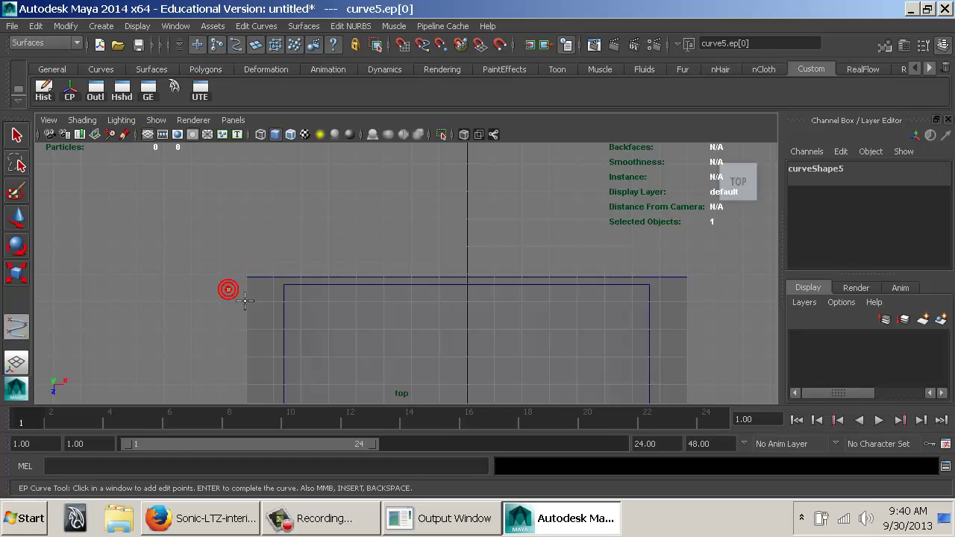
left_click(709, 291)
key("Return")
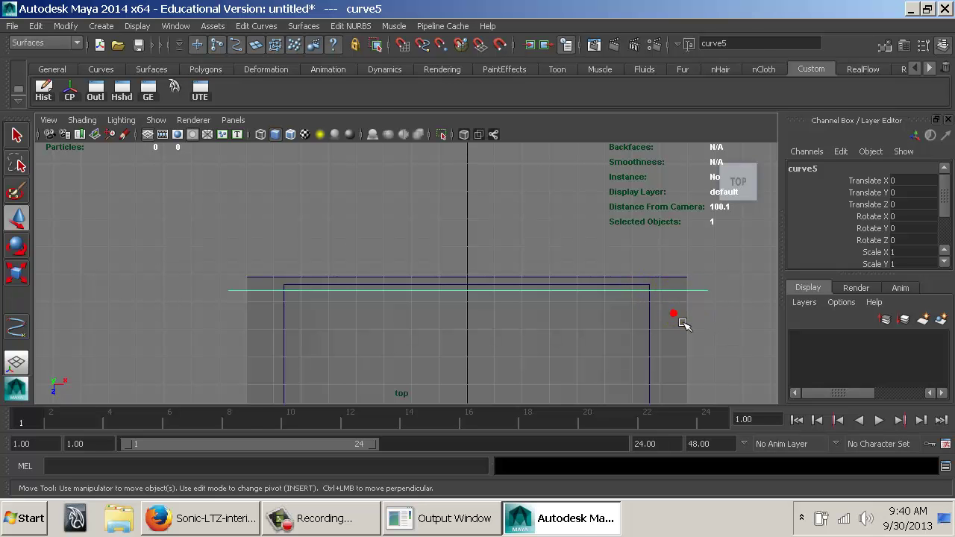
Project the straight curve onto the birail surface with default settings: along the active view, local tolerance 0.01, complete curve range.
left_click(644, 290)
key("space")
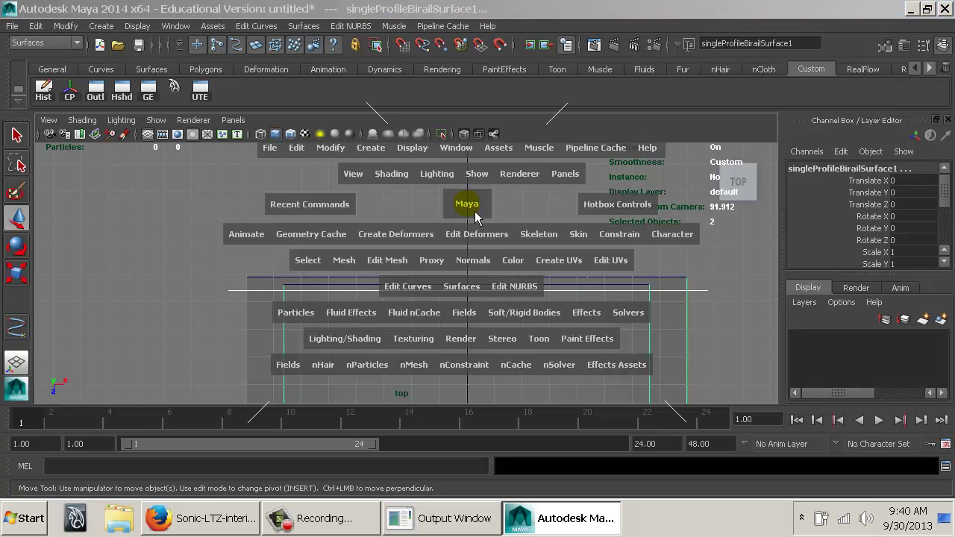
left_click(461, 286)
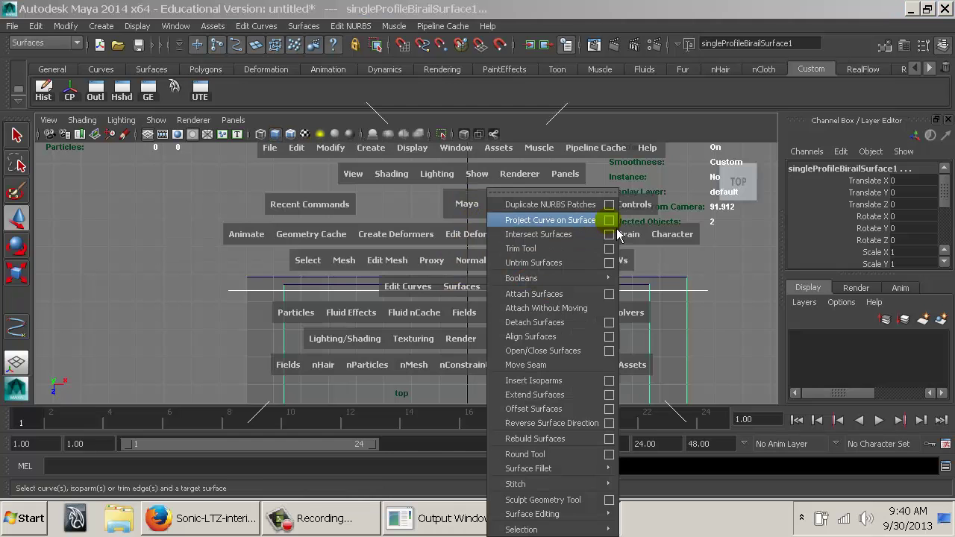
left_click(610, 222)
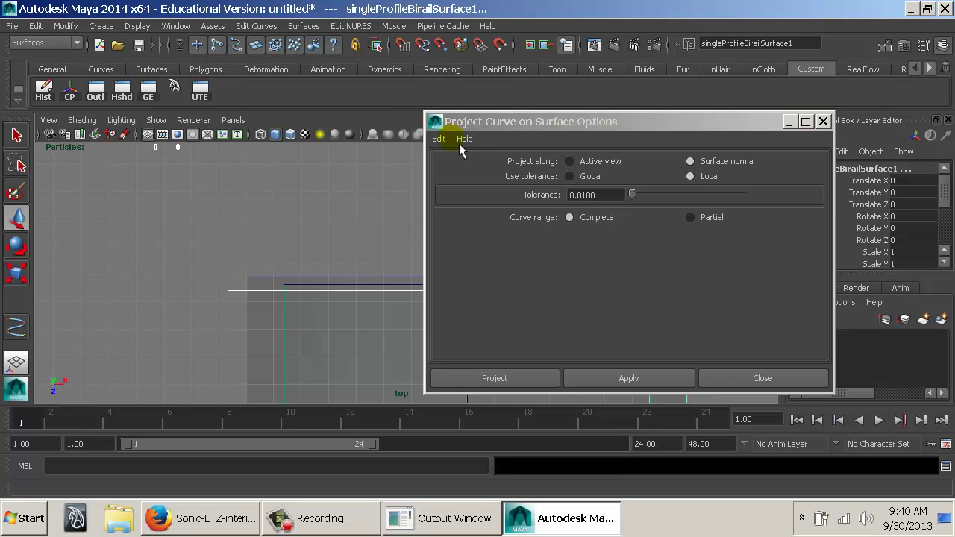
left_click(439, 138)
left_click(450, 167)
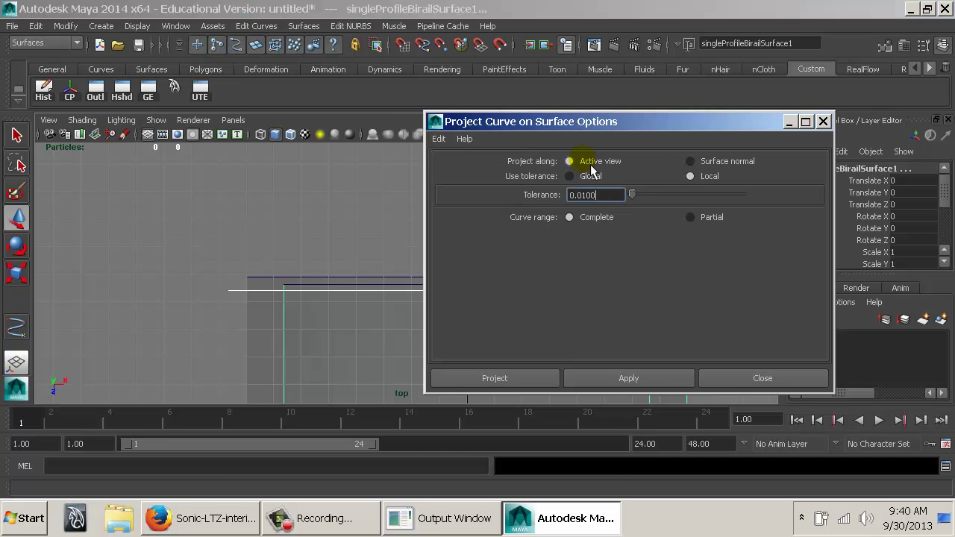
left_click(496, 379)
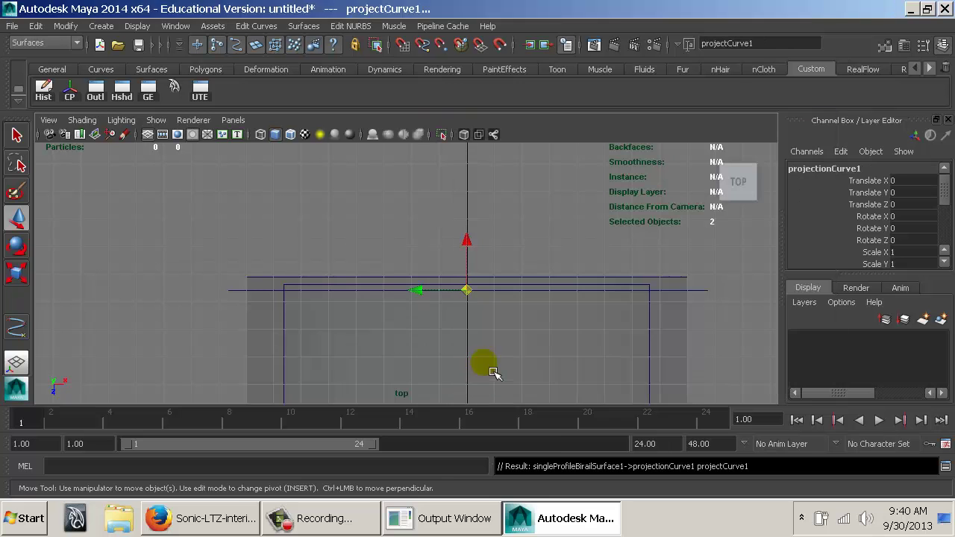
Examine the projected curve at the seat's front end in the perspective view and select the birail surface.
key("space")
left_click_drag(490, 366, 595, 281)
right_click_drag(473, 245, 627, 286, "alt")
left_click_drag(561, 284, 485, 320, "alt")
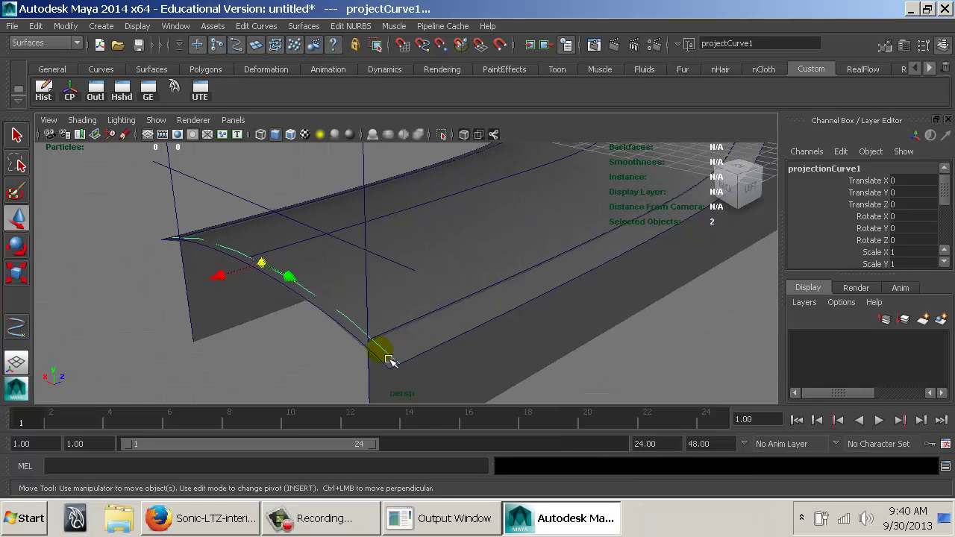
left_click_drag(429, 336, 344, 335, "alt")
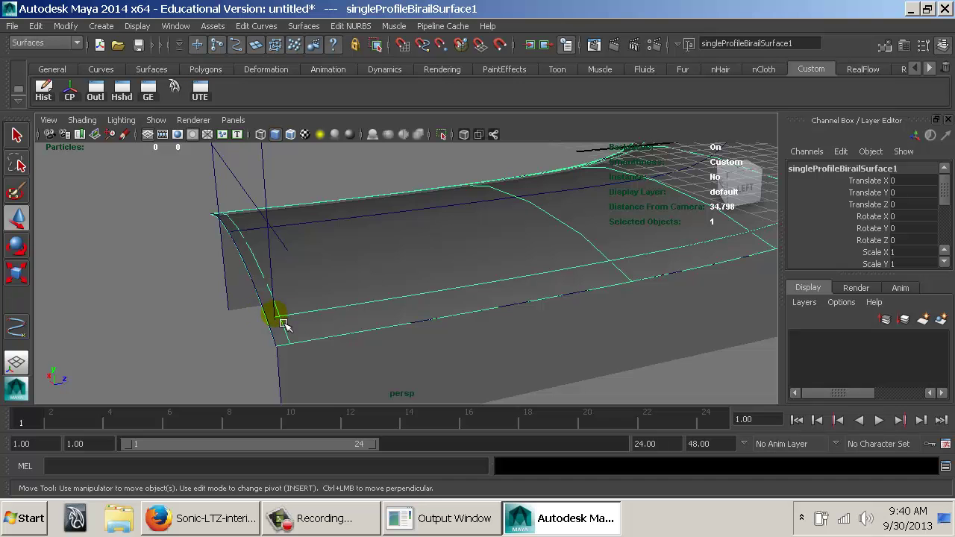
left_click_drag(441, 291, 297, 291, "alt")
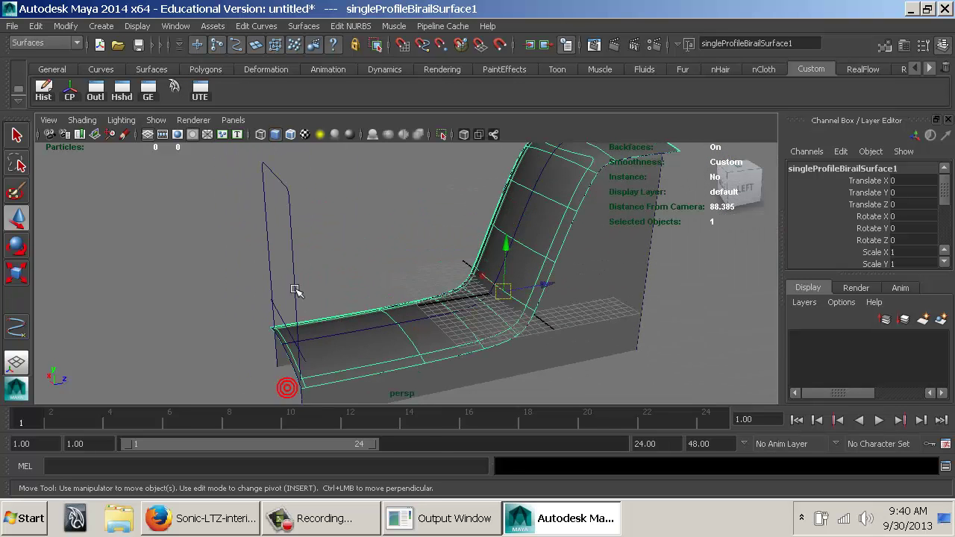
Trim the birail surface with its intersection and projected curves, keeping the central seat region.
key("space")
left_click_drag(399, 275, 459, 241)
middle_click_drag(524, 246, 509, 270, "alt")
left_click(509, 269)
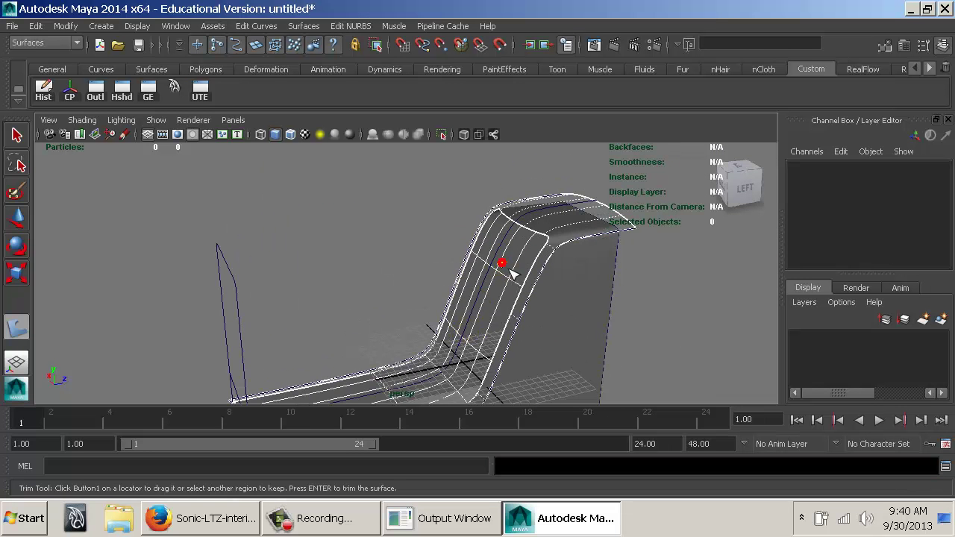
key("Return")
left_click_drag(513, 265, 617, 275, "alt")
Select the trimmed lofted surface together with the trimmed birail seat surface.
left_click(523, 220)
left_click_drag(399, 273, 437, 275, "alt")
middle_click_drag(437, 275, 334, 289, "alt")
right_click_drag(586, 298, 485, 298, "alt")
middle_click_drag(485, 298, 349, 136, "alt")
middle_click_drag(373, 168, 462, 235, "alt")
left_click_drag(463, 238, 407, 283, "alt")
left_click(420, 280)
left_click(377, 220, "shift")
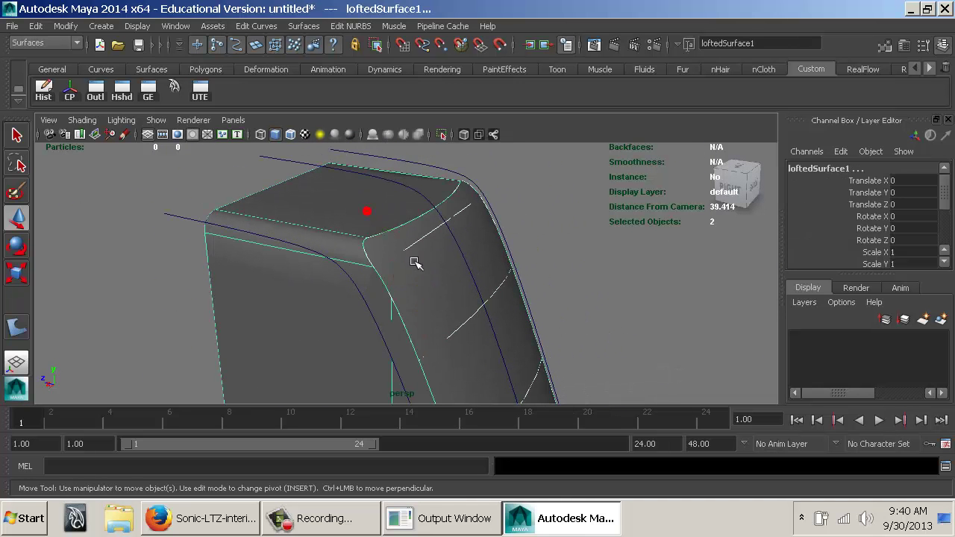
left_click(410, 257, "shift")
Examine the edge shared by the two trimmed surfaces from the seat's front, side and upper end.
right_click_drag(633, 357, 433, 305, "alt")
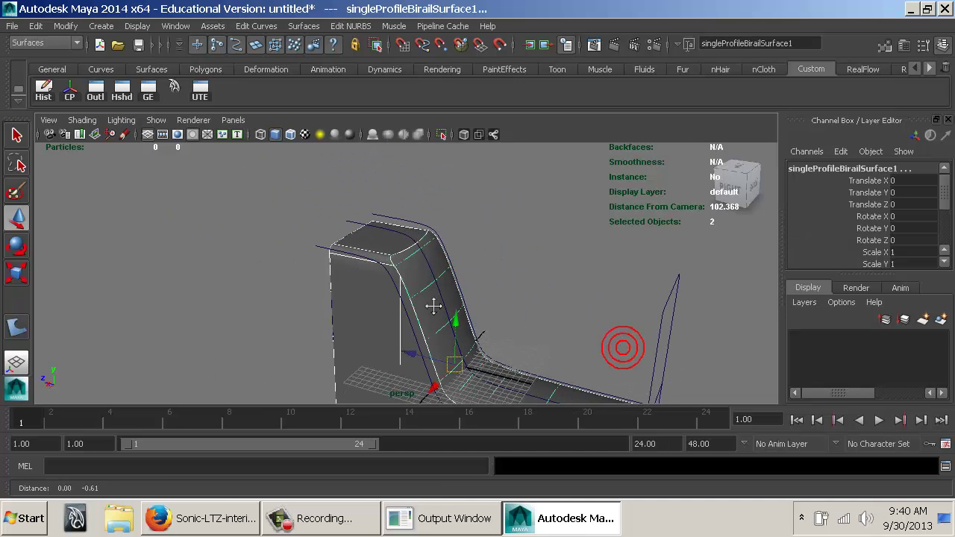
middle_click_drag(433, 305, 323, 218, "alt")
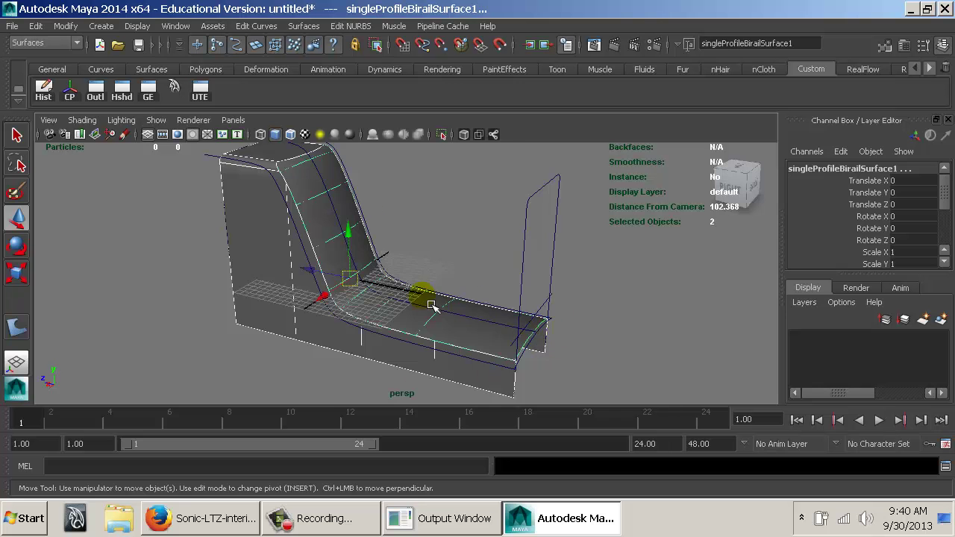
left_click_drag(432, 306, 524, 324, "alt")
mouse_move(525, 324)
right_mouse_down("alt")
mouse_move(571, 341)
mouse_move(463, 331)
right_mouse_up("alt")
right_click_drag(547, 335, 512, 315, "alt")
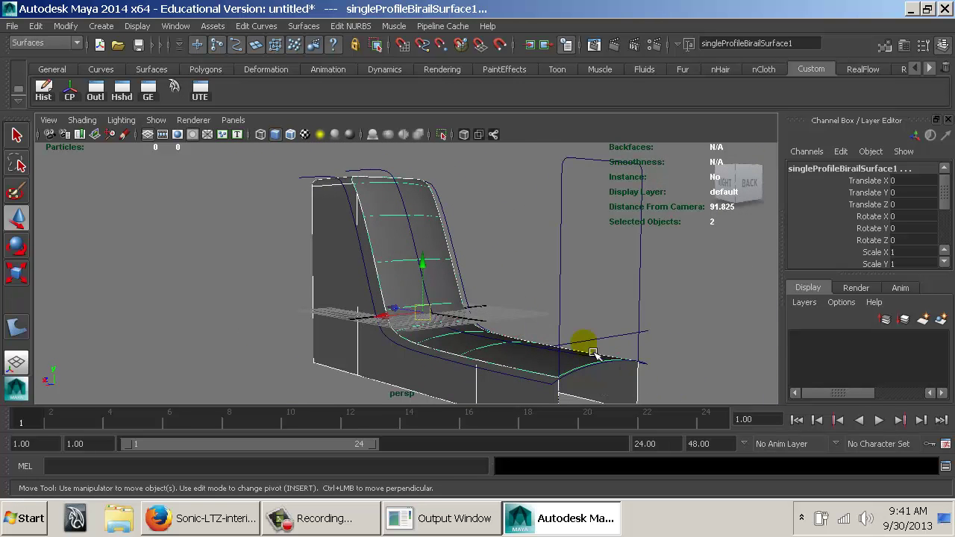
middle_click_drag(420, 238, 442, 300, "alt")
right_click_drag(441, 302, 579, 317, "alt")
left_click_drag(455, 259, 515, 298, "alt")
middle_click_drag(521, 245, 618, 377, "alt")
left_click_drag(617, 377, 546, 333, "alt")
middle_click_drag(545, 333, 470, 253, "alt")
Create a circular fillet between the selected birail and lofted surfaces with default settings and a 0.2 radius.
key("space")
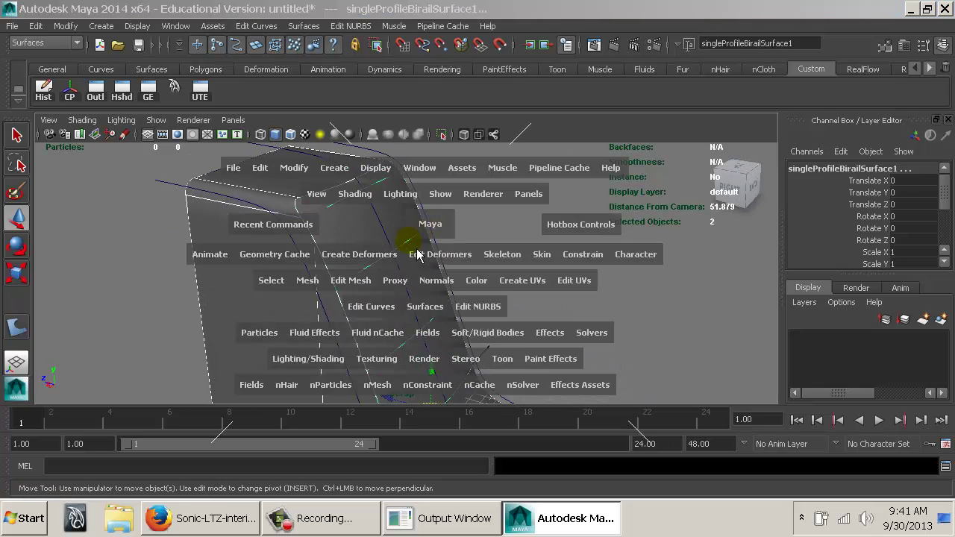
left_click_drag(441, 311, 664, 479)
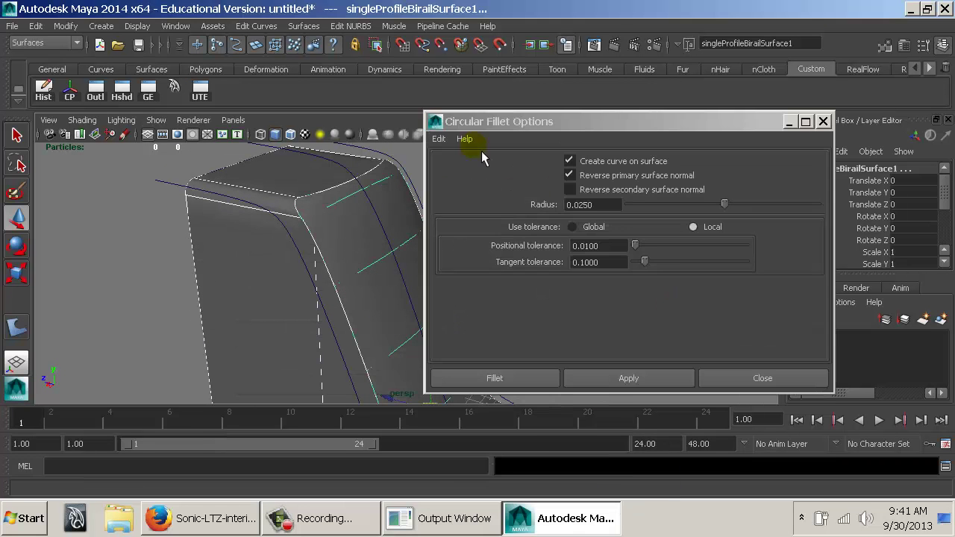
left_click(439, 139)
left_click(454, 170)
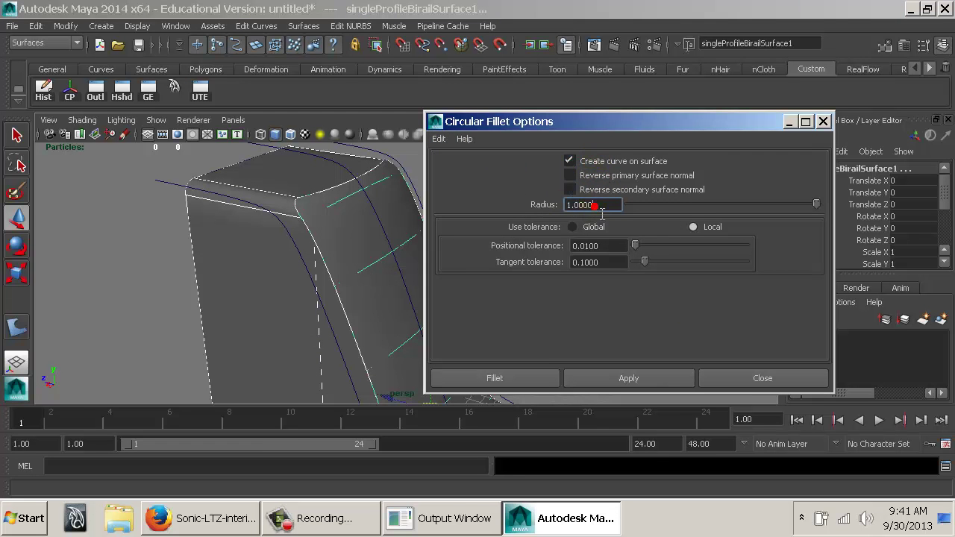
type(".5")
key("BackSpace")
type("2")
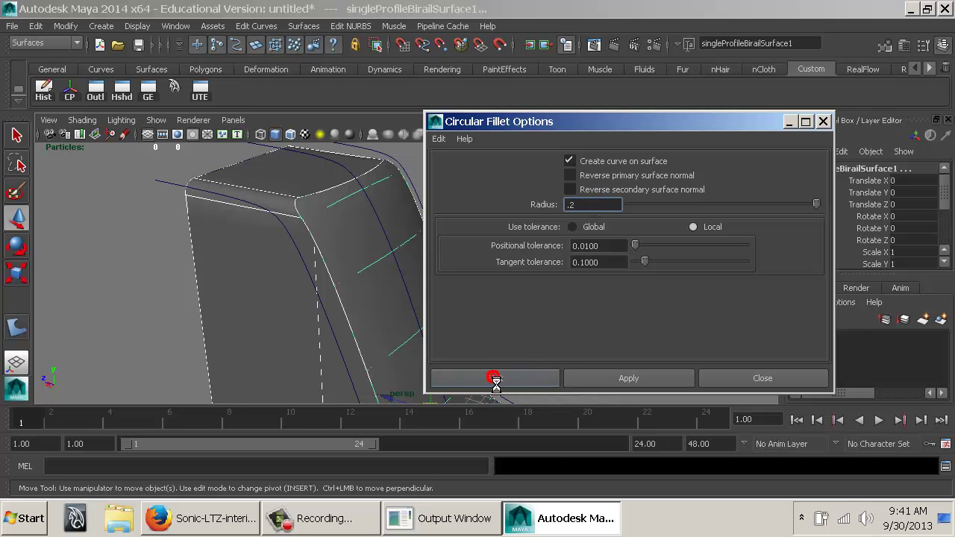
Set the circular fillet's primary and secondary radius to -0.2.
right_click_drag(443, 303, 821, 373, "alt")
middle_click_drag(351, 319, 403, 317, "alt")
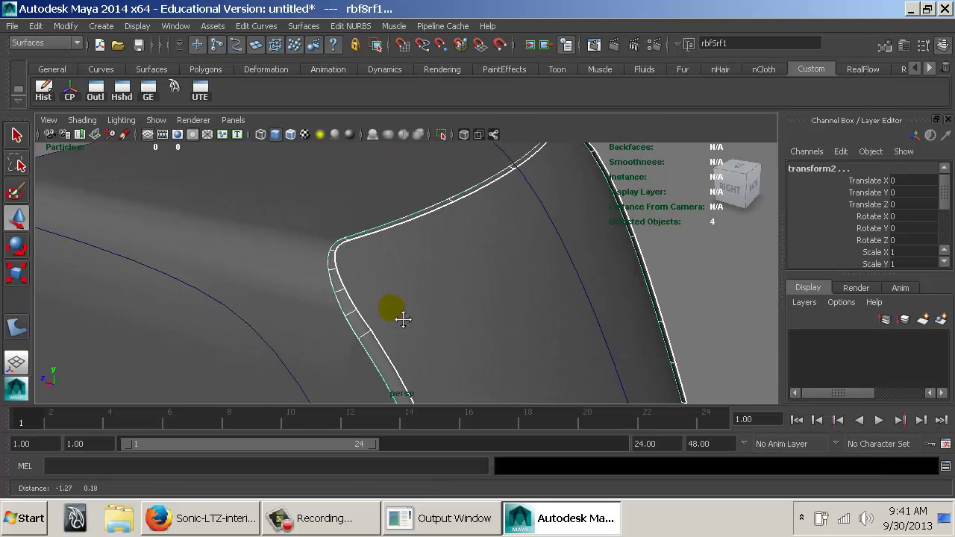
right_click_drag(401, 312, 572, 321, "alt")
left_click_drag(477, 290, 358, 309, "alt")
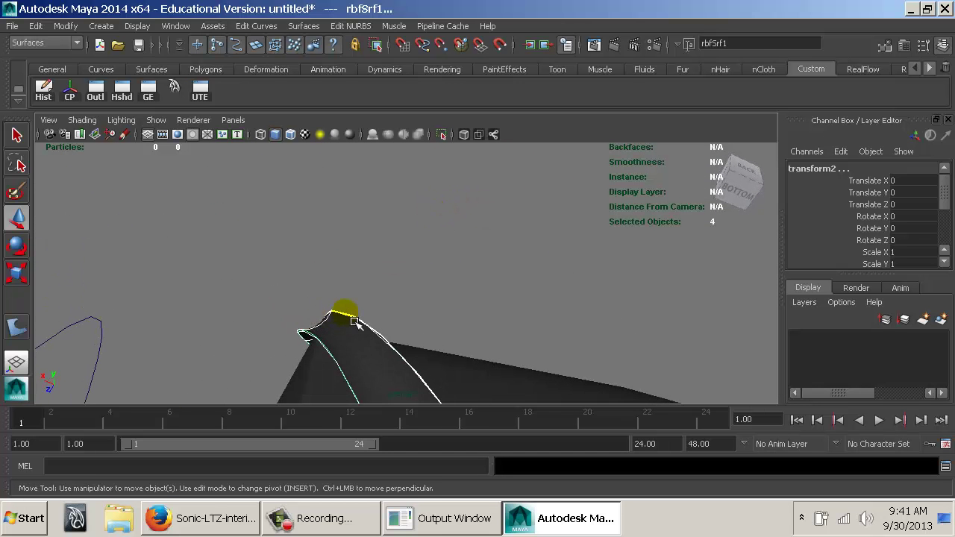
scroll(881, 241, "down", 3)
left_click(904, 214)
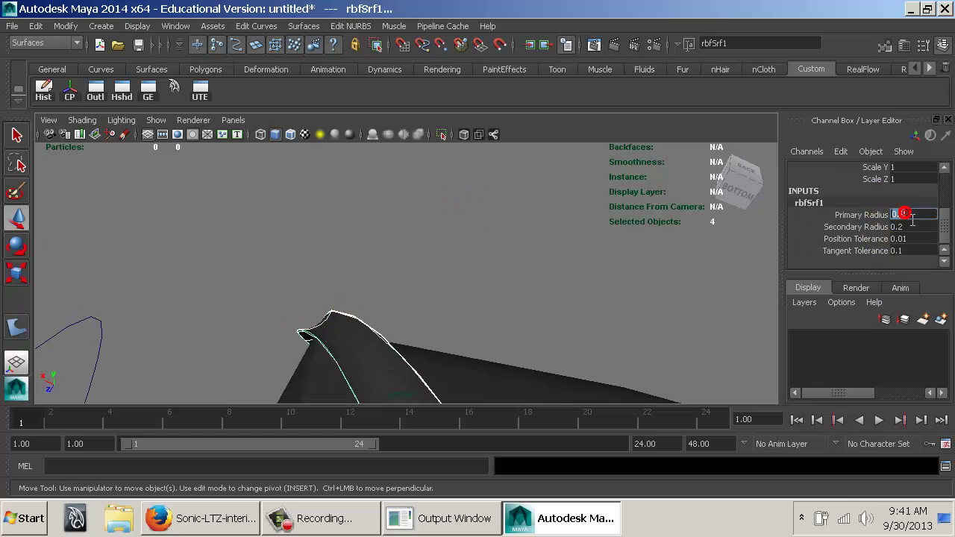
type("0.2")
key("Return")
left_click(889, 225)
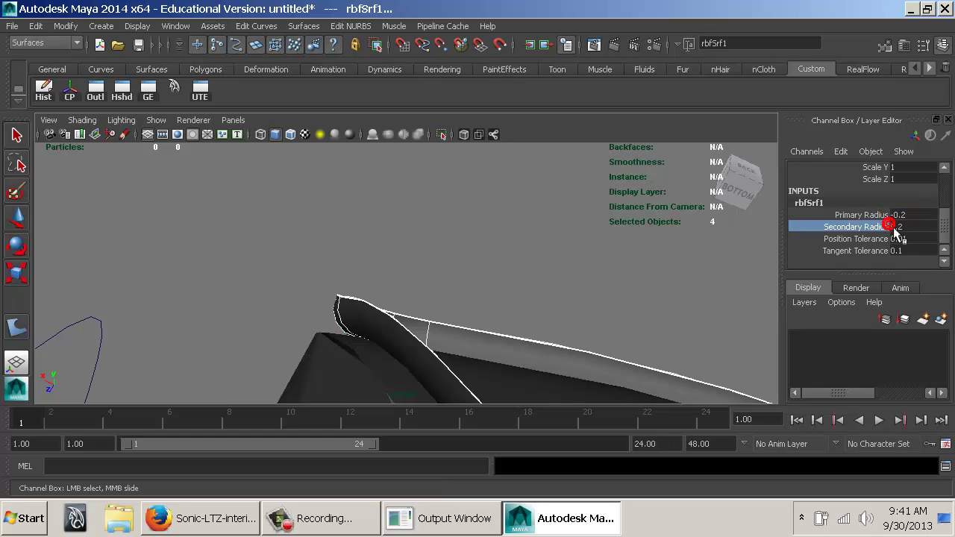
double_click(893, 227)
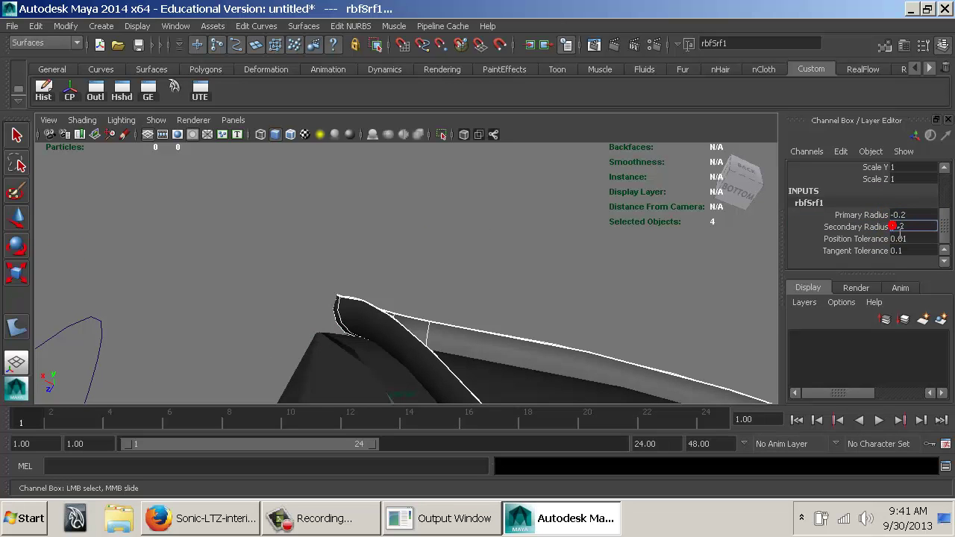
key("Return")
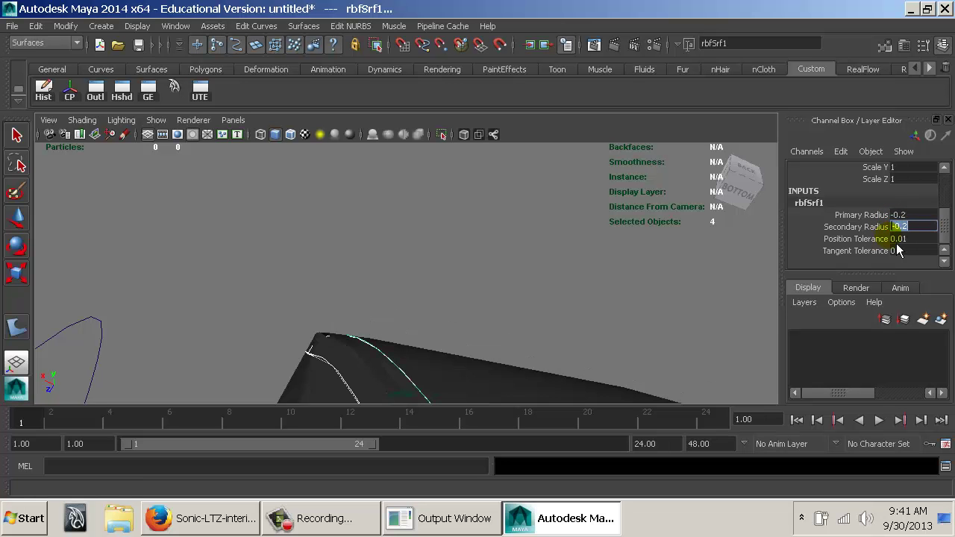
Inspect the fillet around the seat's upper corner and set its primary and secondary radius to -0.5.
left_click_drag(501, 257, 563, 320, "alt")
right_click_drag(563, 321, 362, 294, "alt")
left_click_drag(362, 294, 246, 302, "alt")
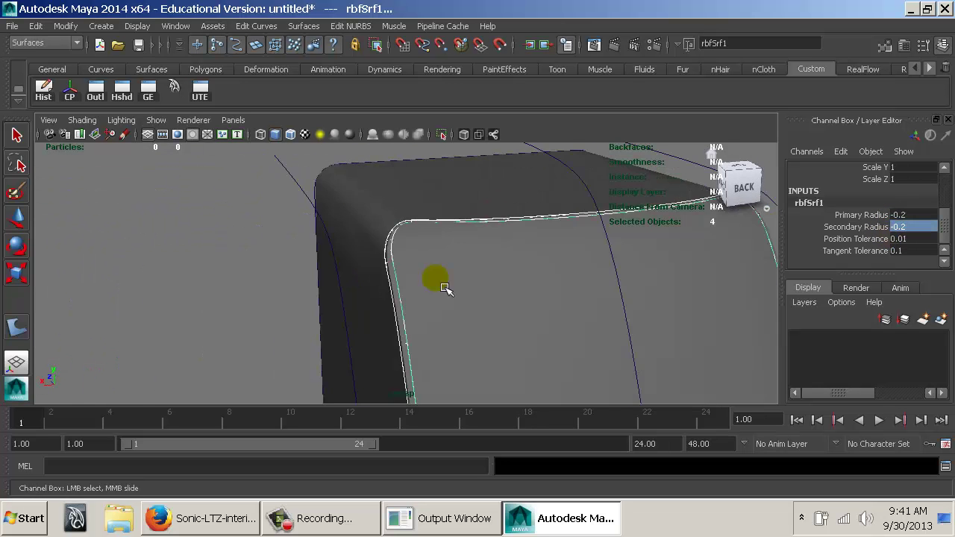
left_click_drag(445, 287, 232, 329, "alt")
left_click_drag(403, 303, 276, 302, "alt")
middle_click_drag(448, 280, 341, 246, "alt")
right_click_drag(341, 246, 366, 249, "alt")
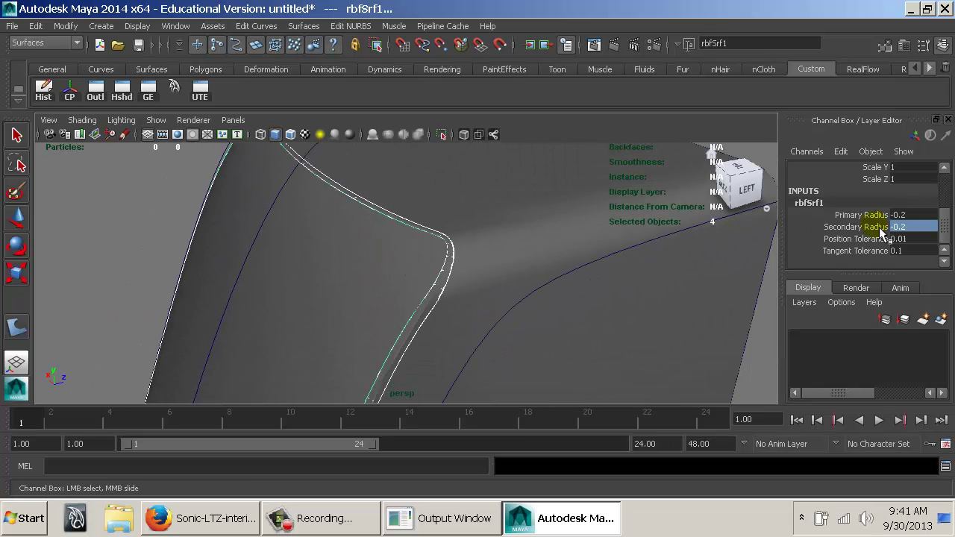
left_click_drag(903, 215, 908, 231)
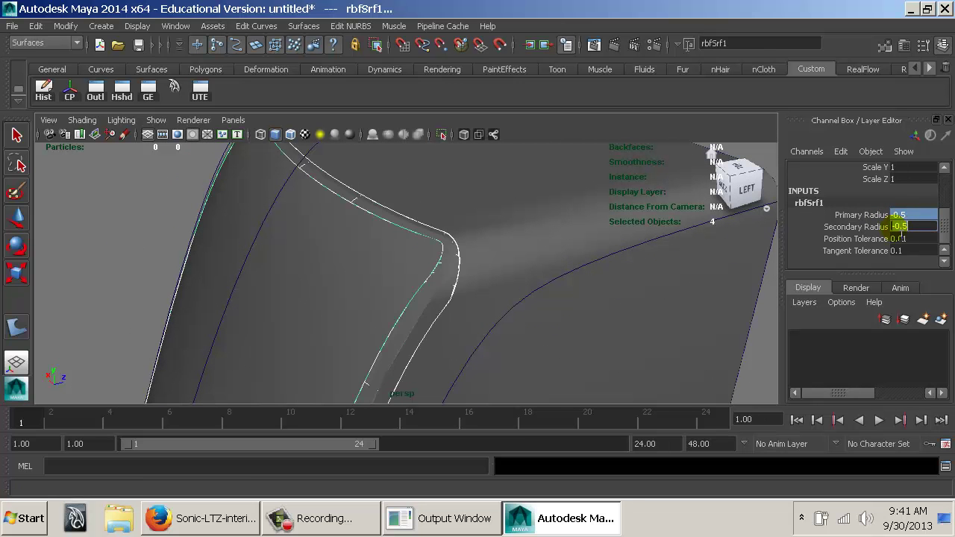
Examine the enlarged fillet around the seat's upper corners in shaded and wireframe display.
right_click_drag(641, 339, 374, 296, "alt")
middle_click_drag(353, 313, 456, 107, "alt")
left_click_drag(371, 237, 624, 232, "alt")
middle_click_drag(418, 187, 473, 383, "alt")
right_click_drag(443, 373, 555, 407, "alt")
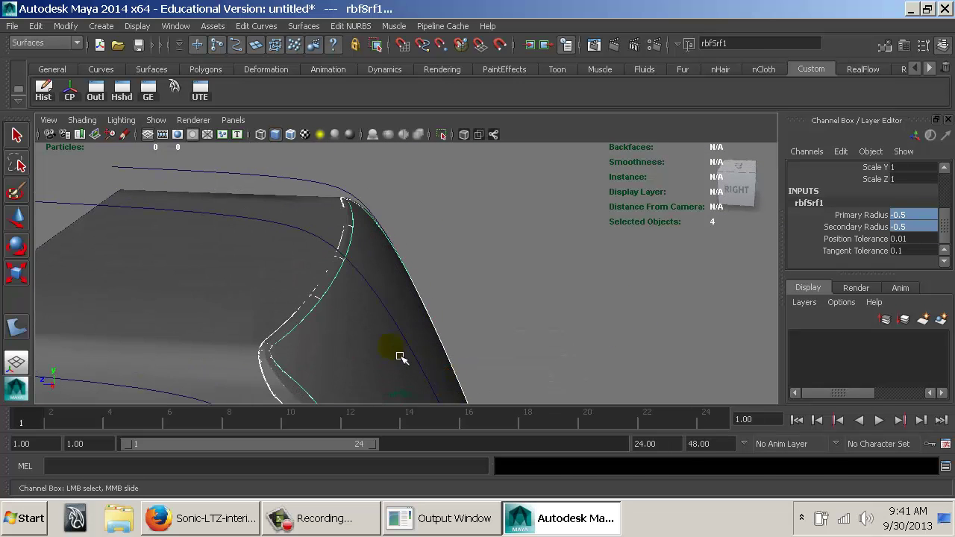
key("4")
left_click_drag(398, 358, 437, 277, "alt")
Select the lofted, birail and fillet surfaces in turn and inspect the fillet's course around the whole seat in wireframe.
left_click(502, 246)
key("w")
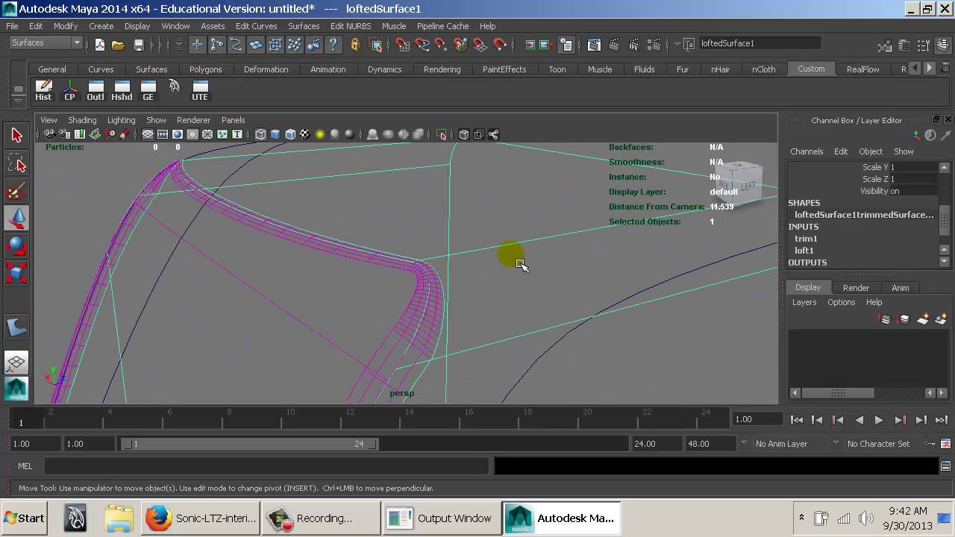
key("6")
left_click(409, 288)
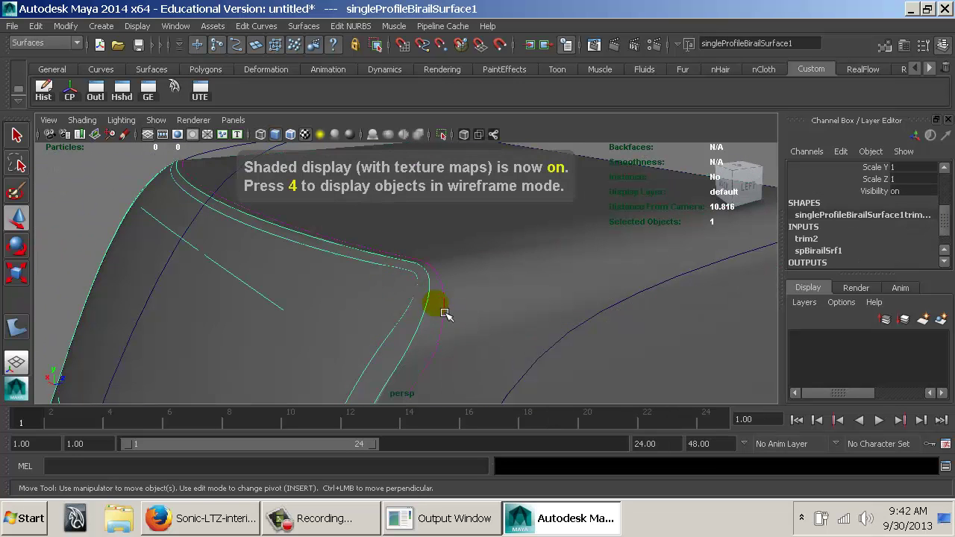
key("4")
left_click(441, 310)
left_click_drag(366, 318, 546, 316, "alt")
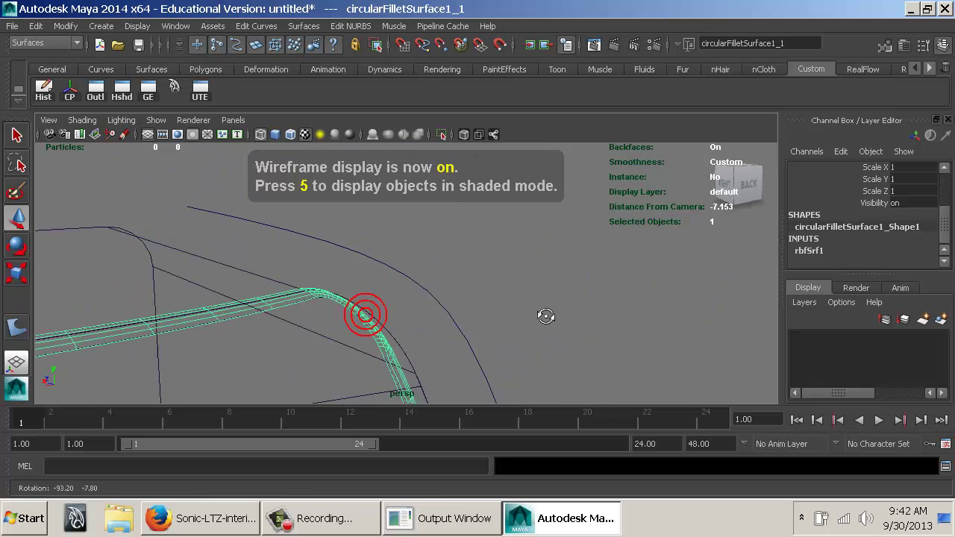
right_click_drag(545, 317, 258, 325, "alt")
middle_click_drag(258, 325, 373, 266, "alt")
right_click_drag(373, 266, 307, 279, "alt")
left_click_drag(307, 273, 375, 285, "alt")
right_click_drag(376, 284, 323, 261, "alt")
middle_click_drag(471, 285, 317, 253, "alt")
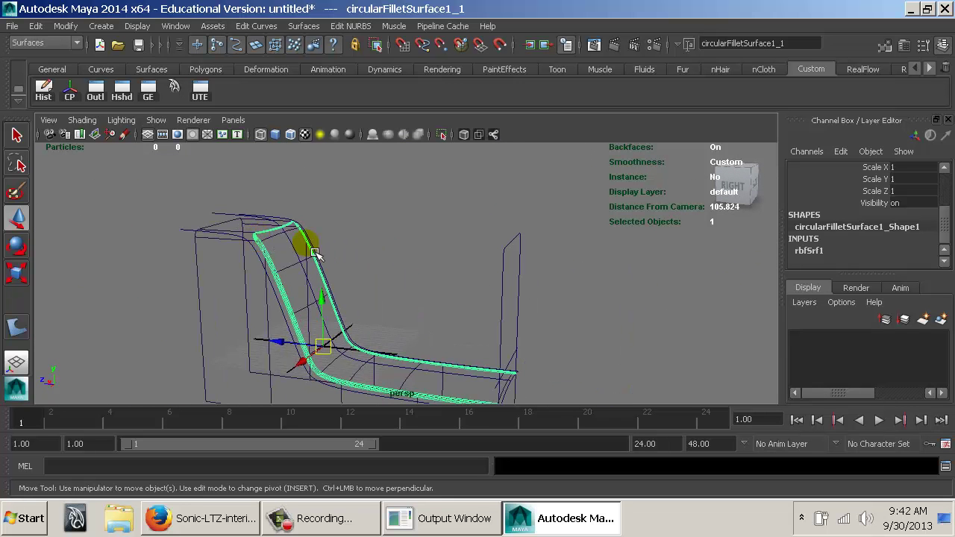
Select the two square outline curves at the front and back ends of the seat.
left_click(503, 254)
left_click_drag(520, 252, 436, 285, "alt")
left_click(376, 293, "shift")
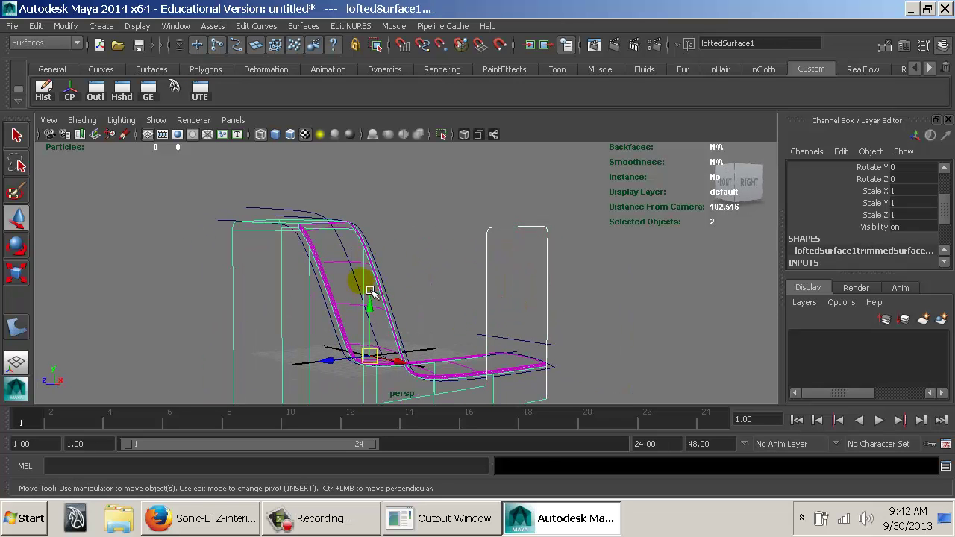
key("ctrl+z")
left_click_drag(403, 287, 313, 286, "alt")
right_click_drag(314, 286, 230, 282, "alt")
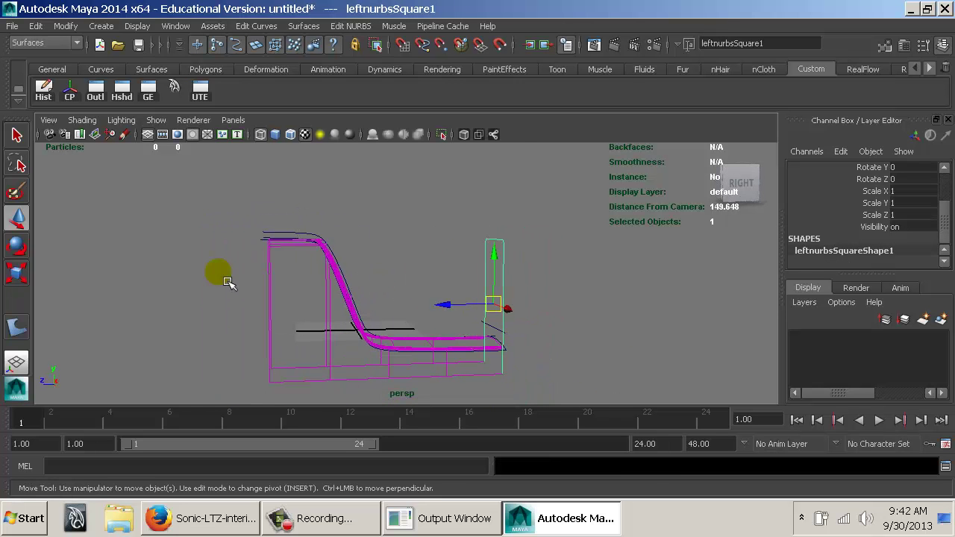
left_click_drag(233, 285, 231, 285, "shift")
left_click_drag(314, 370, 339, 392, "shift")
mouse_move(412, 257)
left_mouse_down("alt")
mouse_move(309, 275)
mouse_move(332, 272)
left_mouse_up("alt")
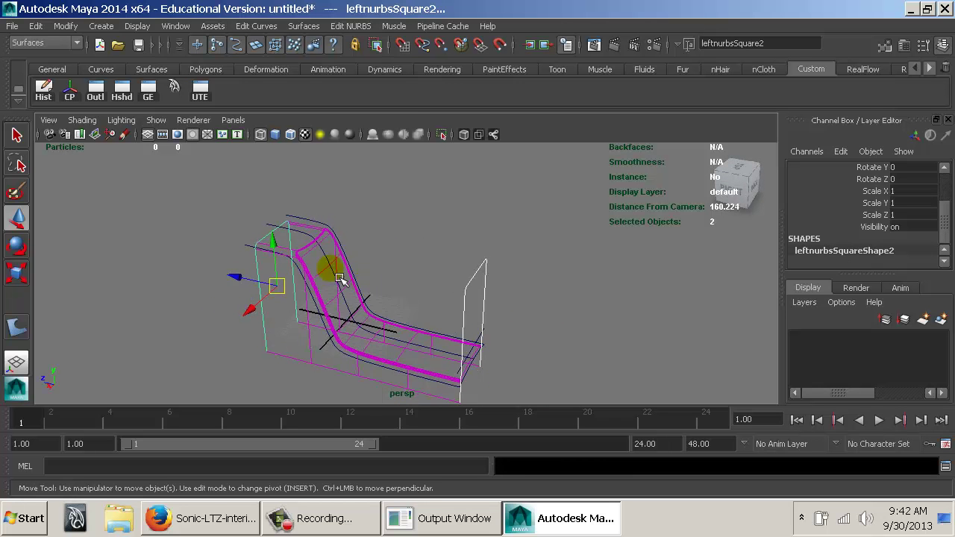
Switch to shaded display and trim the birail surface back to the fillet's edge, keeping the central region.
key("5")
left_click(327, 274)
key("space")
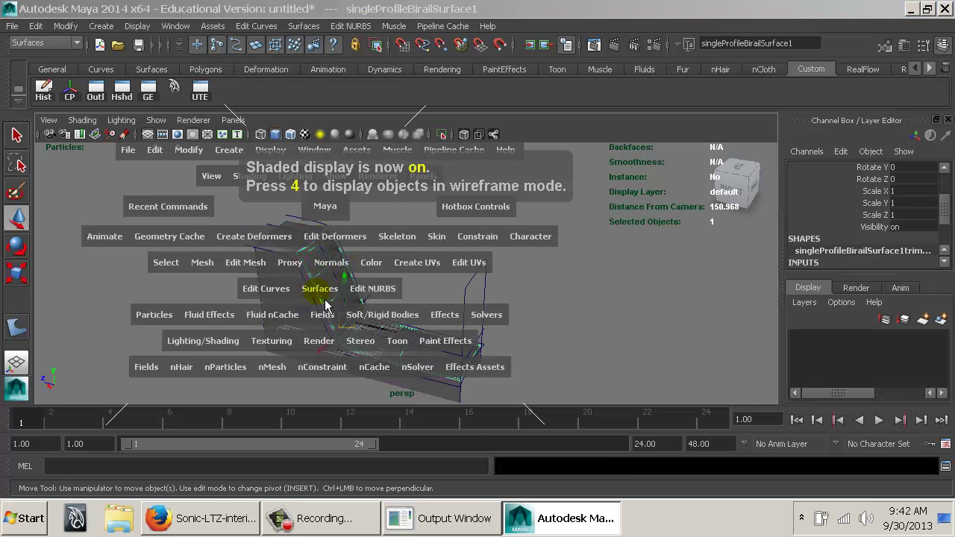
left_click(359, 288)
left_click(381, 249)
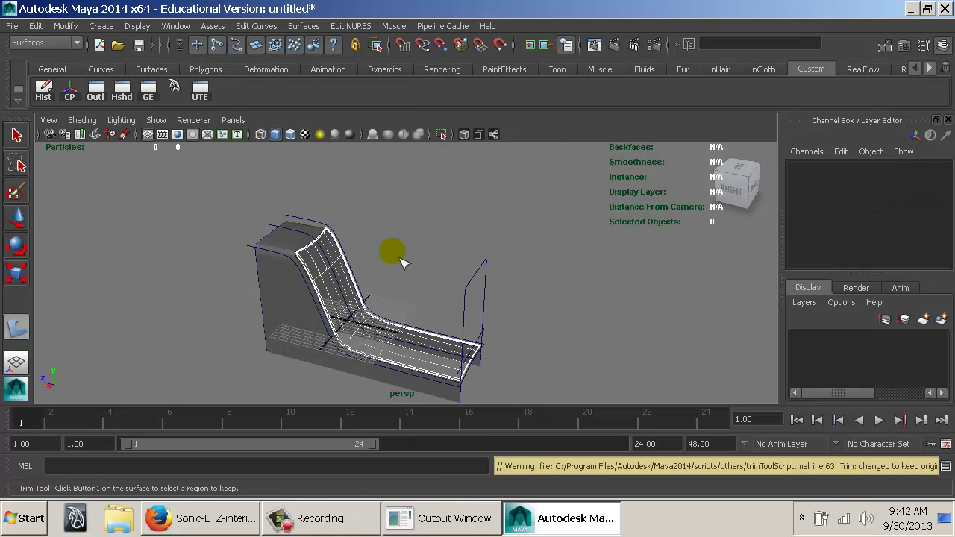
right_click_drag(448, 299, 579, 332, "alt")
left_click_drag(559, 318, 518, 249, "alt")
left_click(395, 265)
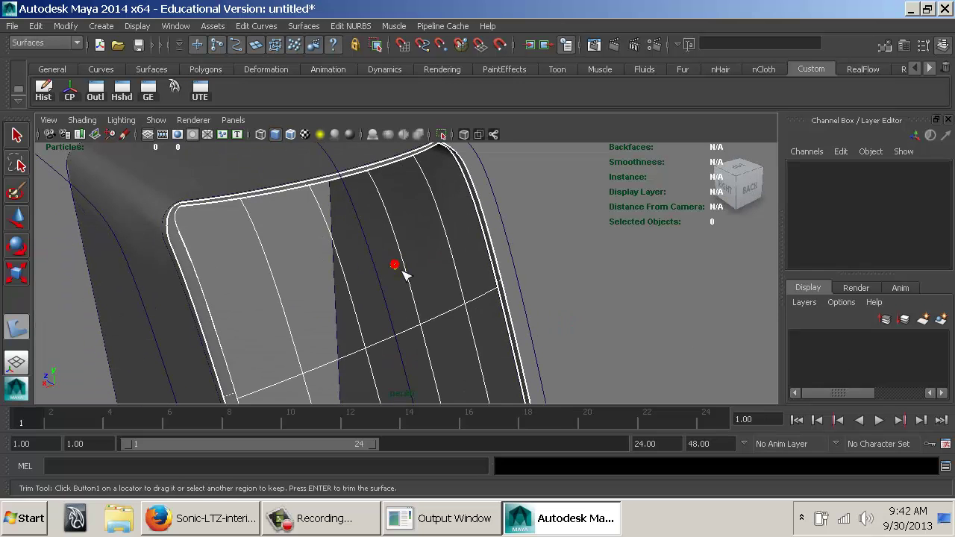
key("Return")
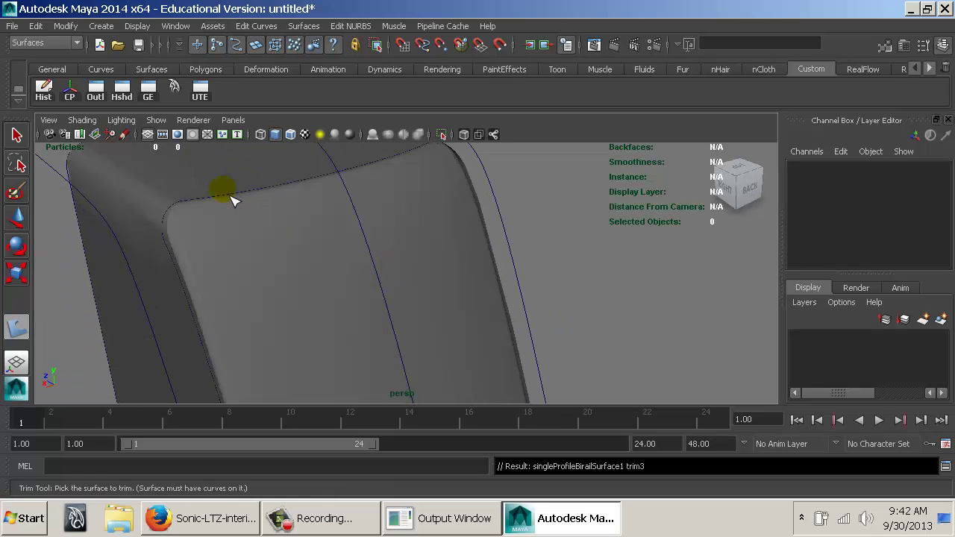
Trim the lofted surface back to the fillet's edge, keeping the outer body, and leave the Trim Tool.
left_click_drag(232, 200, 396, 279, "alt")
left_click(394, 274)
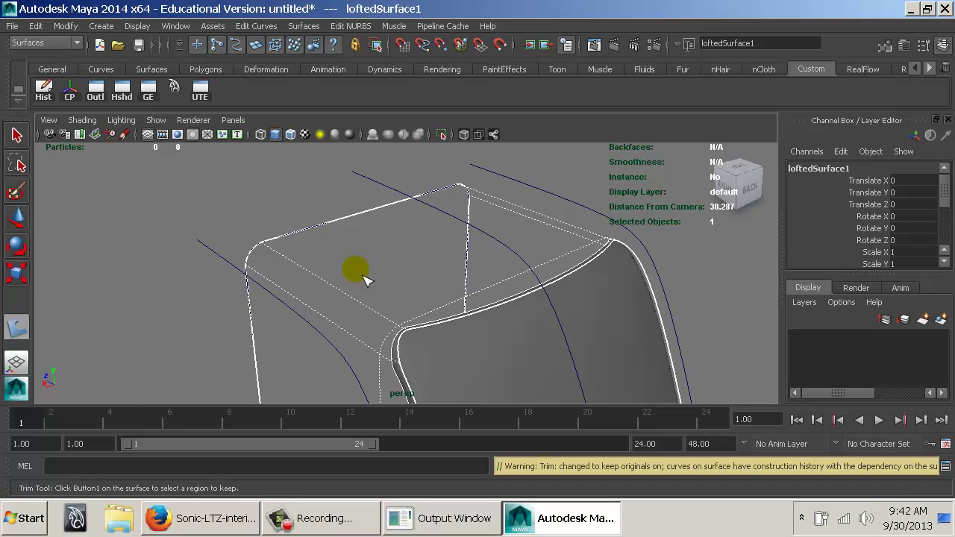
left_click(381, 243)
key("Return")
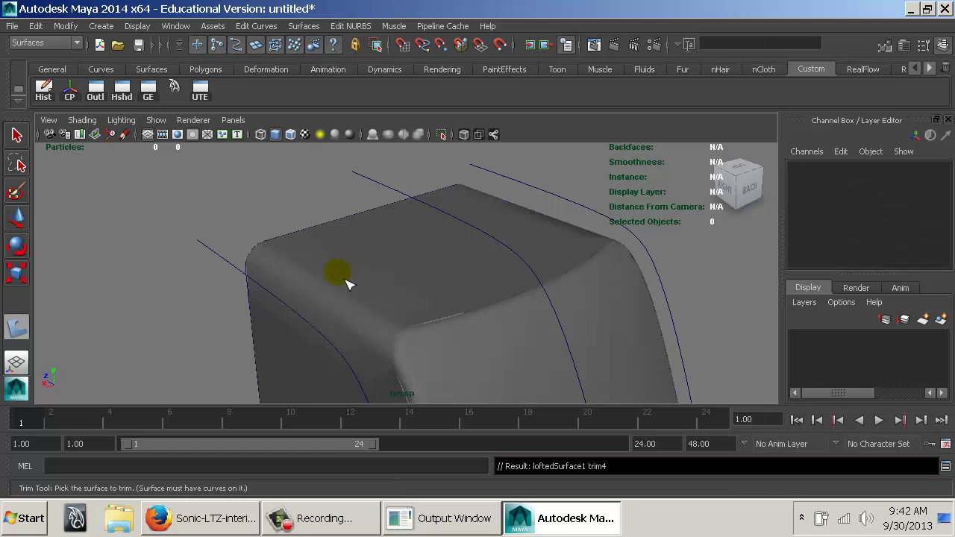
left_click_drag(448, 297, 420, 291, "alt")
key("w")
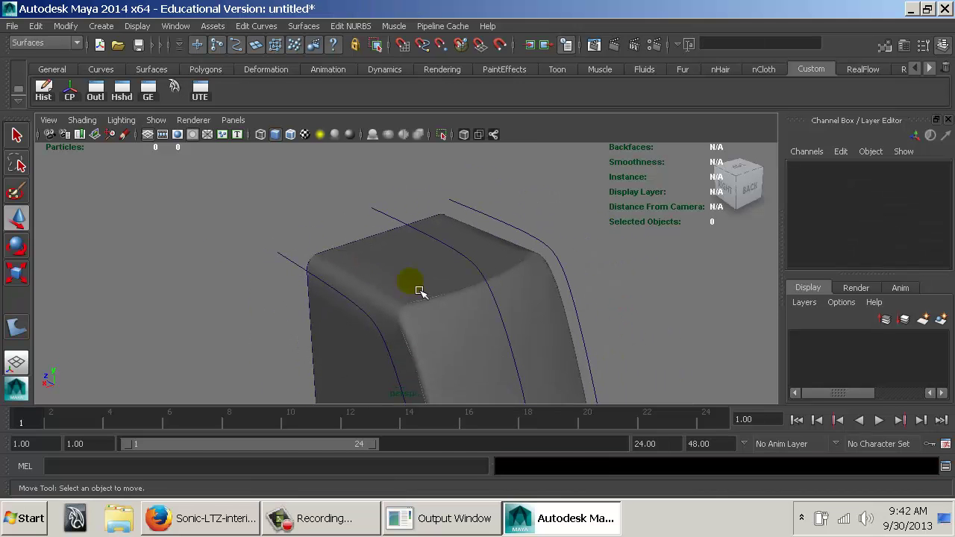
Hide the NURBS curves in the perspective view so that only the seat's surfaces are displayed.
left_click_drag(612, 340, 207, 224, "alt")
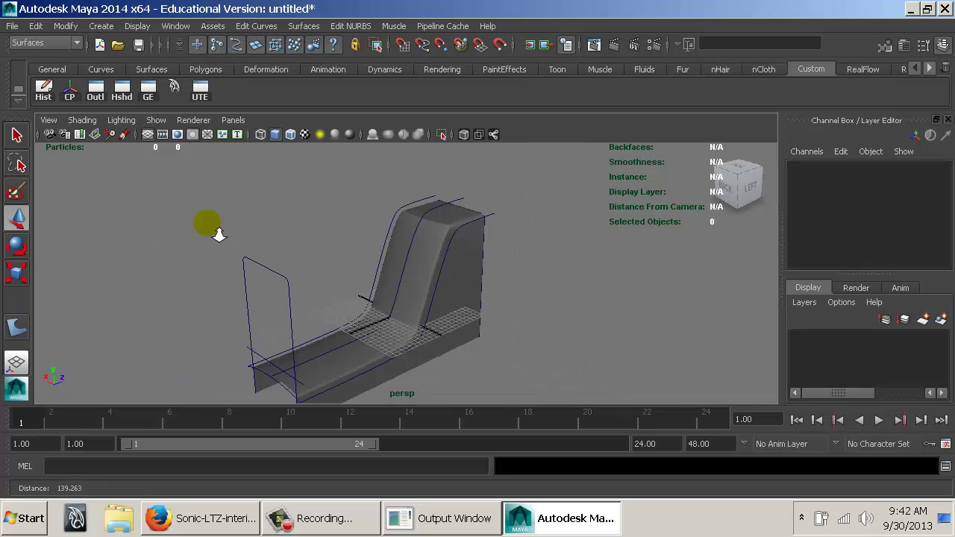
left_click(155, 121)
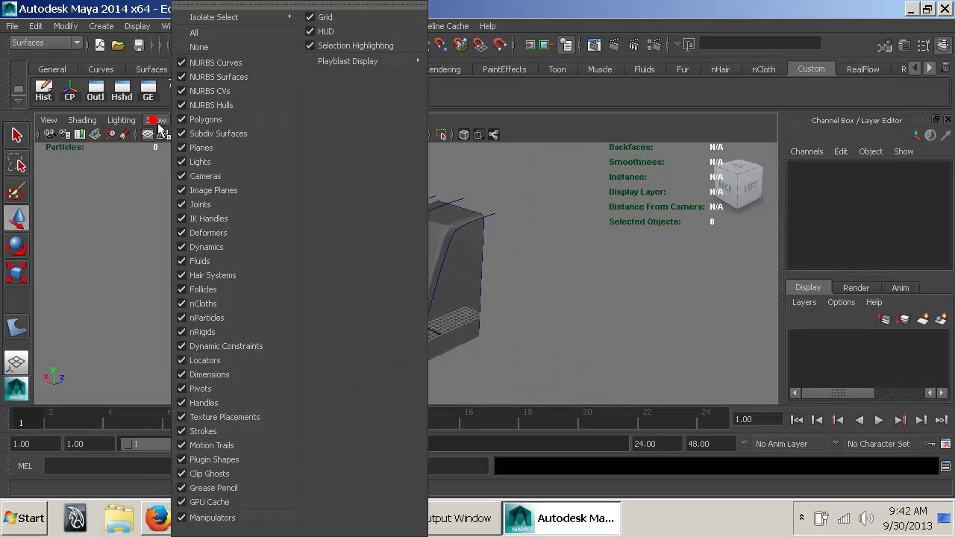
left_click(238, 63)
Select the lofted, fillet and birail surfaces at the backrest's top corner and inspect the blended edge along the whole seat.
left_click_drag(252, 216, 395, 220, "alt")
left_click(395, 220)
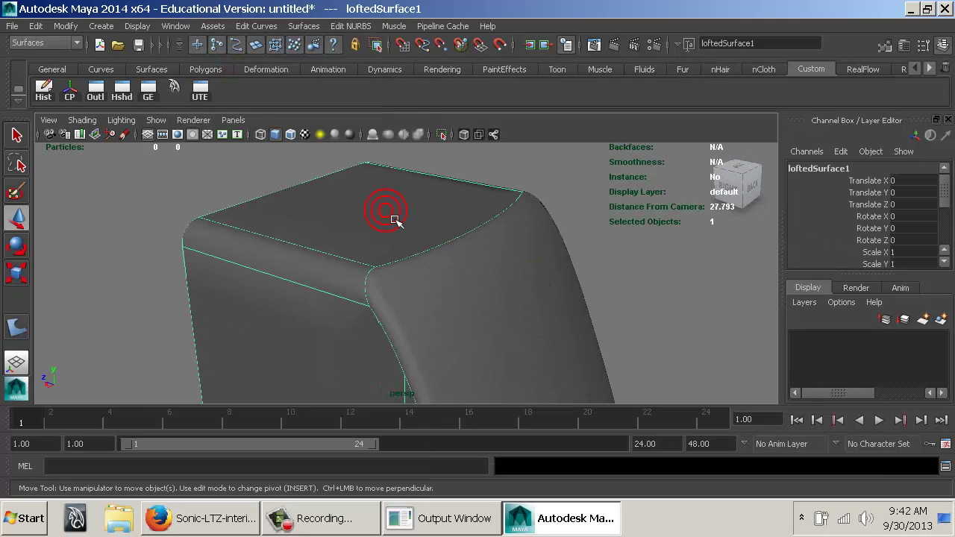
left_click(378, 281)
left_click(427, 293)
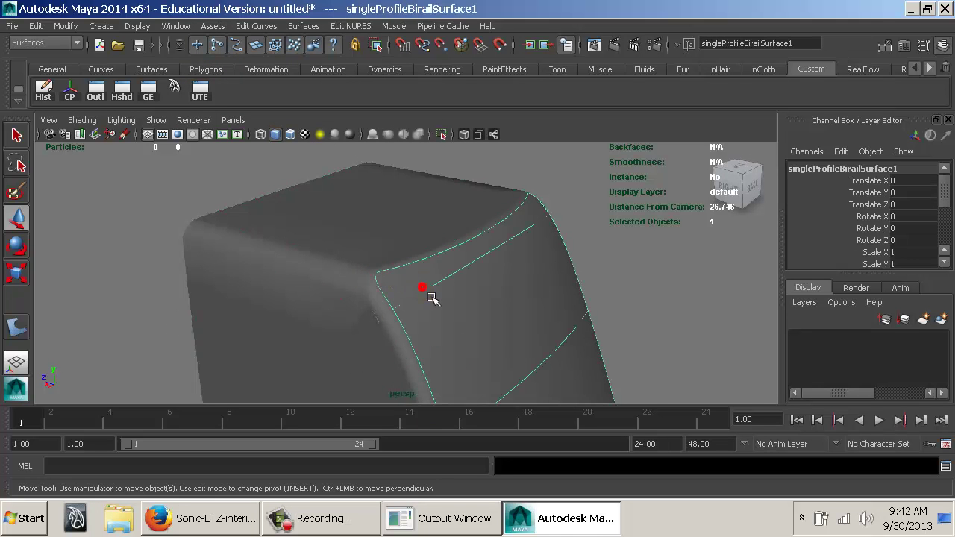
right_click_drag(603, 348, 456, 307, "alt")
middle_click_drag(456, 307, 362, 189, "alt")
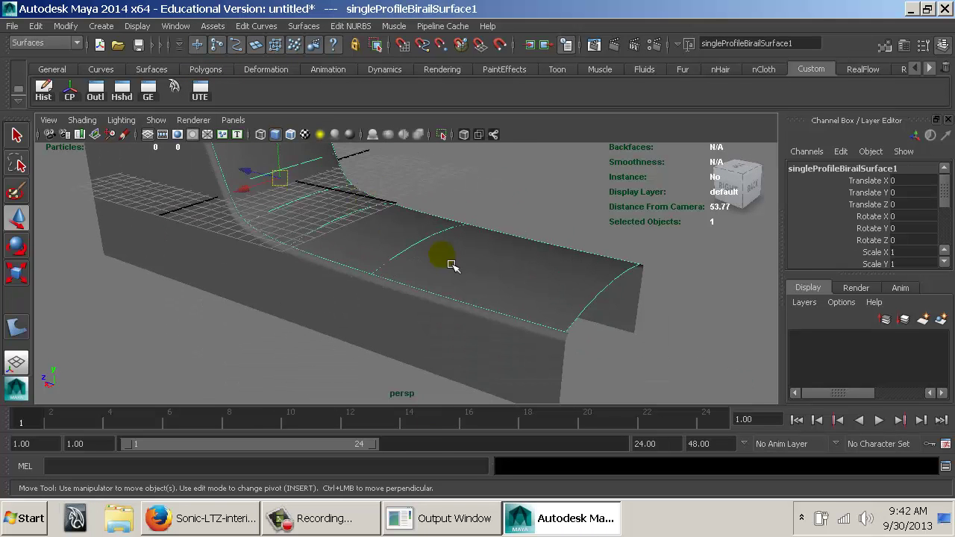
left_click(549, 211)
middle_click_drag(408, 215, 488, 288, "alt")
middle_click_drag(414, 247, 517, 330, "alt")
left_click_drag(403, 250, 393, 237, "alt")
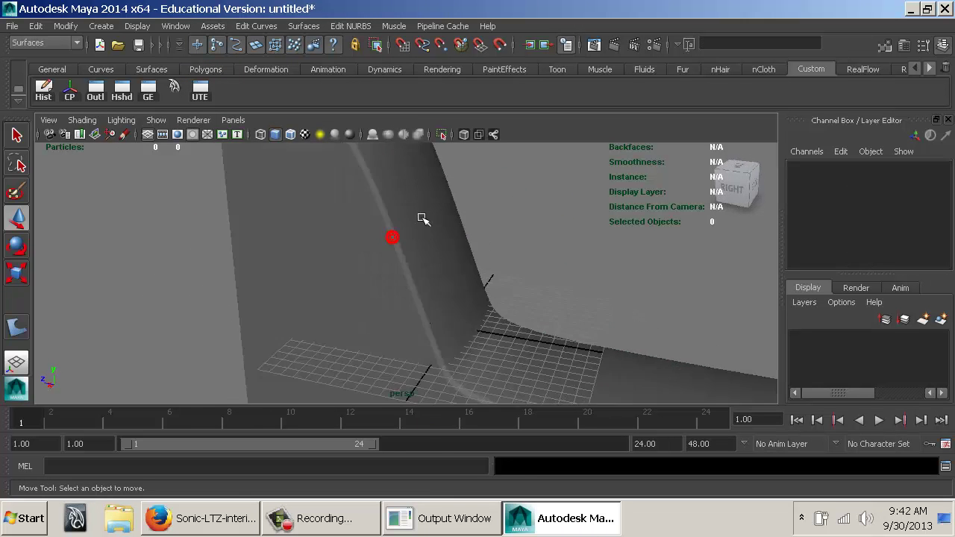
middle_click_drag(423, 219, 450, 351, "alt")
left_click_drag(446, 336, 370, 319, "alt")
left_click(391, 283)
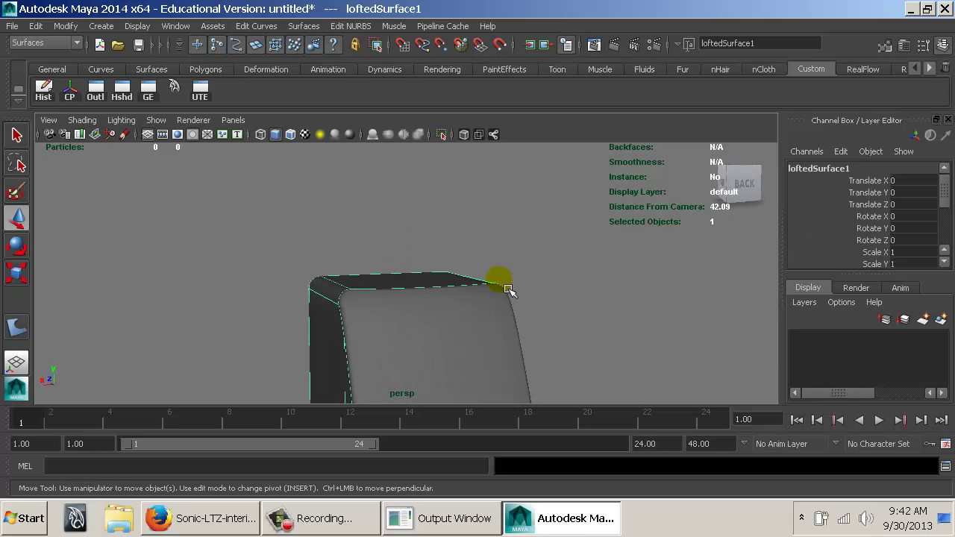
Switch to Firefox to look at the car interior reference photo, then return to Maya and the whole seat.
left_click(216, 519)
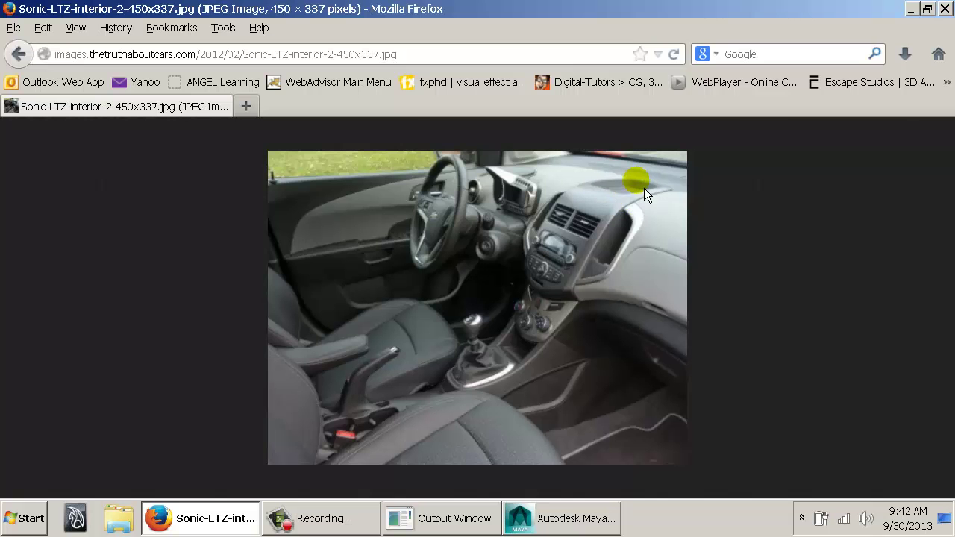
key("alt+Tab")
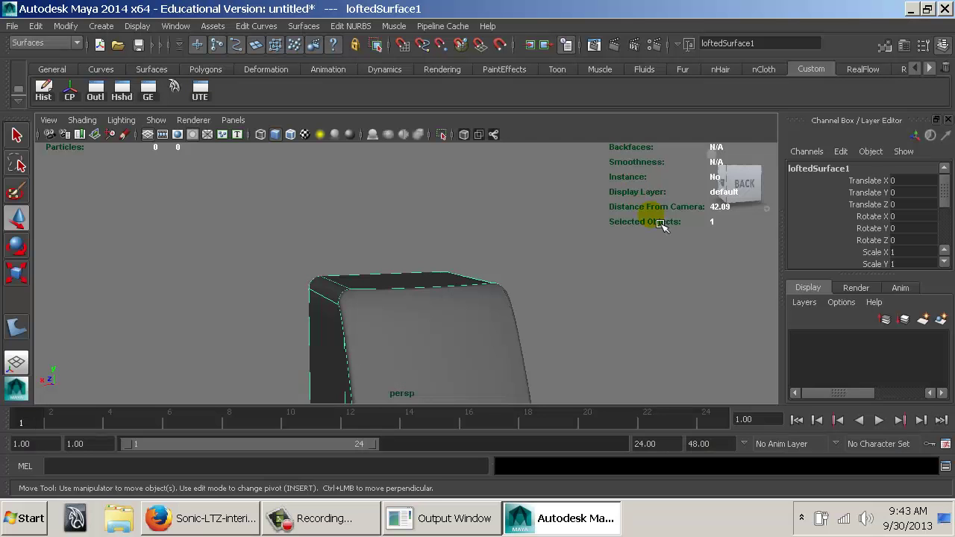
right_click_drag(664, 262, 469, 264, "alt")
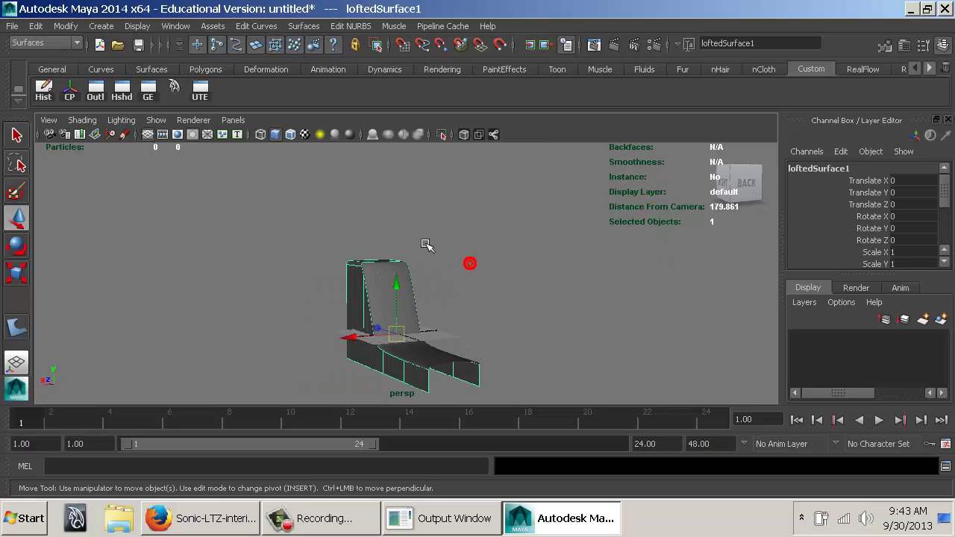
Show the NURBS curves briefly to select the square outline curve at the seat's front end, and hide the curves again.
left_click(156, 119)
left_click(215, 63)
left_click(456, 271)
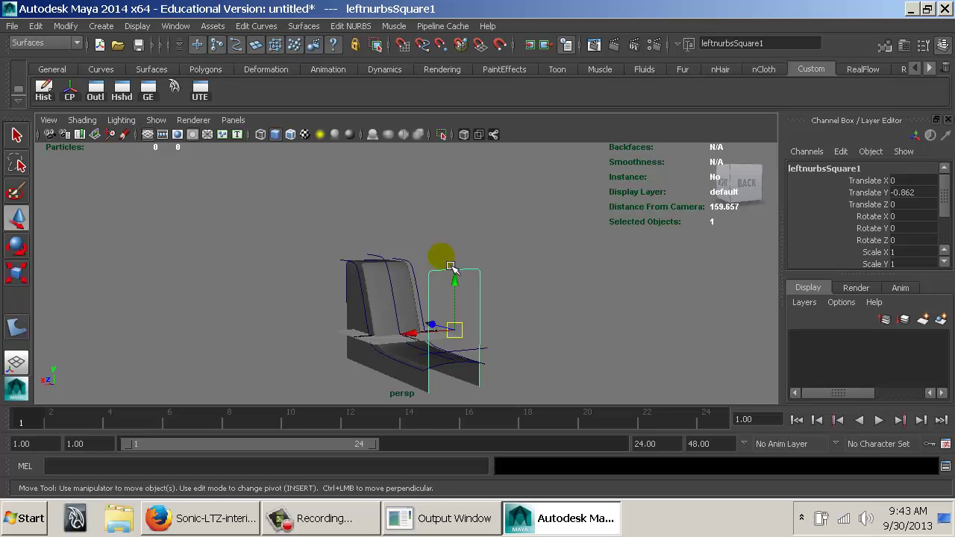
left_click(156, 119)
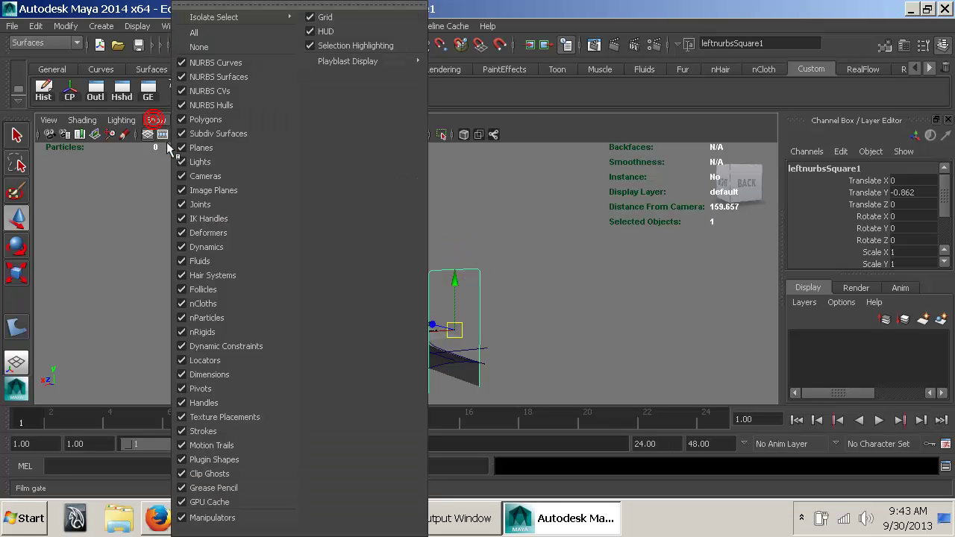
left_click(216, 66)
Examine the backrest's rounded top edge from several sides and compare it with the dashboard edges in Firefox's car interior photo.
right_click_drag(275, 293, 525, 343, "alt")
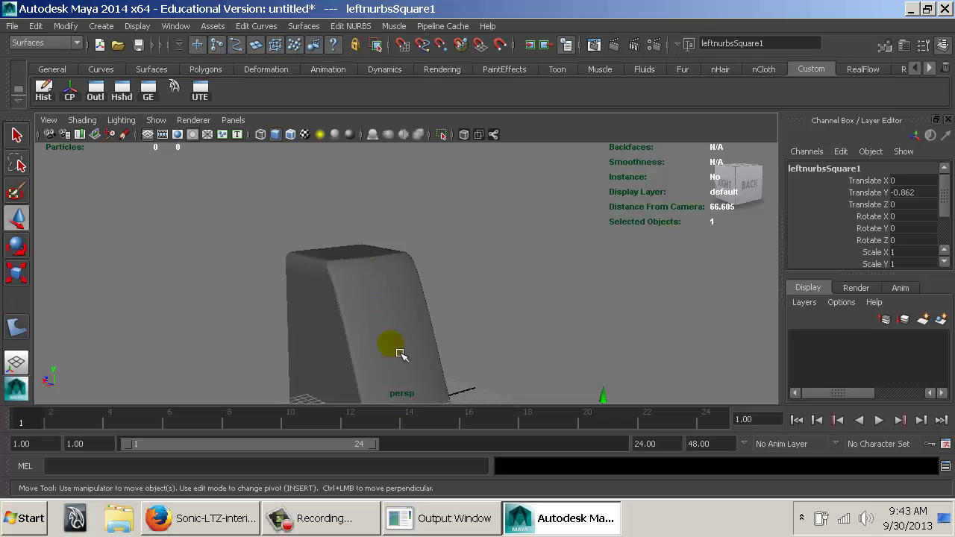
middle_click_drag(404, 371, 392, 315, "alt")
left_click_drag(397, 354, 420, 357, "alt")
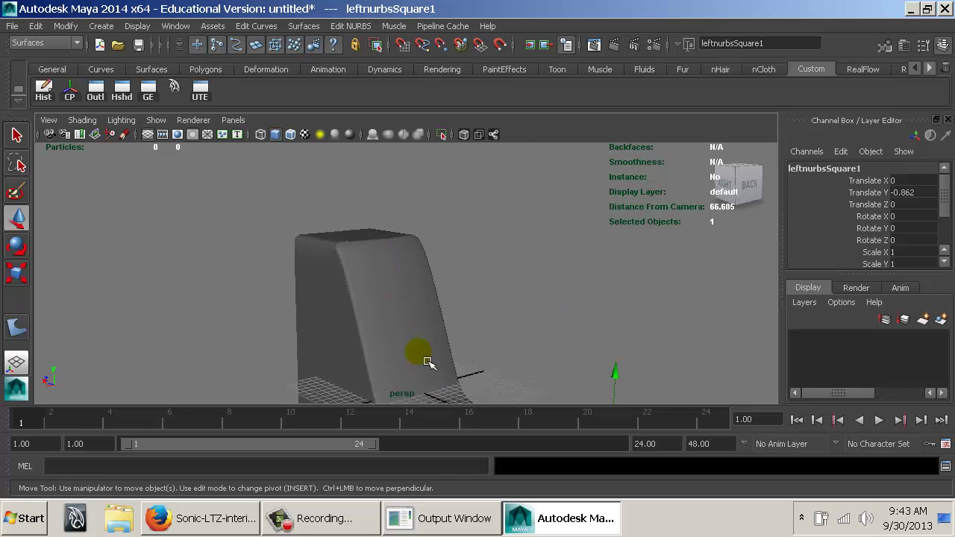
left_click_drag(352, 252, 415, 251, "alt")
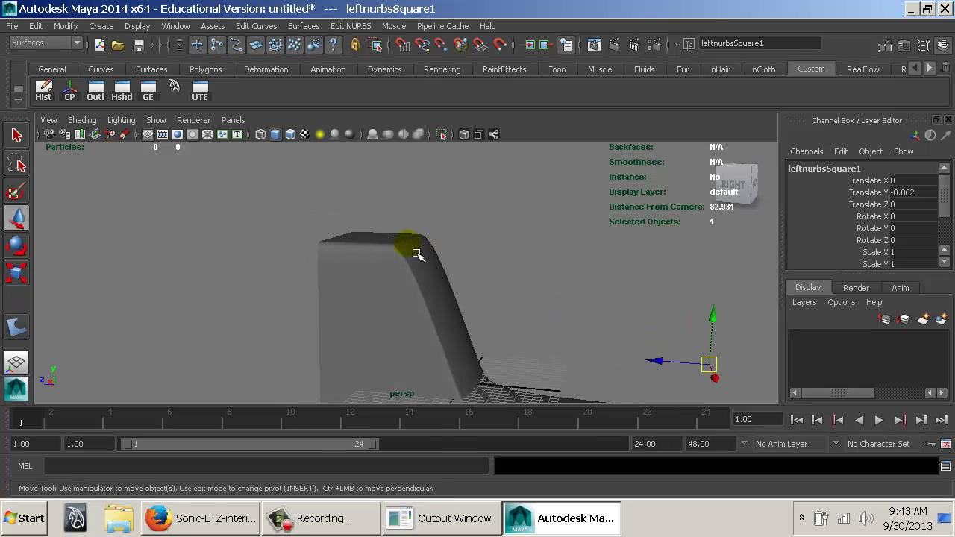
key("alt+Tab")
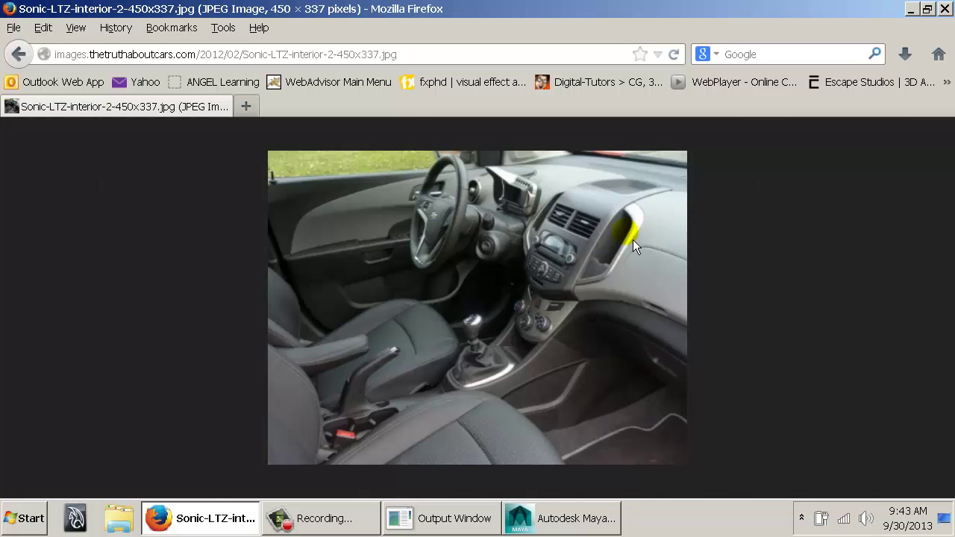
key("alt+Tab")
left_click_drag(631, 240, 441, 247, "alt")
key("alt+Tab")
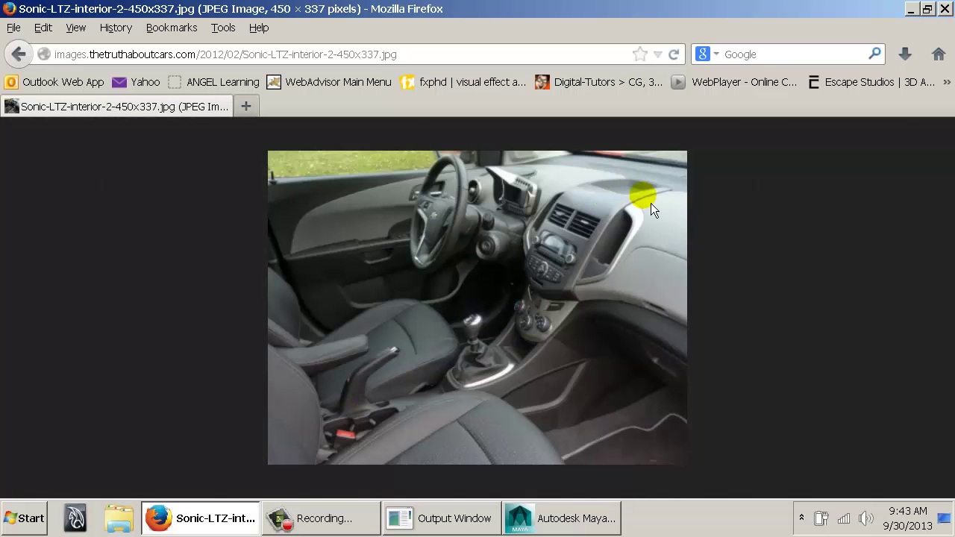
key("alt+Tab")
Render the backrest's top corner with Maya Software, inspect the edges along the fillet, and close the Render View.
left_click_drag(497, 356, 478, 372, "alt")
middle_click_drag(476, 371, 464, 293, "alt")
left_click_drag(473, 294, 498, 271, "alt")
middle_click_drag(481, 274, 497, 315, "alt")
right_click_drag(497, 316, 572, 330, "alt")
left_click_drag(369, 218, 377, 242, "alt")
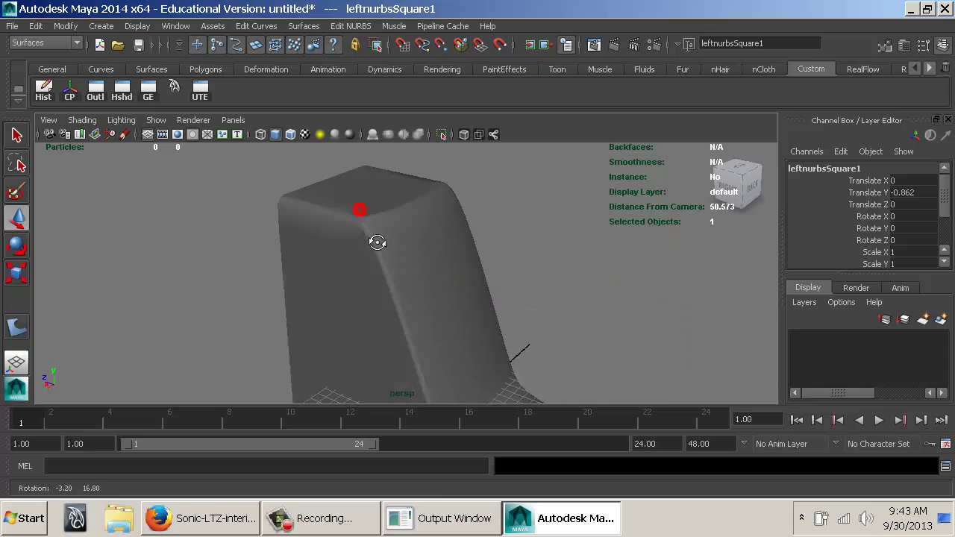
right_click_drag(396, 257, 572, 277, "alt")
middle_click_drag(377, 199, 478, 283, "alt")
right_click_drag(478, 283, 459, 268, "alt")
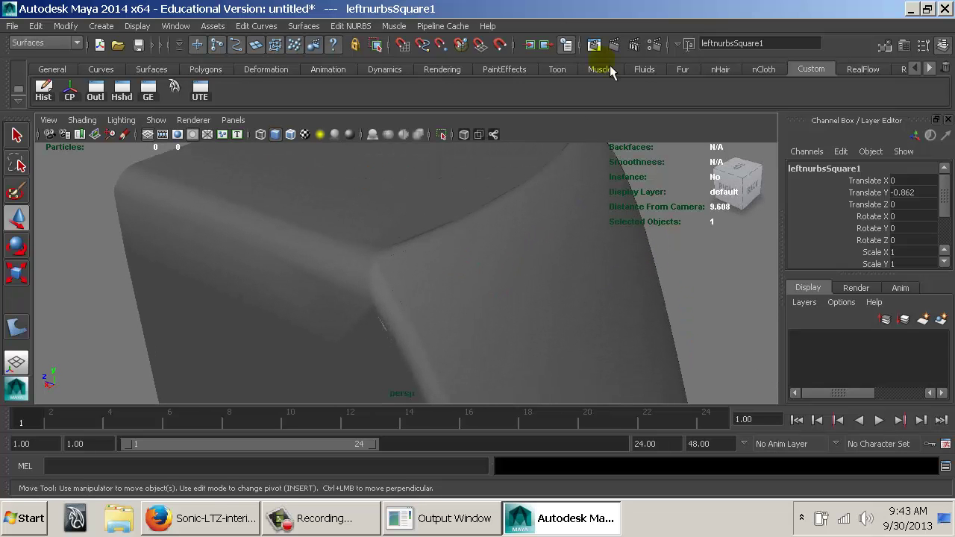
left_click(621, 50)
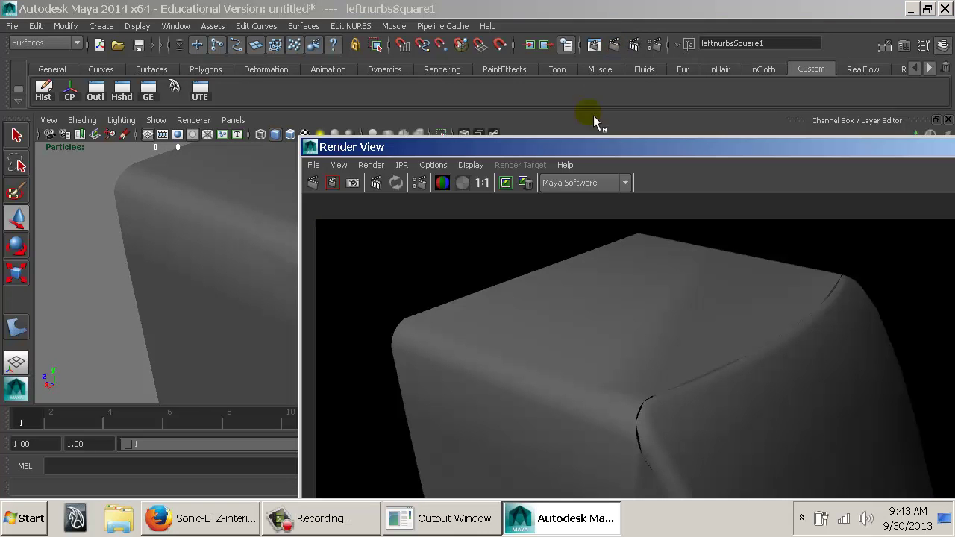
left_click_drag(593, 147, 376, 33)
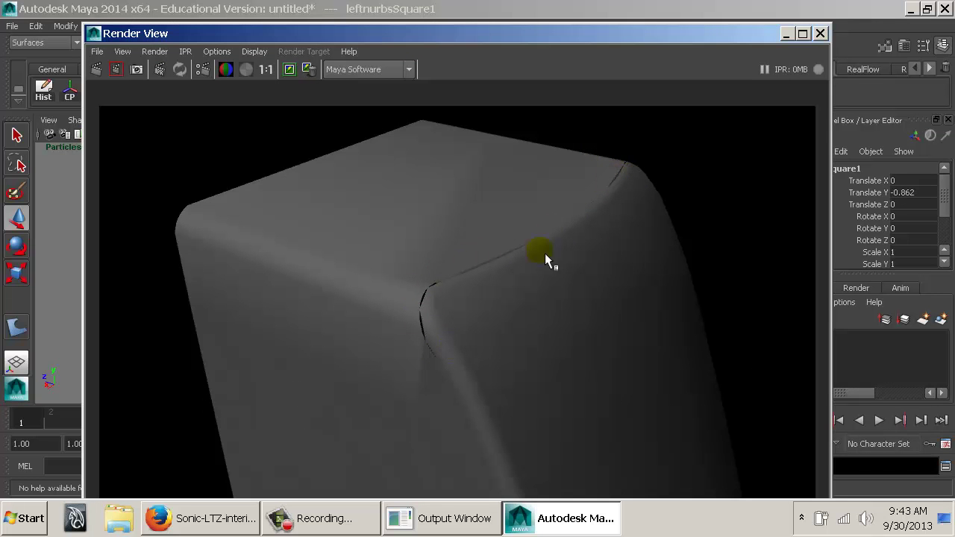
left_click(820, 33)
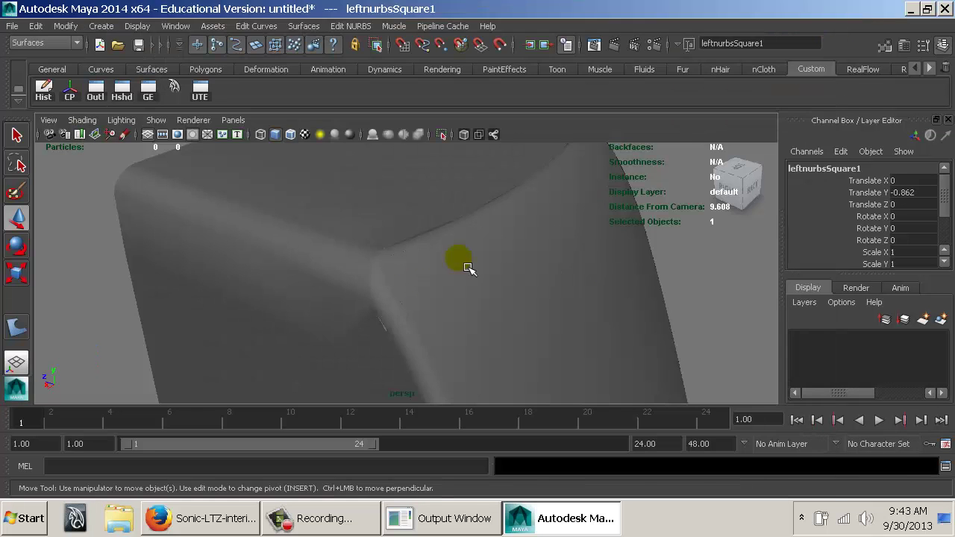
Check the fillet and lofted surfaces at the corner, and enable Display Render Tessellation for the circular fillet surface.
left_click(373, 263)
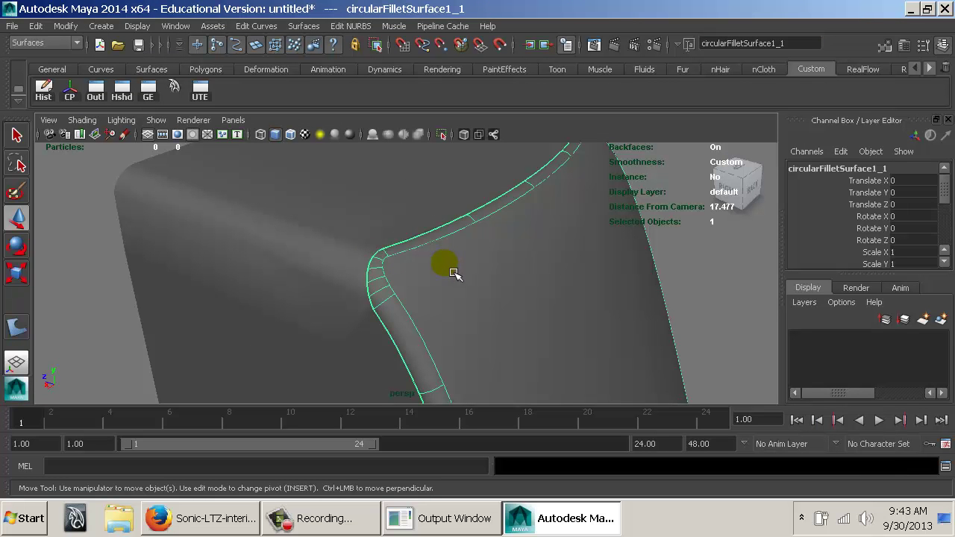
left_click(177, 219)
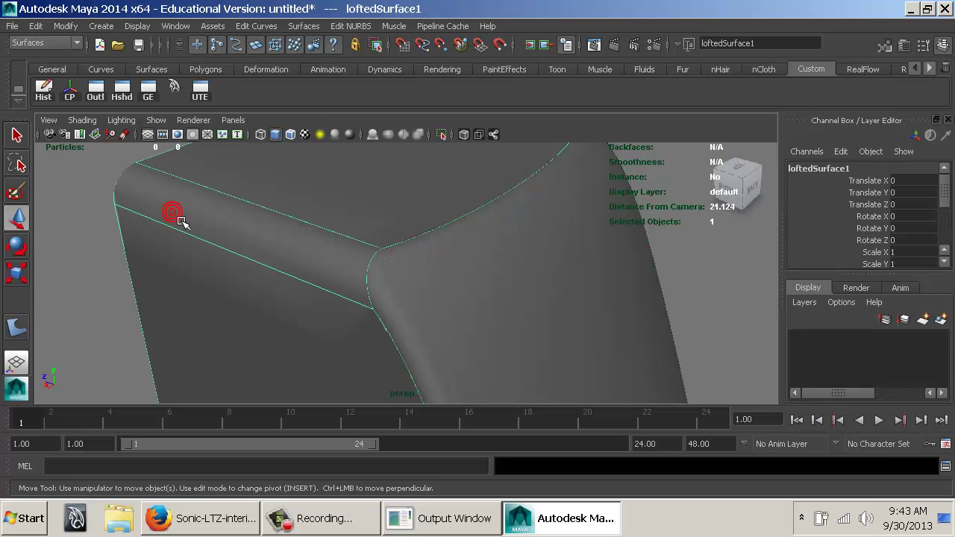
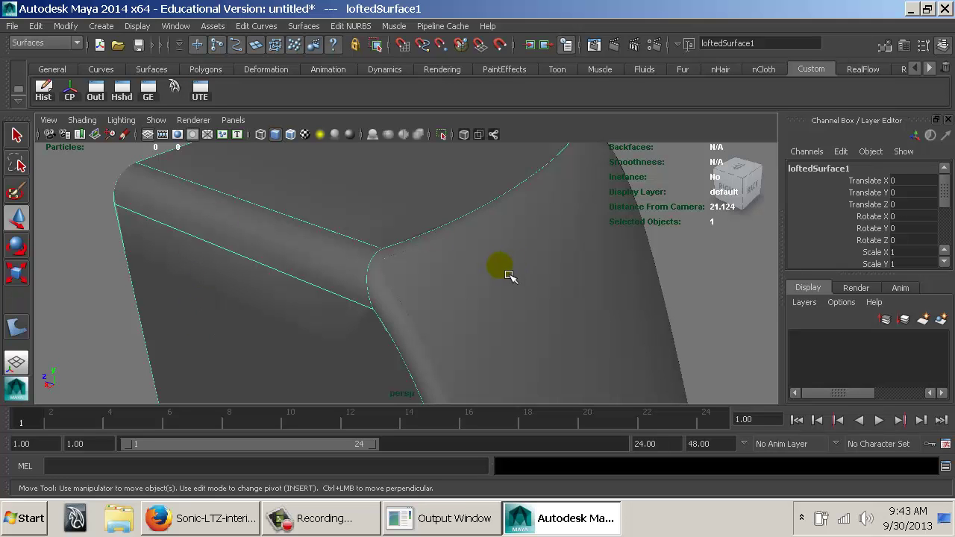
left_click(382, 299)
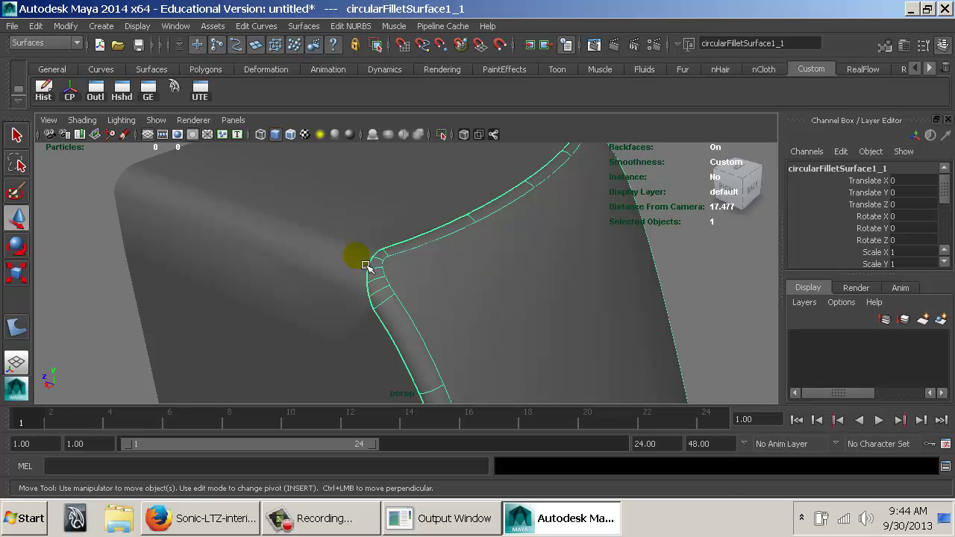
key("ctrl+a")
left_click_drag(571, 32, 778, 21)
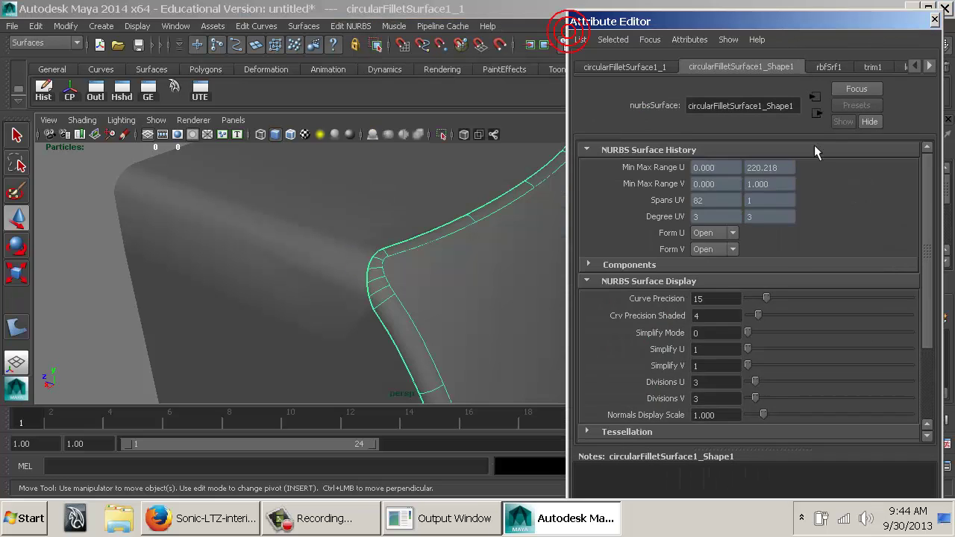
scroll(757, 305, "down", 5)
left_click(656, 327)
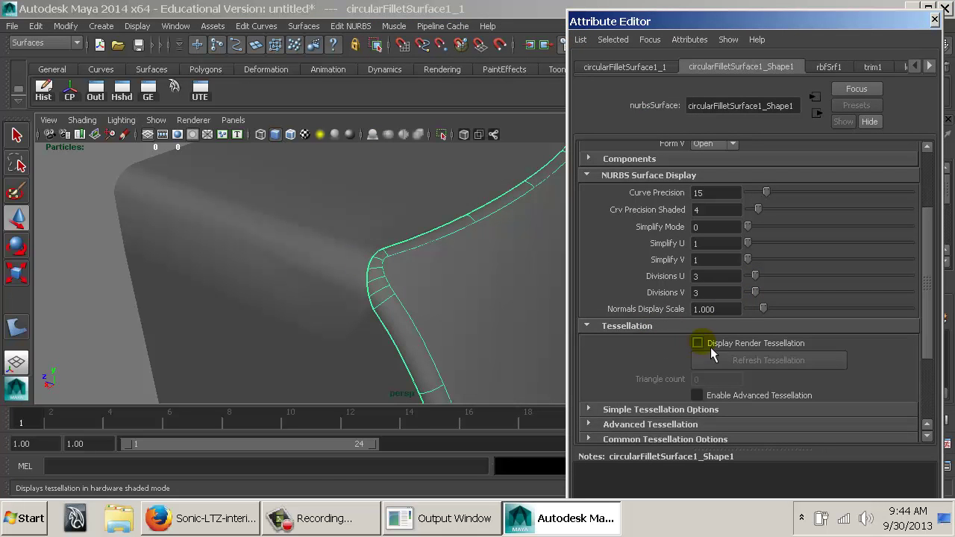
left_click(700, 343)
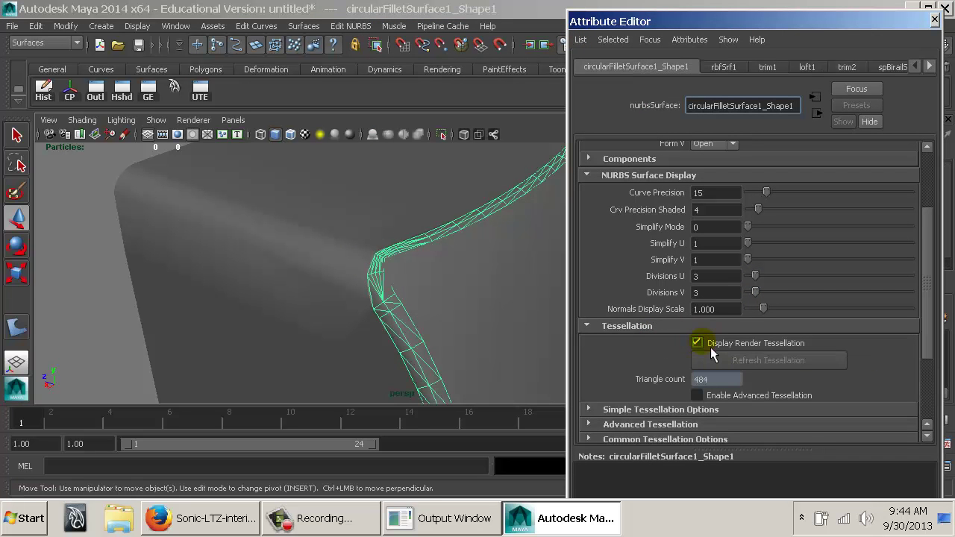
Enable Display Render Tessellation for the lofted surface and the birail surface, and clear the selection.
left_click(345, 256)
left_click(709, 343)
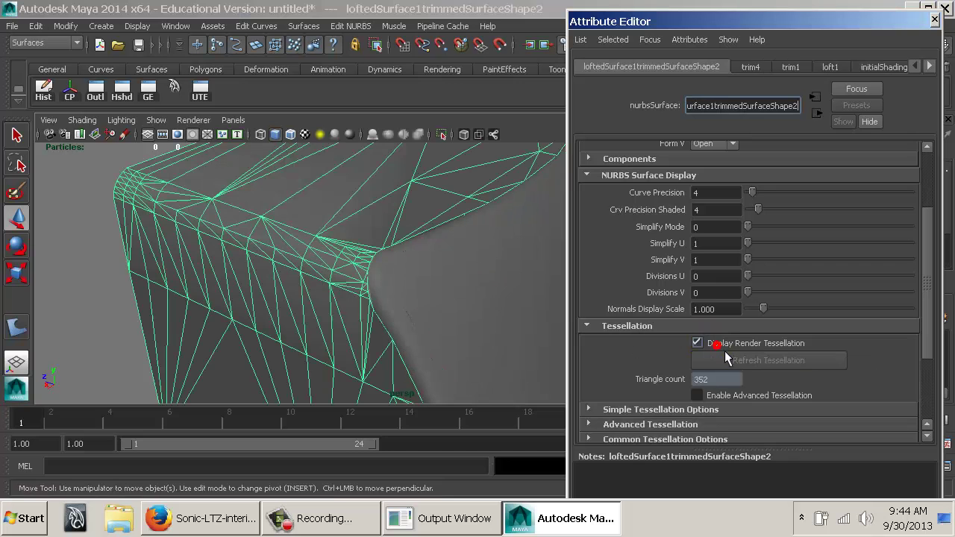
left_click(473, 299)
left_click(718, 343)
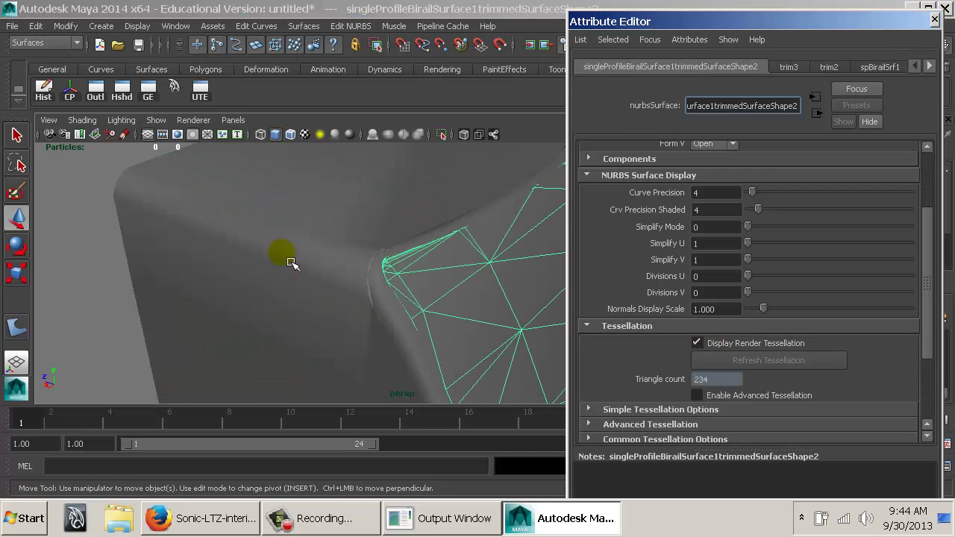
left_click(98, 205)
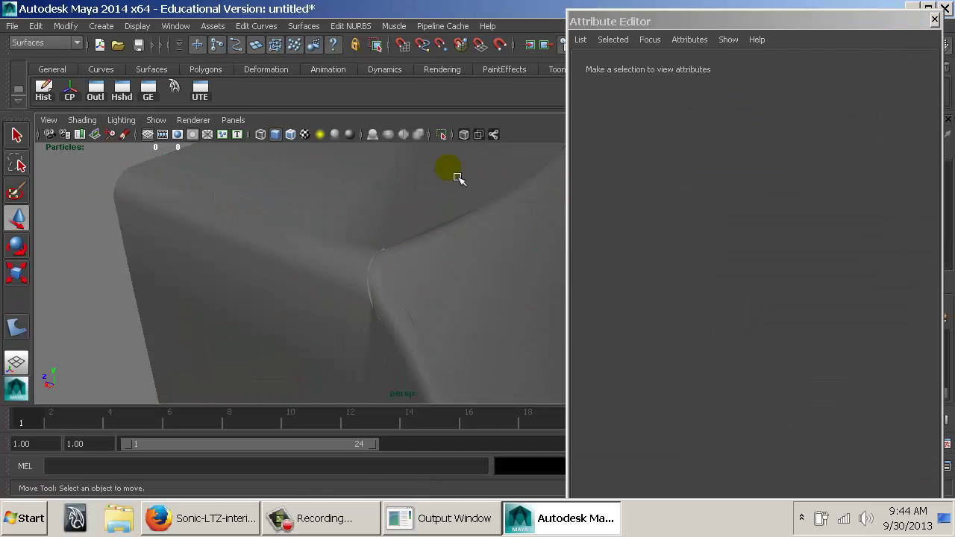
Move the Attribute Editor aside and compare the rendered corner with the tessellated surfaces in the viewport.
double_click(612, 20)
left_click(602, 51)
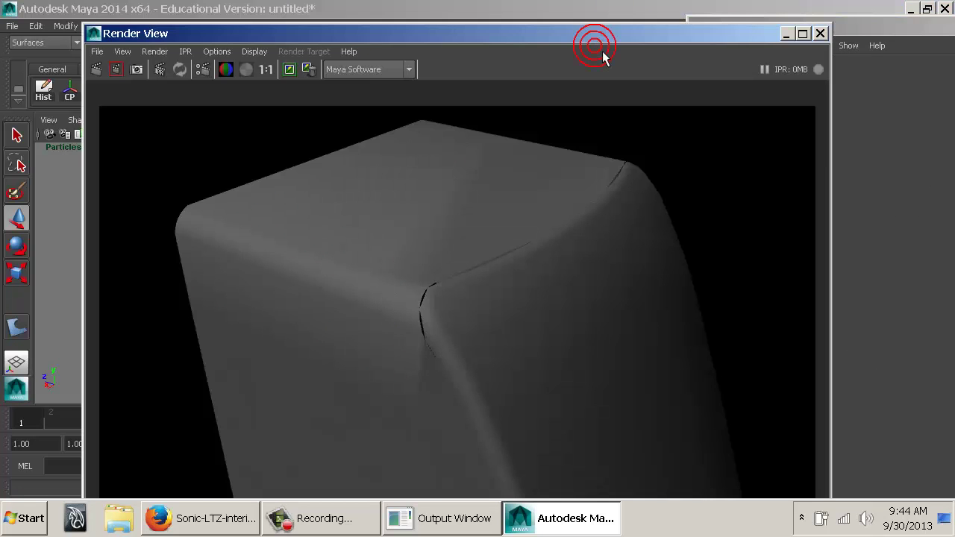
left_click_drag(481, 46, 781, 58)
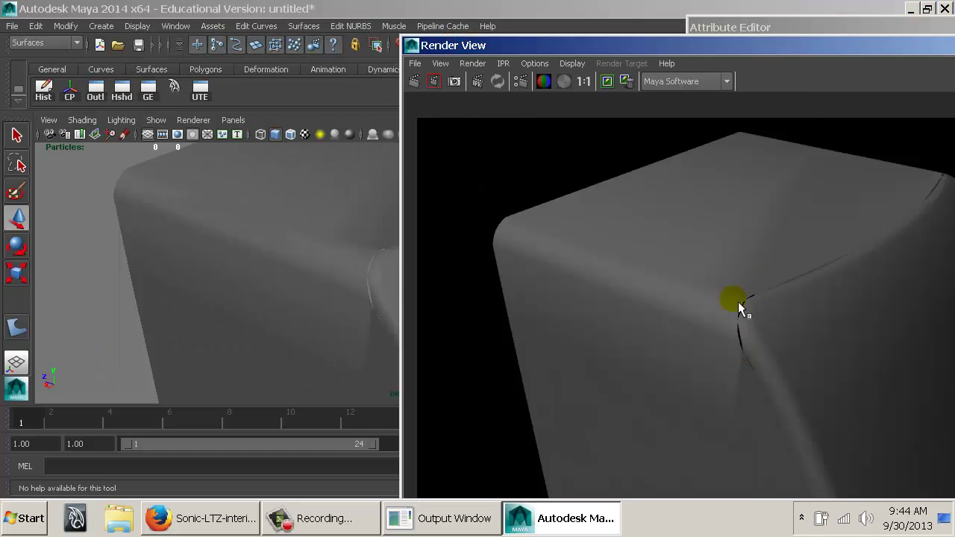
left_click(411, 45)
Disable Display Render Tessellation for the birail surface and the circular fillet surface.
left_click(437, 164)
left_click(437, 267)
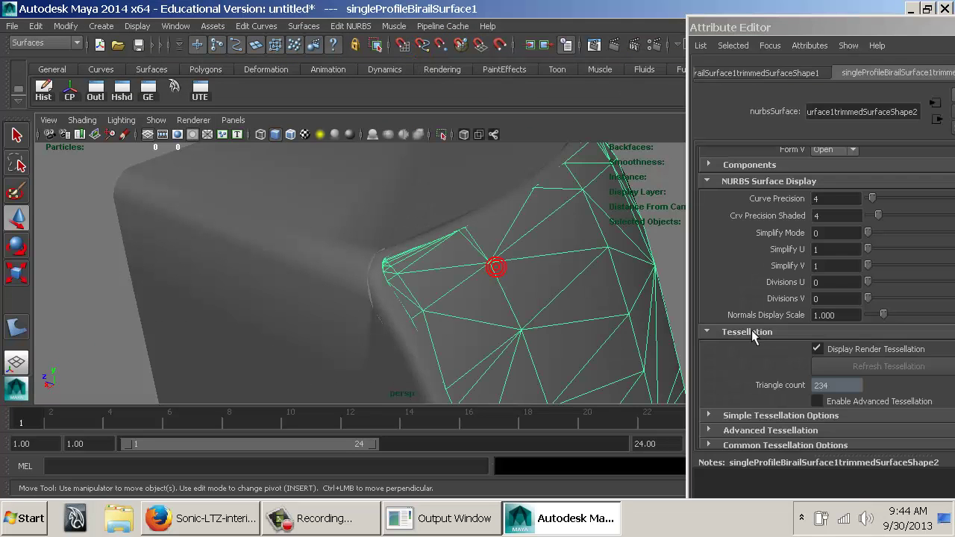
left_click(844, 358)
left_click(860, 349)
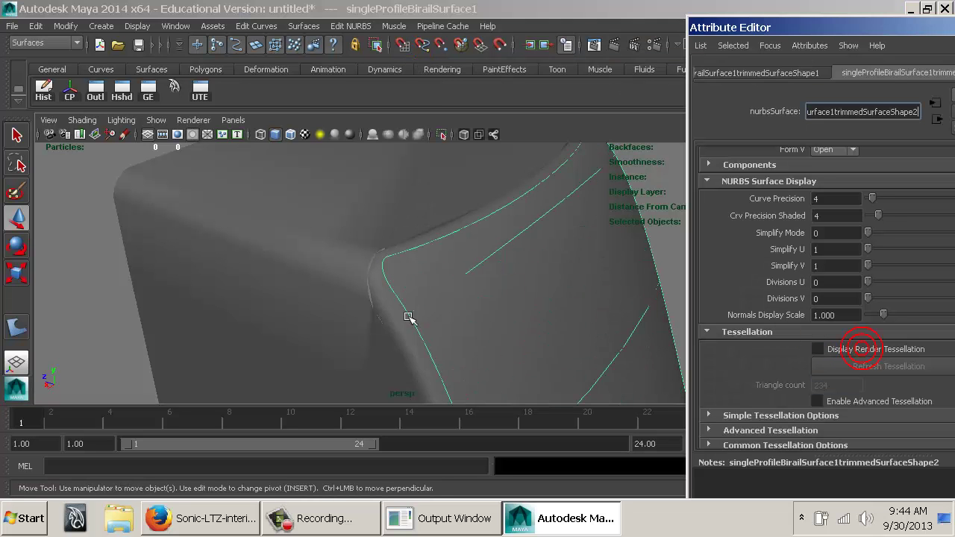
left_click(377, 306)
left_click(817, 349)
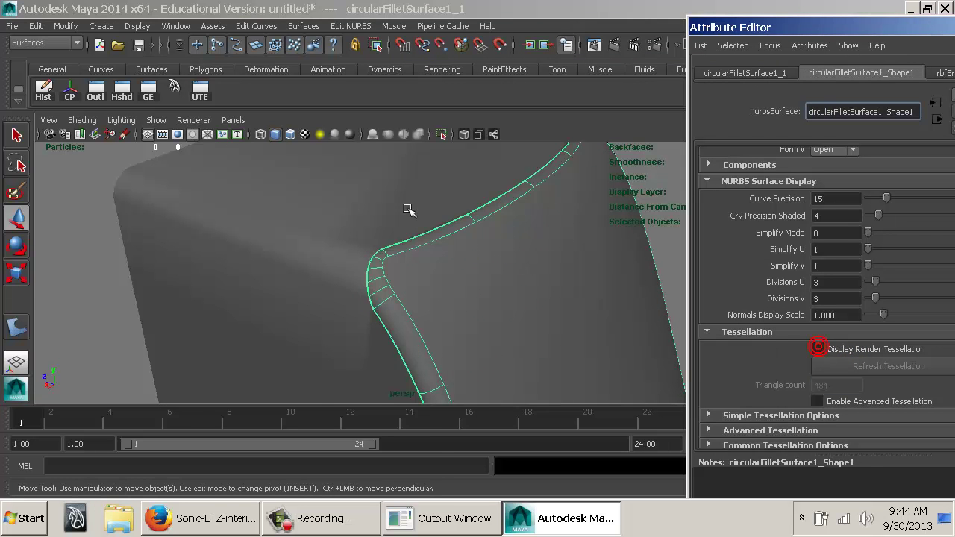
Disable Display Render Tessellation for the lofted surface, then close the Attribute Editor and clear the selection.
left_click(374, 189)
left_click(817, 349)
left_click_drag(721, 27, 590, 43)
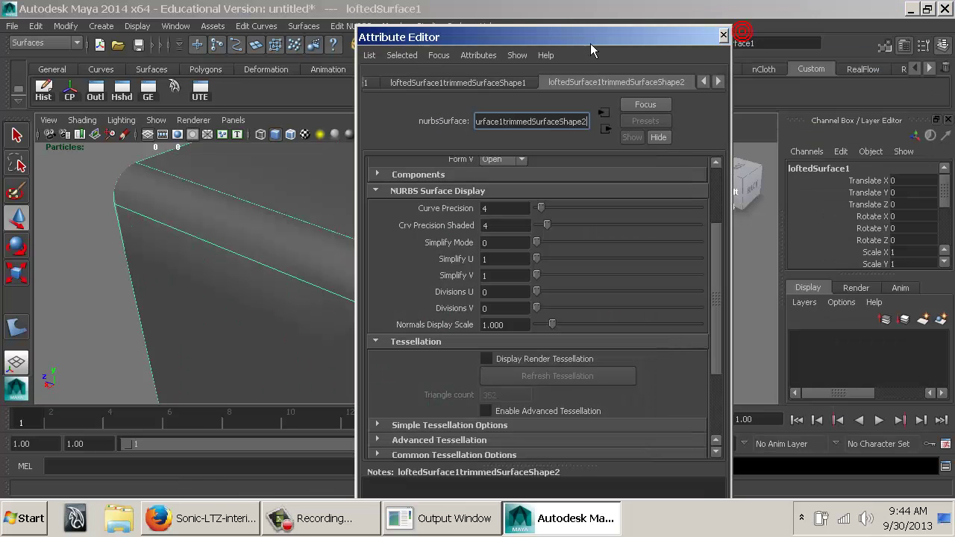
left_click(722, 34)
left_click(694, 292)
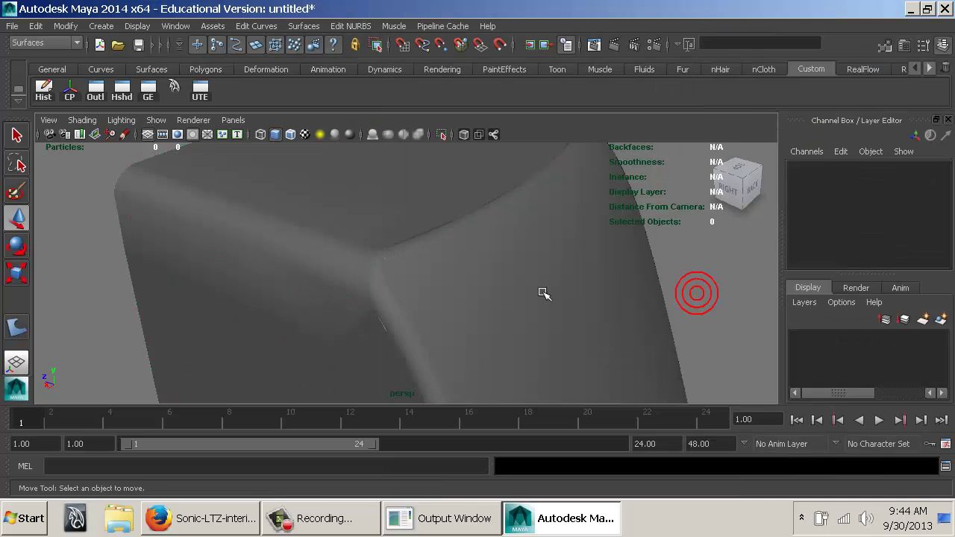
Save the scene as CenterConsole_01 in Maya Binary format in the project's scenes folder.
right_click_drag(651, 319, 587, 309, "alt")
left_click_drag(586, 309, 578, 281, "alt")
right_click_drag(578, 278, 452, 313, "alt")
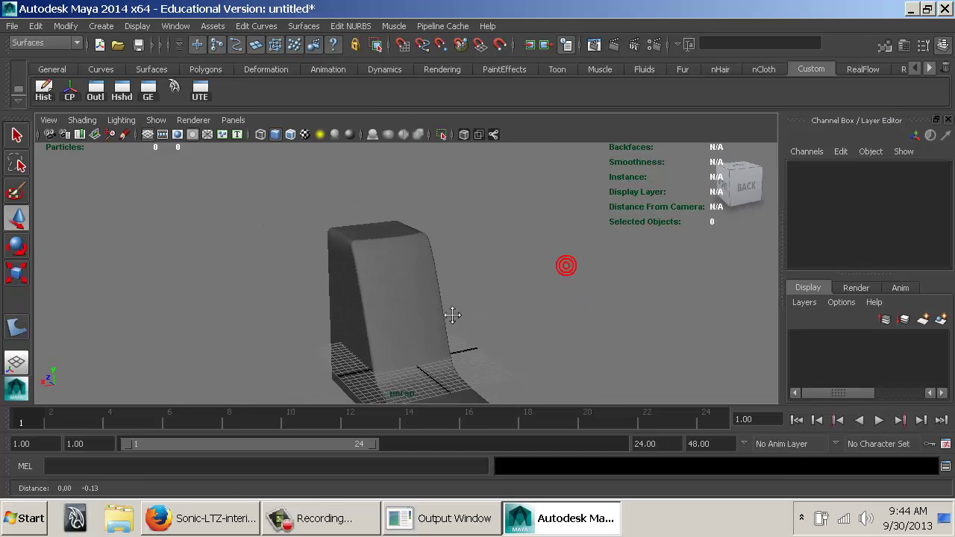
middle_click_drag(452, 313, 415, 247, "alt")
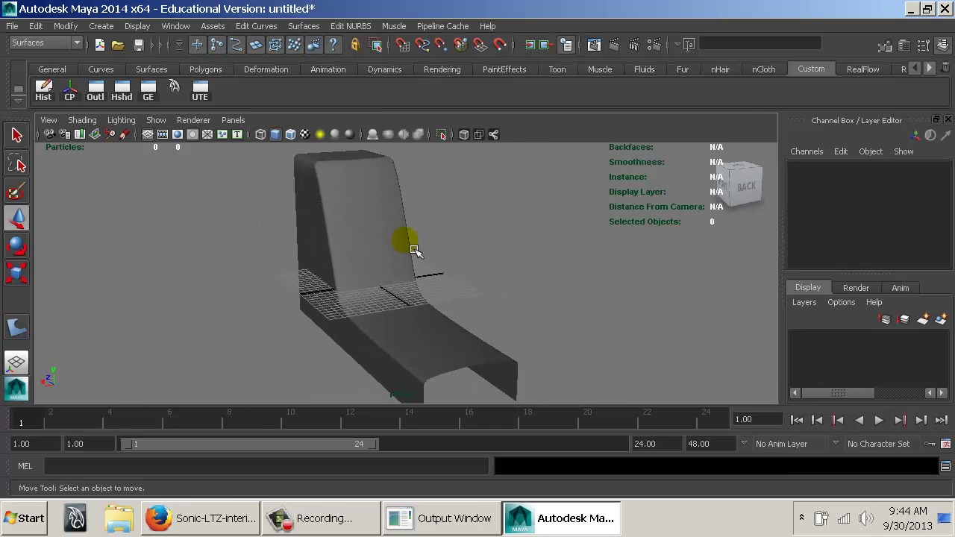
key("ctrl+s")
type("CenterConsole_01")
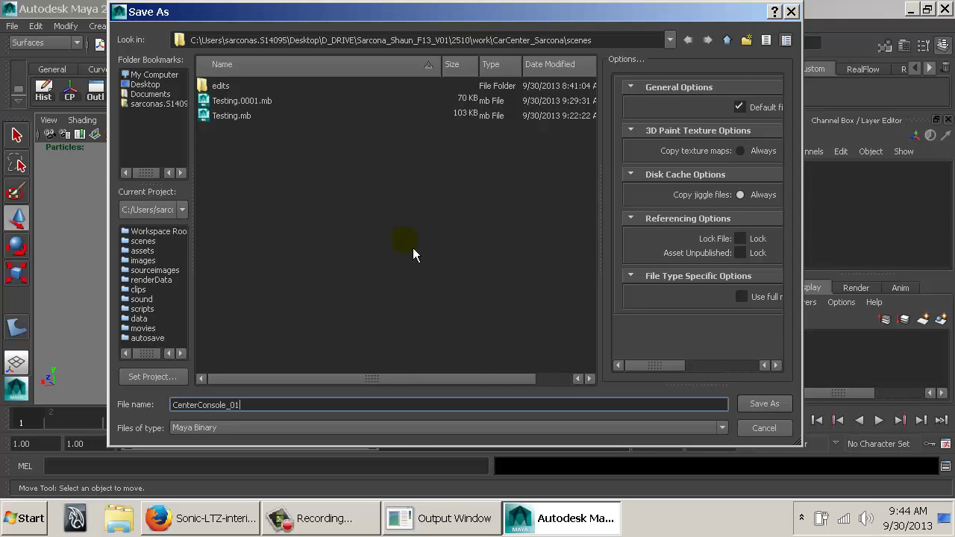
key("BackSpace")
key("Return")
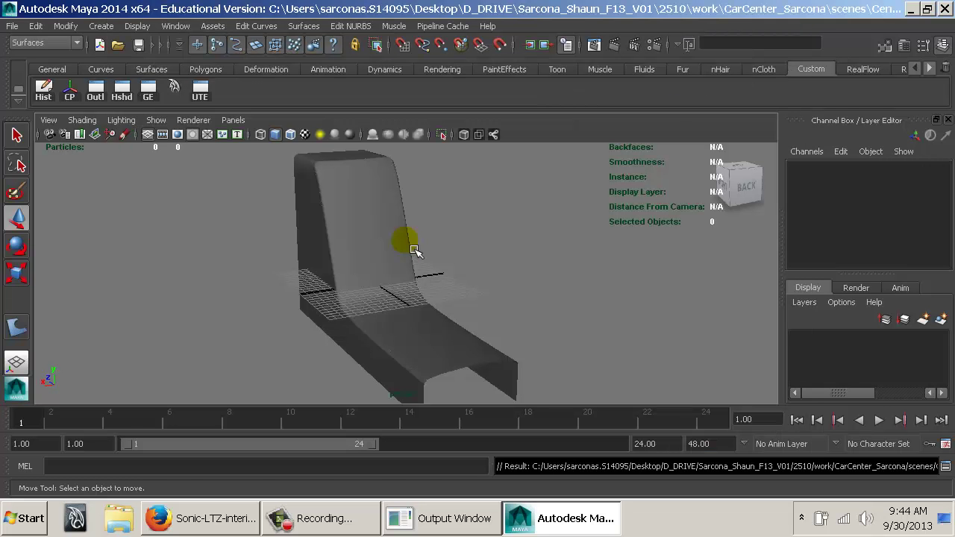
left_click(12, 25)
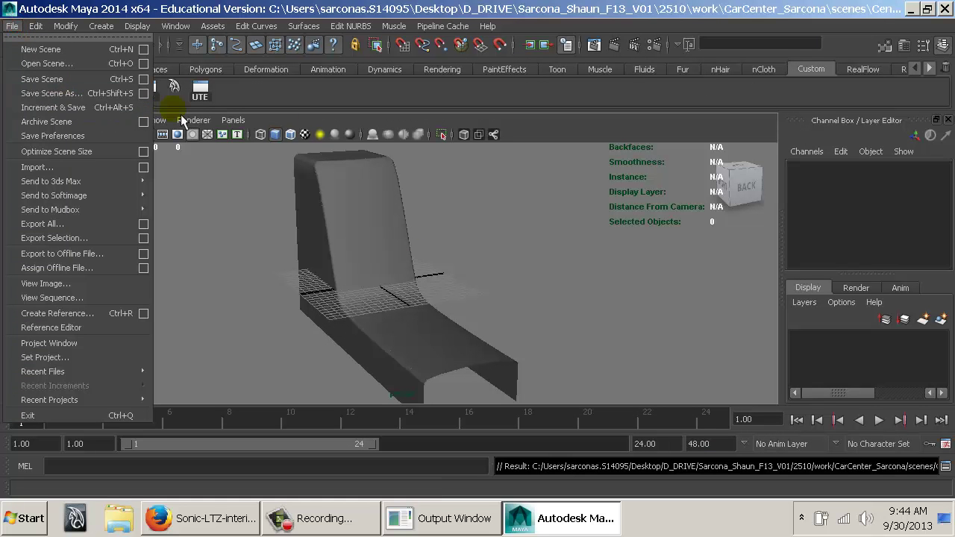
left_click(480, 229)
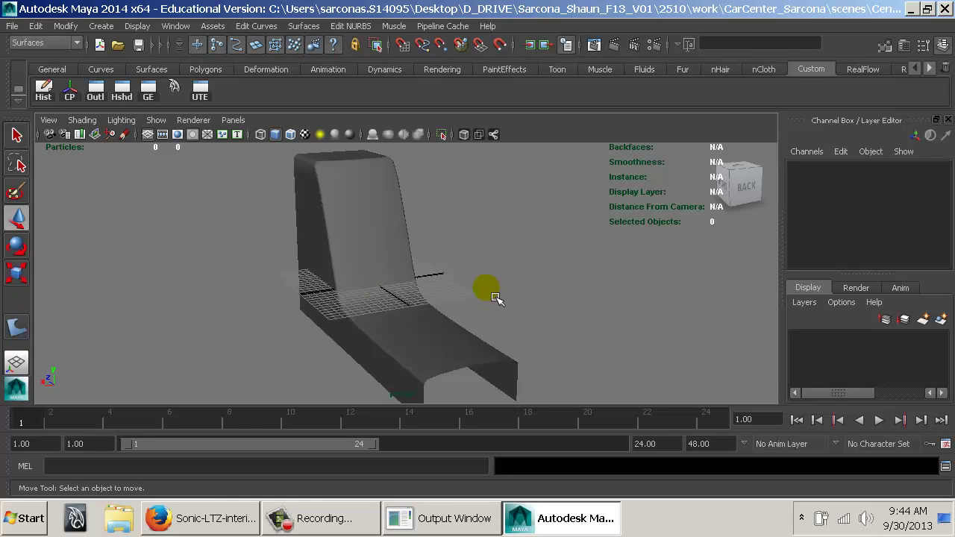
Hide the grid in the perspective view.
left_click_drag(477, 282, 454, 305, "alt")
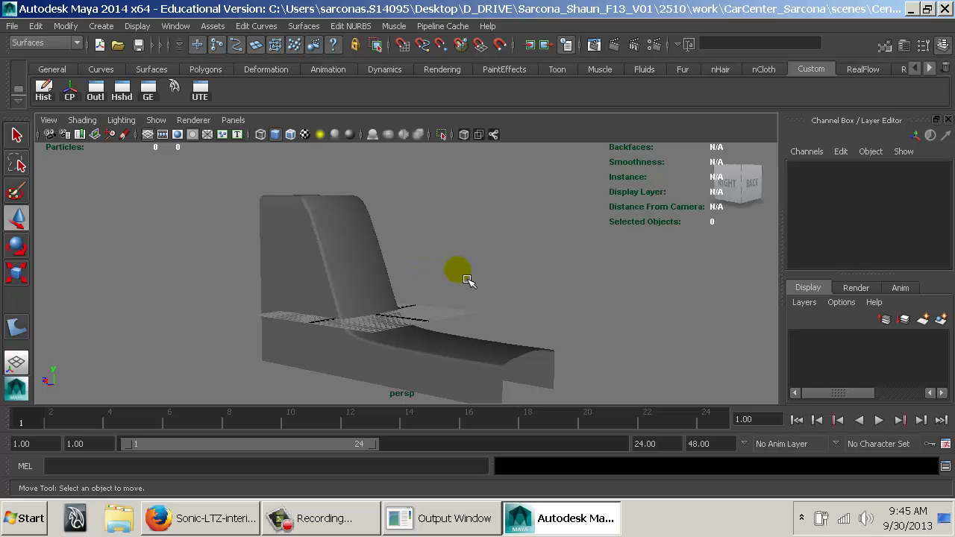
left_click(156, 141)
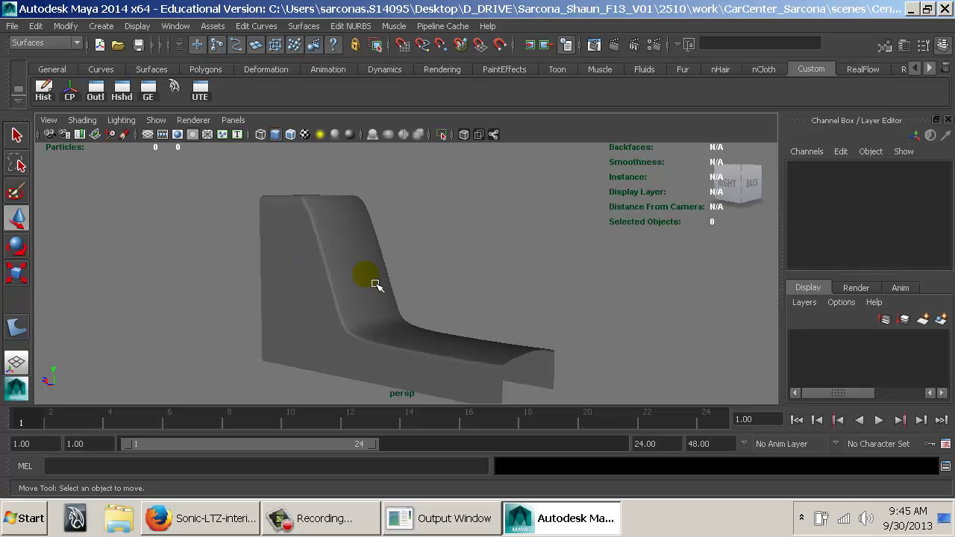
left_click_drag(374, 281, 406, 270, "alt")
left_click(146, 135)
left_click(145, 136)
Select all three surfaces of the model and delete their construction history.
right_click_drag(410, 274, 307, 239, "alt")
left_click_drag(218, 183, 548, 372)
left_click(54, 97)
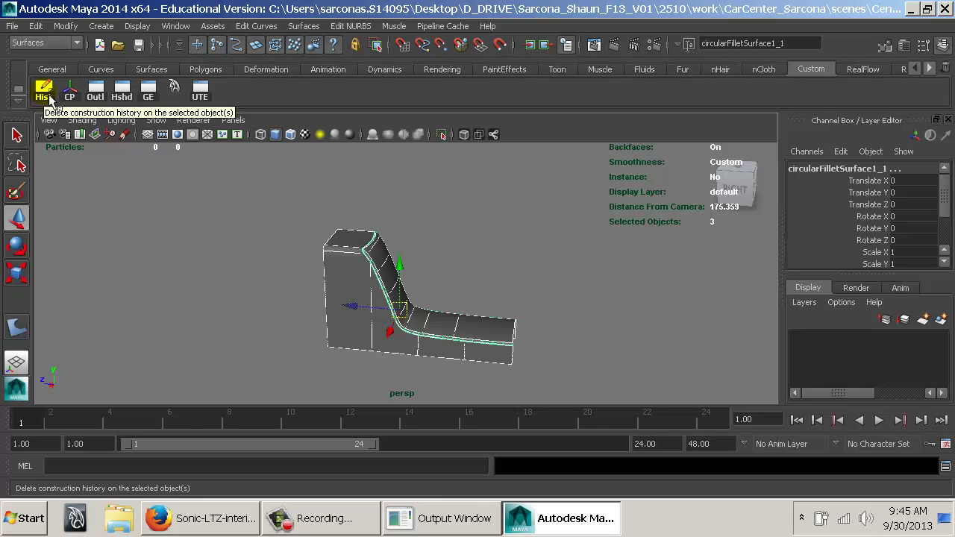
Show NURBS curves and hide NURBS surfaces in the perspective view.
left_click(158, 120)
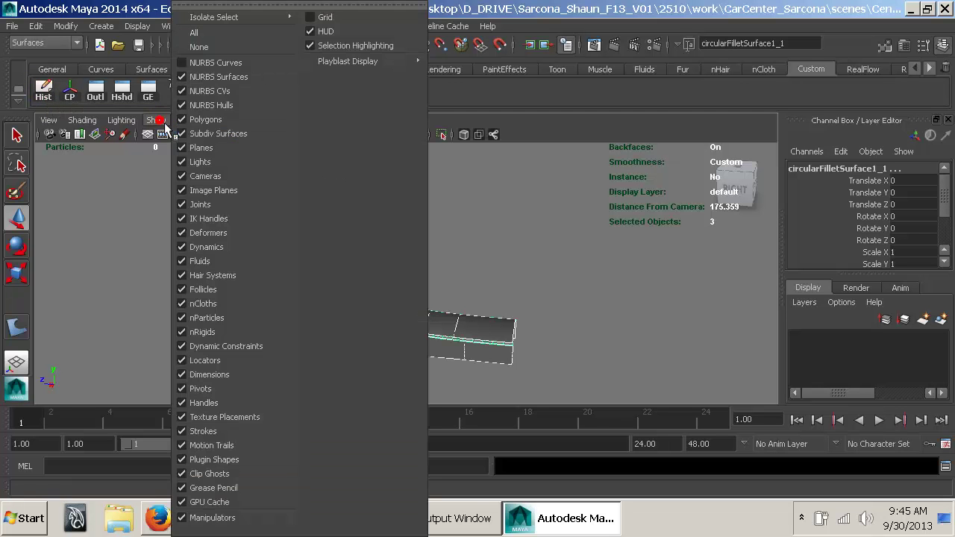
left_click(217, 64)
left_click(157, 120)
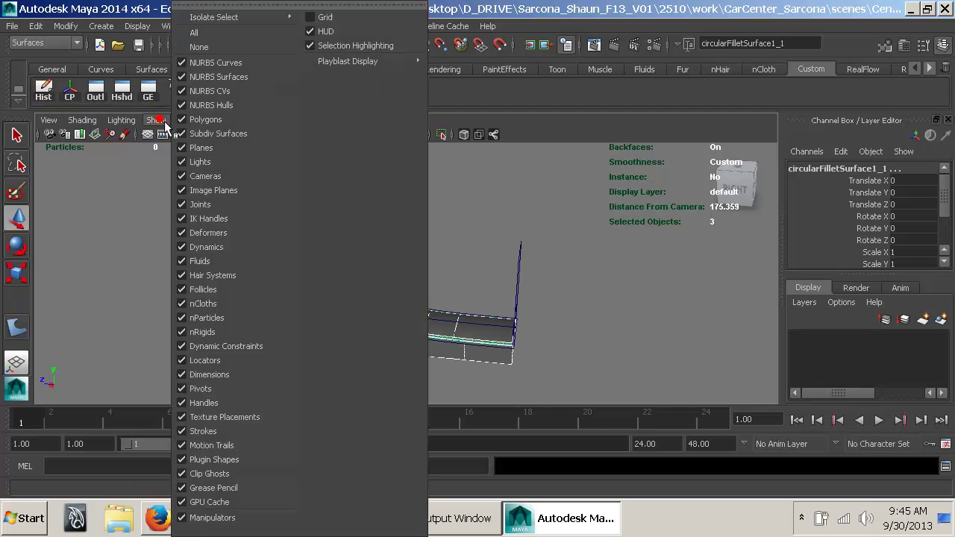
left_click(235, 80)
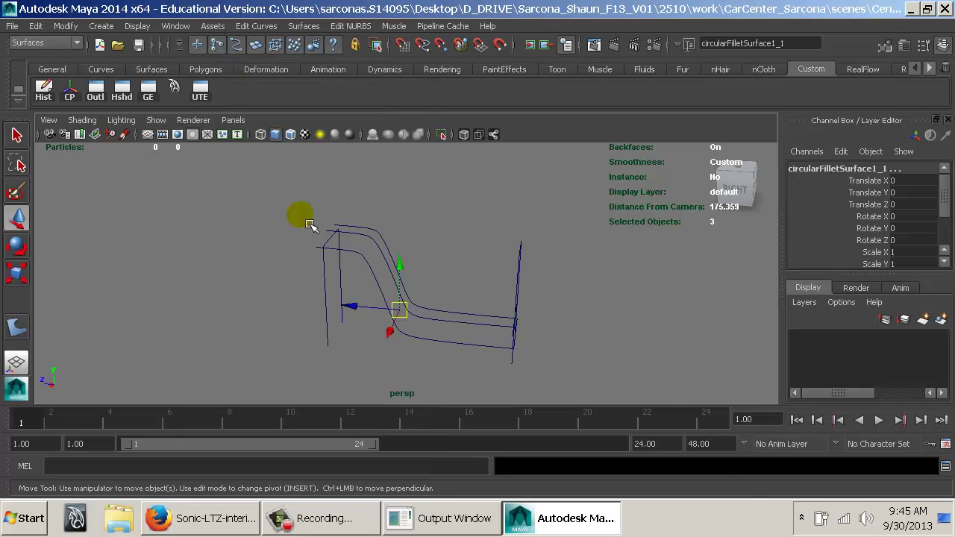
Assign all the construction curves to a new display layer and turn off the layer's visibility.
left_click(236, 249)
left_click_drag(237, 192, 747, 490)
left_click_drag(511, 336, 442, 325, "alt")
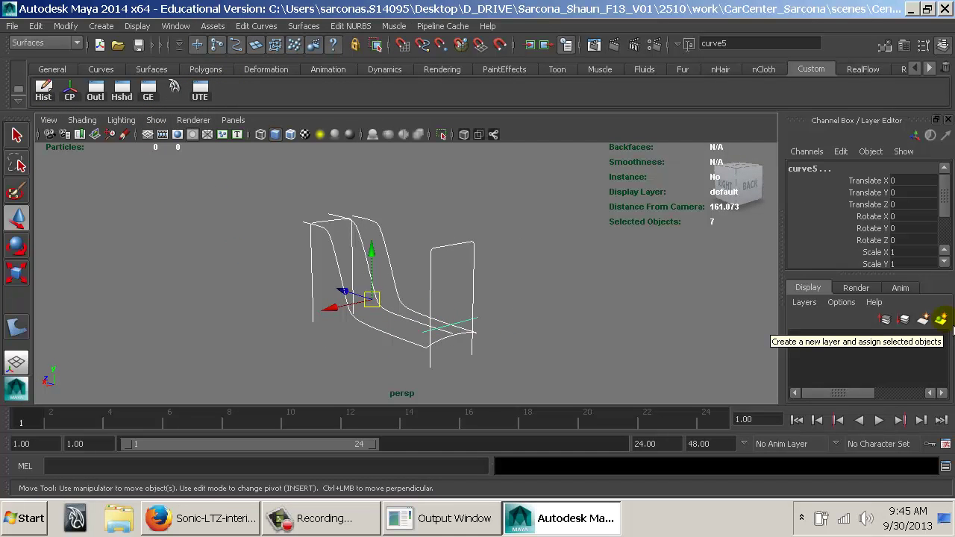
left_click(942, 320)
left_click(800, 339)
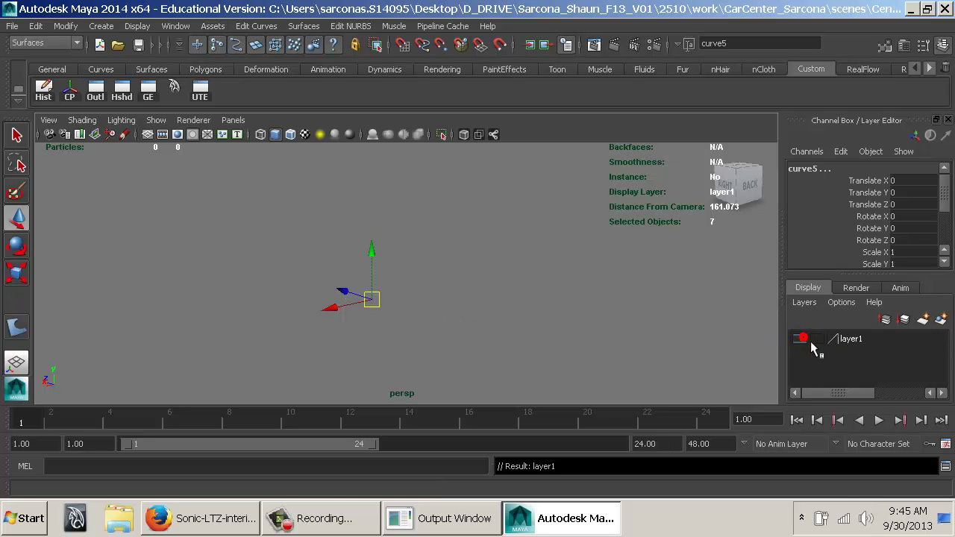
Rename the curves' display layer as constructionCurves, and test its visibility, leaving it hidden.
double_click(858, 346)
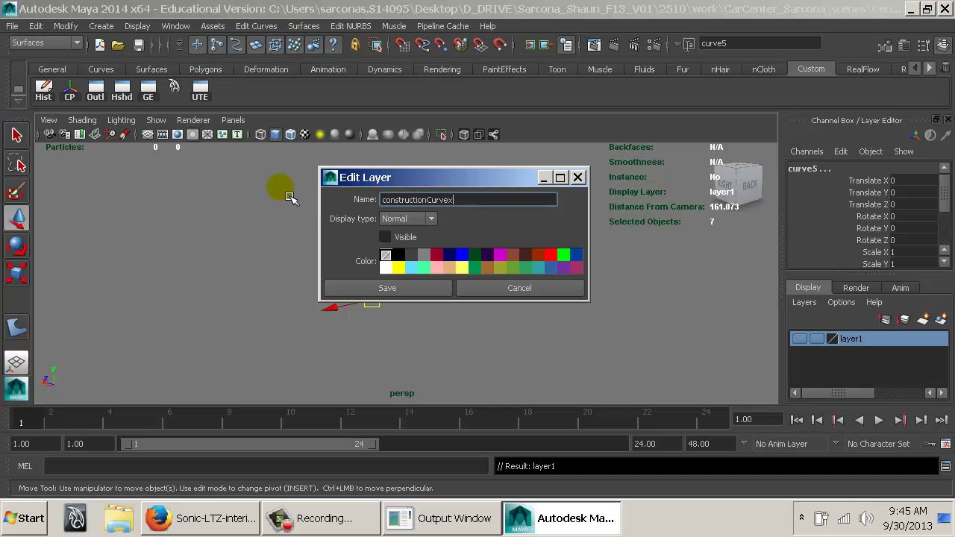
type("constructionCurves")
left_click(388, 288)
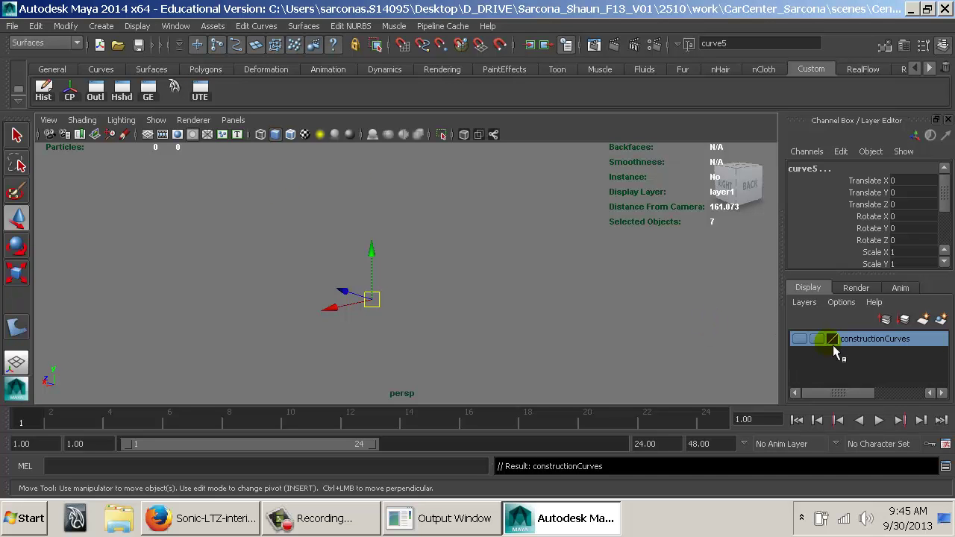
left_click(800, 339)
left_click(799, 341)
left_click(799, 342)
left_click(799, 341)
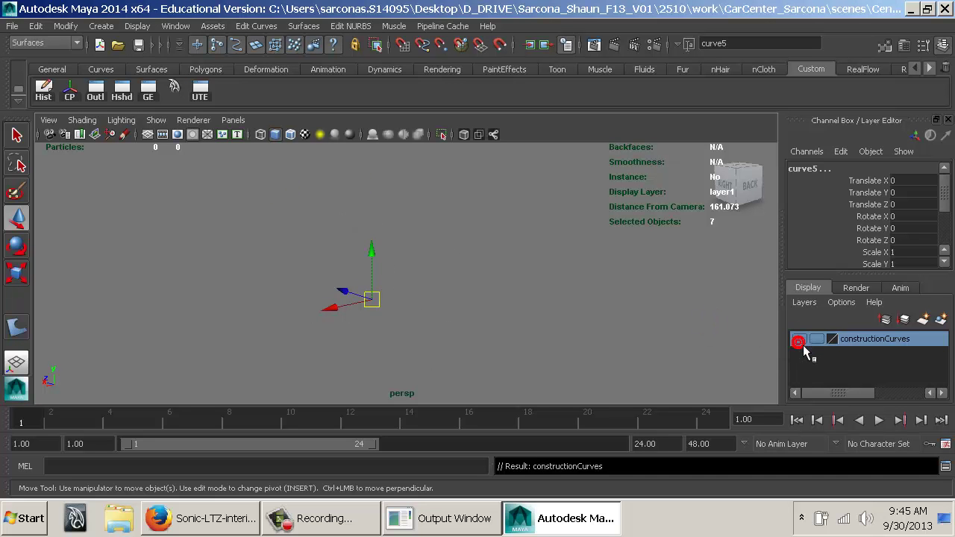
Turn the display of NURBS surfaces back on in the perspective view.
left_click(193, 120)
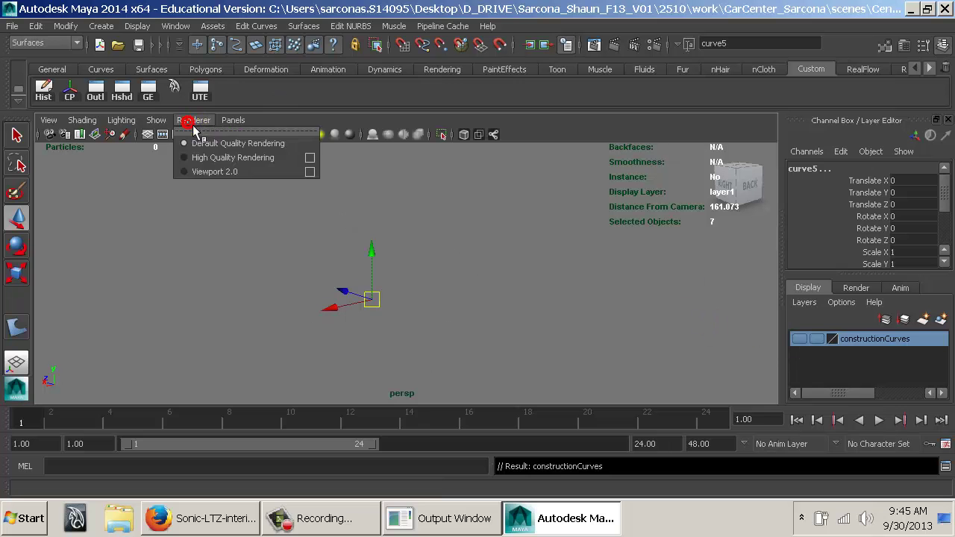
left_click(156, 120)
left_click(223, 88)
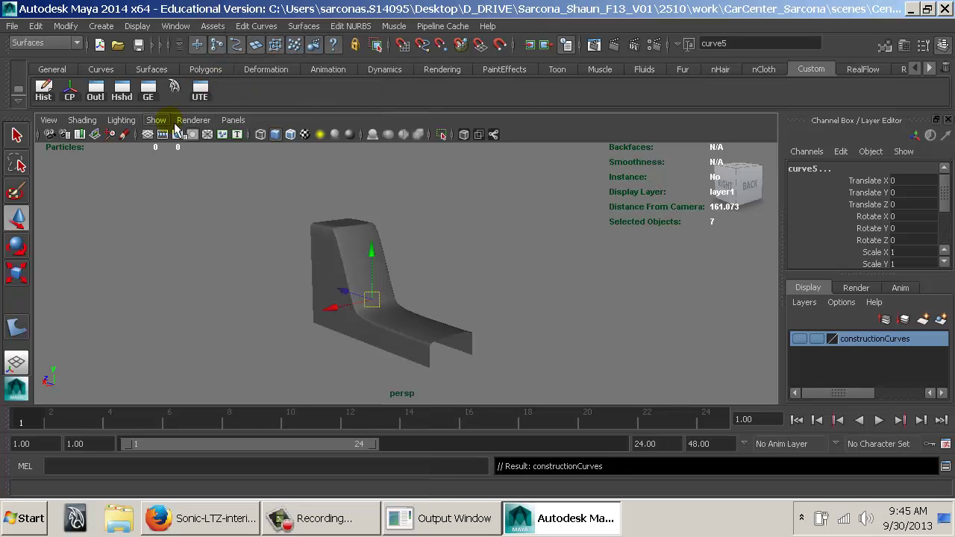
Select the fillet, lofted and birail surfaces and group them.
left_click(401, 237)
left_click_drag(258, 186, 505, 383)
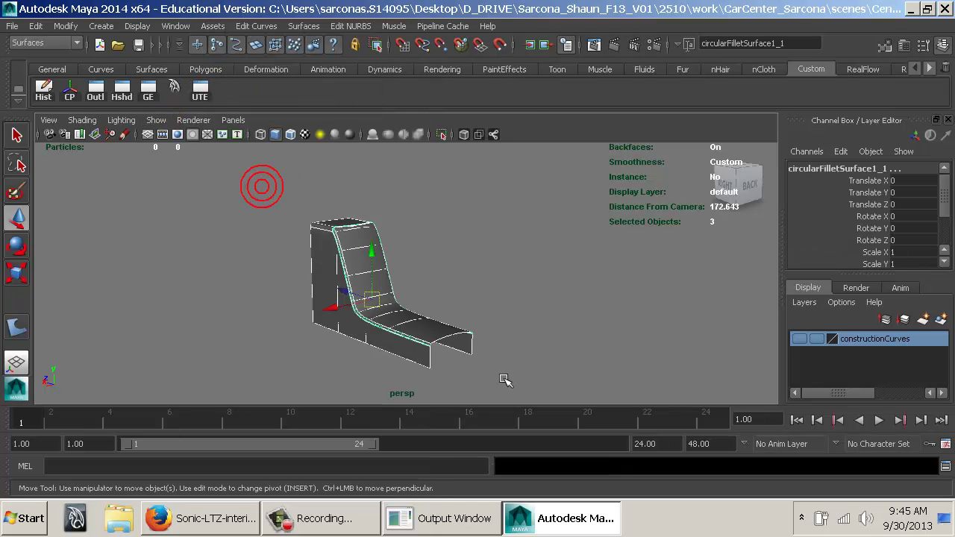
left_click_drag(443, 293, 466, 316, "alt")
key("ctrl+g")
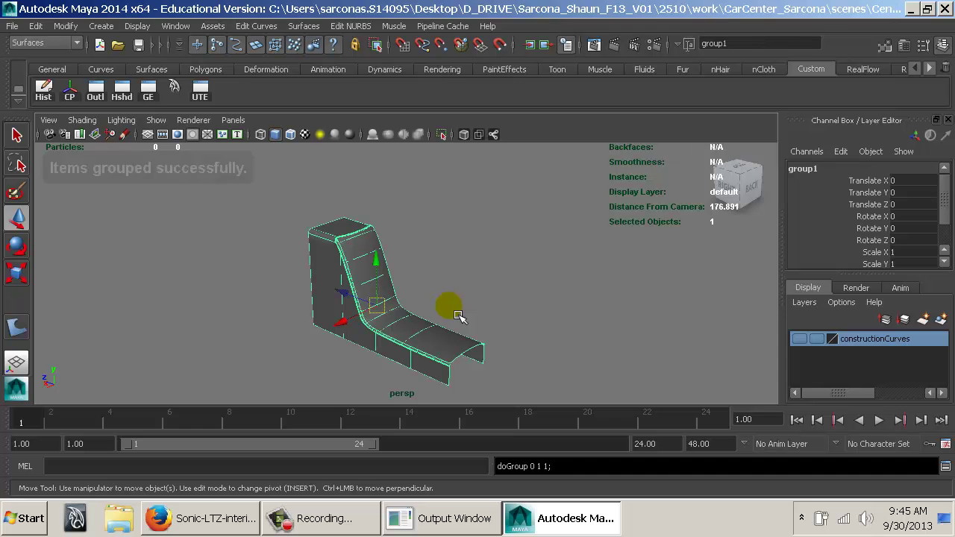
Set the surface group's Rotate Y to 180 so the model faces the front view.
key("e")
key("space")
left_click_drag(369, 313, 362, 338)
left_click_drag(429, 291, 489, 282, "alt")
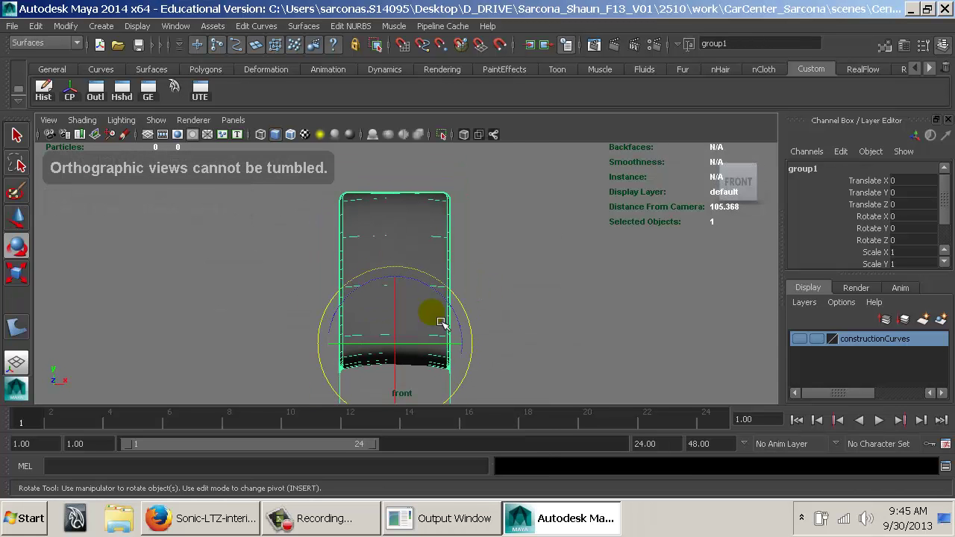
type("180")
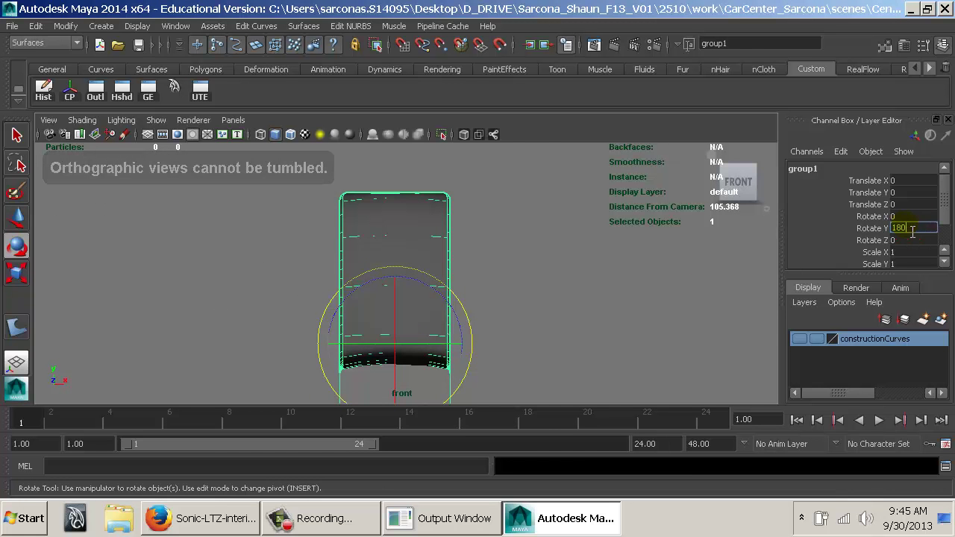
key("Return")
Examine the rotated group's orientation in the perspective and side views.
key("space")
left_click_drag(594, 326, 596, 301)
left_click_drag(529, 307, 748, 296, "alt")
left_click_drag(557, 310, 527, 323, "alt")
key("space")
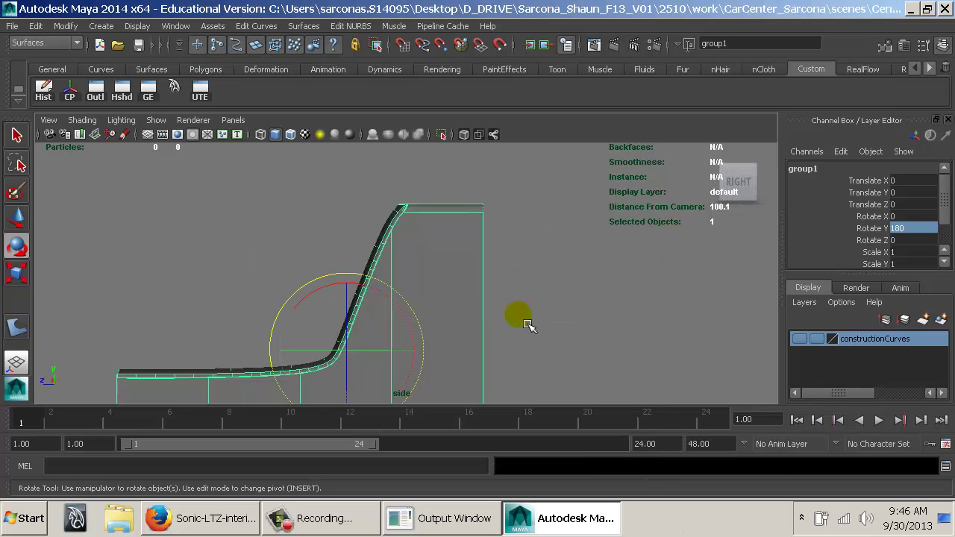
middle_click_drag(486, 325, 590, 294, "alt")
key("space")
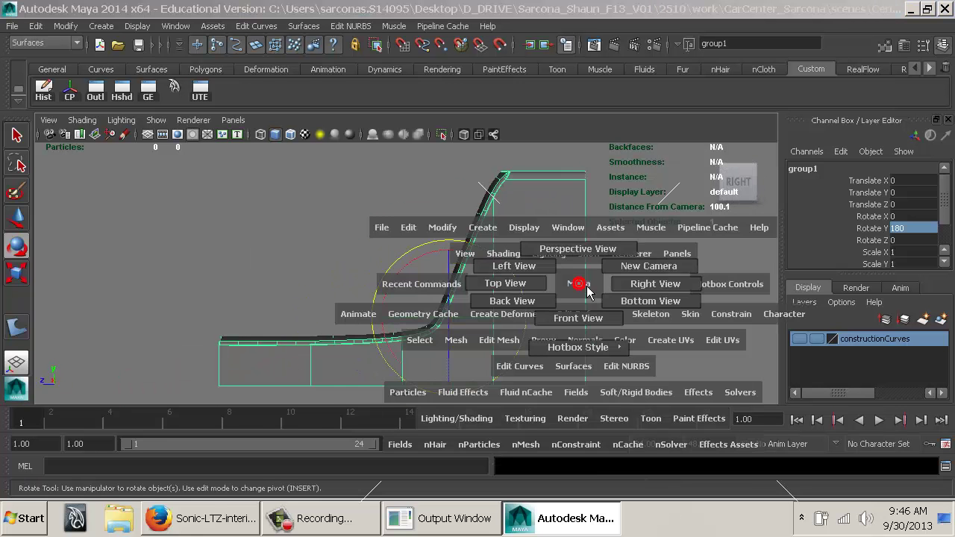
mouse_move(576, 316)
left_mouse_down()
mouse_move(577, 262)
mouse_move(577, 321)
left_mouse_up()
key("space")
left_click_drag(521, 284, 565, 267, "alt")
right_click_drag(561, 286, 568, 299, "alt")
left_click_drag(558, 297, 539, 244, "alt")
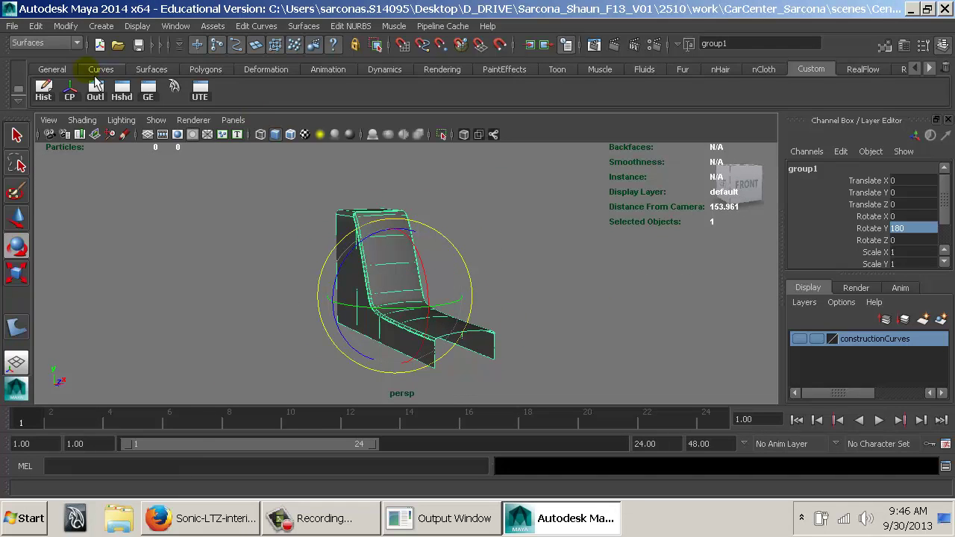
Ungroup the three rotated surfaces, select only the birail surface, and switch to the Select Tool.
left_click(36, 25)
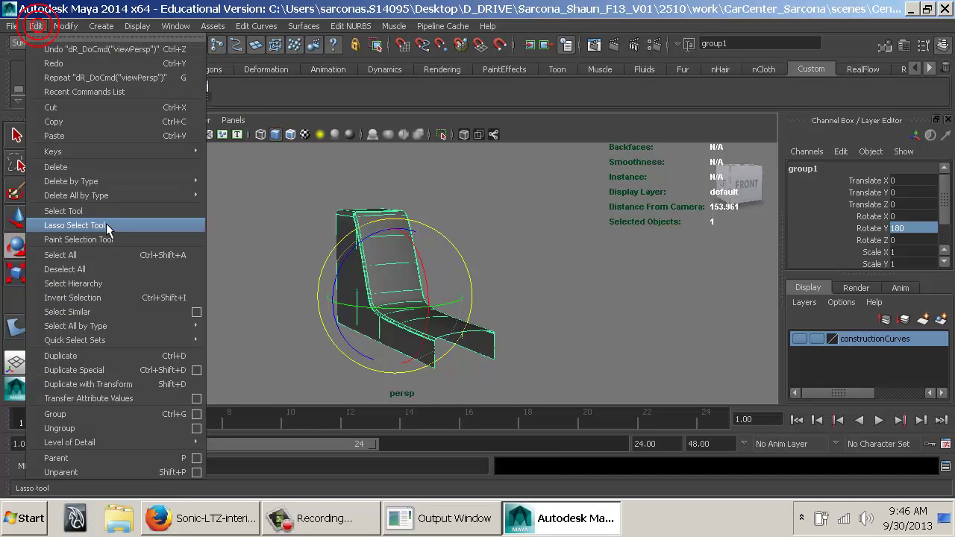
left_click(120, 429)
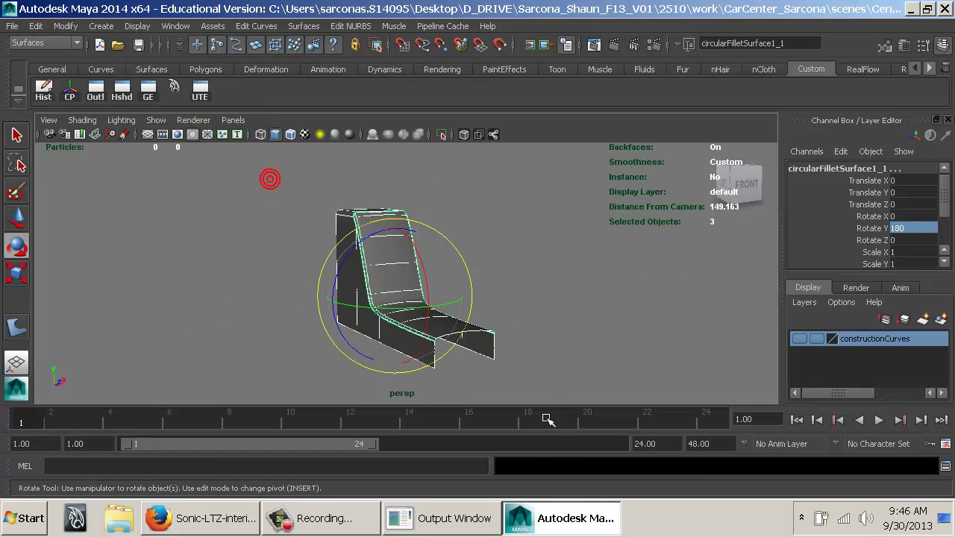
left_click(558, 353)
left_click(399, 243)
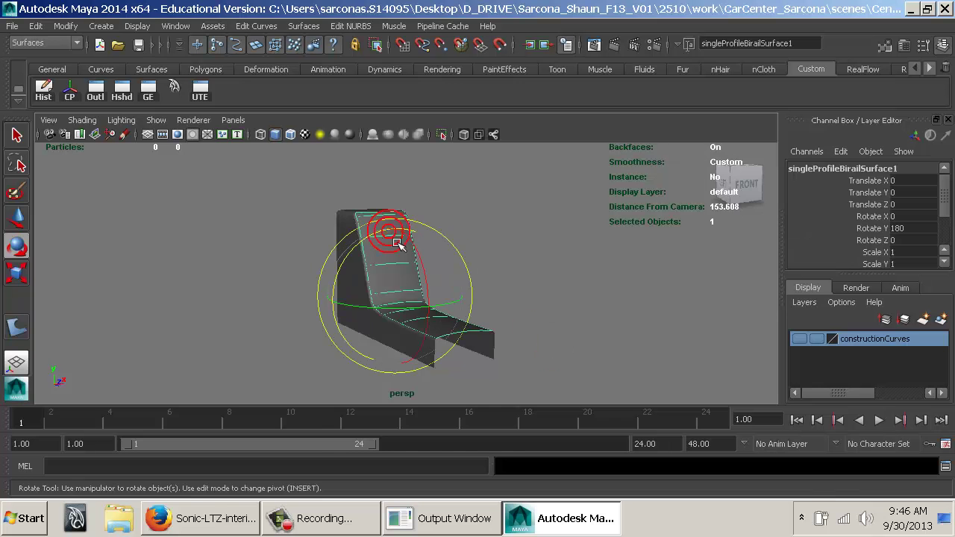
left_click_drag(395, 239, 399, 272, "alt")
key("q")
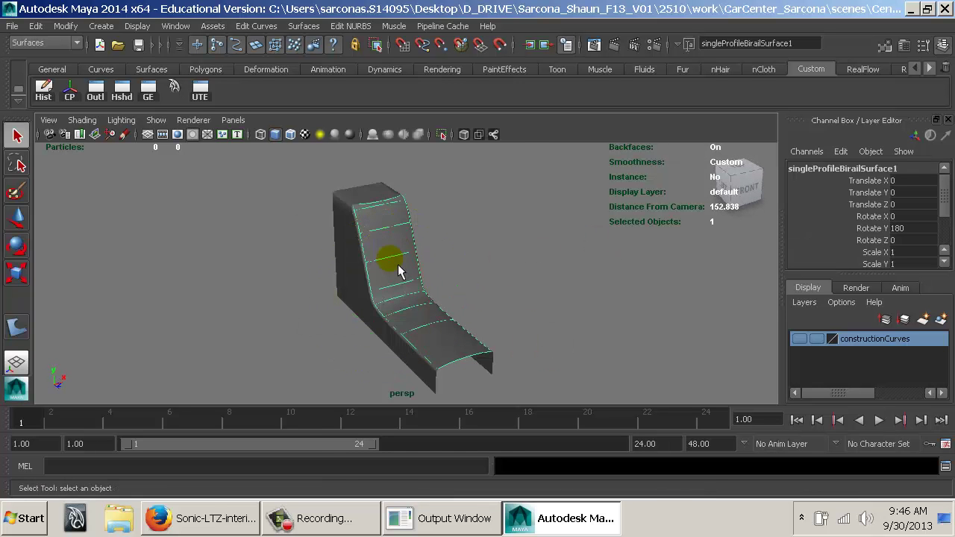
Move the birail surface slightly off position, by 0.145 in X and 0.082 in Z.
key("w")
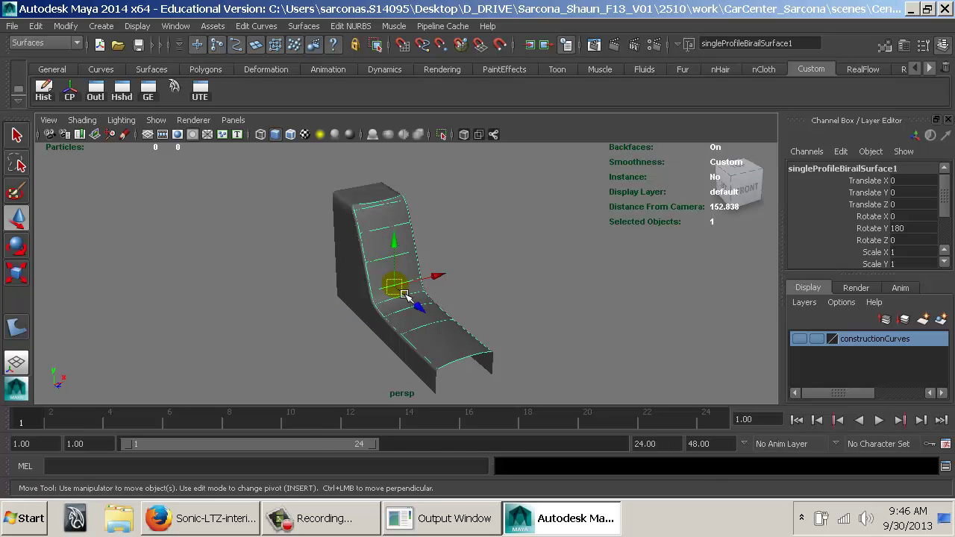
left_click_drag(404, 294, 407, 297)
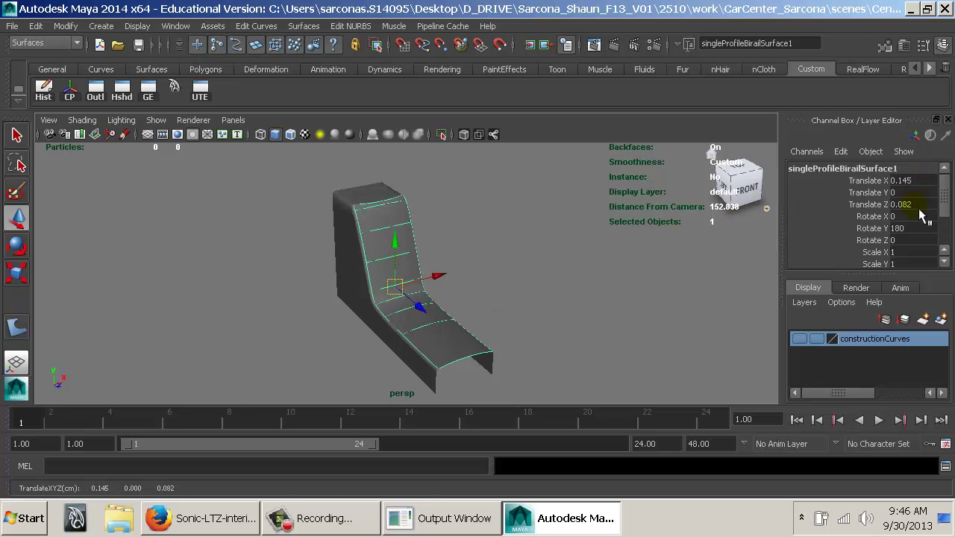
left_click(536, 251)
Select the fillet and birail surfaces, render a close-up of the fillet's upper corner, and inspect the gaps between the surfaces.
left_click_drag(340, 204, 405, 259, "ctrl+alt")
middle_click_drag(401, 259, 435, 284, "alt")
right_click_drag(435, 284, 615, 325, "alt")
middle_click_drag(524, 322, 523, 372, "alt")
left_click_drag(526, 376, 433, 326, "alt")
left_click(427, 325)
middle_click_drag(378, 290, 295, 185, "alt")
left_click(289, 225, "shift")
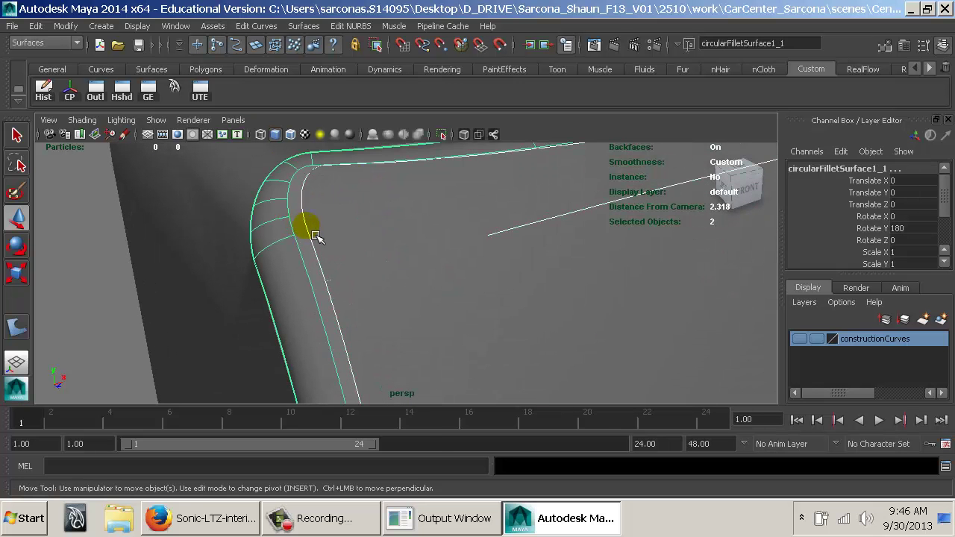
left_click(616, 45)
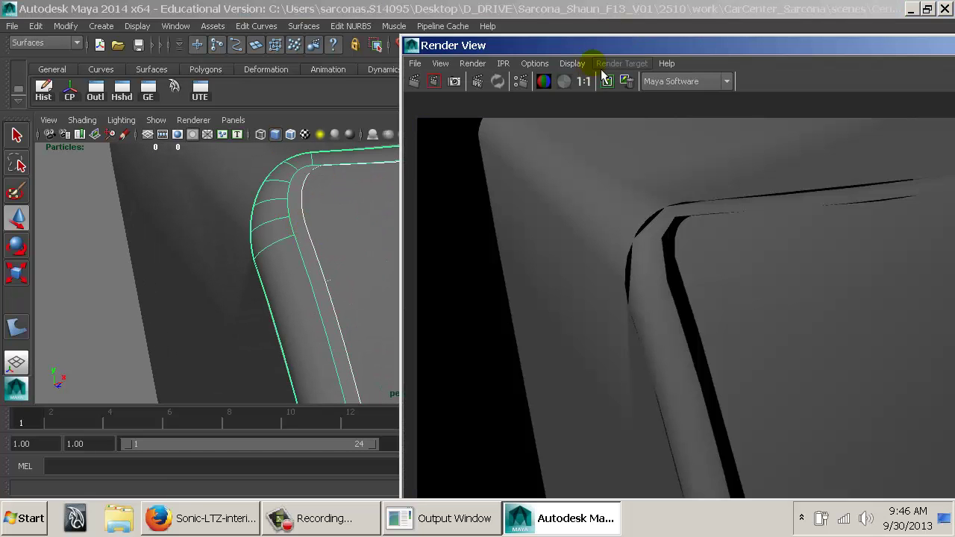
left_click(411, 45)
left_click(438, 164)
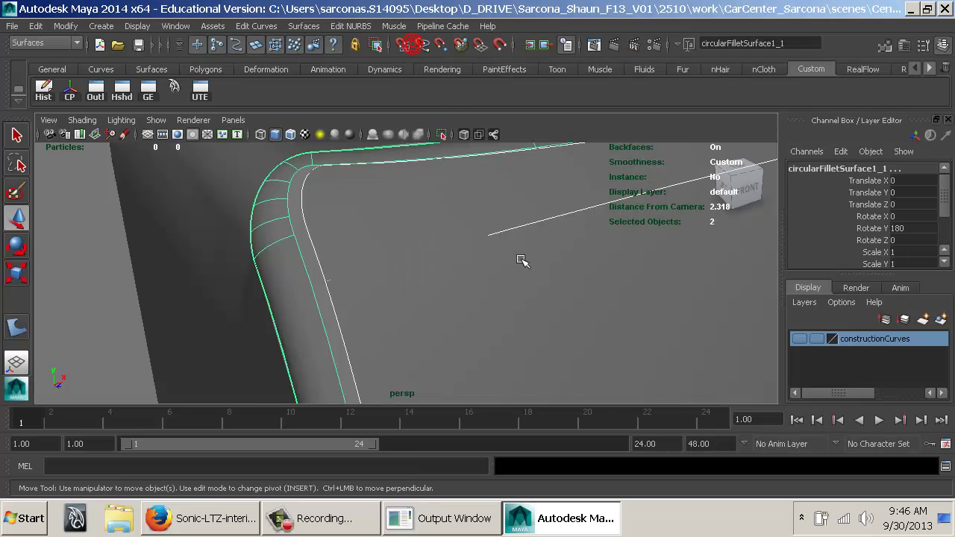
Reset the birail surface's Translate X and Translate Z to 0.
right_click_drag(655, 273, 305, 223, "alt")
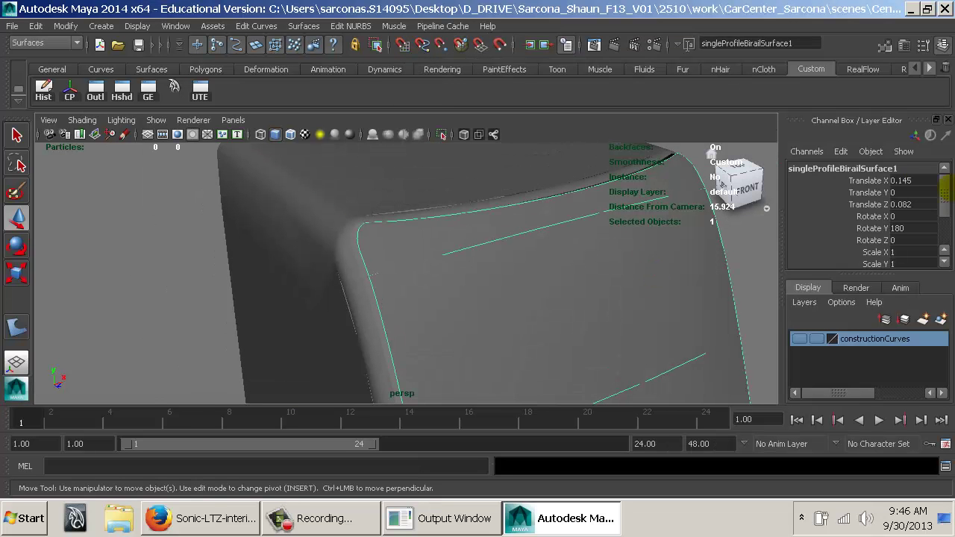
type("0")
key("Return")
left_click(915, 207)
type("0")
key("Return")
Check the lofted and fillet surfaces' transform values, examine the whole console, and clear the selection.
left_click(382, 192)
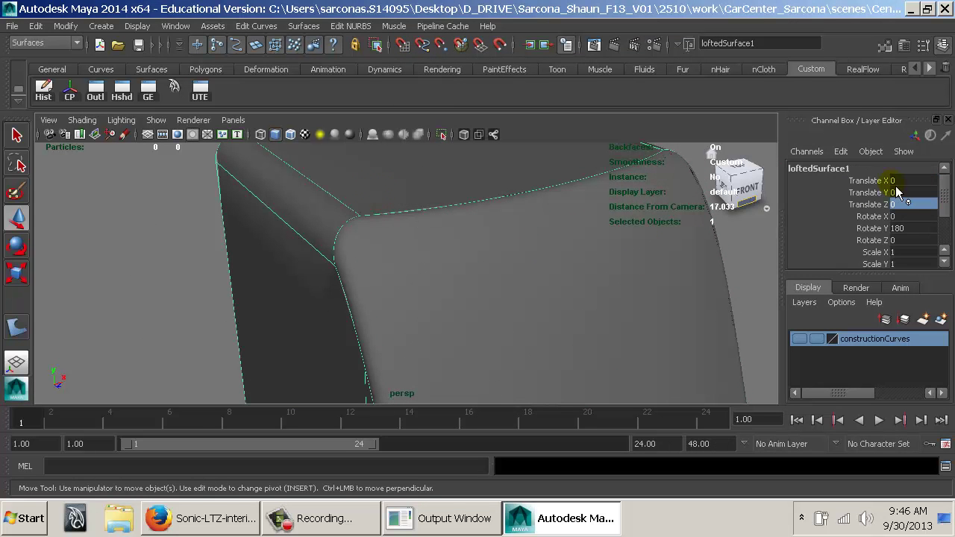
left_click(354, 252)
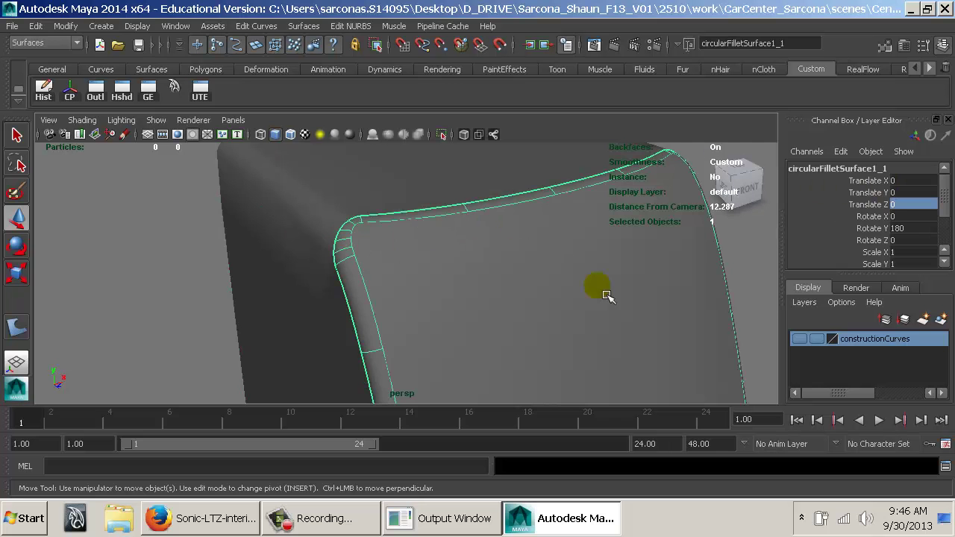
right_click_drag(698, 300, 299, 255, "alt")
middle_click_drag(635, 290, 484, 239, "alt")
right_click_drag(557, 223, 264, 222, "alt")
left_click(422, 262)
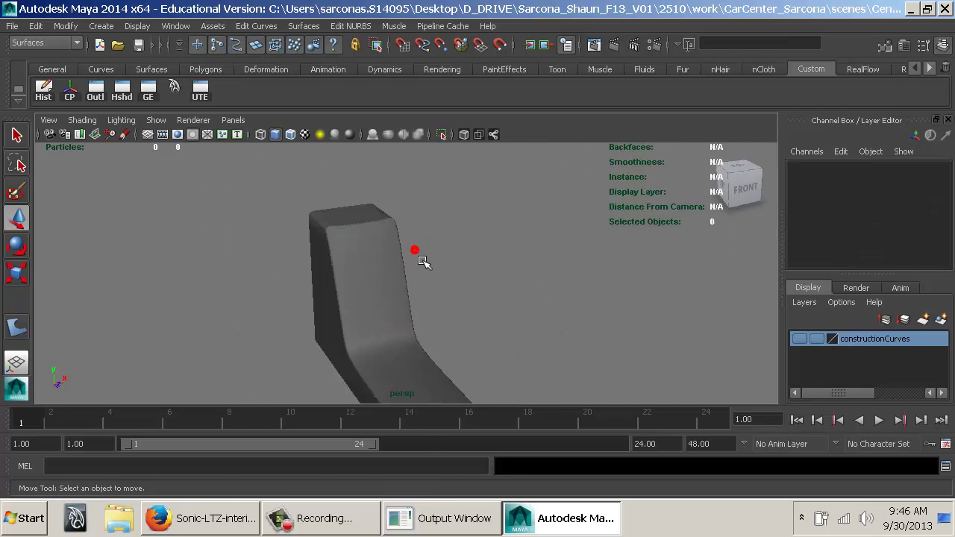
left_click(409, 302)
left_click(447, 286)
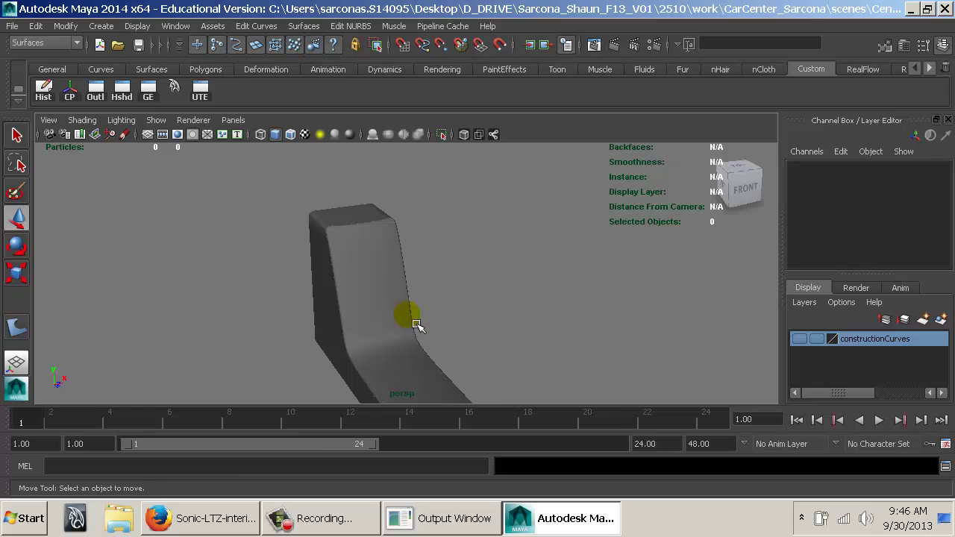
Switch to Firefox, return to the image search, and search for "sonic radio".
left_click(211, 522)
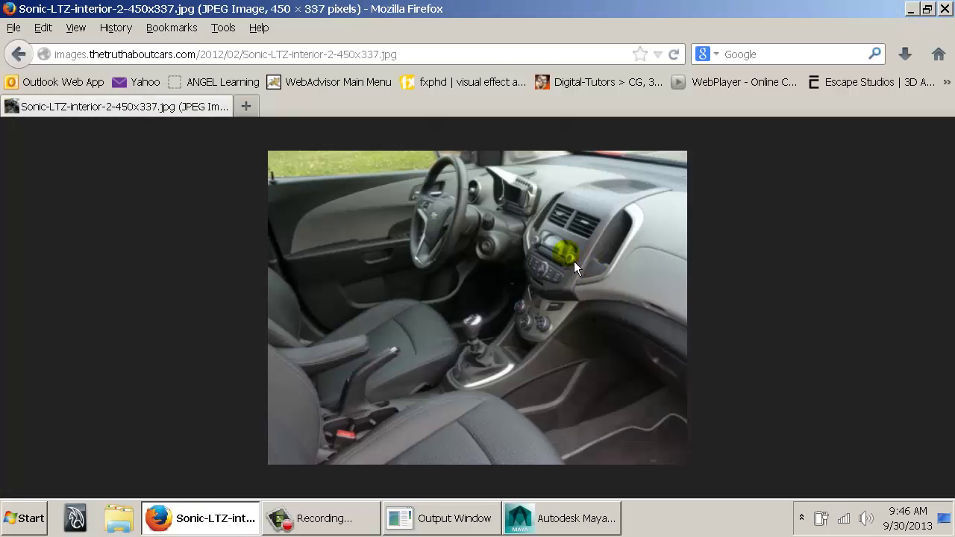
key("alt+Left")
scroll(588, 275, "down", 5)
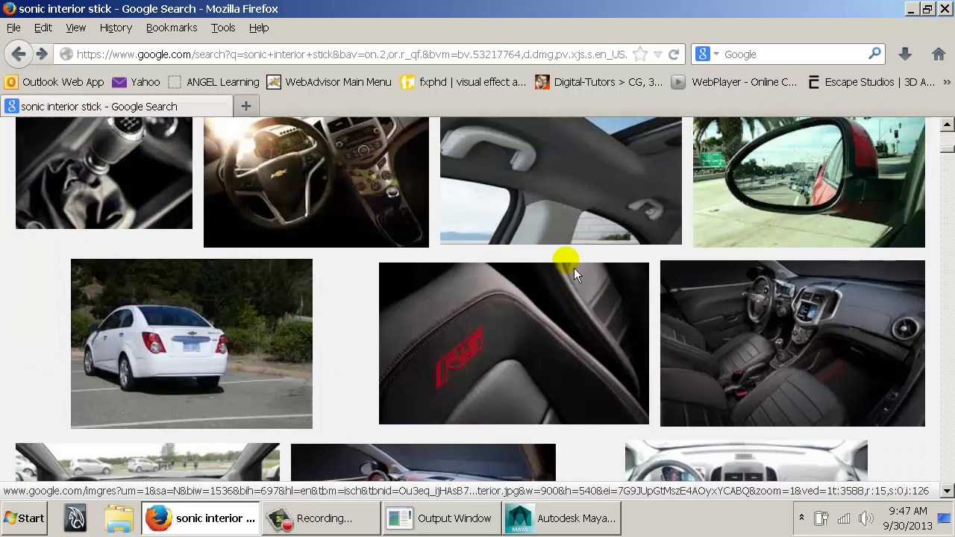
left_click_drag(163, 179, 381, 183)
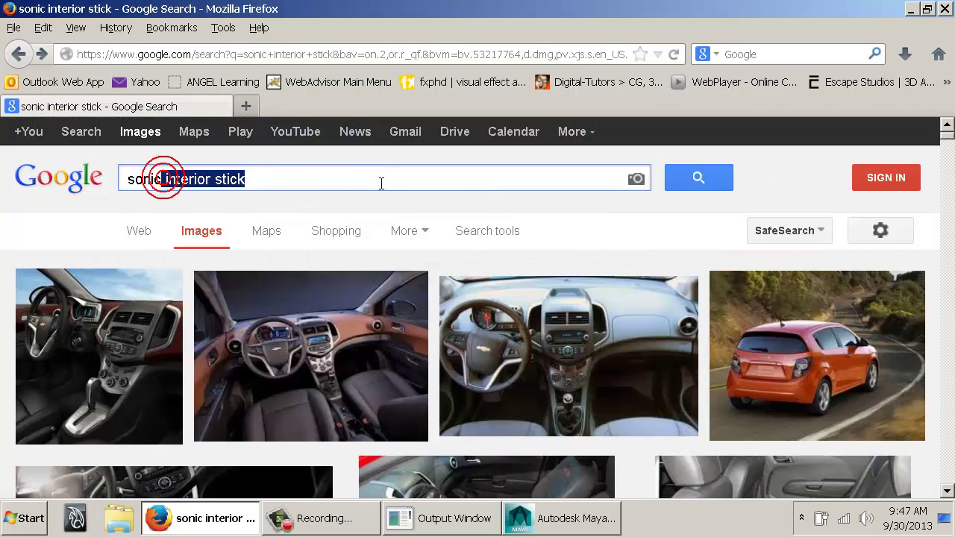
key("BackSpace")
type("radio")
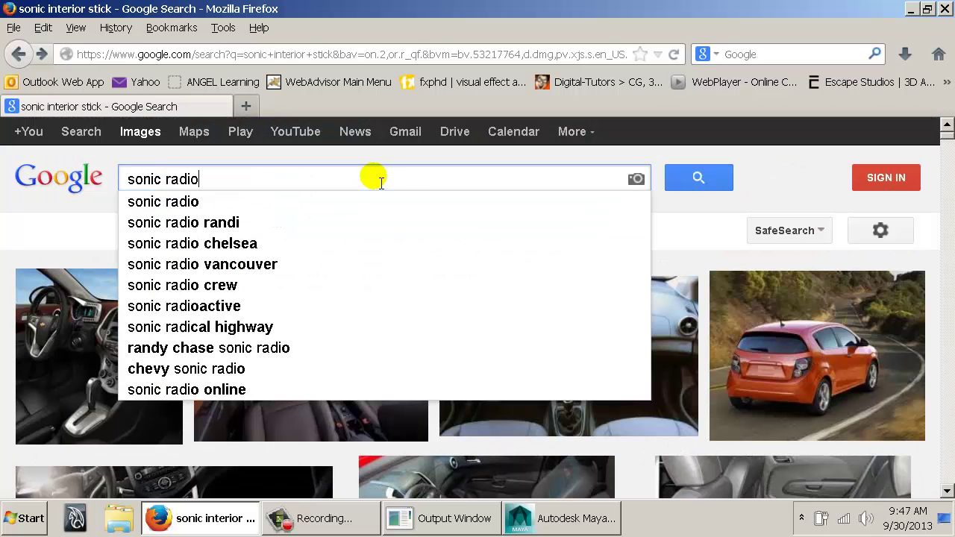
key("Return")
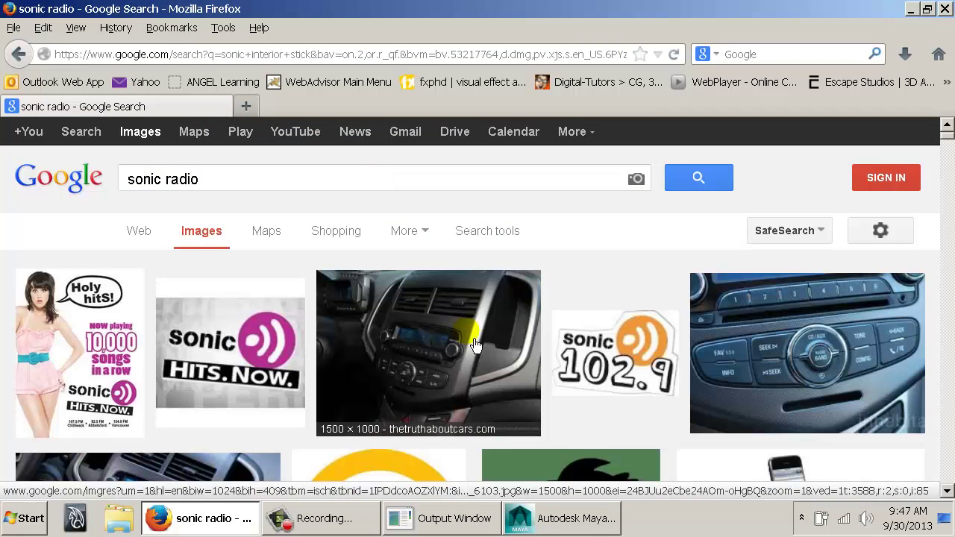
Find the 2012 Chevrolet Sonic hatchback radio image in the results and open it at full size.
scroll(465, 335, "down", 5)
scroll(208, 330, "up", 2)
left_click(207, 329)
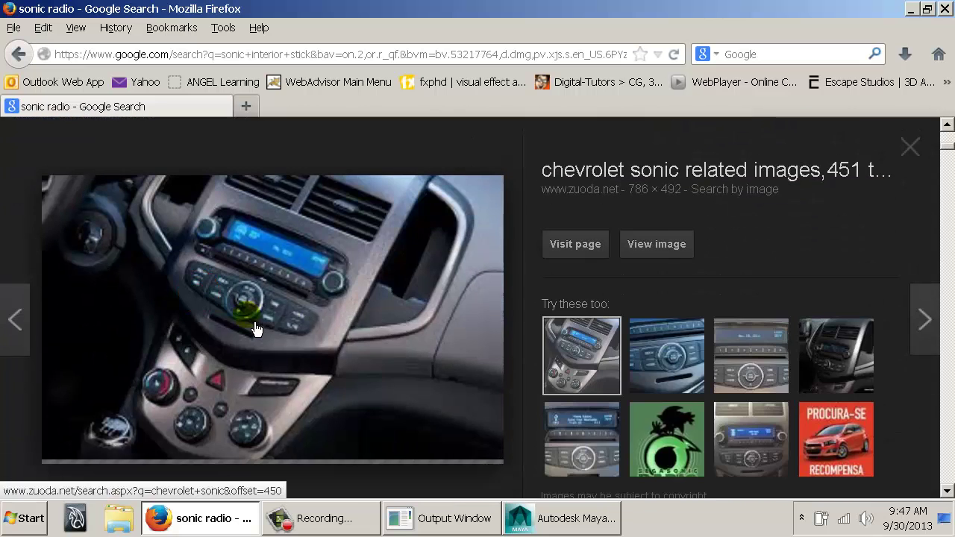
left_click(676, 246)
left_click(473, 345)
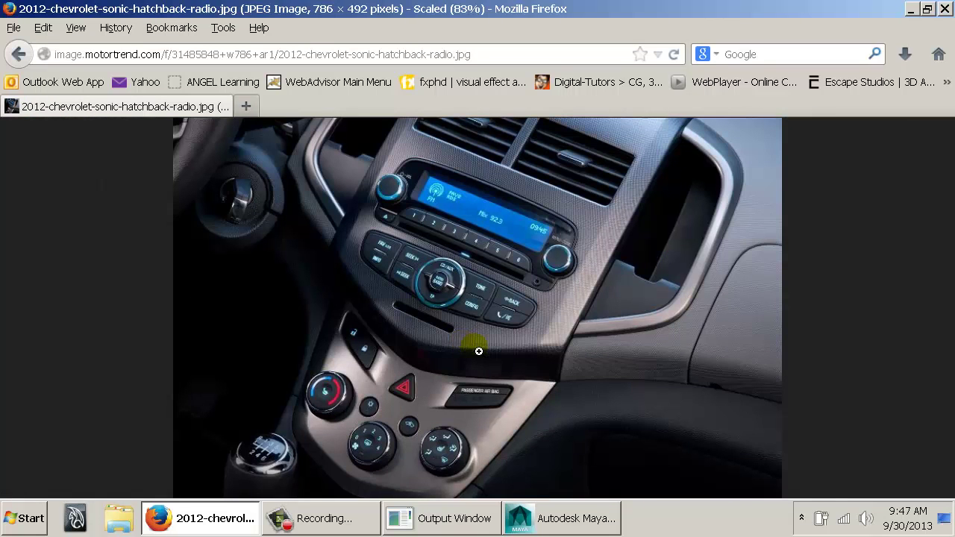
left_click(531, 261)
Examine the radio, button panel and climate controls in the reference photo for details to model.
scroll(550, 335, "down", 2)
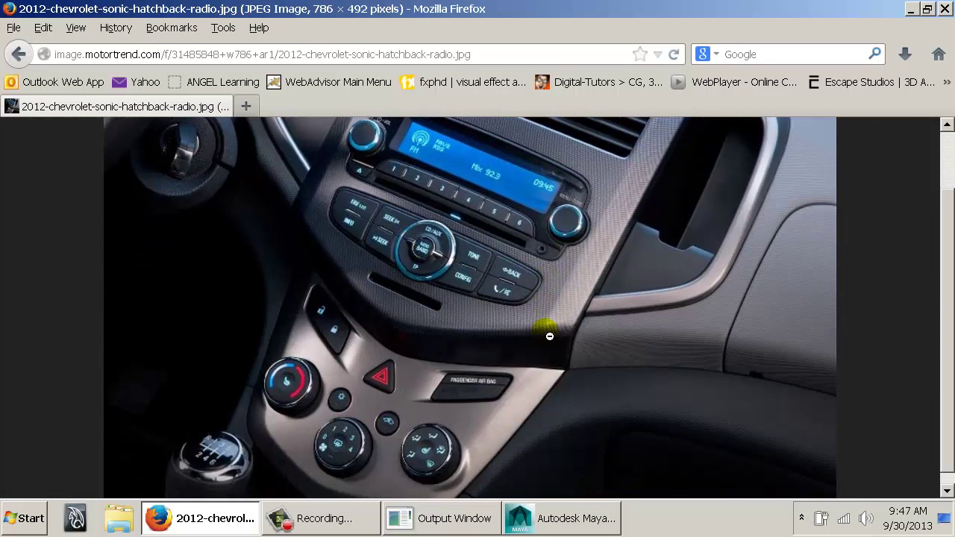
scroll(468, 256, "up", 2)
scroll(497, 280, "down", 2)
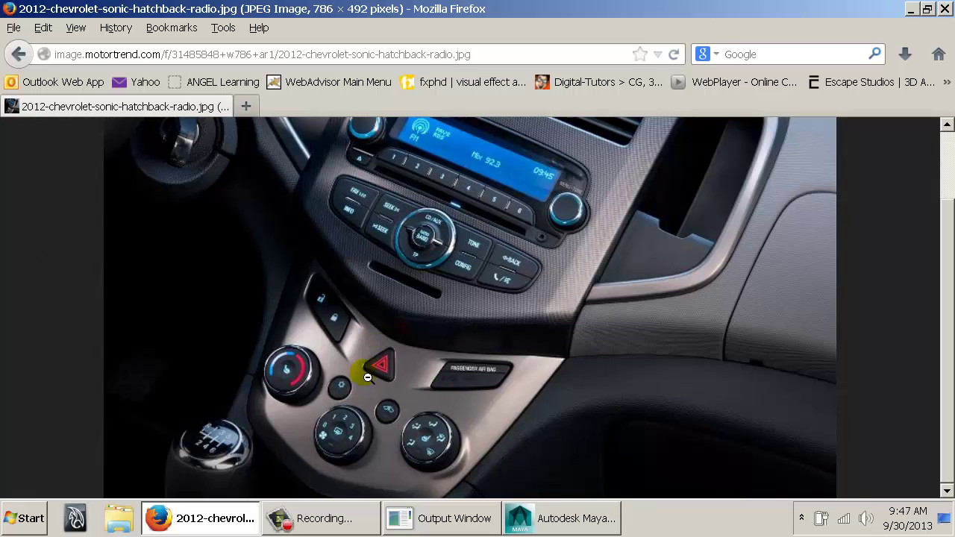
scroll(375, 348, "up", 2)
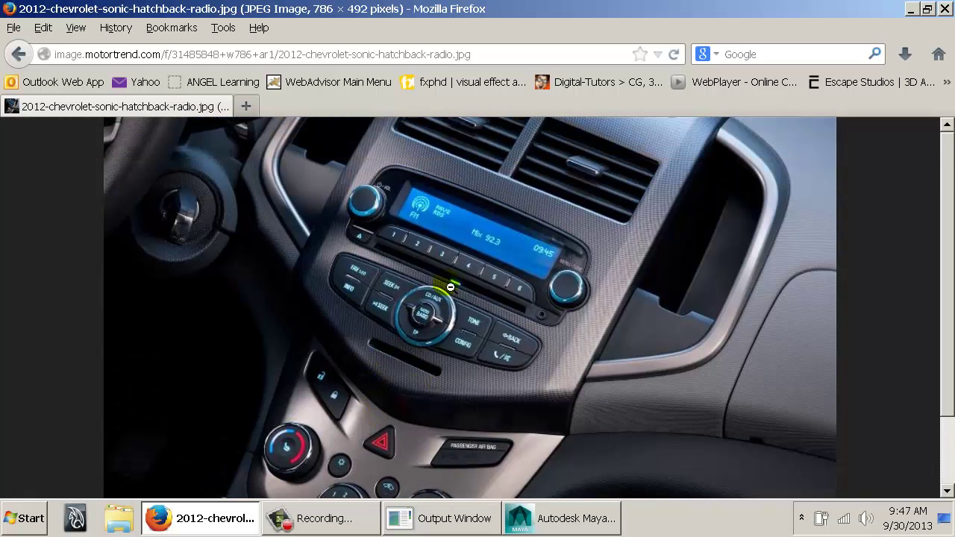
left_click(504, 282)
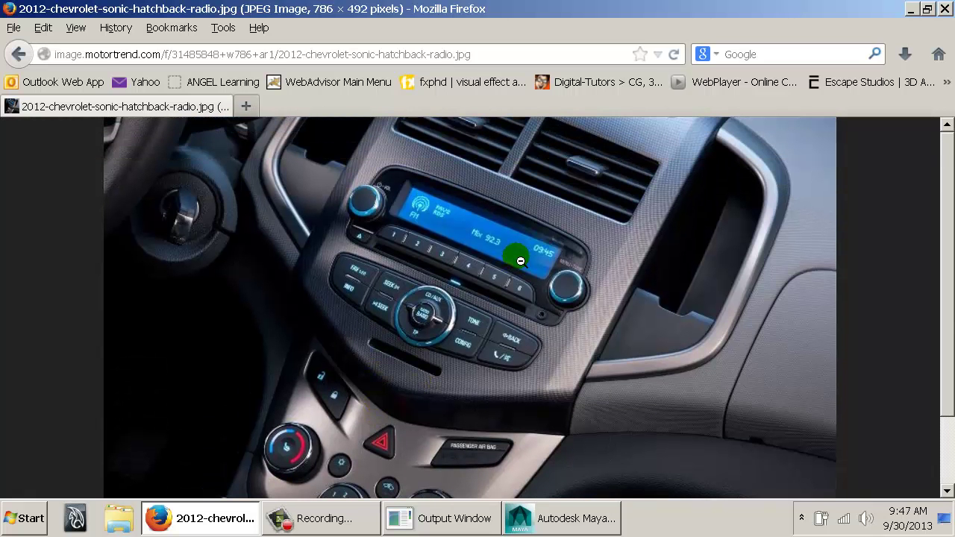
Switch back to Maya and create a NURBS sphere.
key("alt+Tab")
left_click(380, 276)
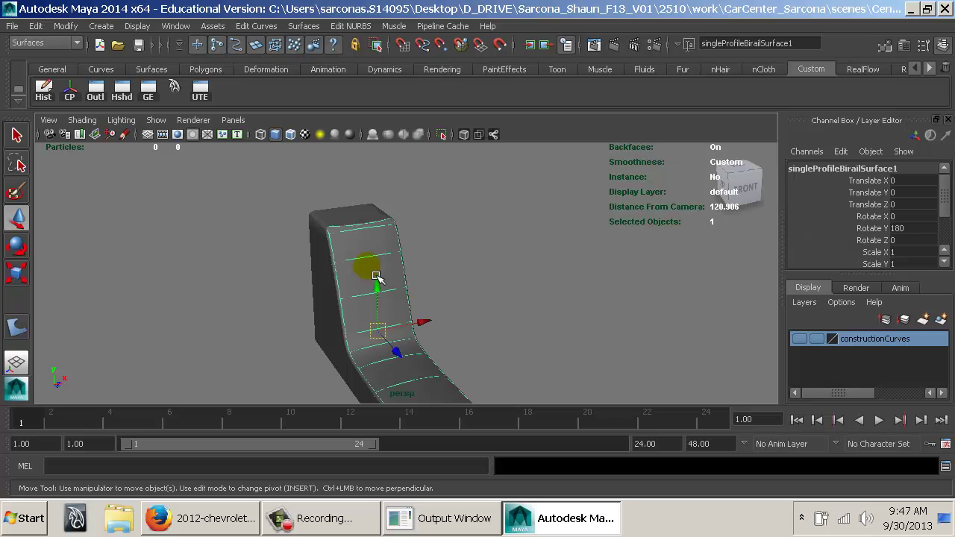
left_click_drag(376, 277, 408, 279, "alt")
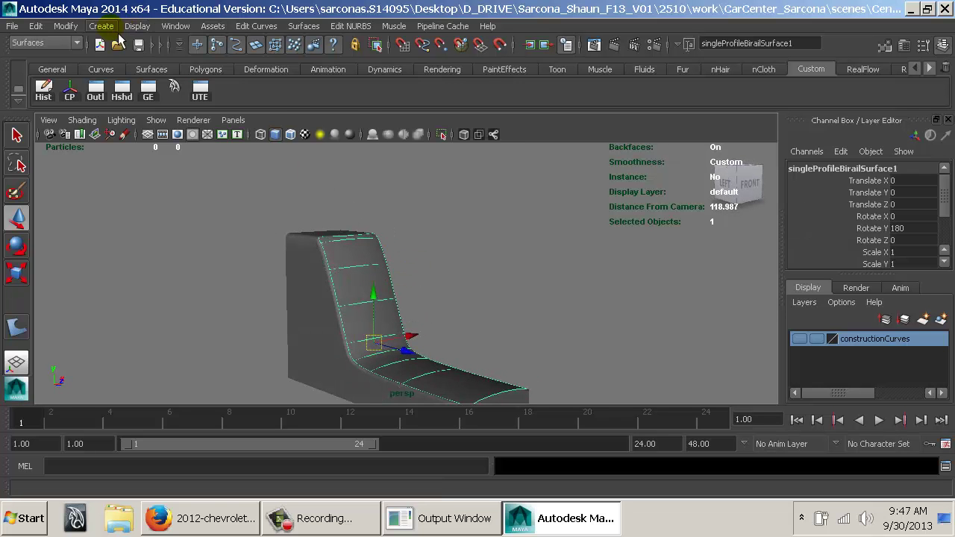
left_click(112, 27)
mouse_move(126, 51)
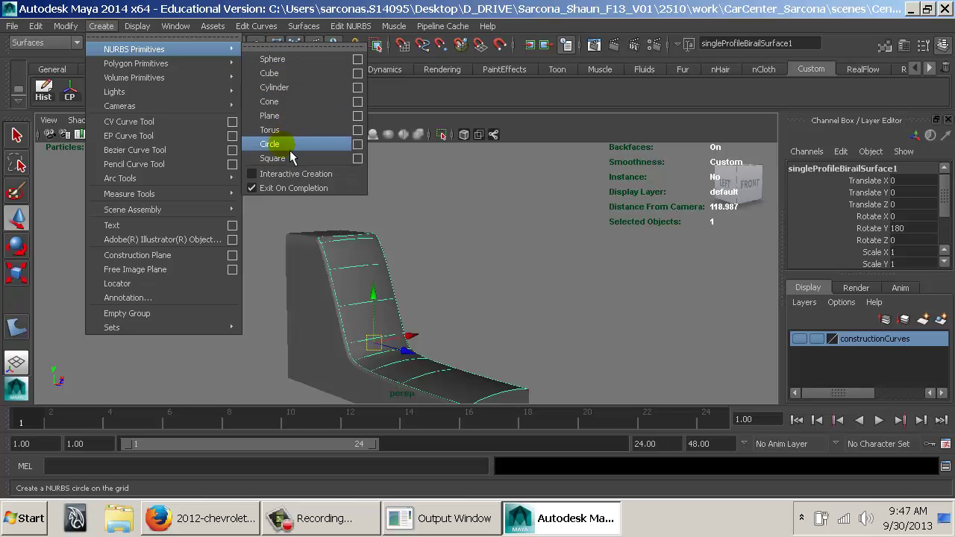
left_click(312, 68)
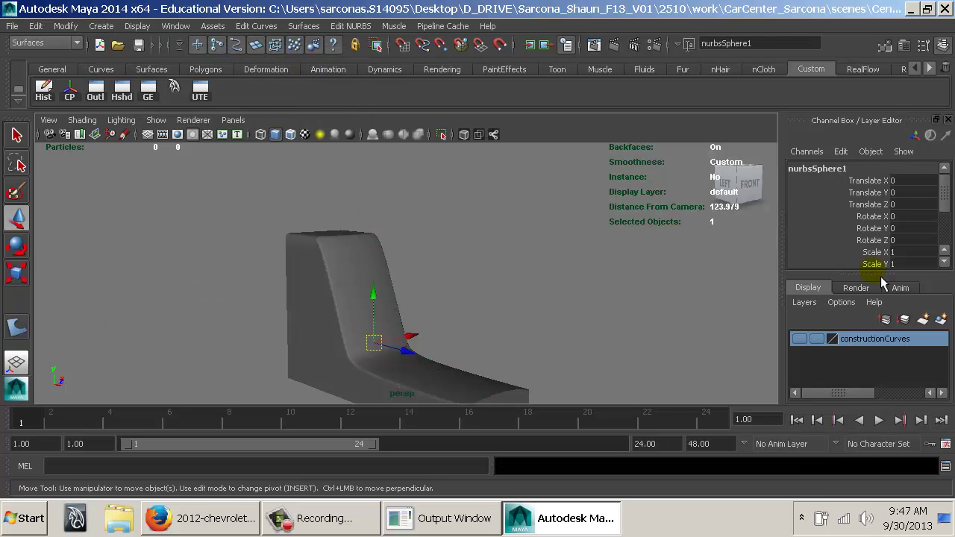
Set the sphere's Degree to Linear and its Sections to 4 in the makeNurbSphere1 inputs.
scroll(883, 256, "down", 3)
left_click(849, 251)
scroll(896, 250, "down", 3)
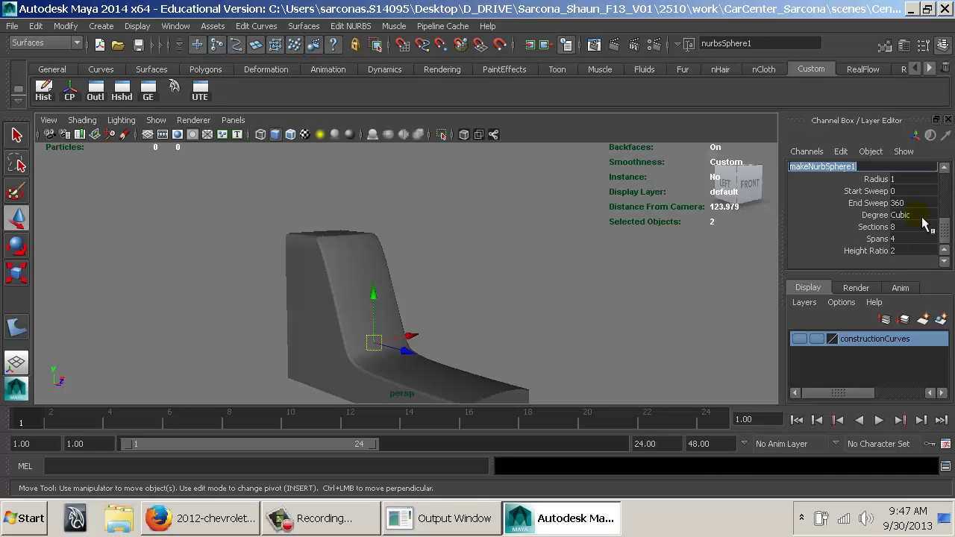
left_click(916, 215)
left_click(918, 228)
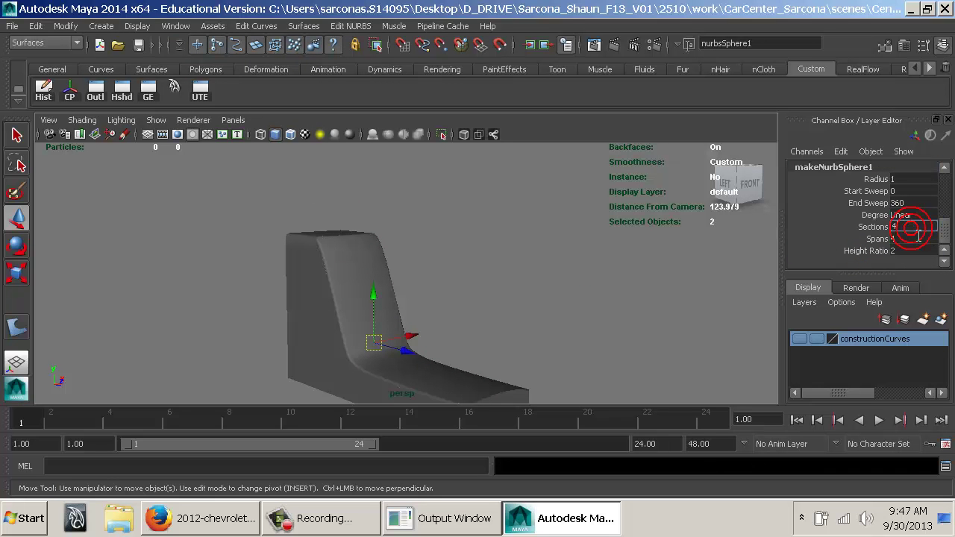
Move the sphere above the console's lower front part to Translate Y 9.163 and Z 19.22, and frame it.
left_click_drag(406, 350, 503, 382)
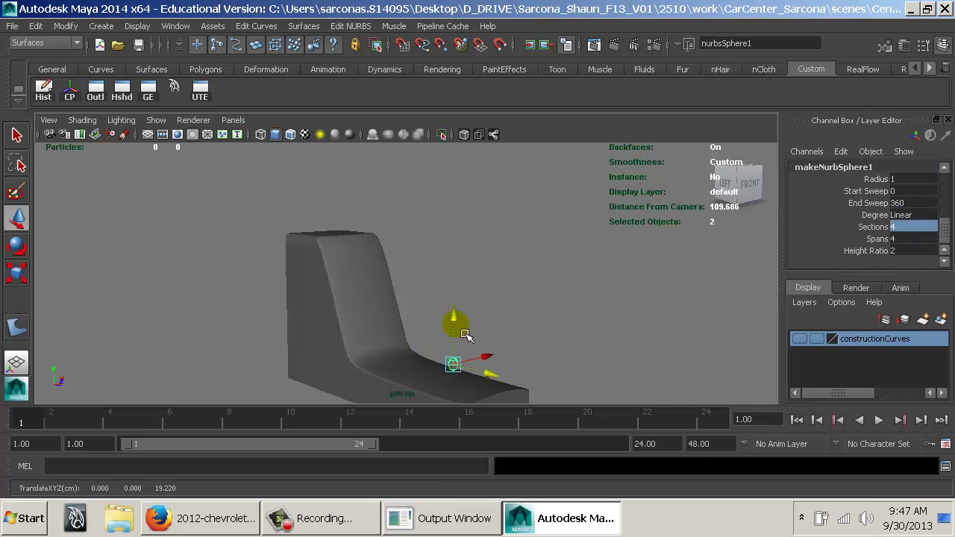
left_click_drag(456, 315, 507, 289)
key("f")
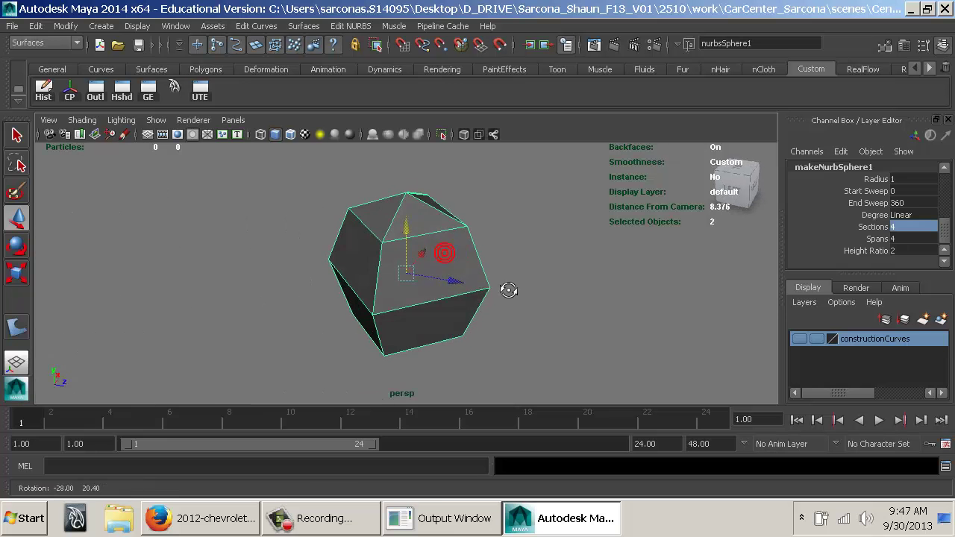
Try 2 spans on the sphere, and settle on 3 for its Spans value.
left_click(907, 239)
type("2")
key("Return")
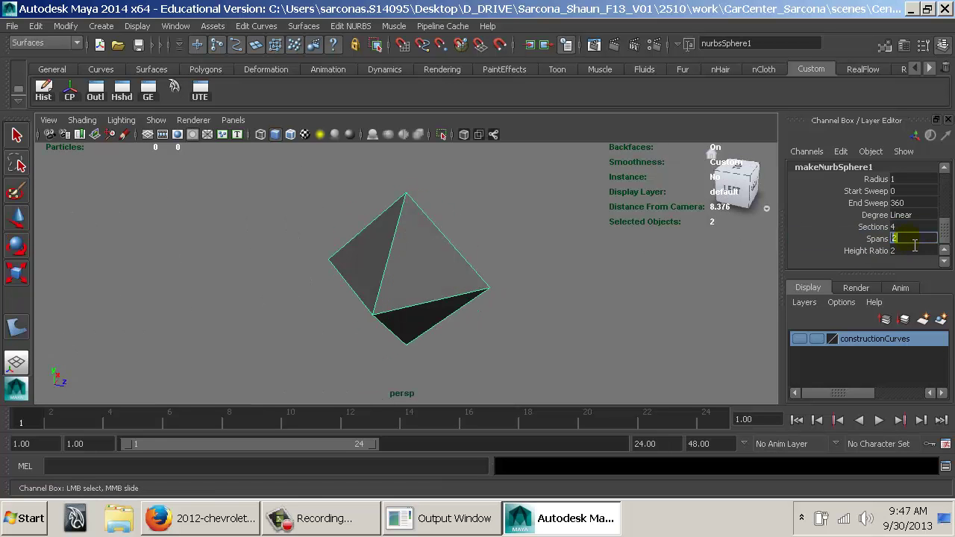
type("3")
key("Return")
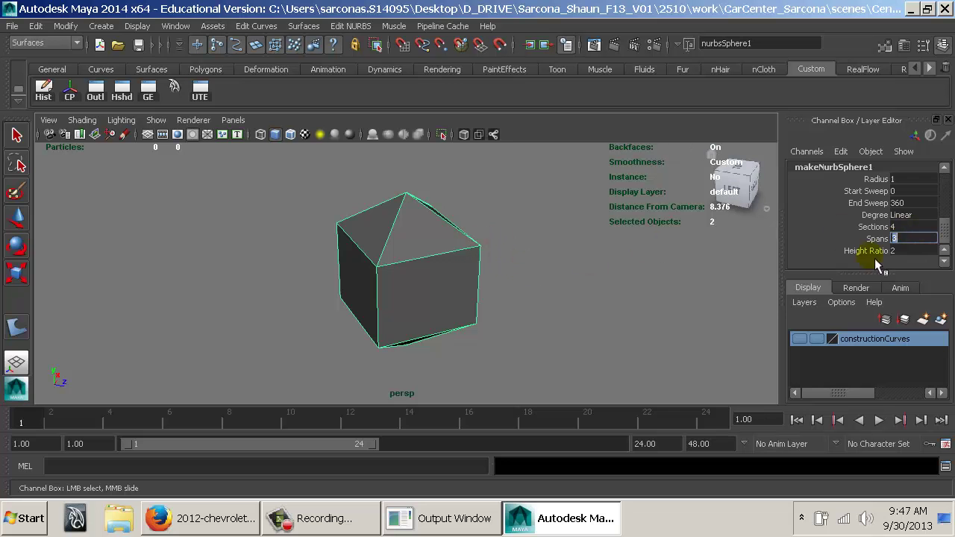
left_click(877, 238)
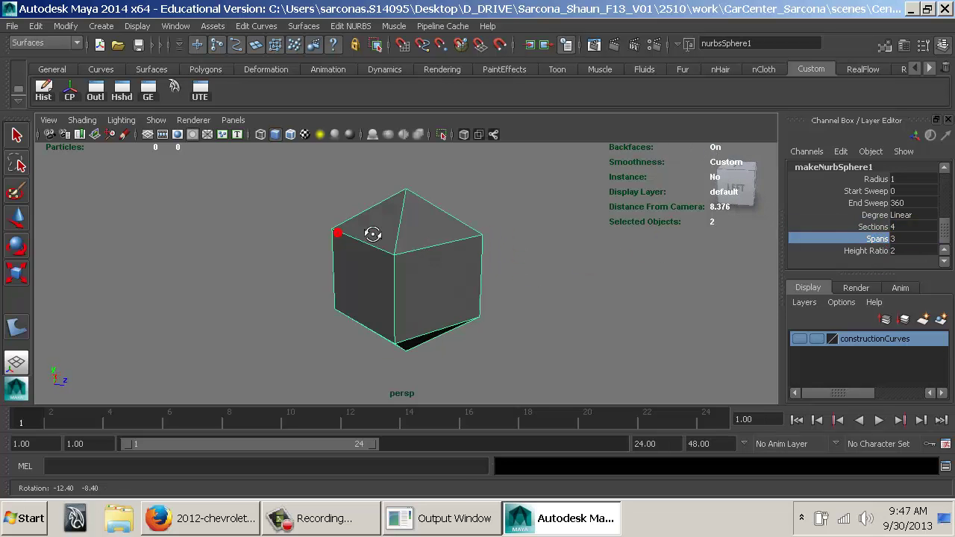
Scale the sphere's top and bottom pole CVs vertically with their neighbouring rows to flatten both ends into a box shape.
right_click(397, 196)
left_click(347, 195)
left_click(409, 187)
key("w")
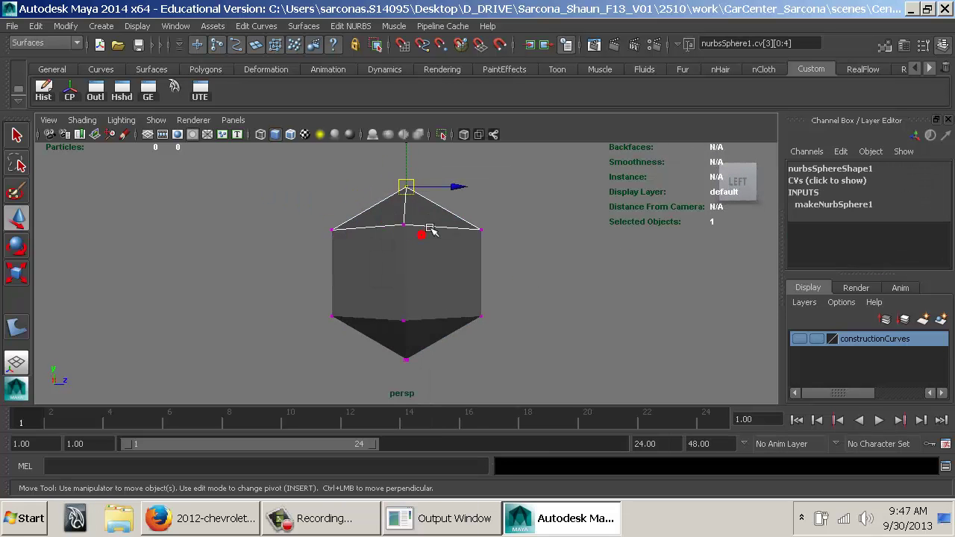
key("r")
left_click_drag(416, 217, 416, 247)
left_click_drag(478, 258, 396, 320, "alt")
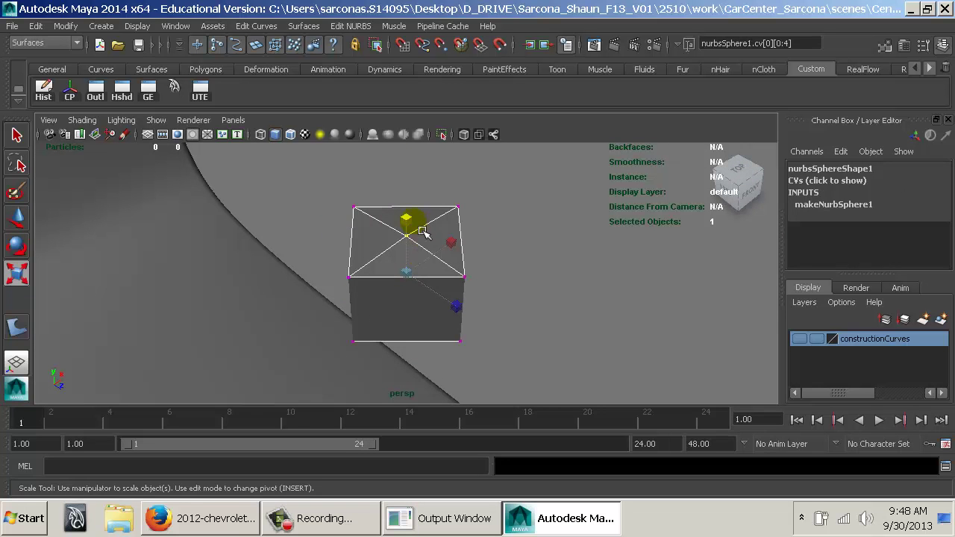
left_click_drag(415, 228, 416, 232)
Return to object mode, create a NURBS cube at the origin, check its separate faces, and delete the whole cube.
key("F8")
left_click_drag(437, 284, 426, 305, "alt")
left_click(101, 26)
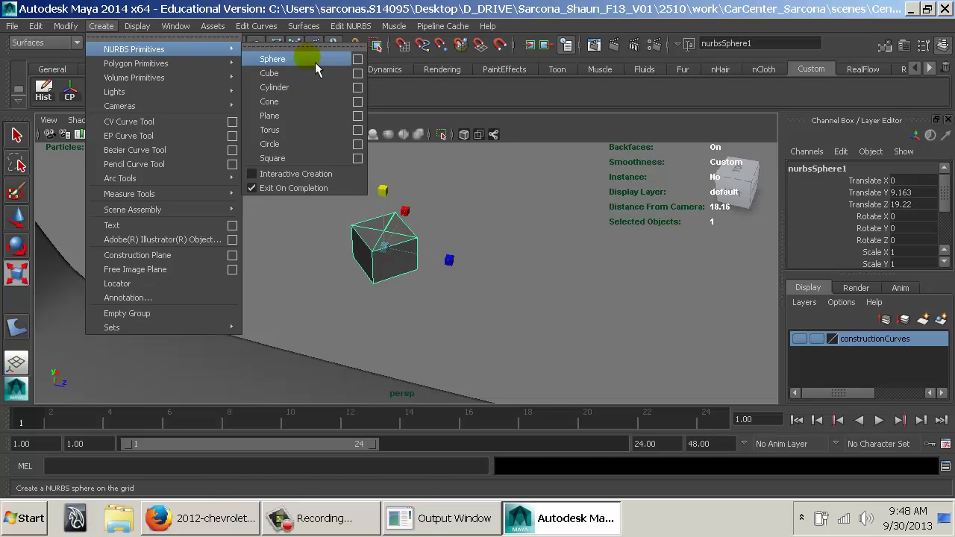
left_click(312, 77)
key("w")
key("f")
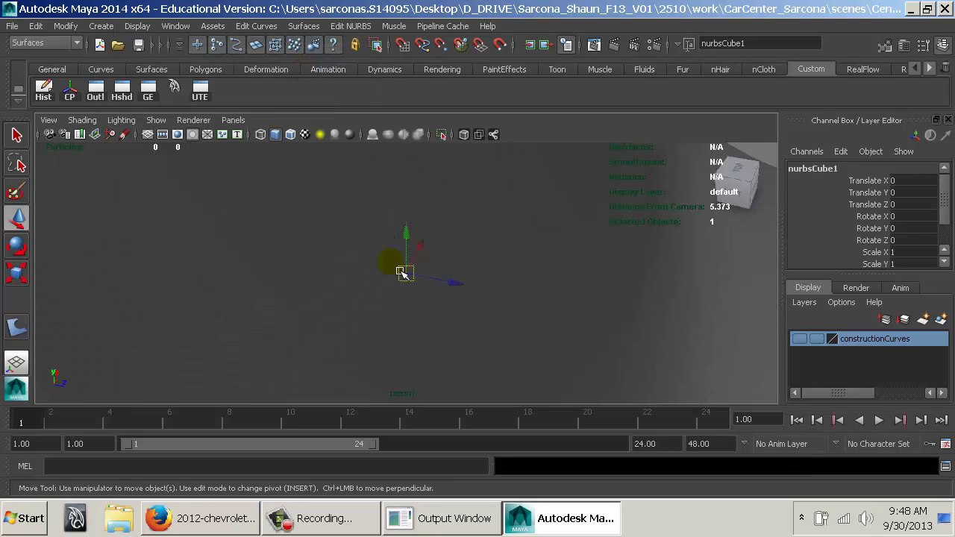
left_click_drag(403, 272, 482, 255, "alt")
left_click(447, 216)
left_click(345, 241)
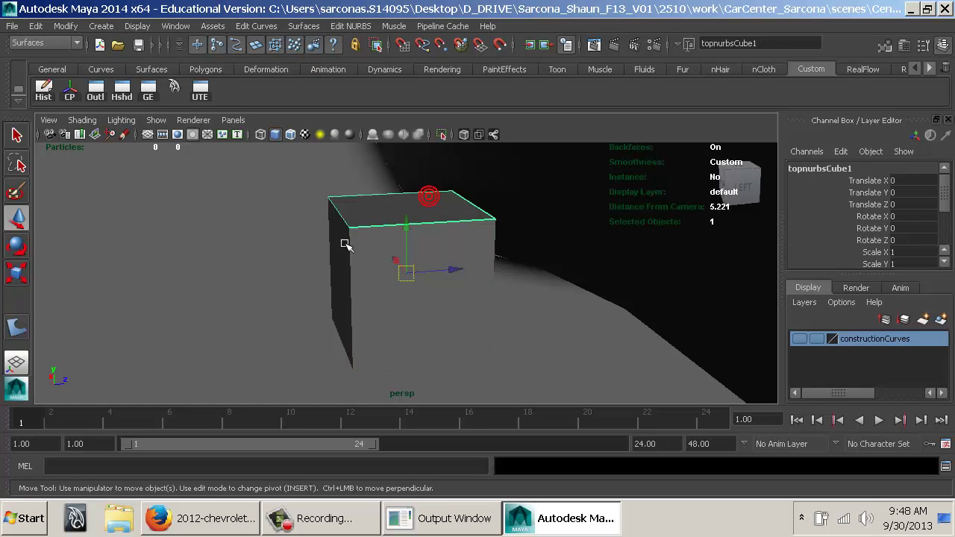
left_click(369, 288)
left_click(366, 285)
key("Up")
key("Delete")
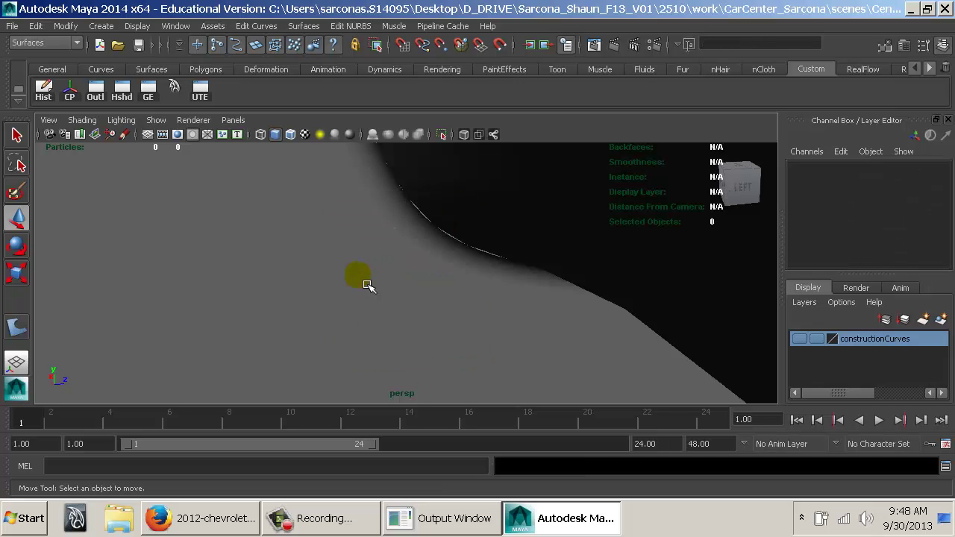
Select the box-shaped sphere above the console's lower front part and set its Rotate Y to 45.
right_click_drag(671, 304, 230, 130, "alt")
right_click_drag(637, 173, 454, 190, "alt")
middle_click_drag(455, 189, 445, 205, "alt")
left_click_drag(457, 225, 473, 305)
key("f")
right_click_drag(473, 304, 445, 293, "alt")
key("e")
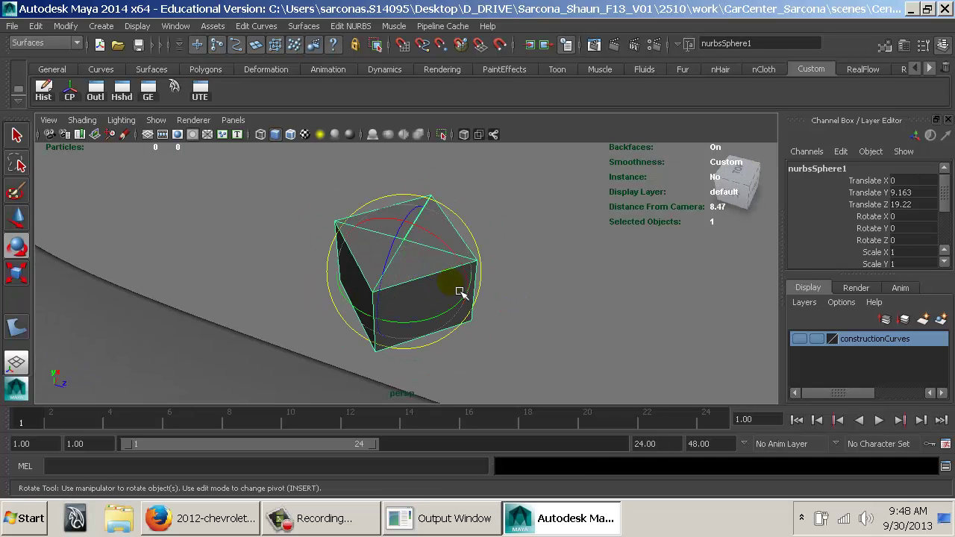
left_click_drag(431, 331, 403, 317)
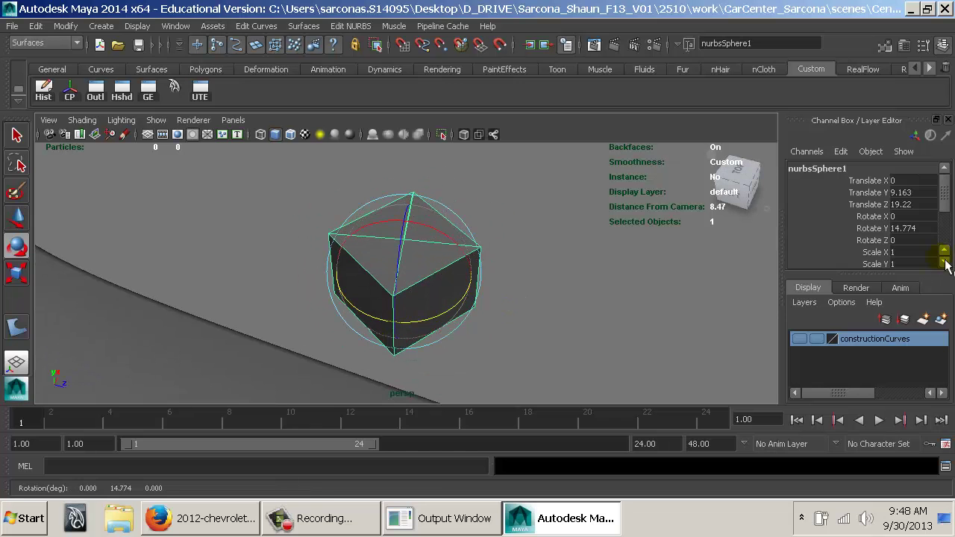
key("Tab")
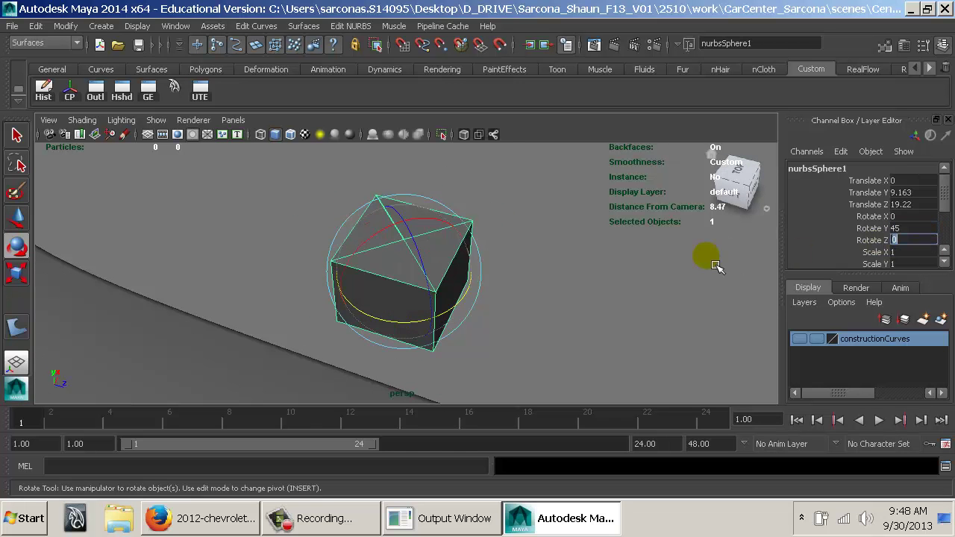
Freeze the box's Translate, Rotate and Scale transformations, with Preserve normals on and Lock normals set to Never.
left_click(66, 26)
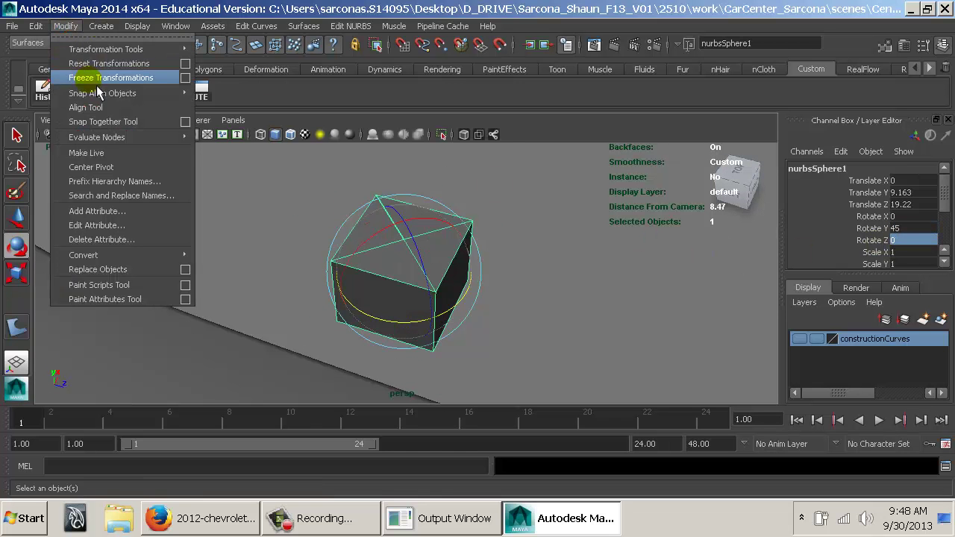
left_click(185, 79)
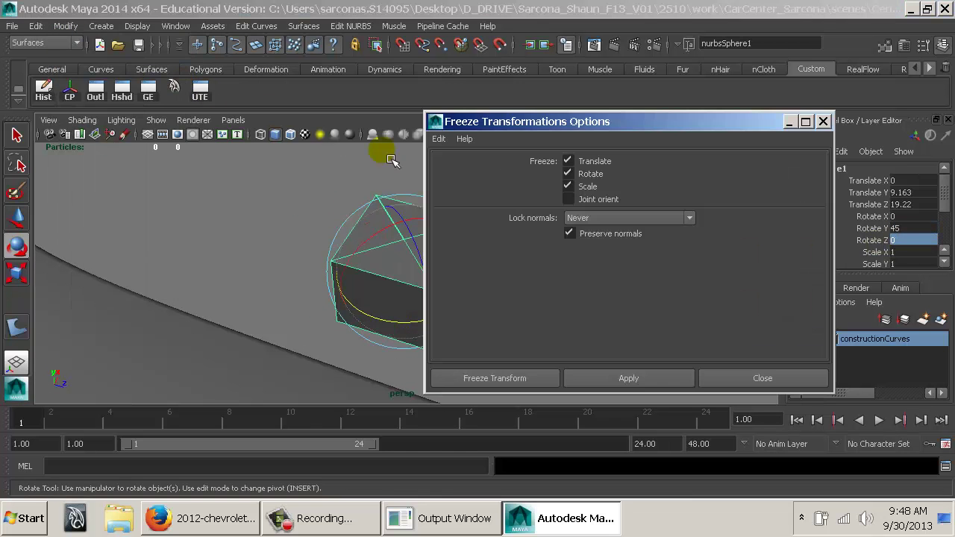
left_click(531, 379)
key("q")
key("w")
left_click_drag(541, 267, 547, 257, "alt")
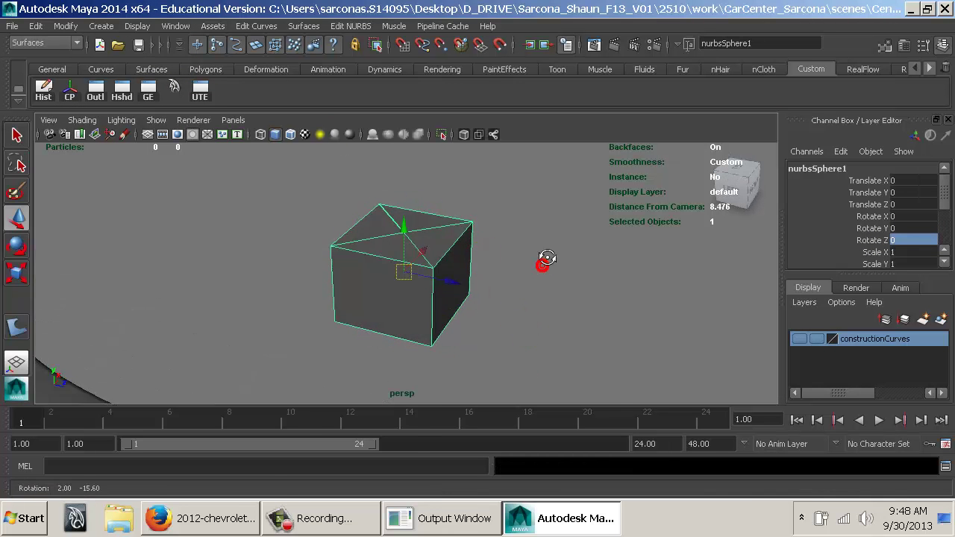
Move the box to the console's upper sloped front at Translate Y 3.662 and Z -24.57, and tilt it to Rotate X 63.943.
right_click_drag(547, 258, 433, 246, "alt")
middle_click_drag(432, 245, 557, 239, "alt")
left_click_drag(598, 281, 291, 213)
middle_click_drag(313, 222, 465, 324, "alt")
left_click_drag(429, 315, 362, 299)
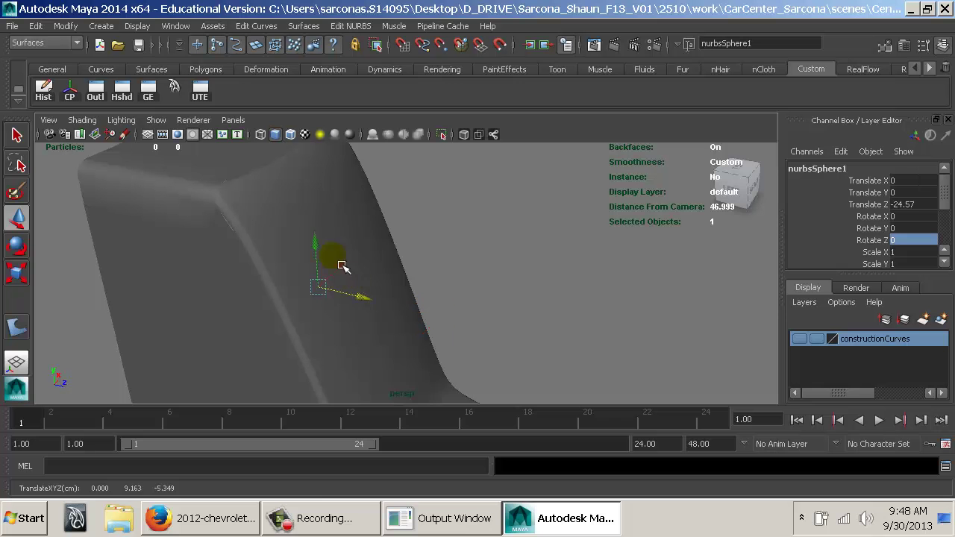
key("e")
left_click_drag(327, 247, 364, 279)
Scale the box up uniformly to 2.903 and move it out of the console's sloped face to Translate Z -23.055.
key("r")
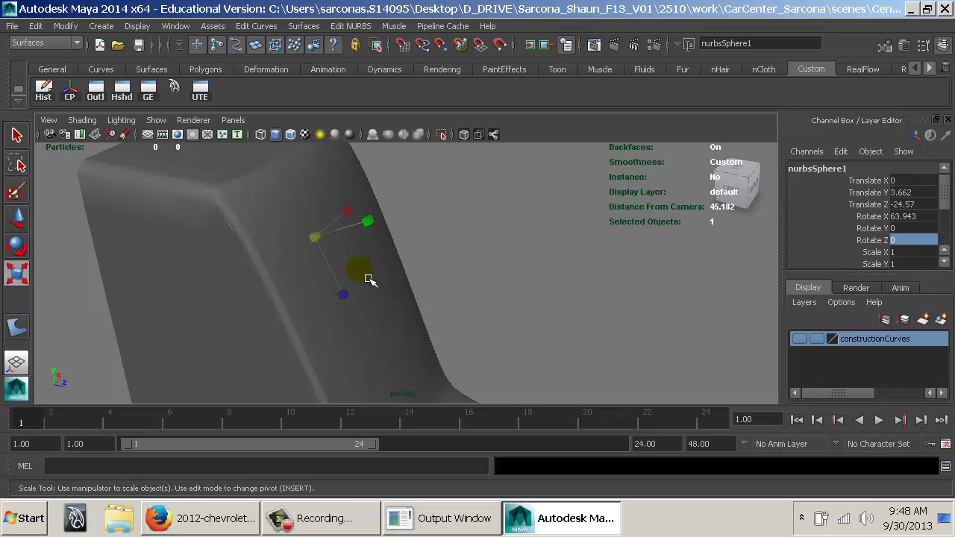
middle_click_drag(366, 277, 395, 281)
left_click_drag(396, 281, 420, 266)
key("w")
left_click_drag(355, 238, 401, 239)
Stretch the box in X and Z across the console's front, and reduce it uniformly to Scale X 8.875 and Scale Y 2.757.
key("r")
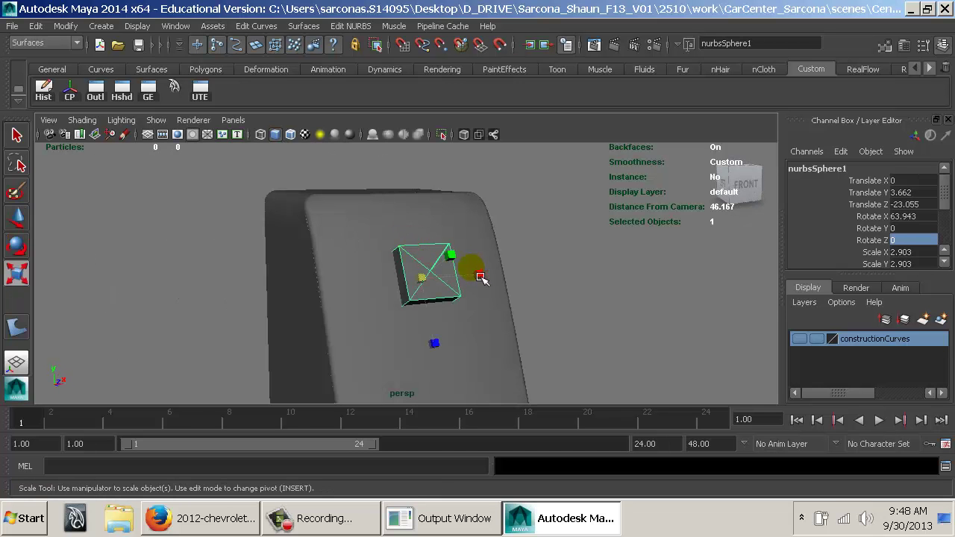
left_click_drag(473, 272, 565, 278)
left_click_drag(433, 342, 495, 366)
left_click_drag(484, 276, 459, 286)
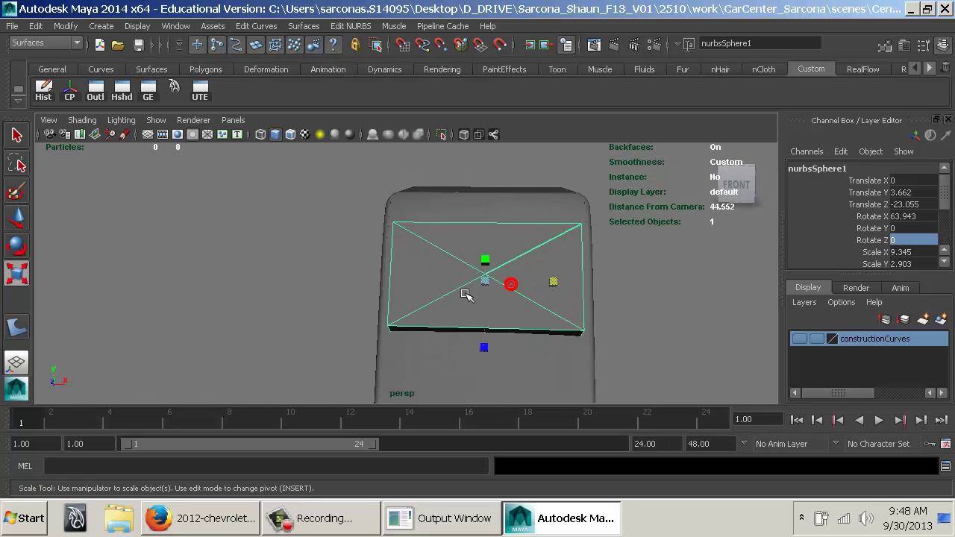
middle_click_drag(459, 286, 418, 288, "alt")
left_click_drag(458, 295, 447, 286)
Raise the box to Translate Y 5.079 and push it into the console's sloped face to Translate Z -24.242.
key("w")
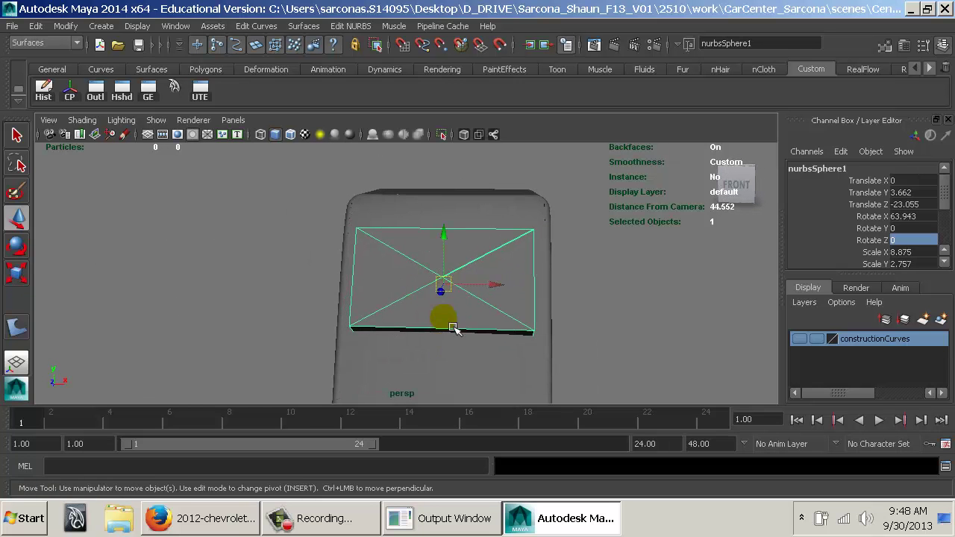
left_click_drag(443, 321, 347, 218, "alt")
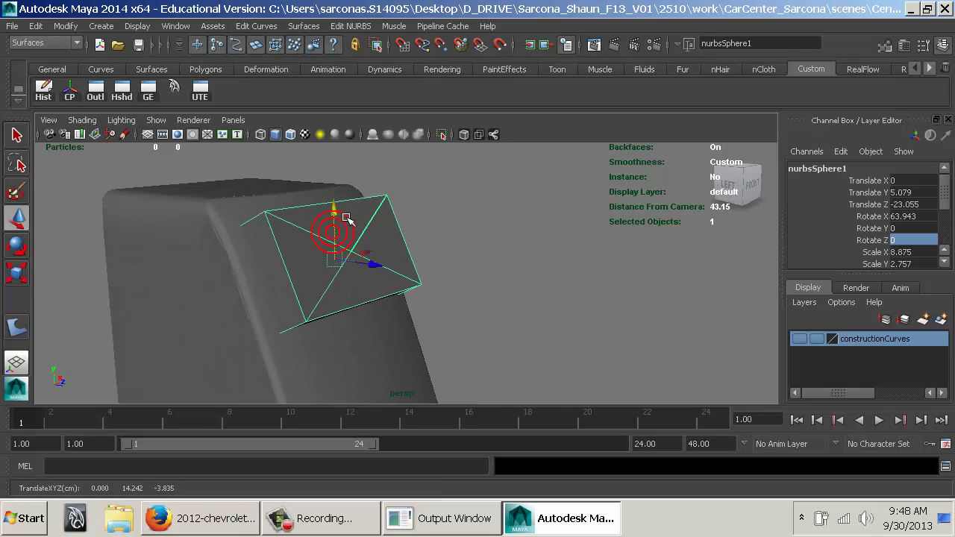
left_click_drag(381, 280, 364, 275)
left_click_drag(423, 296, 452, 291, "alt")
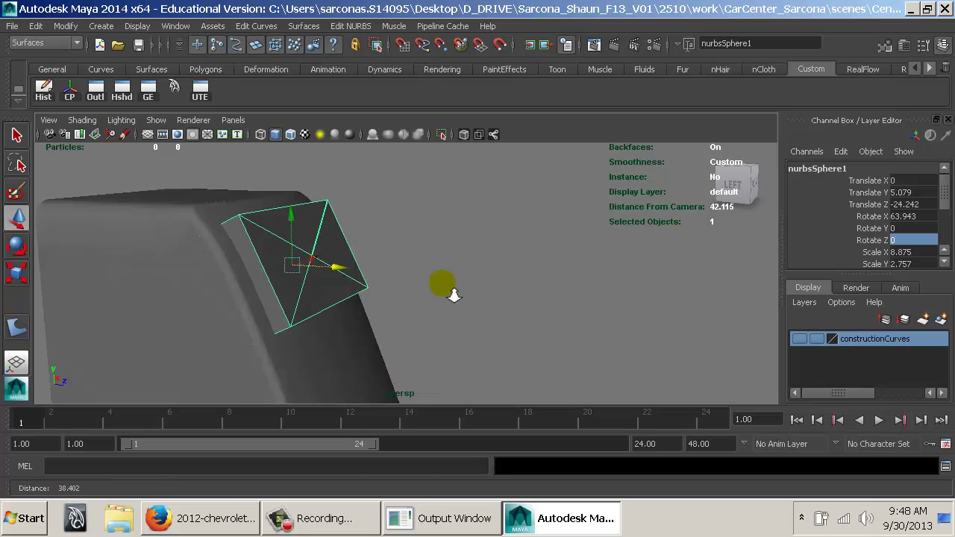
Shorten the box along the console's slope by scaling it in Z to about 3.25.
right_click_drag(452, 292, 341, 284, "alt")
middle_click_drag(341, 285, 314, 273, "alt")
key("r")
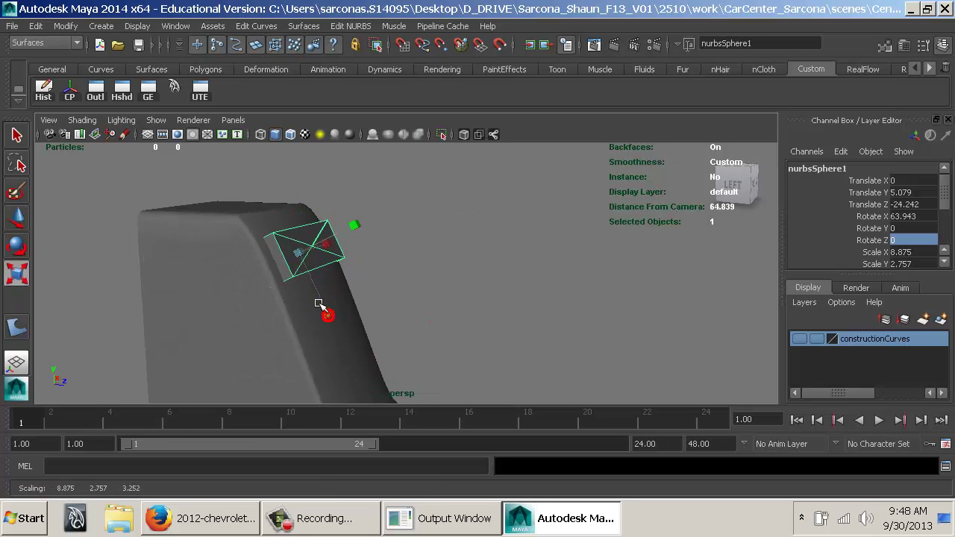
Move the block to the top of the console's sloped face, at about Translate Y 6.21 and Z -25.18.
key("w")
left_click_drag(307, 237, 304, 216)
left_click_drag(348, 244, 400, 280)
right_click_drag(379, 267, 322, 274, "alt")
middle_click_drag(322, 274, 310, 251, "alt")
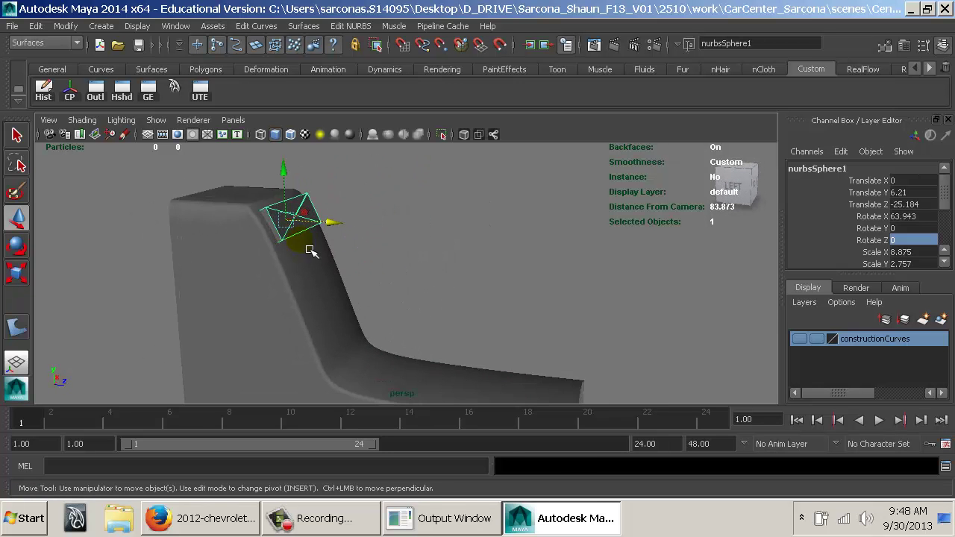
In the side view, duplicate the block and move the copy down the slope to about Translate Y 0.72 and Z -22.12.
key("space")
left_click_drag(359, 249, 421, 249)
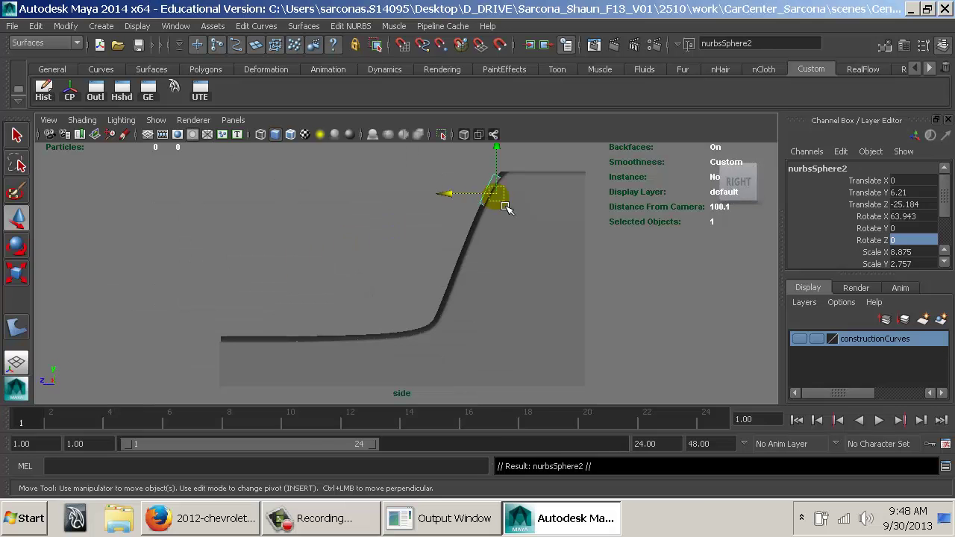
left_click_drag(495, 196, 483, 244)
key("r")
key("w")
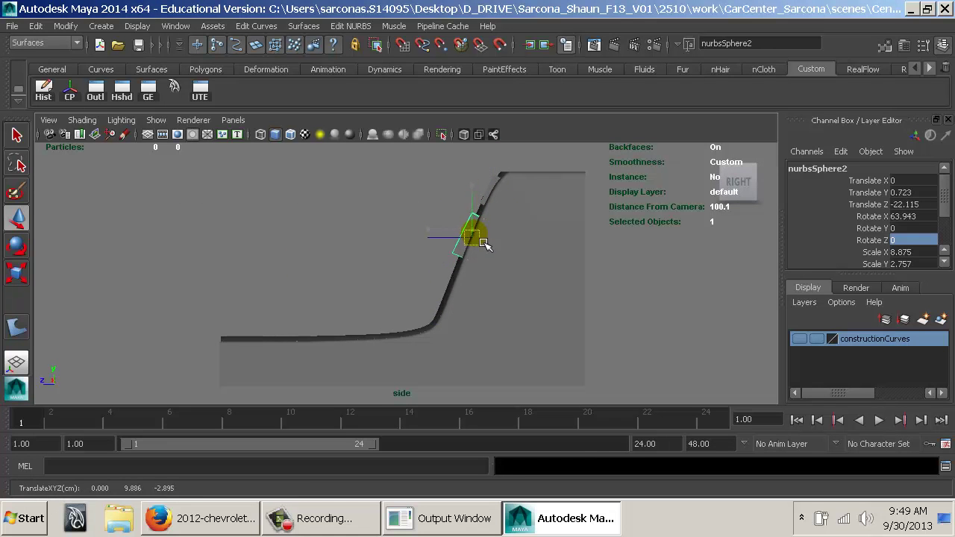
Rotate the copy to about 69.2° in X to follow the slope and stretch it along the slope to a scale of about 4.89.
key("e")
left_click_drag(495, 312, 504, 312)
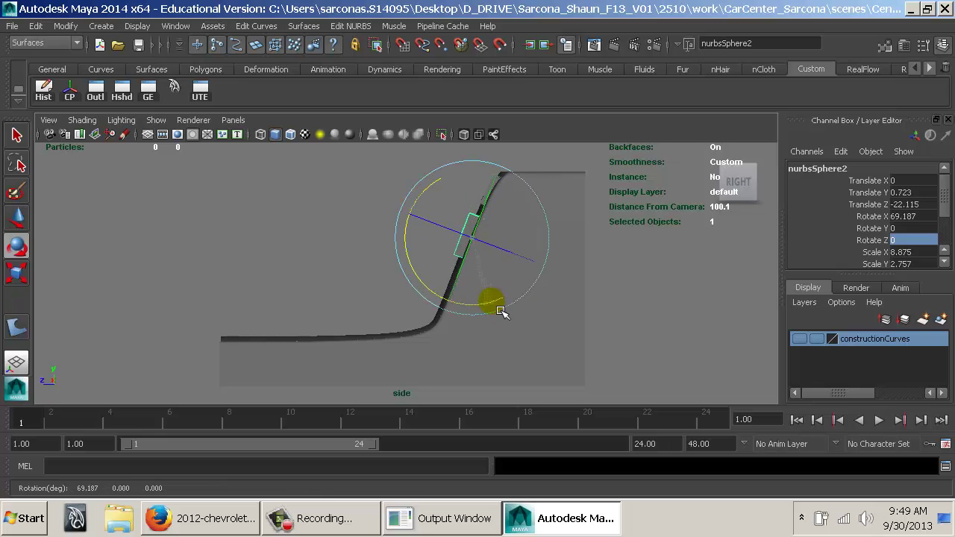
key("w")
left_click_drag(479, 245, 480, 246)
key("r")
left_click_drag(451, 309, 453, 311)
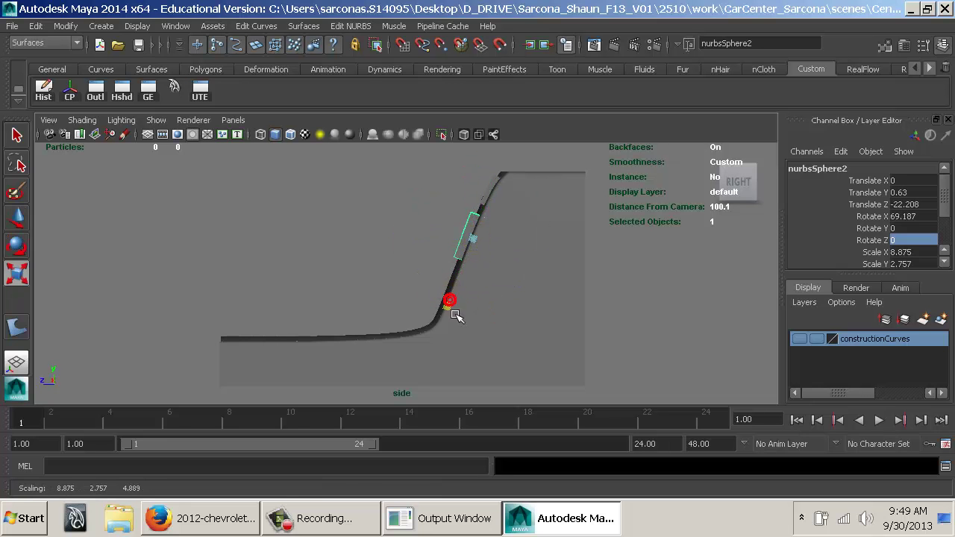
Duplicate the stretched block and move the copy to the lower slope, at about Translate Y -5.88 and Z -19.79.
key("w")
key("ctrl+d")
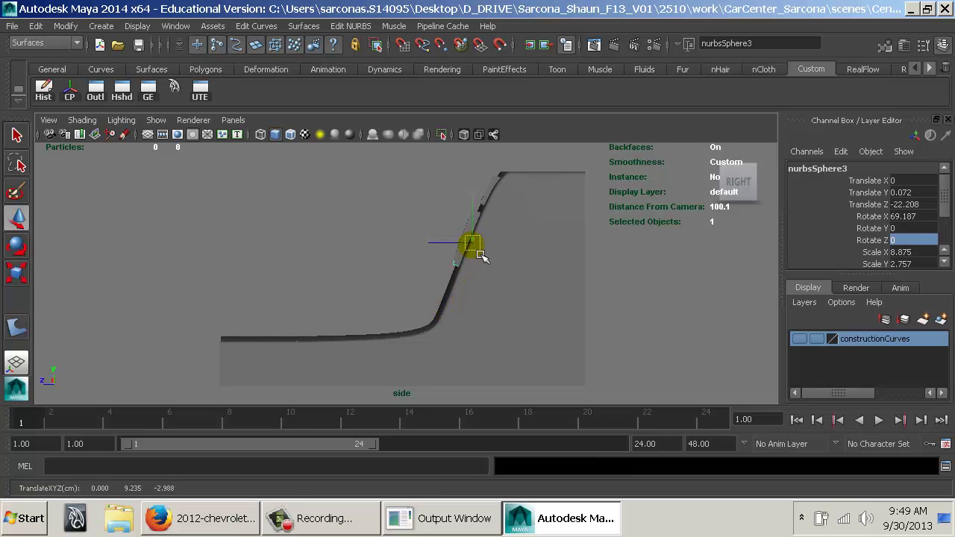
left_click_drag(473, 251, 462, 305)
key("r")
key("w")
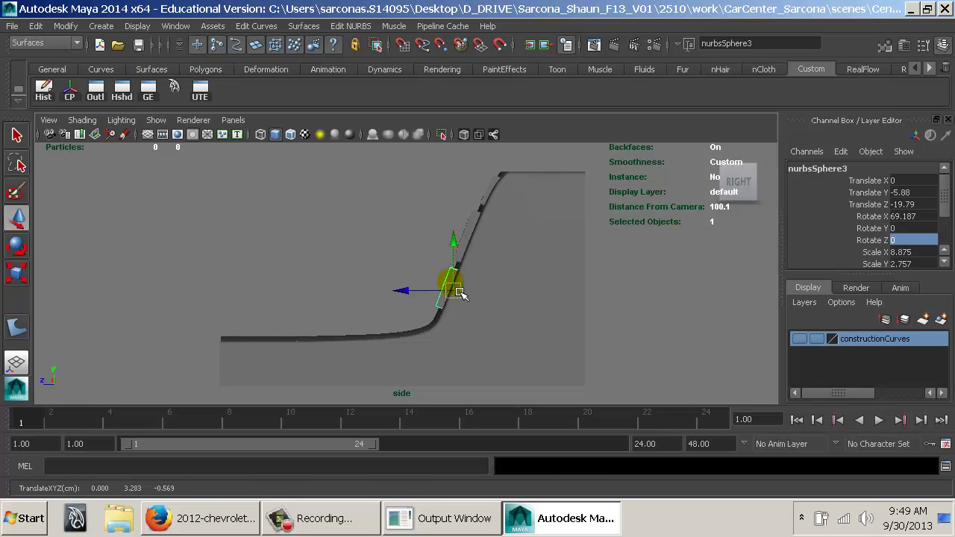
Duplicate the lower-slope block, place the copy at the console's bend and rotate it nearly level, to about 1.2° in X.
key("ctrl+d")
left_click_drag(460, 293, 416, 328)
key("e")
left_click_drag(435, 297, 431, 373)
key("w")
left_click_drag(379, 334, 427, 342)
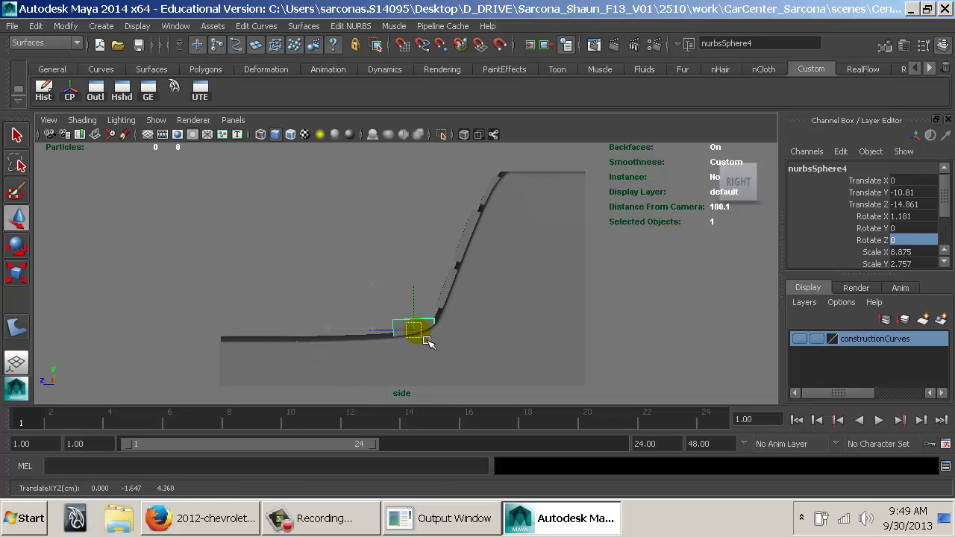
Tilt the bend block to about 41.7° in X, shrink it to about 7.04 by 2.19 in X and Y scale, and fit it into the bend.
key("e")
left_click_drag(487, 308, 450, 276)
key("r")
middle_click_drag(450, 293, 443, 309)
left_click_drag(445, 310, 441, 340)
key("w")
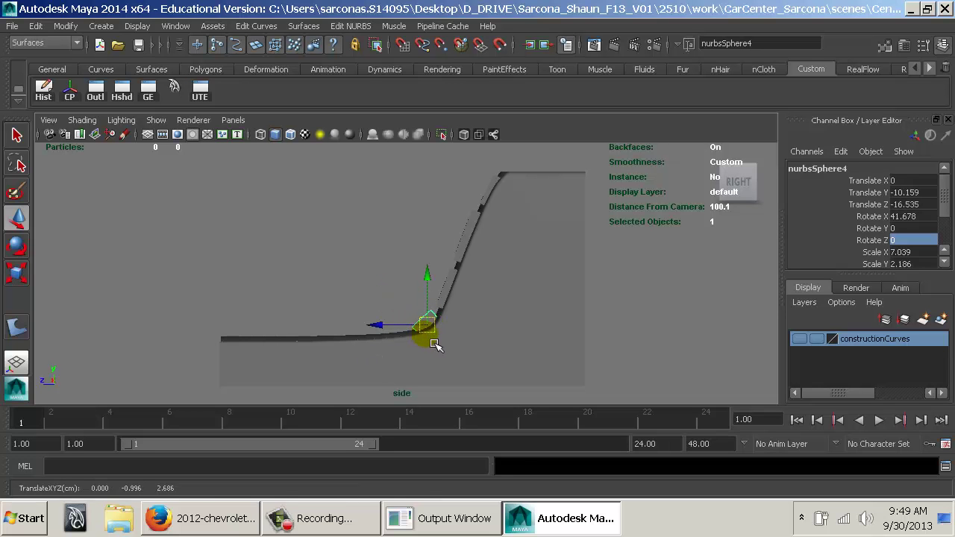
Duplicate the bend block, move the copy onto the console's flat section at about Translate Z -8.26, and rotate it level.
key("ctrl+d")
left_click_drag(436, 332, 376, 347)
key("e")
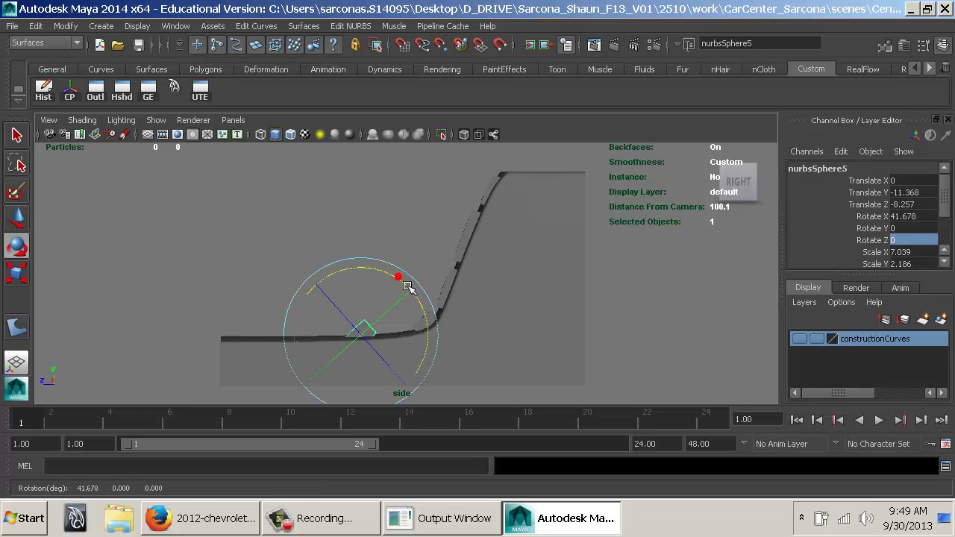
left_click_drag(407, 286, 434, 321)
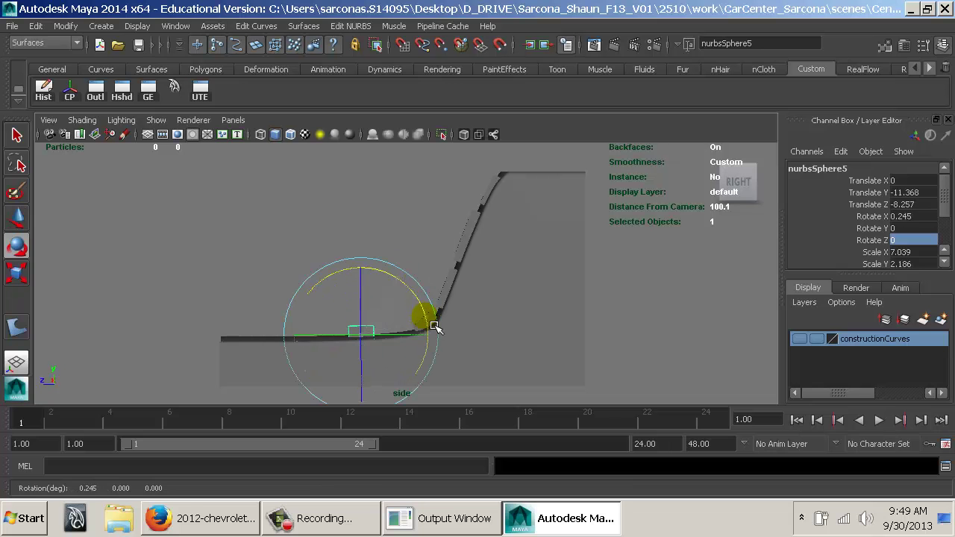
Lengthen the flat-section block to a scale of about 5.75 along the console and tilt it to about 2.5° in X.
key("r")
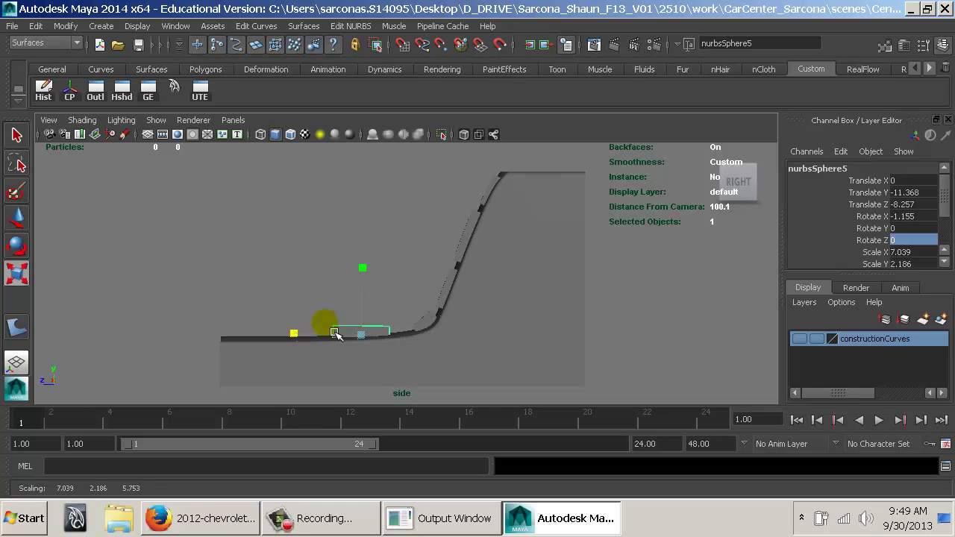
key("w")
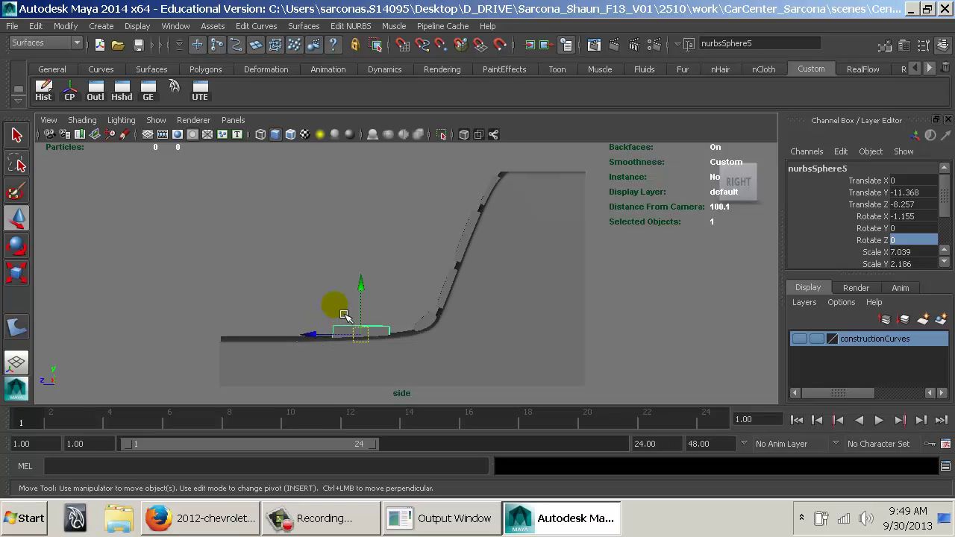
key("e")
left_click_drag(335, 287, 331, 291)
Duplicate the flat-section block, move the copy further forward to about Translate Y -11.55 and Z 0.58, and adjust its length.
key("w")
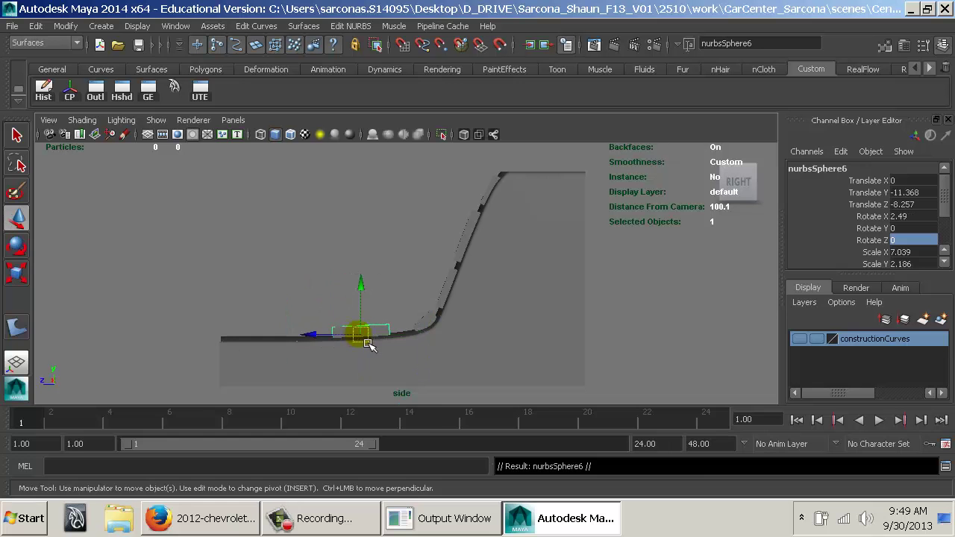
left_click_drag(368, 344, 309, 348)
key("r")
left_click_drag(245, 347, 257, 306)
In the perspective view, widen the block at the console's bend to about 8.73 in X scale.
key("space")
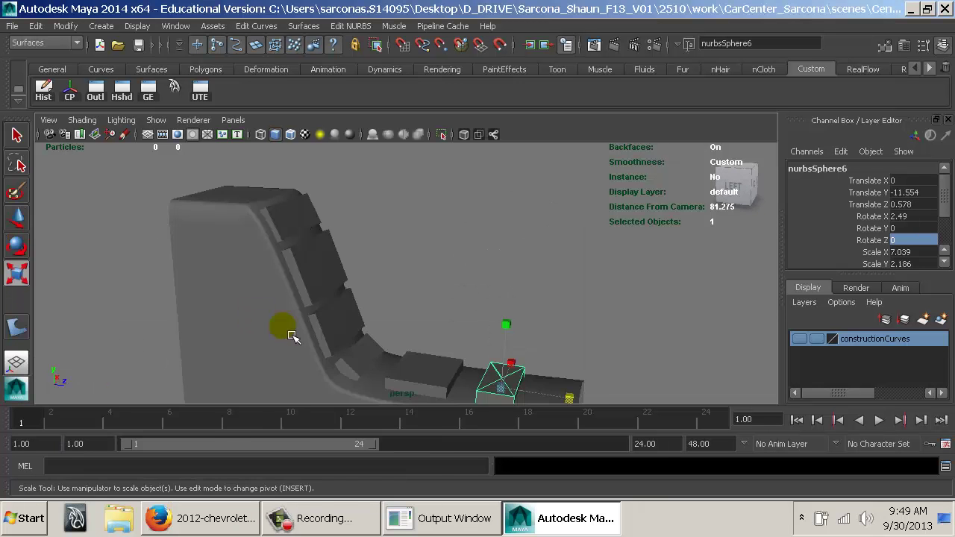
left_click_drag(318, 342, 274, 370, "alt")
middle_click_drag(277, 371, 303, 371, "alt")
left_click_drag(303, 371, 313, 331, "alt")
left_click(434, 324)
left_click_drag(434, 323, 375, 341, "alt")
left_click(375, 338)
left_click_drag(438, 330, 458, 334)
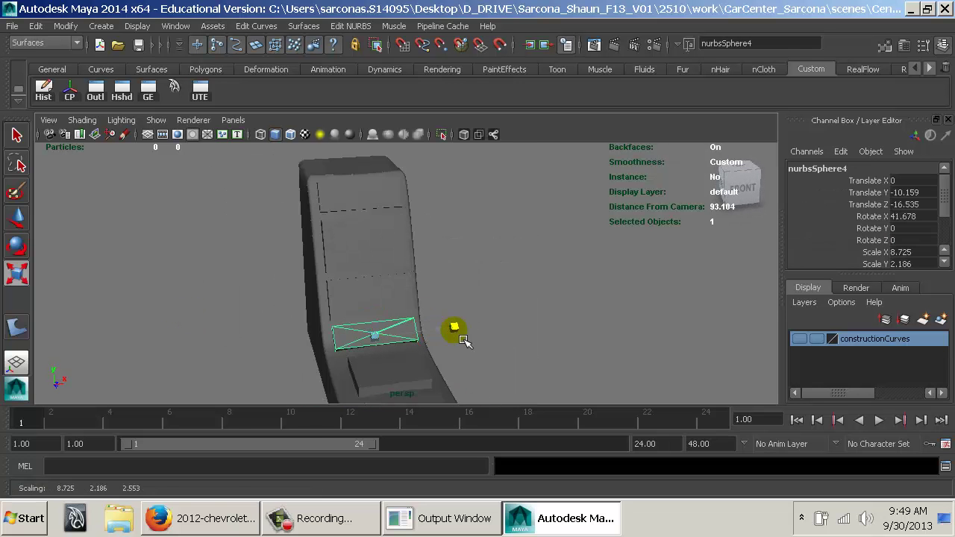
Lower the two blocks on the console's flat section into its surface.
left_click(469, 300)
middle_click_drag(378, 301, 390, 357, "alt")
left_click_drag(391, 358, 508, 354, "alt")
left_click(508, 353)
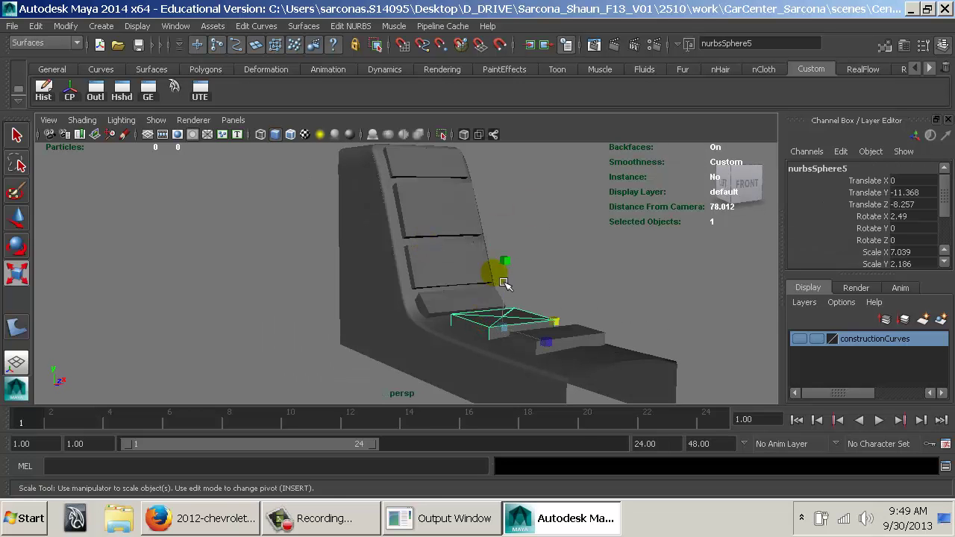
key("w")
left_click_drag(503, 280, 573, 314)
left_click(573, 307)
left_click_drag(573, 264, 406, 291)
left_click(543, 255)
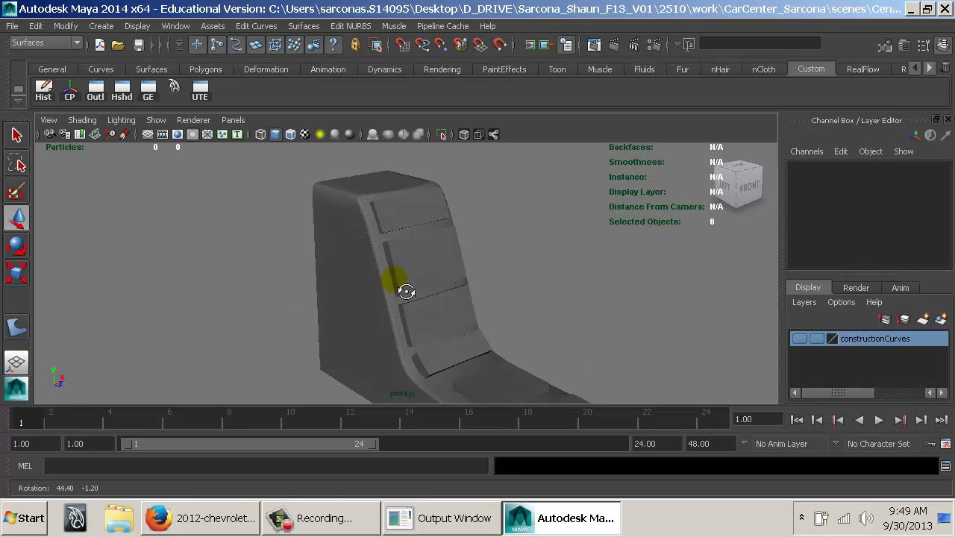
Frame the second block from the top of the slope and inspect it up close.
left_click(405, 282)
key("f")
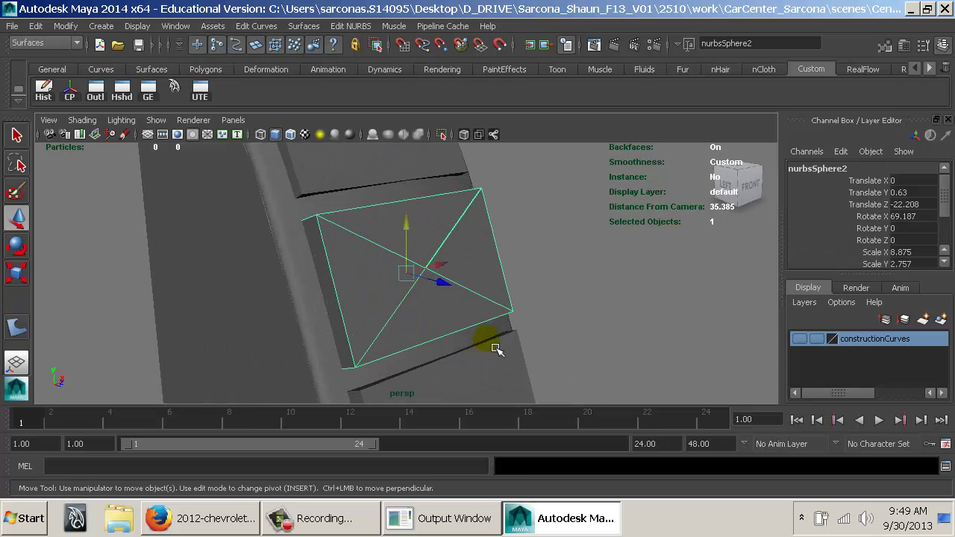
left_click_drag(497, 350, 443, 275, "alt")
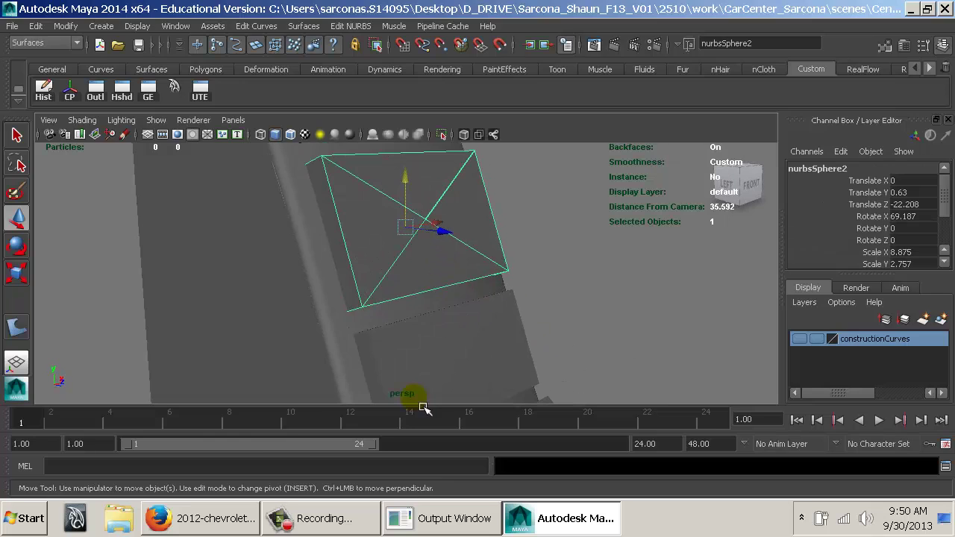
Switch to Firefox and examine the Chevrolet Sonic radio photo for the layout of the radio and climate controls.
left_click(224, 518)
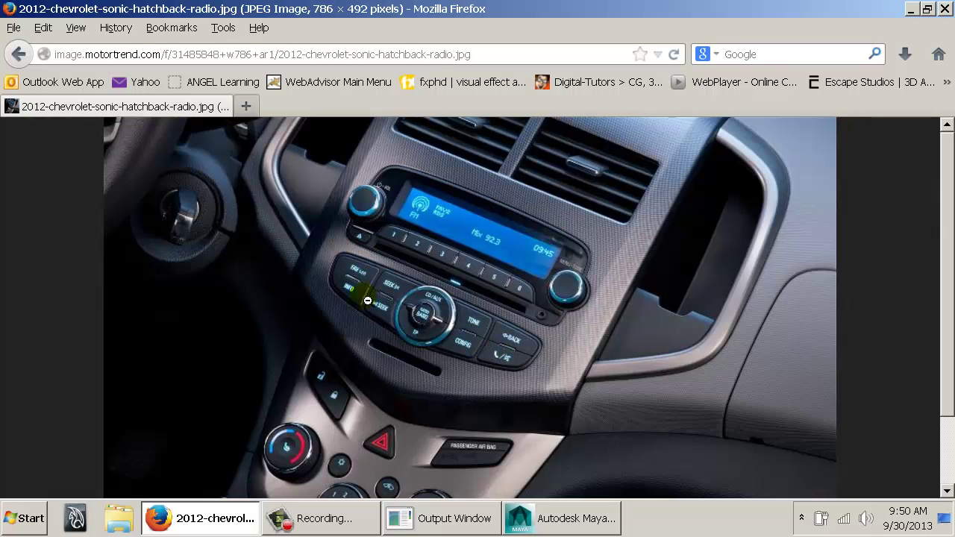
scroll(537, 320, "down", 2)
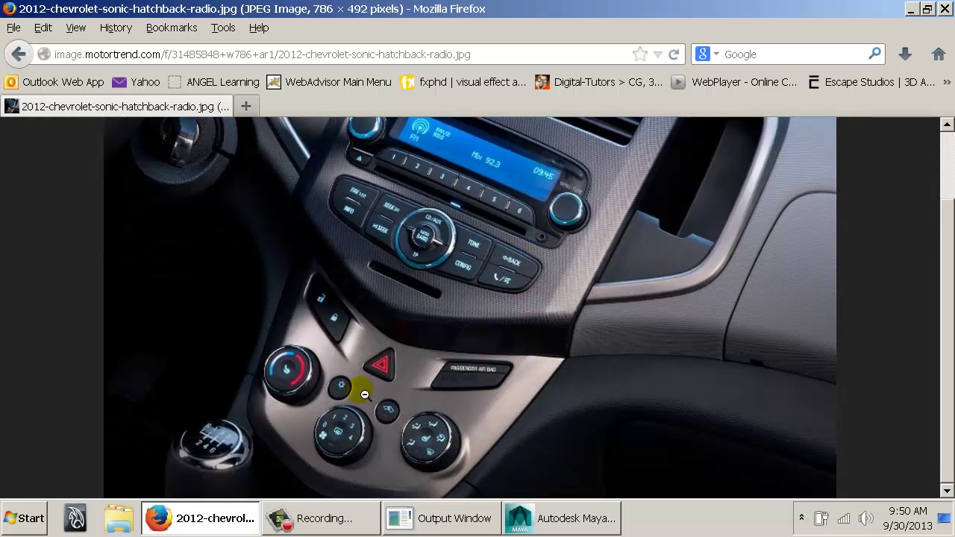
scroll(510, 264, "up", 2)
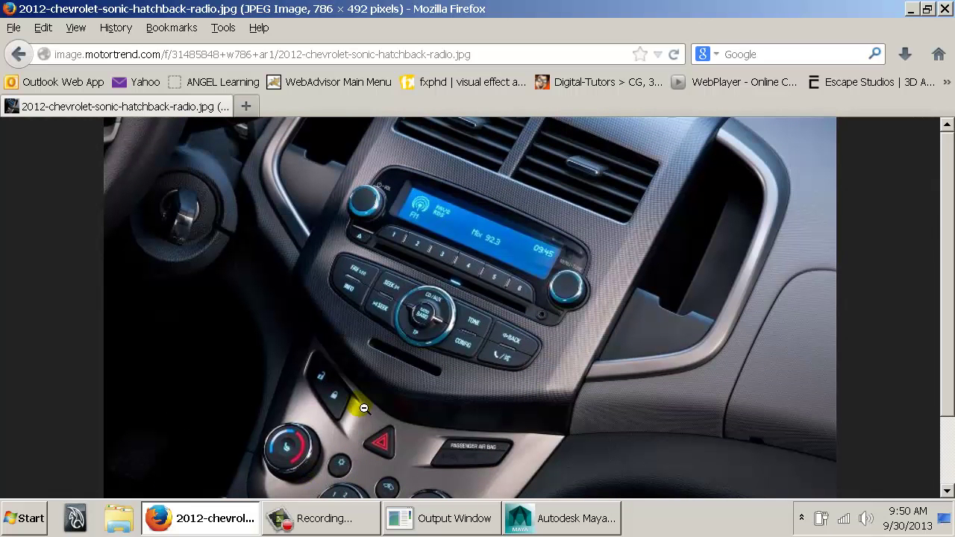
scroll(363, 409, "down", 2)
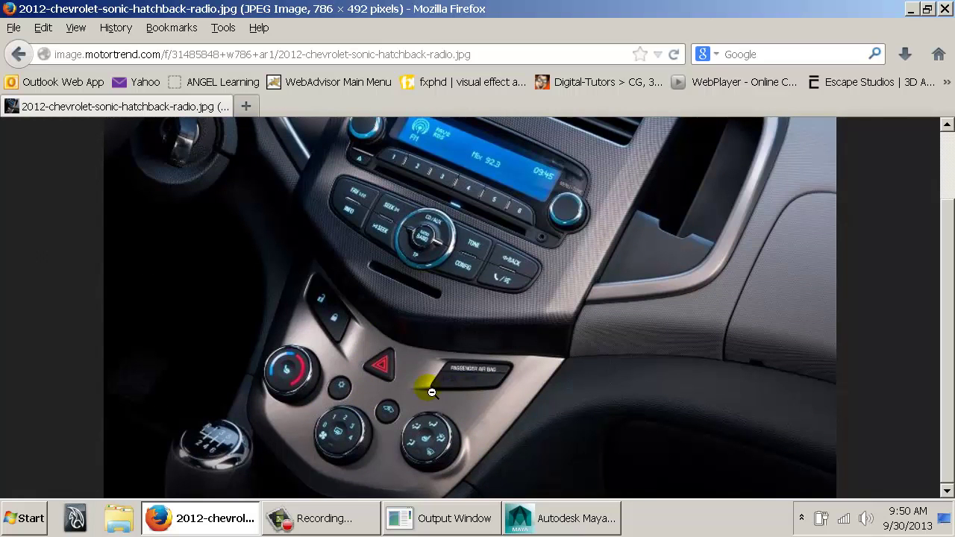
Return to the "sonic radio" image results and preview other close-up photos of the car's radio.
key("BackSpace")
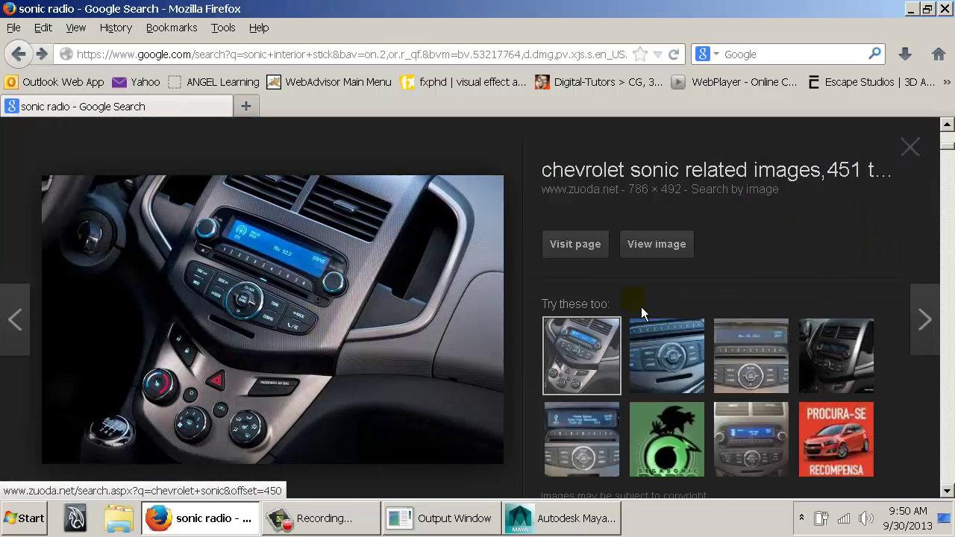
scroll(641, 307, "down", 6)
left_click(714, 315)
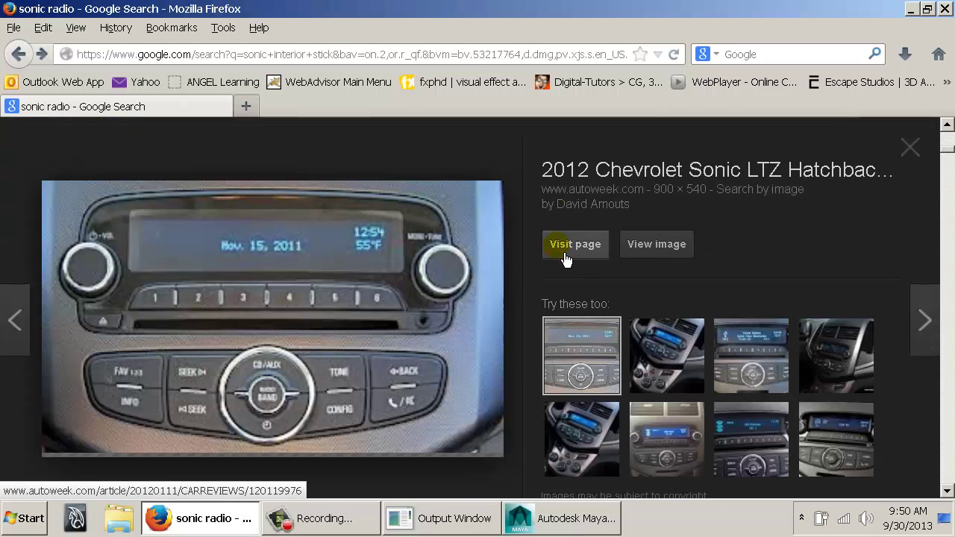
scroll(559, 258, "down", 5)
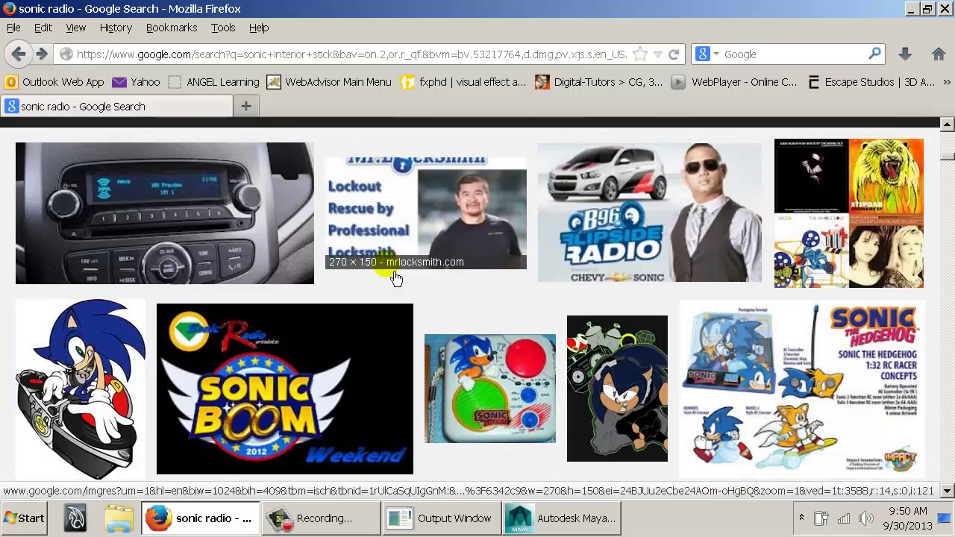
left_click(224, 192)
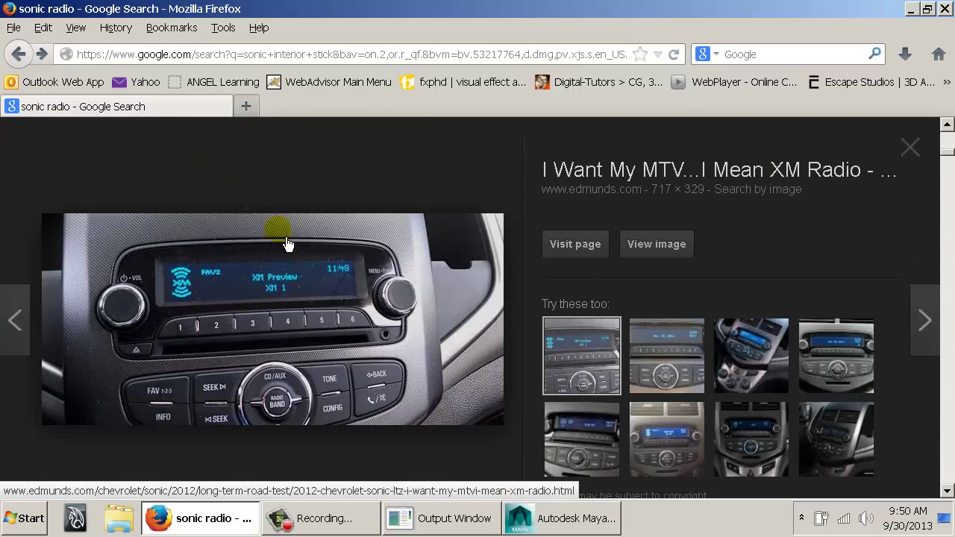
scroll(332, 259, "up", 6)
scroll(332, 259, "down", 4)
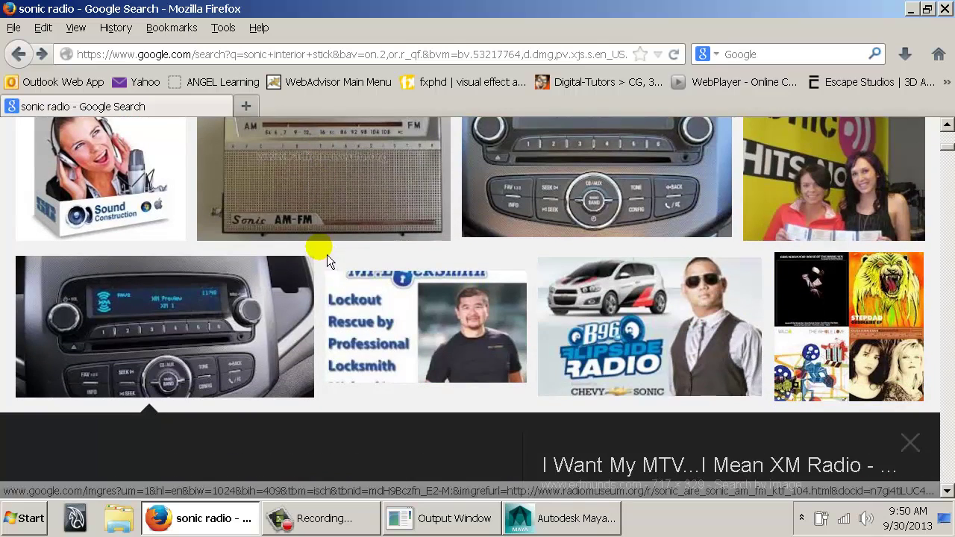
scroll(329, 261, "up", 2)
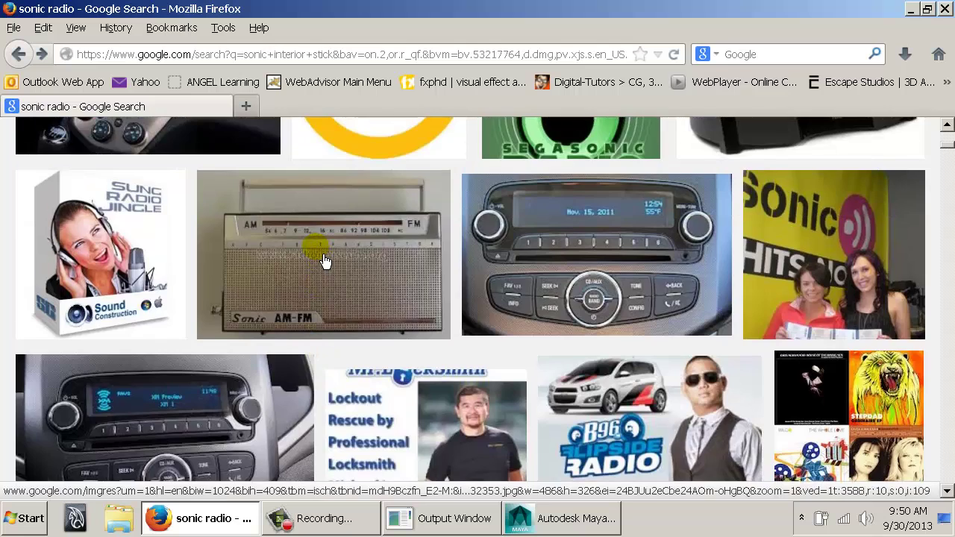
scroll(321, 257, "down", 6)
scroll(320, 257, "up", 3)
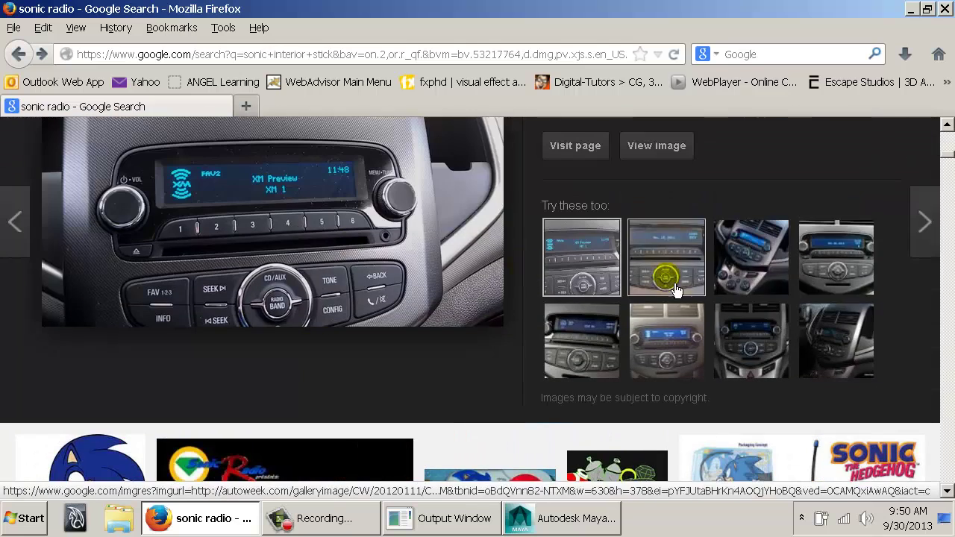
scroll(721, 277, "up", 6)
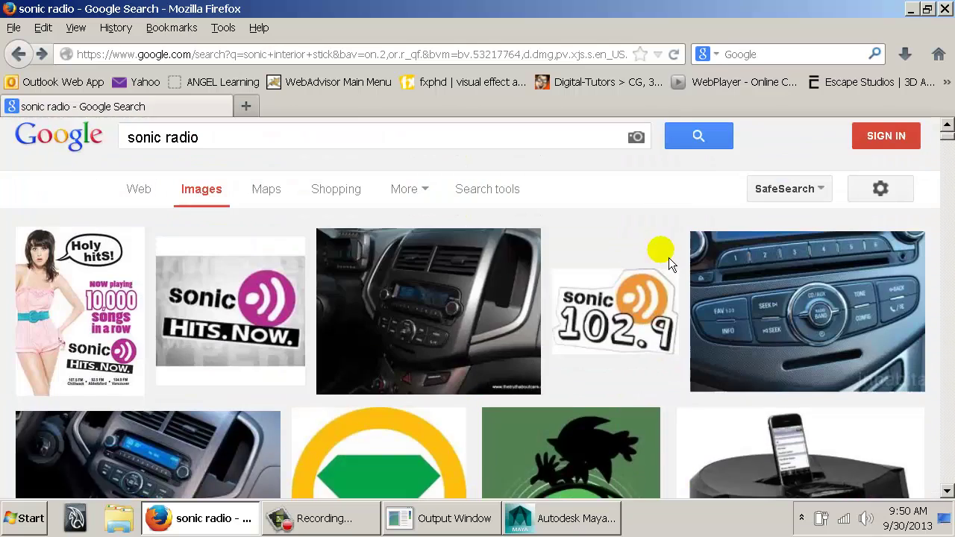
Search Google Images for "car radio" and browse the resulting radio photos.
scroll(666, 256, "up", 1)
double_click(138, 179)
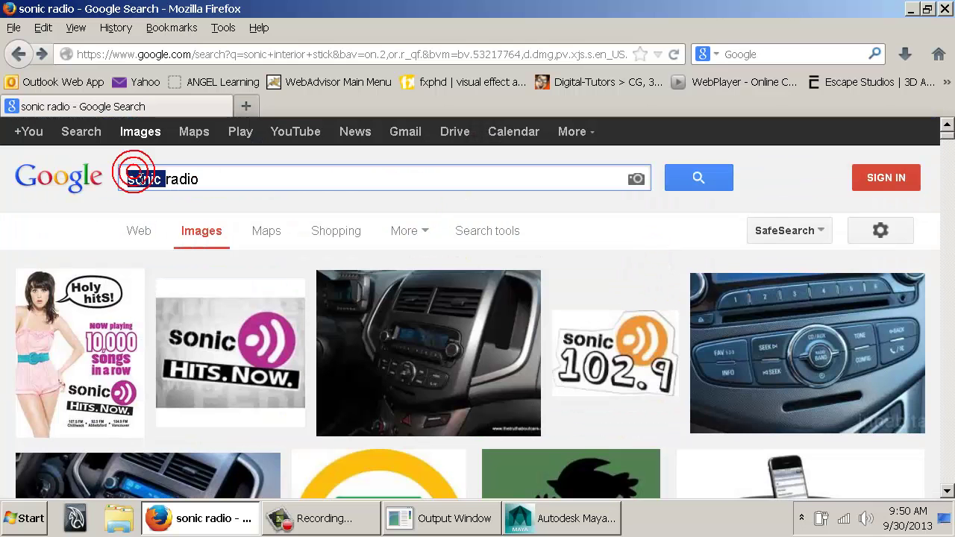
type("car")
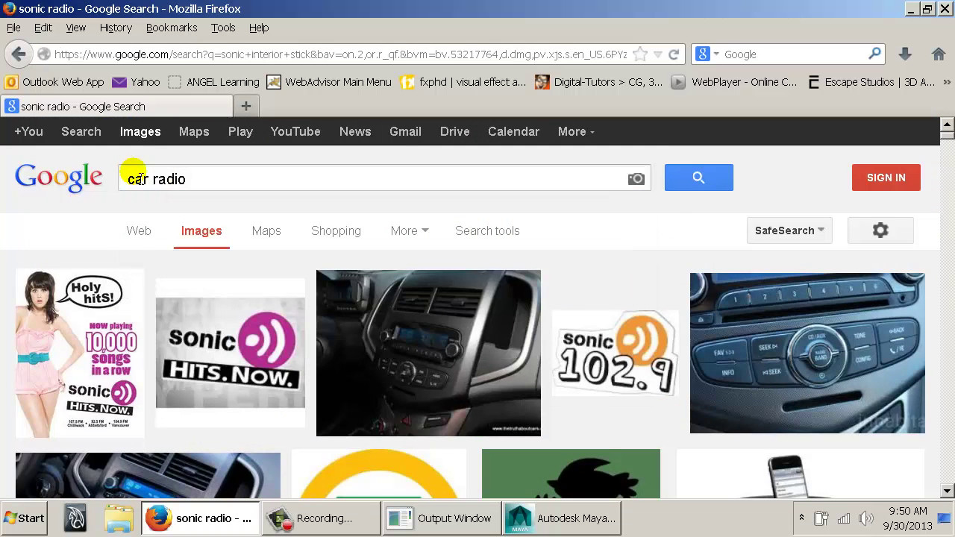
scroll(361, 320, "down", 6)
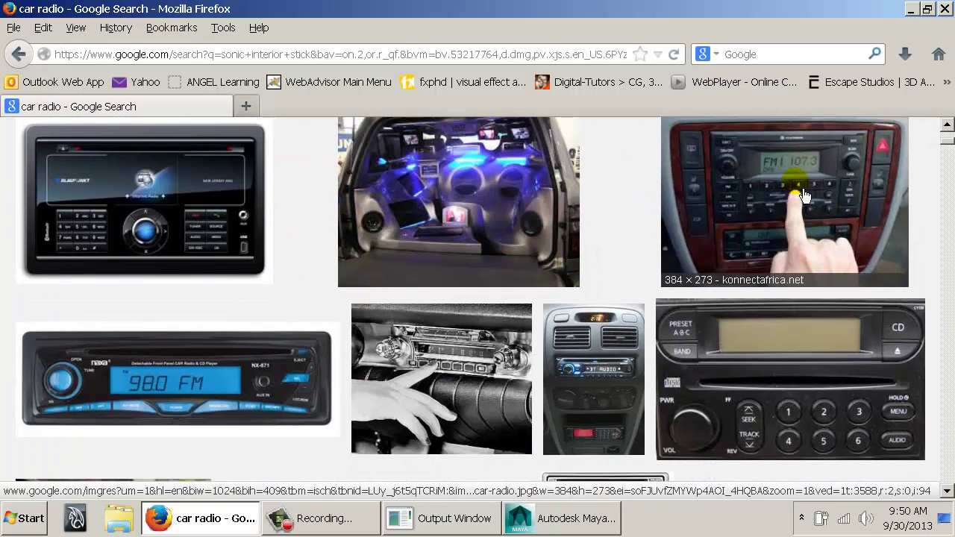
Browse the car radio results and preview the Volkswagen and Nissan radio photos for their button and display layouts.
left_click(804, 195)
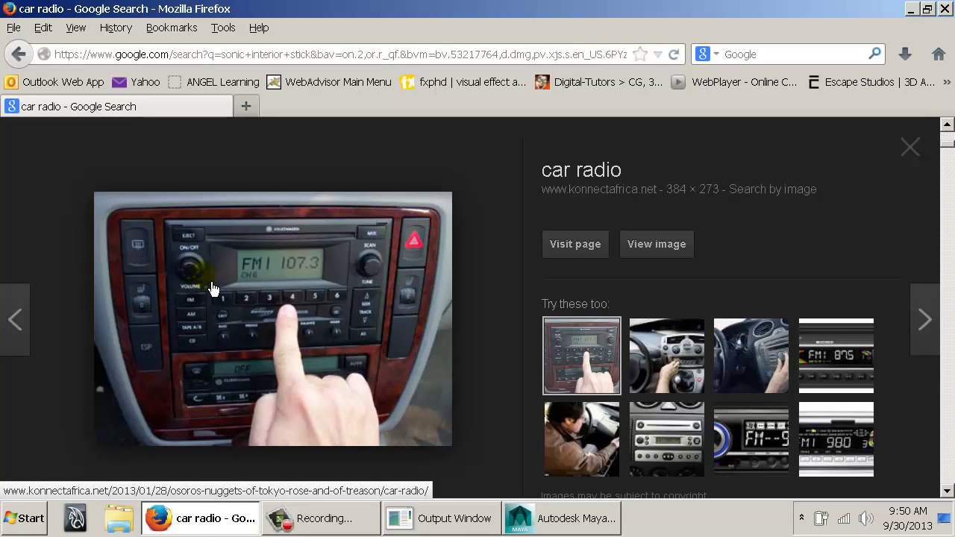
scroll(344, 314, "down", 6)
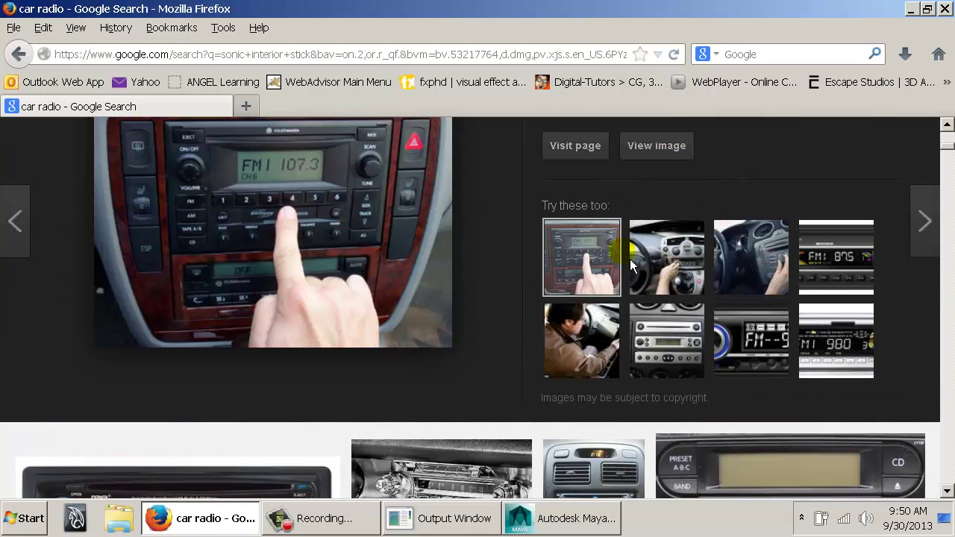
scroll(835, 361, "down", 1)
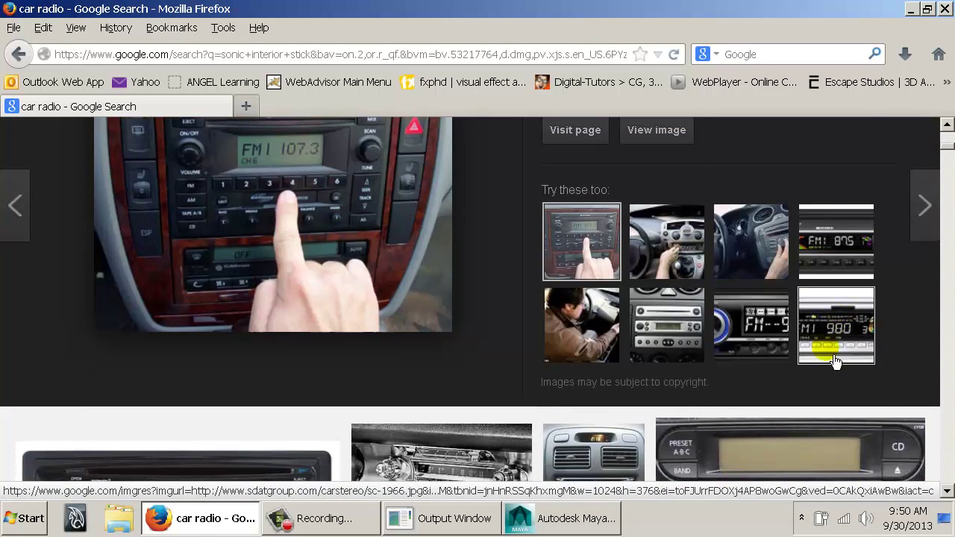
scroll(835, 362, "down", 5)
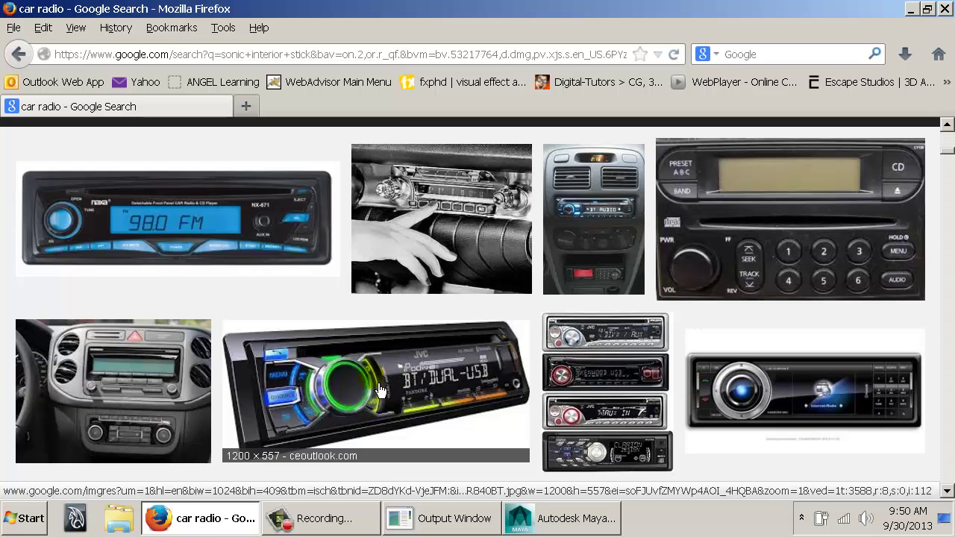
left_click(769, 245)
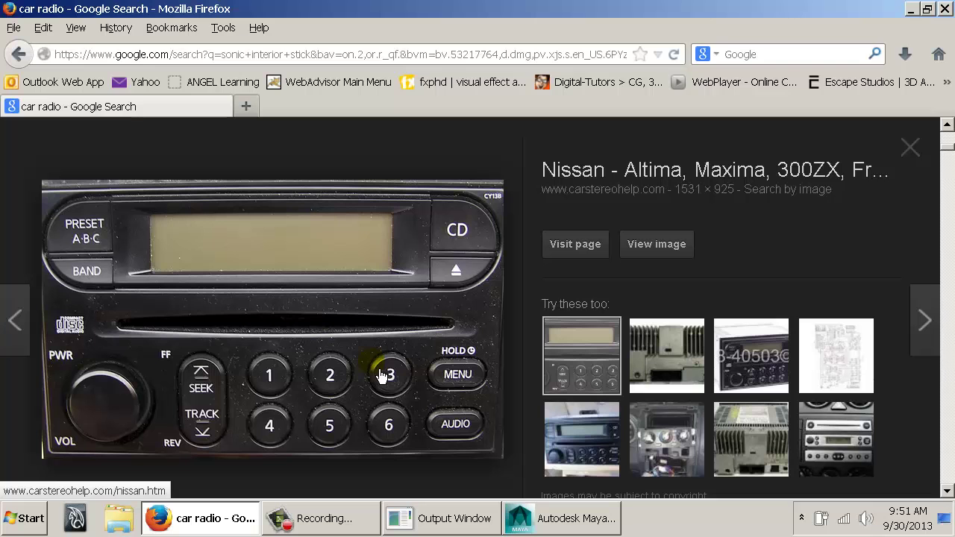
Switch back to Maya and push the top block slightly into the slope, to a Translate Z of about -25.277.
key("alt+Tab")
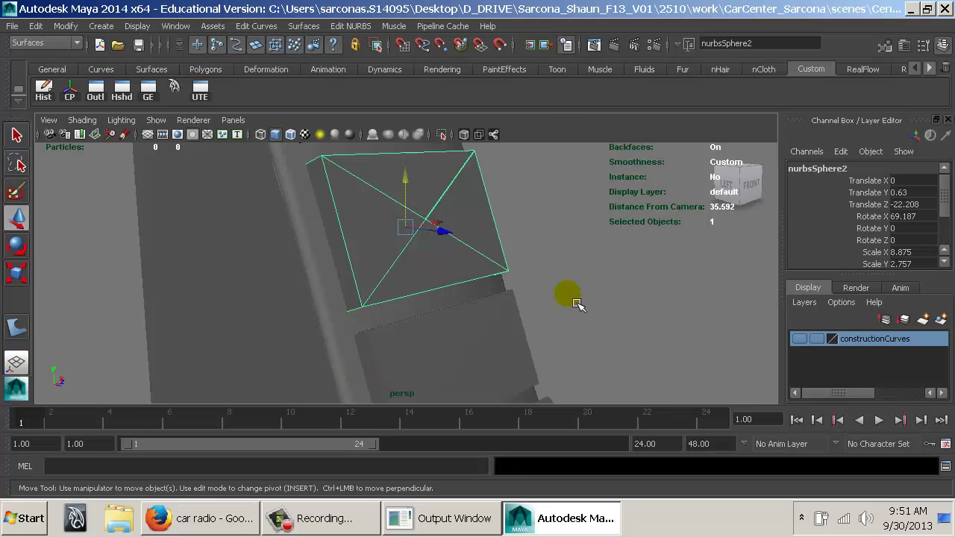
right_click_drag(622, 260, 526, 310, "alt")
left_click_drag(522, 310, 445, 299, "alt")
left_click(405, 208)
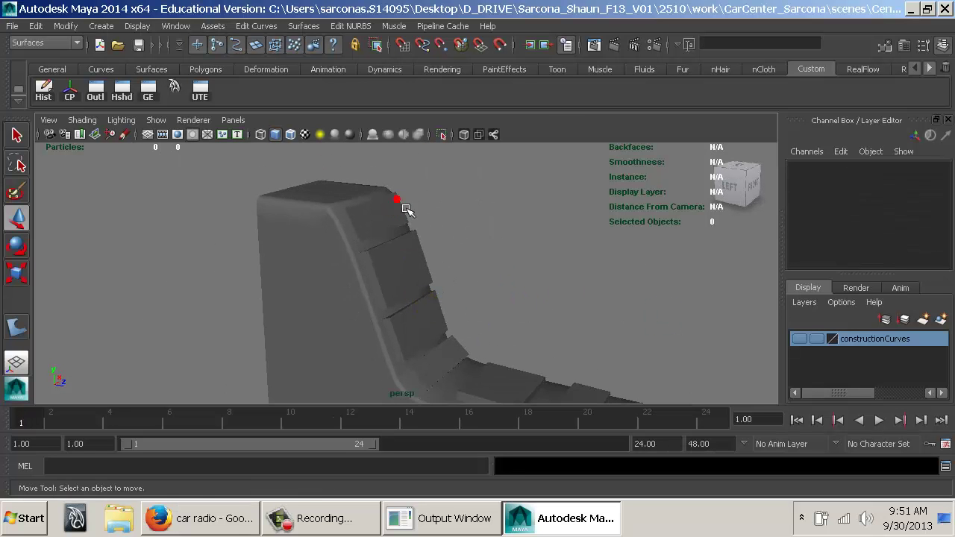
key("r")
key("w")
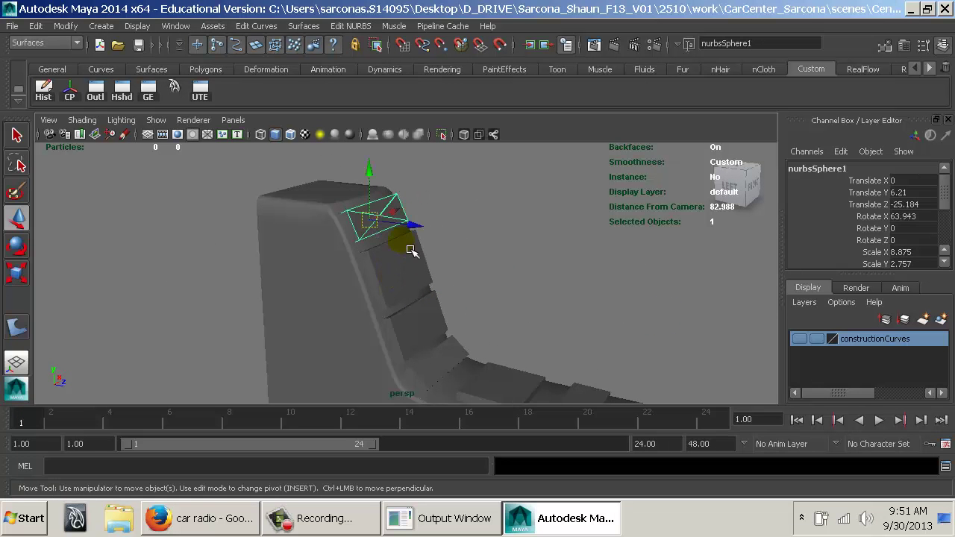
left_click_drag(418, 236, 417, 236)
Reposition the second and third blocks on the slope to even out their fit and spacing along the console.
left_click_drag(424, 268, 402, 248, "alt")
left_click(400, 267)
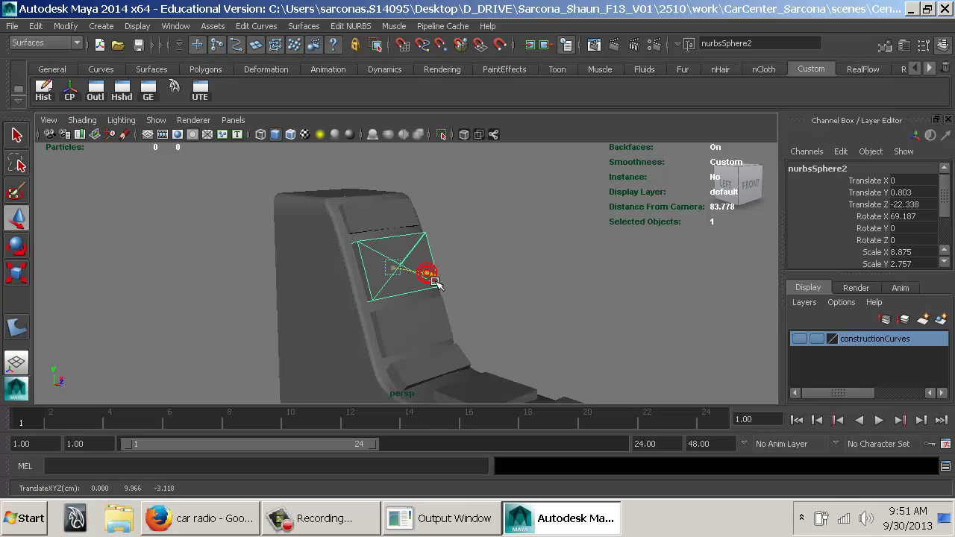
left_click_drag(435, 282, 420, 301)
left_click(421, 333)
left_click_drag(442, 331, 478, 344)
left_click(486, 333)
Adjust the depth of the block at the console's bend and tilt it to about 30.96 degrees in X, shifting it forward.
middle_click_drag(478, 344, 453, 277, "alt")
left_click_drag(452, 277, 426, 301, "alt")
left_click(426, 301)
key("r")
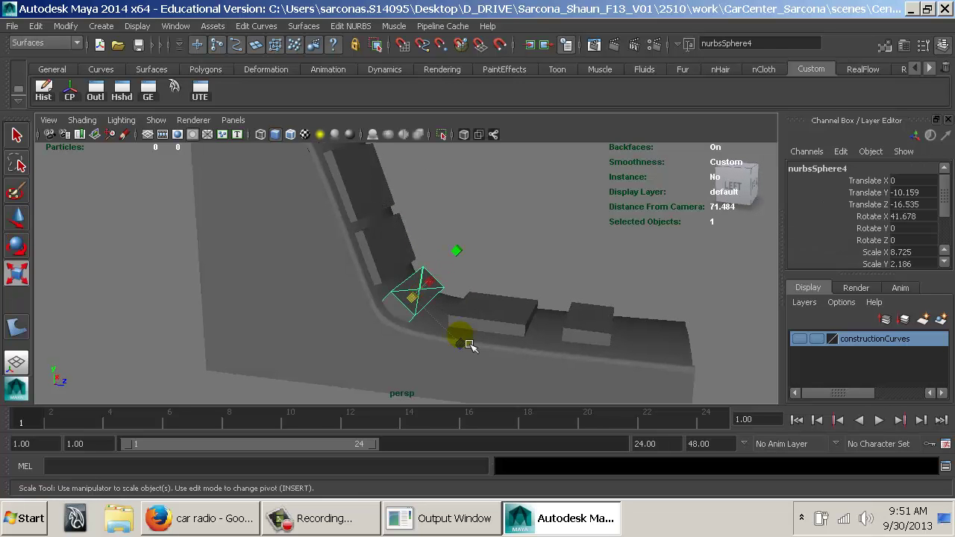
left_click_drag(466, 341, 484, 359)
key("w")
key("e")
left_click_drag(480, 271, 422, 325)
key("w")
Move the two blocks on the flat section forward, placing them at about -6.16 and 3.55 in Translate Z.
left_click(441, 294)
left_click(482, 266)
left_click(547, 315)
middle_click_drag(421, 325, 424, 322, "alt")
left_click_drag(473, 302, 614, 321)
key("w")
left_click(545, 318)
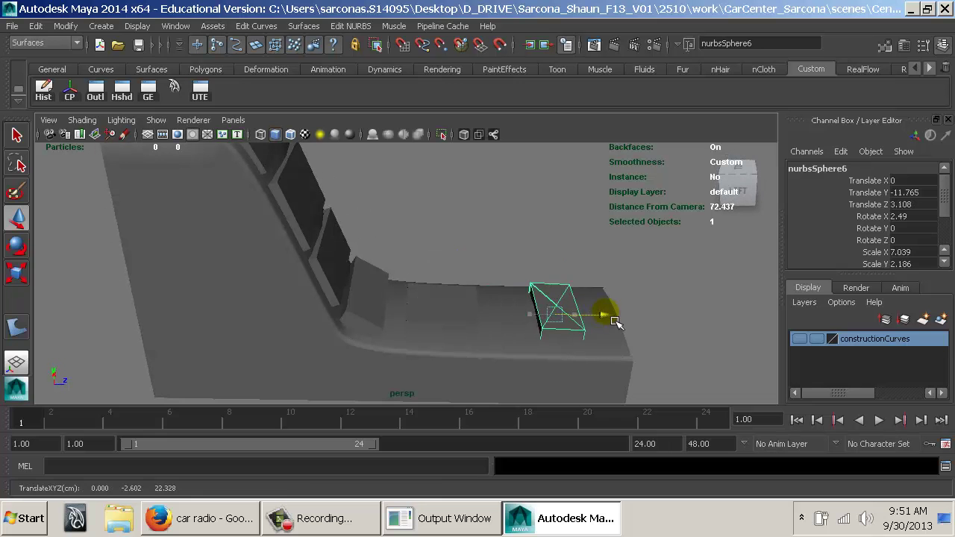
left_click(448, 302)
key("r")
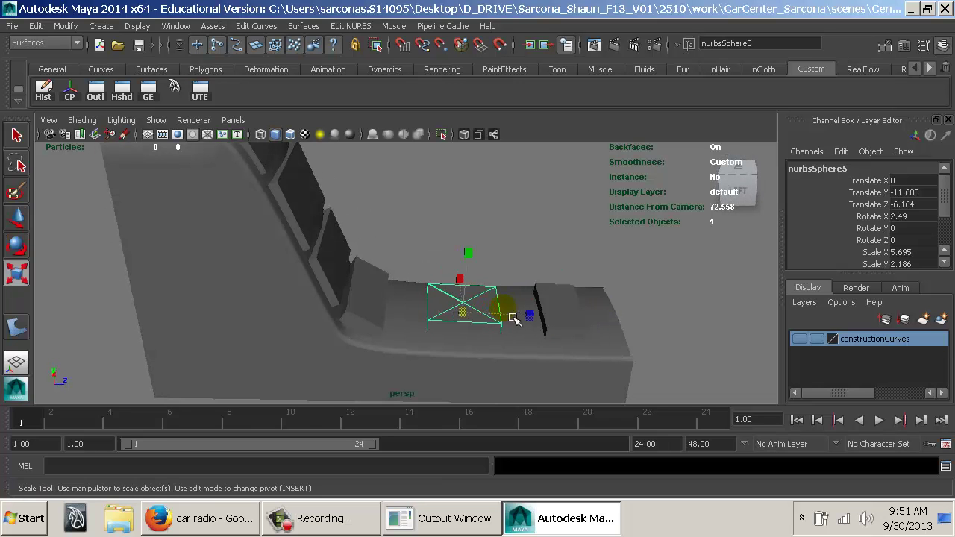
Refine the bend block with a Rotate X of 26.198, placing it at Translate Y -10.525 and Translate Z -15.125.
left_click_drag(492, 317, 479, 283, "alt")
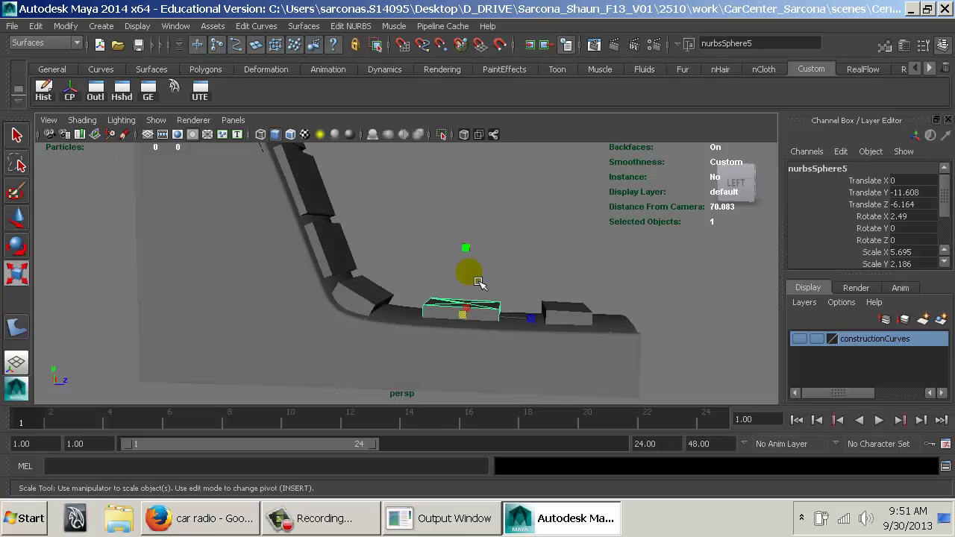
left_click(367, 301)
key("e")
key("r")
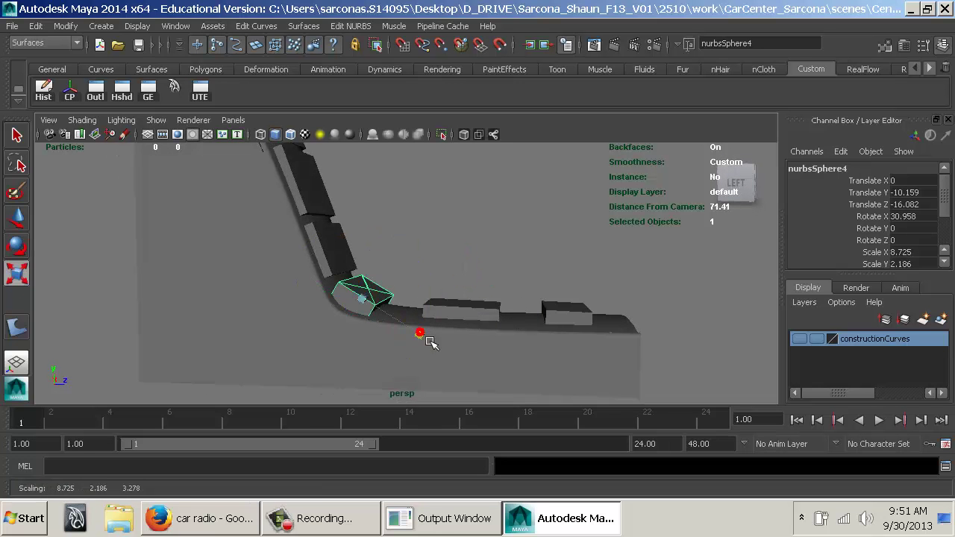
key("w")
left_click_drag(421, 315, 427, 311)
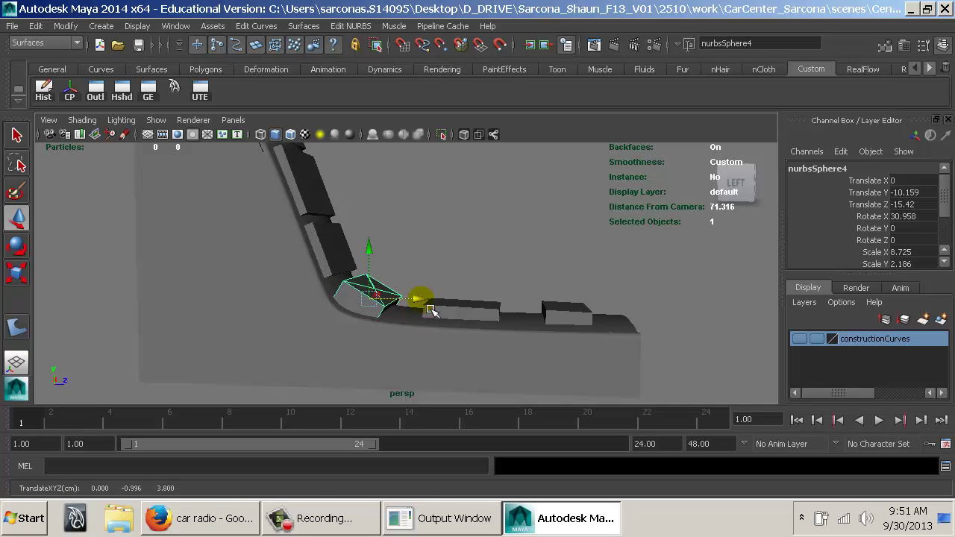
key("e")
left_click_drag(426, 264, 422, 268)
key("w")
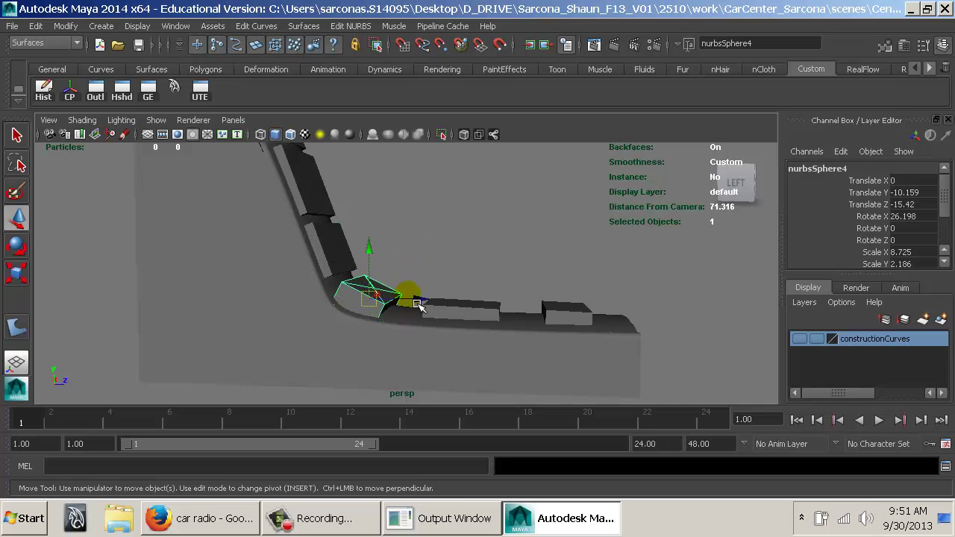
left_click_drag(418, 303, 425, 305)
left_click_drag(372, 247, 372, 251)
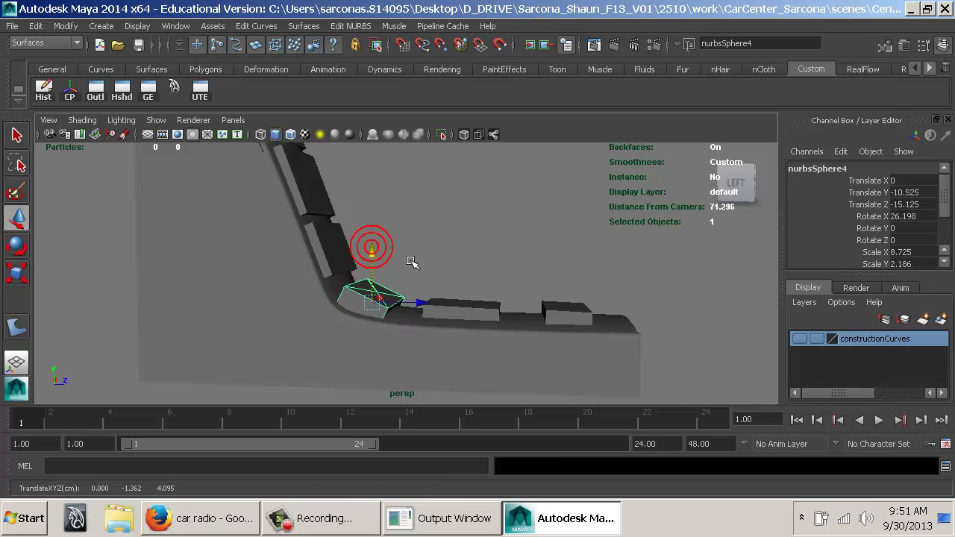
left_click(489, 268)
Select all six blocks on the console and add them to a new display layer.
left_click_drag(489, 268, 333, 339, "alt")
left_click_drag(436, 338, 364, 316, "alt")
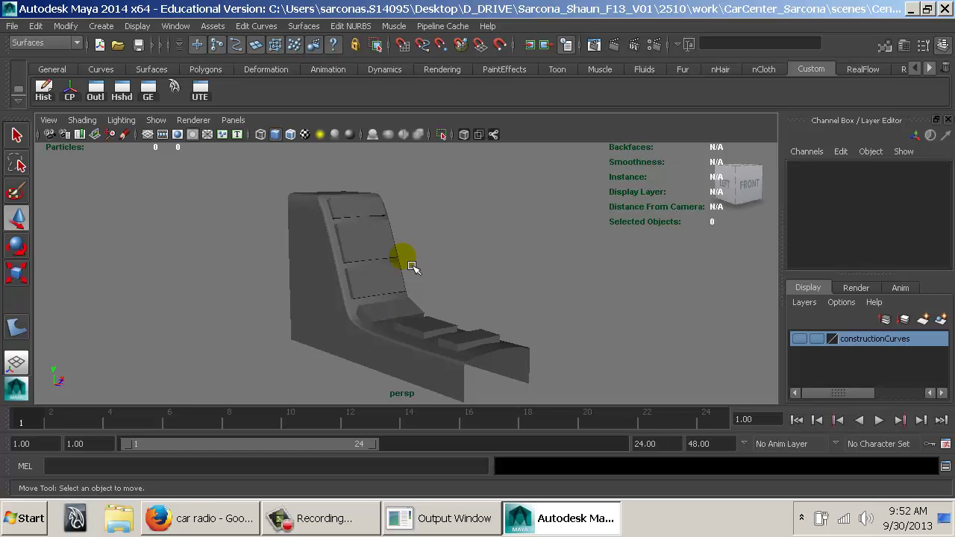
left_click_drag(425, 271, 477, 292, "alt")
left_click(371, 212)
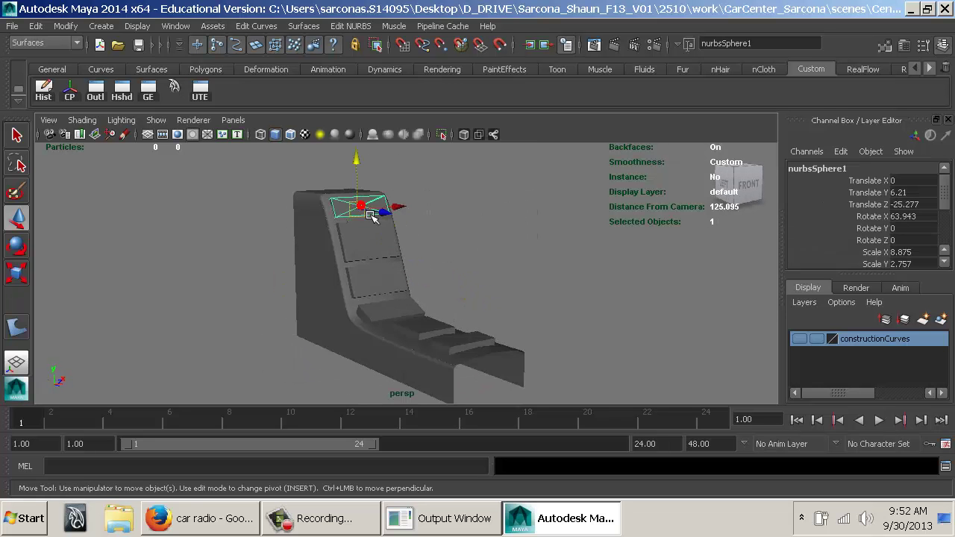
left_click(376, 244, "shift")
left_click(379, 284, "shift")
left_click(396, 317, "shift")
left_click(414, 331, "shift")
left_click(416, 338, "shift")
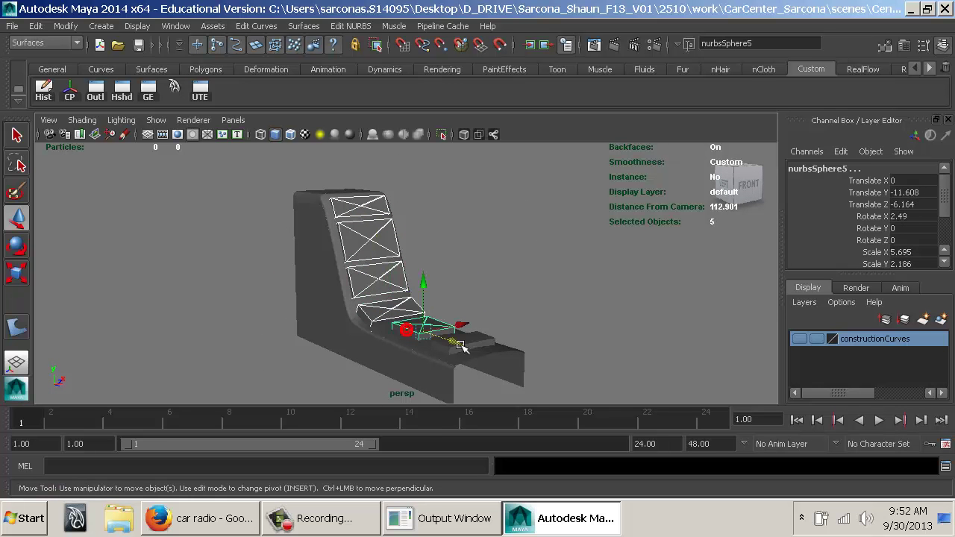
left_click(460, 346, "shift")
left_click(941, 319)
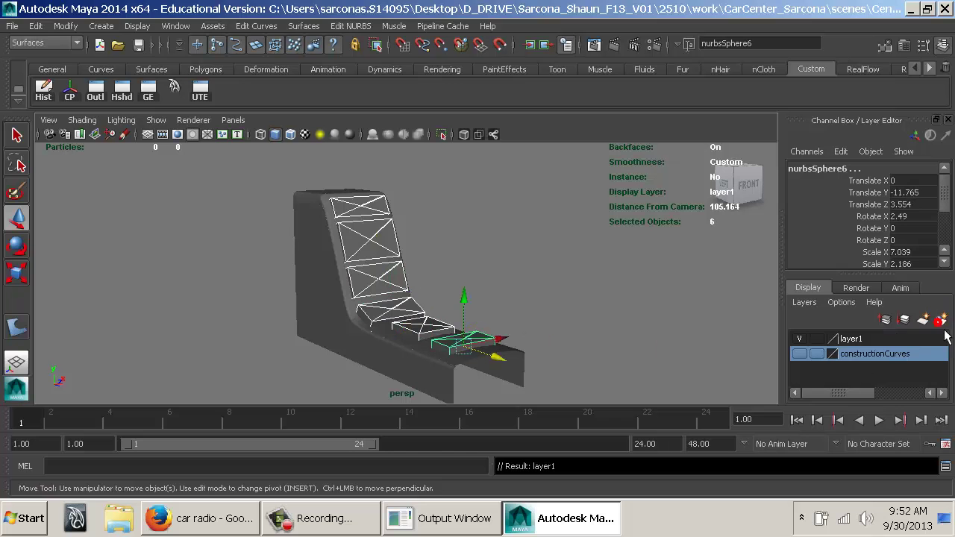
Rename the new layer "template" and set its display type to Template.
double_click(866, 341)
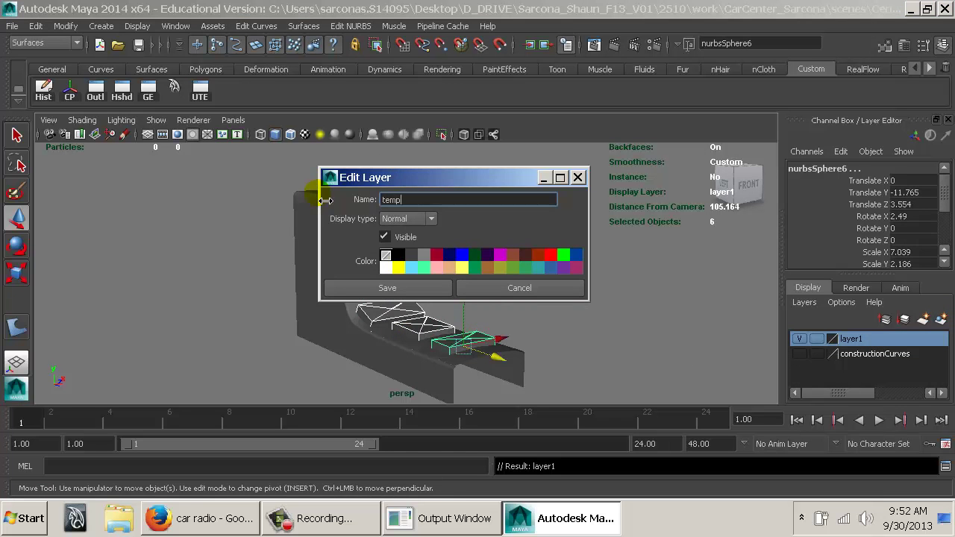
left_click(399, 288)
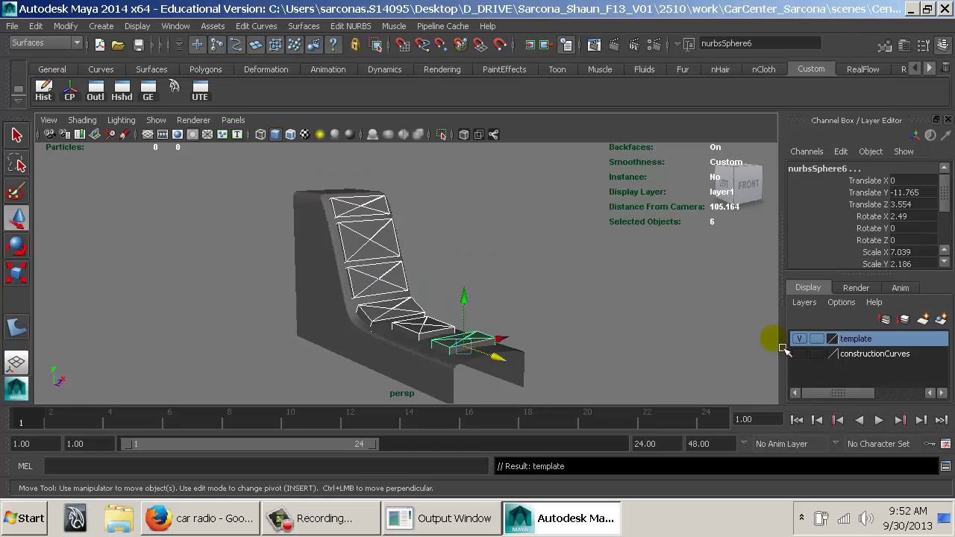
left_click(816, 339)
left_click(629, 309)
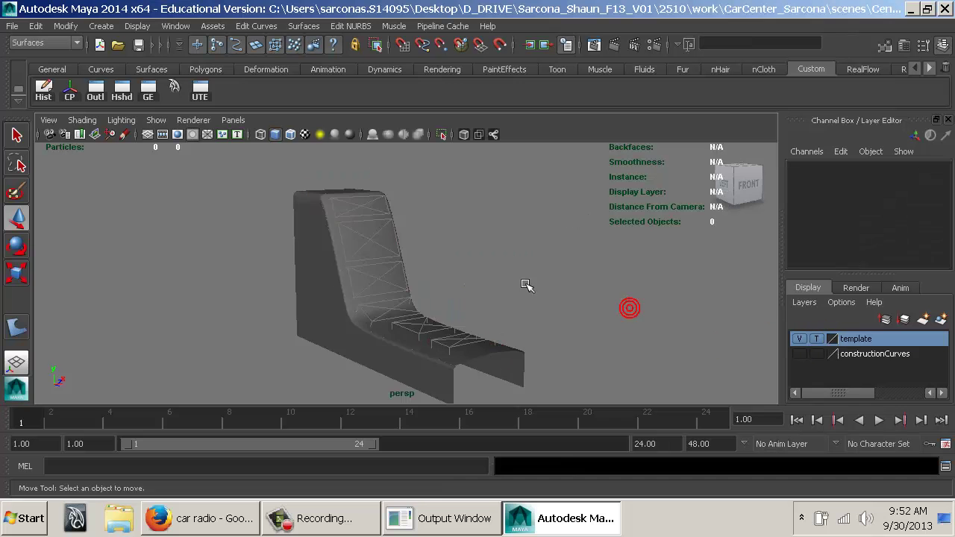
Create a NURBS square in the front view.
left_click_drag(477, 268, 463, 285, "alt")
key("space")
left_click_drag(453, 249, 460, 279)
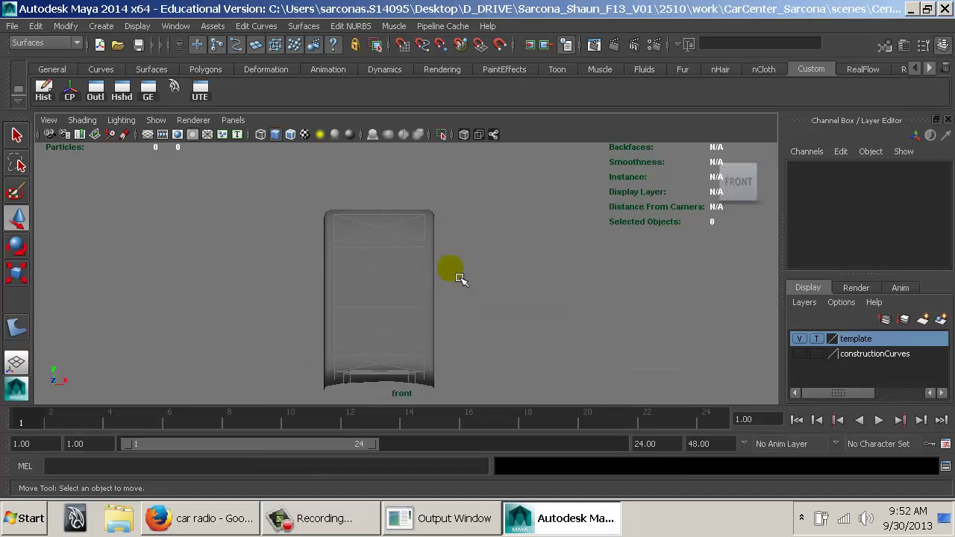
left_click(101, 26)
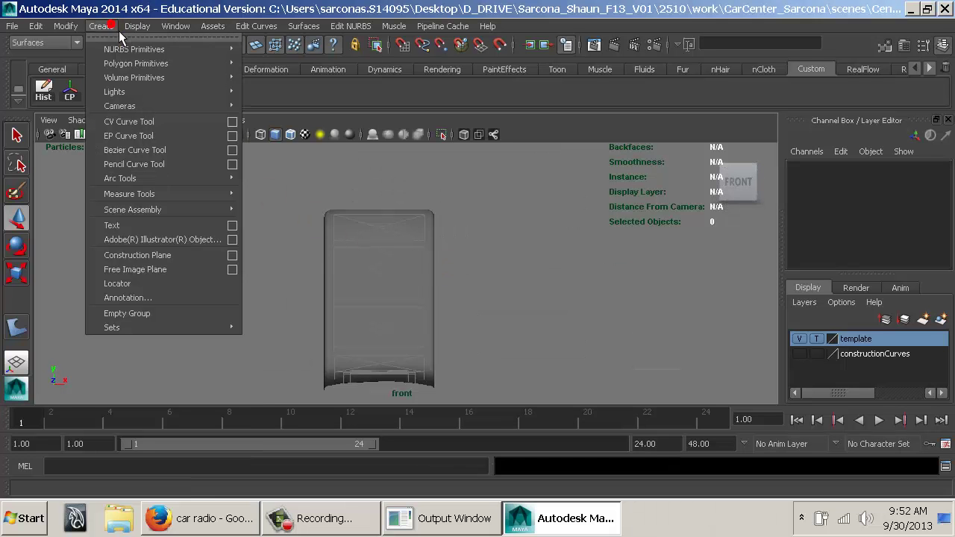
left_click(176, 50)
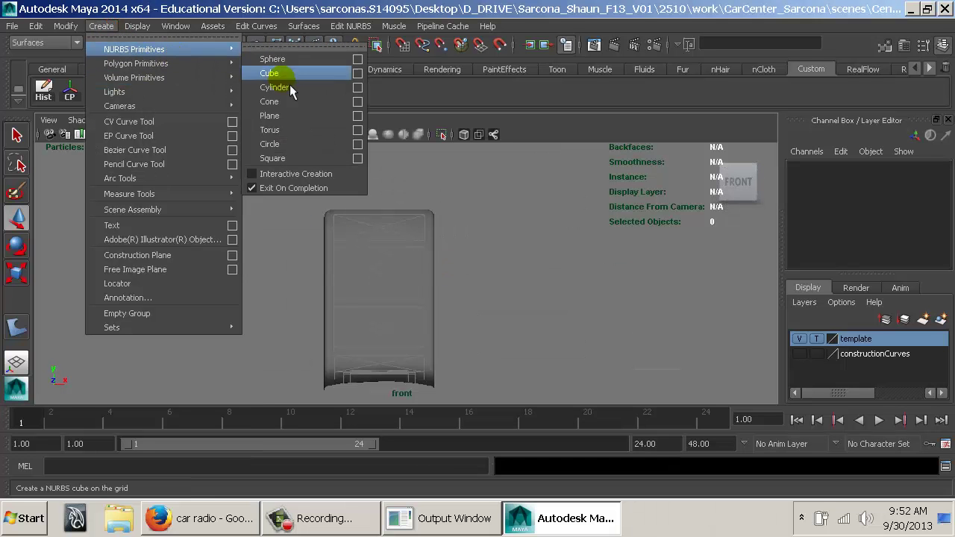
left_click(289, 158)
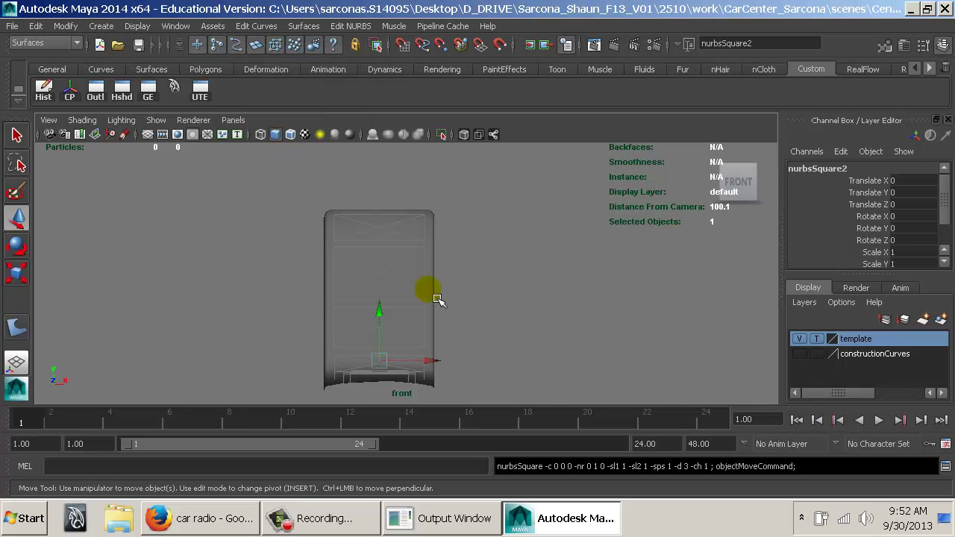
Stand the square upright with a Rotate X of 90, raised to Translate Y 14.786 and uniformly scaled to 3.028.
mouse_move(382, 308)
left_mouse_down()
mouse_move(407, 236)
mouse_move(405, 198)
mouse_move(386, 226)
mouse_move(383, 291)
left_mouse_up()
key("e")
key("r")
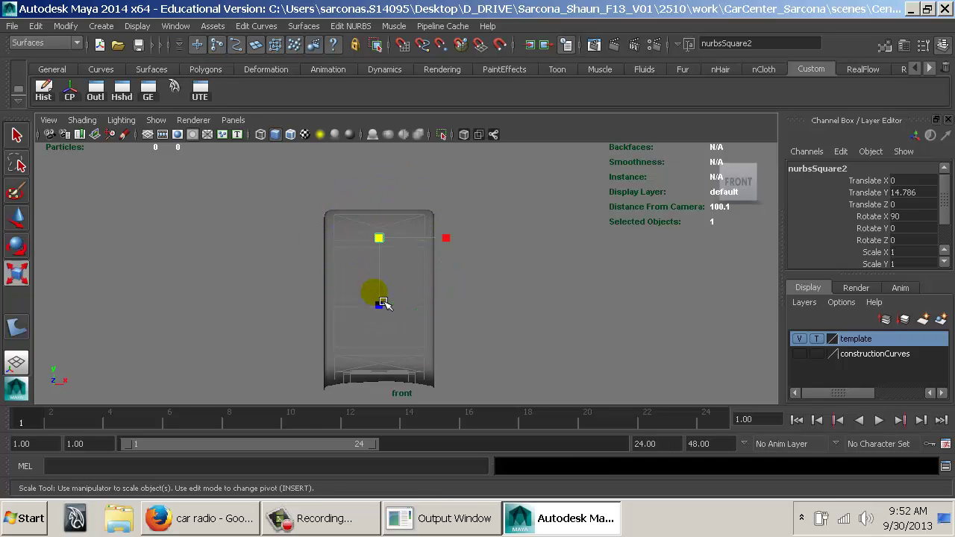
middle_click_drag(388, 261, 401, 265)
key("w")
key("f")
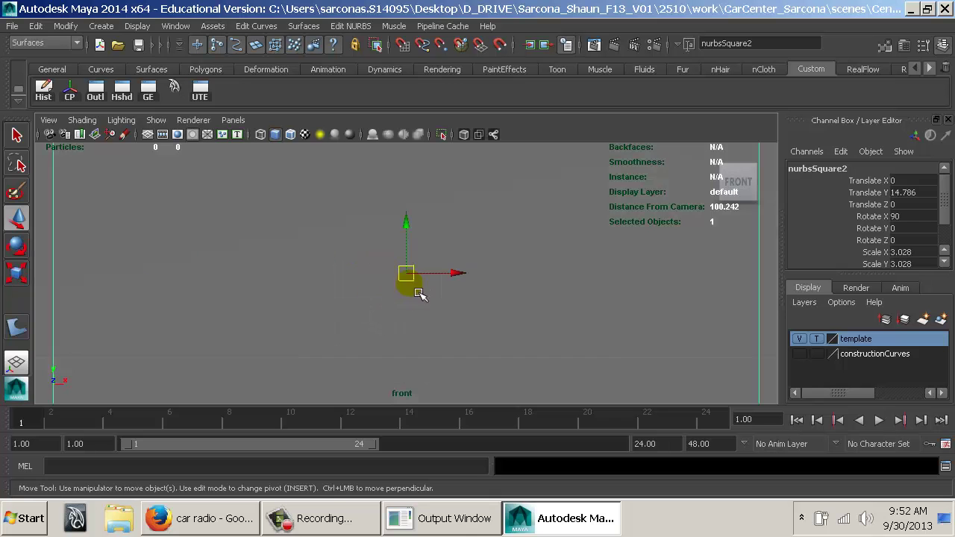
left_click_drag(457, 308, 236, 279, "alt")
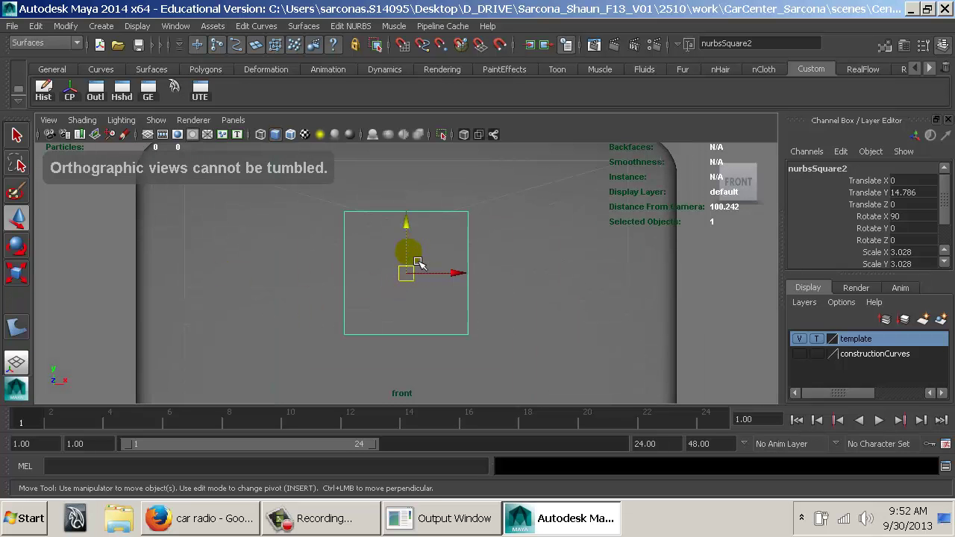
Fit the square to the top block's outline, using a Scale X of 10.85 and a Translate Y of 15.974.
left_click_drag(416, 266, 419, 209)
key("r")
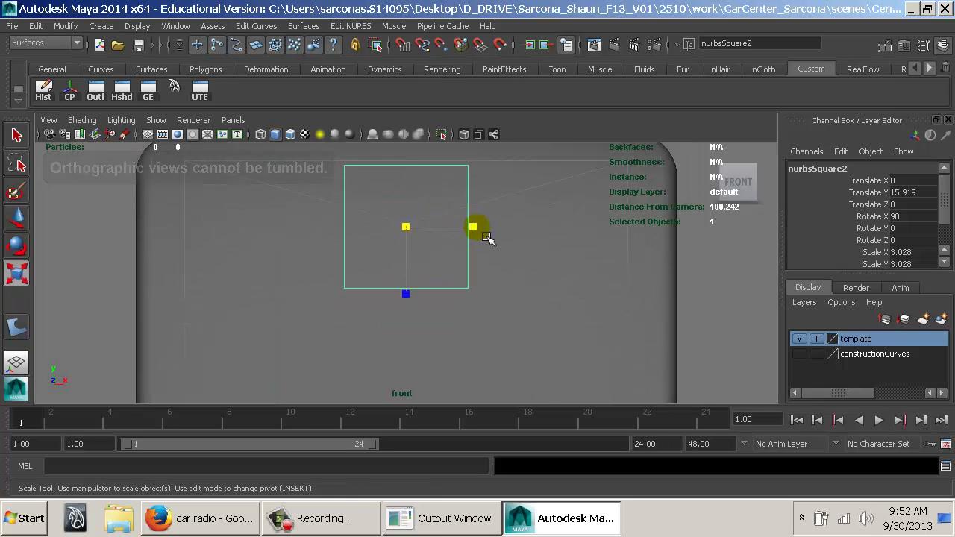
left_click_drag(481, 230, 646, 232)
middle_click_drag(515, 259, 456, 292, "alt")
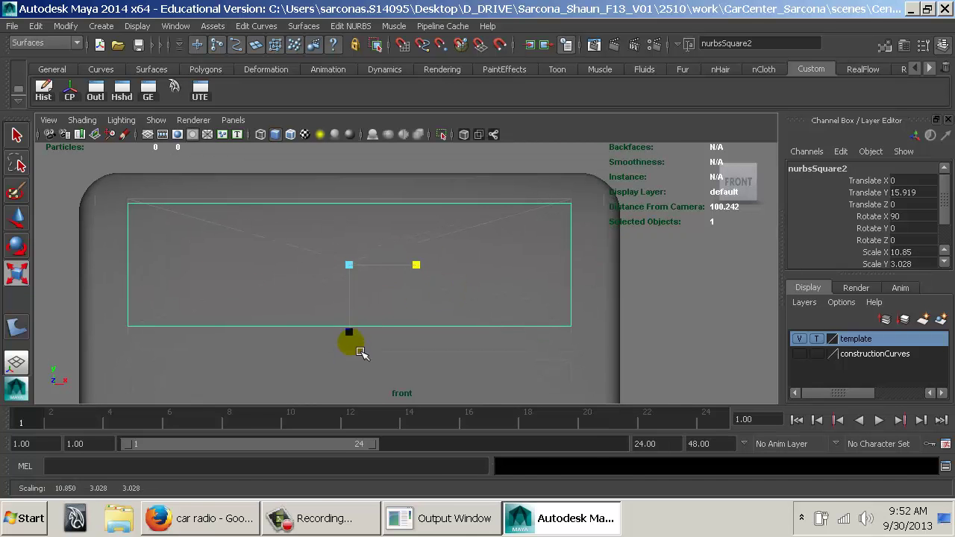
left_click_drag(349, 333, 358, 344)
key("w")
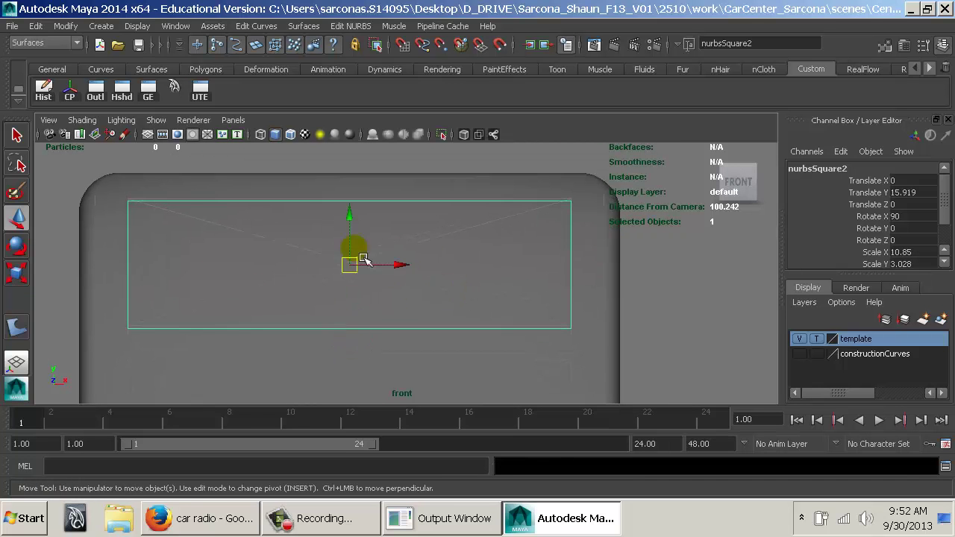
left_click_drag(362, 233, 360, 231)
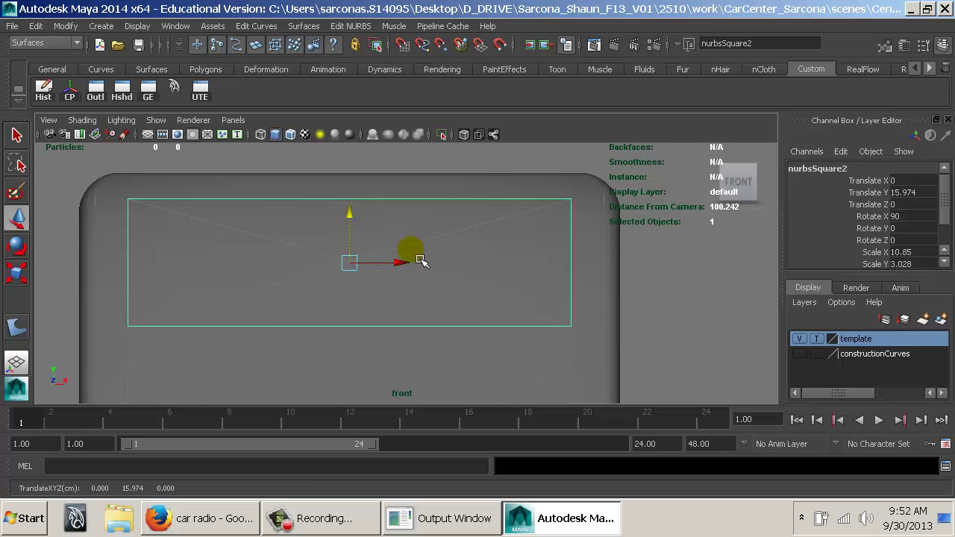
Select the square's left and top sides and open the Curve Fillet options.
left_click(129, 212)
left_click(167, 198, "shift")
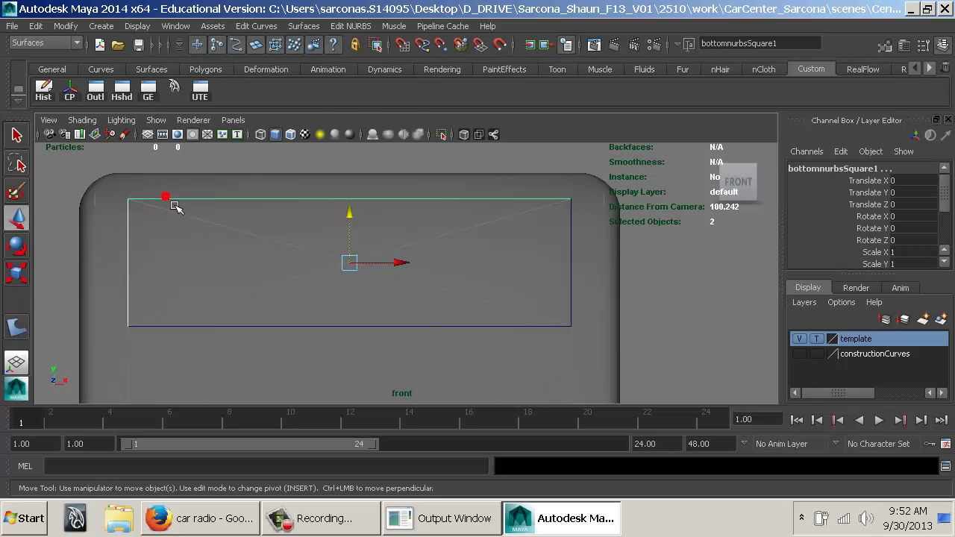
key("space")
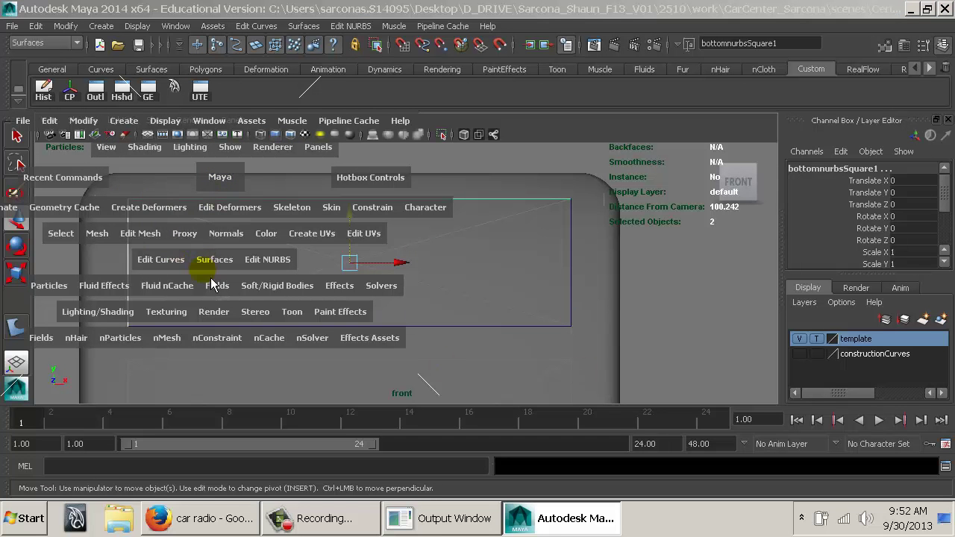
left_click(282, 274)
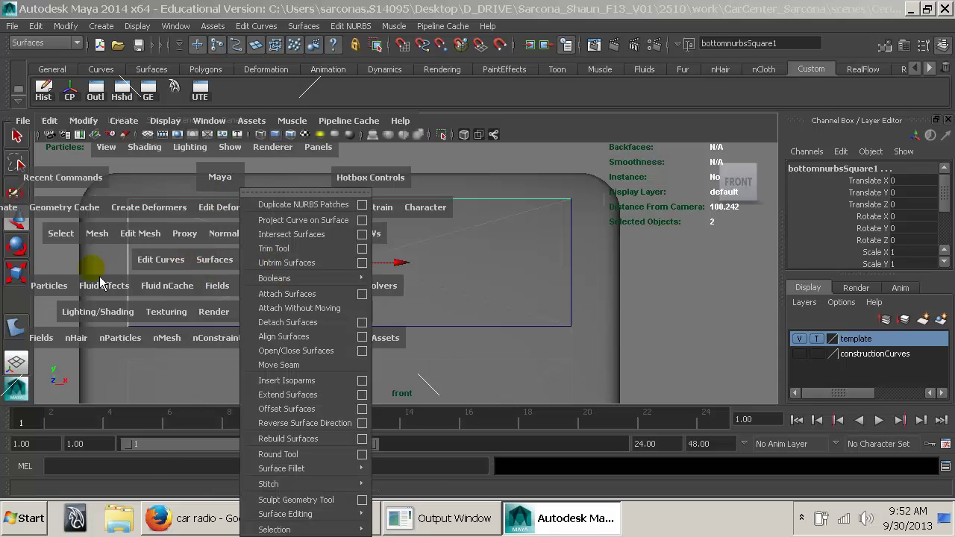
left_click(157, 263)
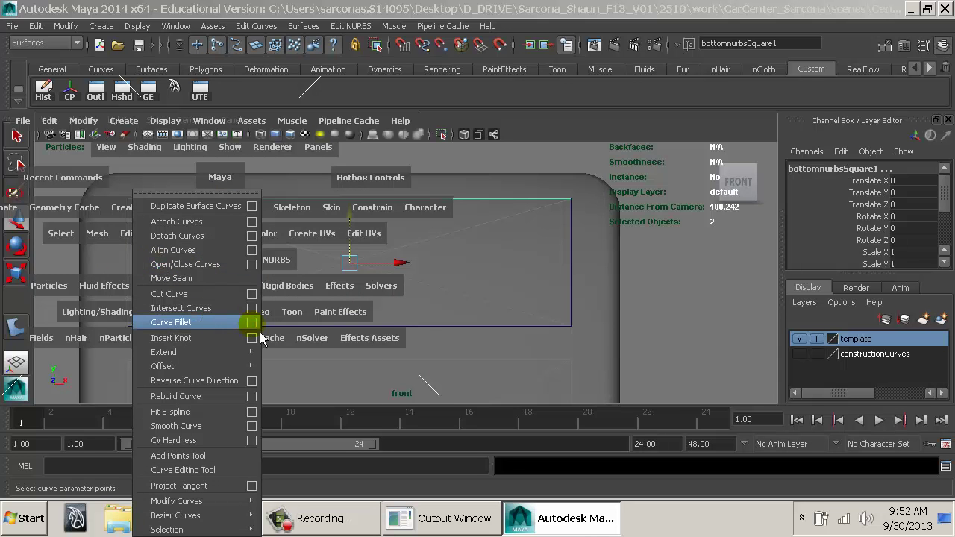
left_click_drag(260, 338, 252, 323)
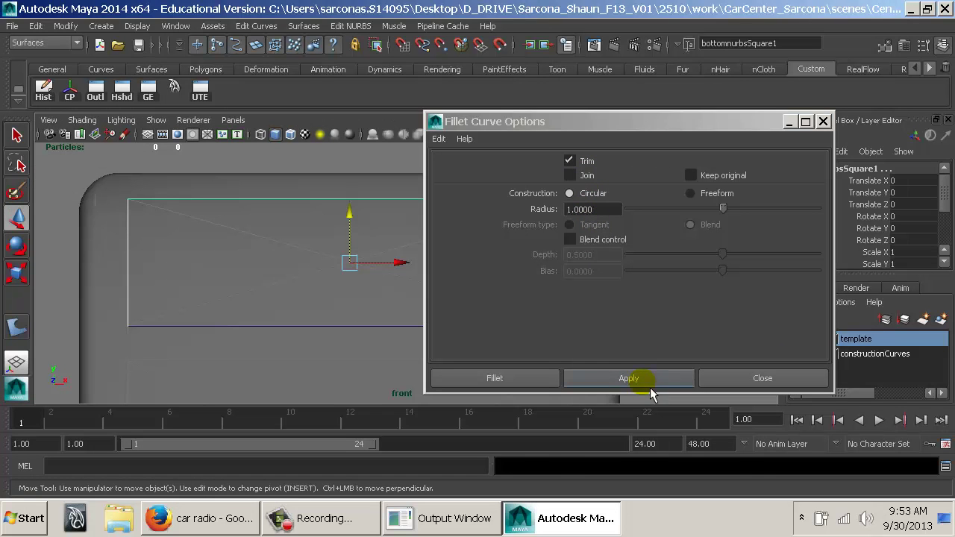
Try trimmed circular fillets with radius 1 and radius 0.5 on the square's upper-left corner, undoing each one.
left_click(629, 378)
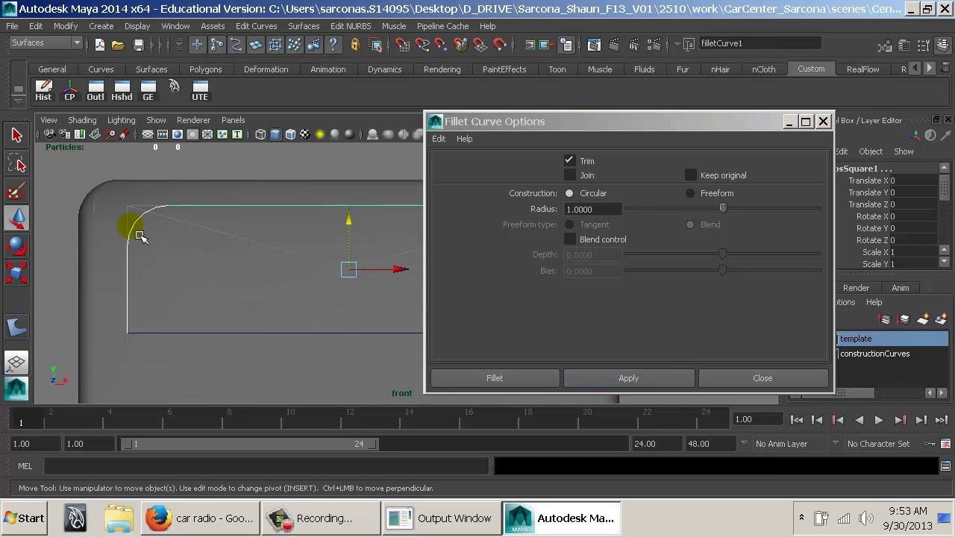
key("ctrl+z")
double_click(610, 209)
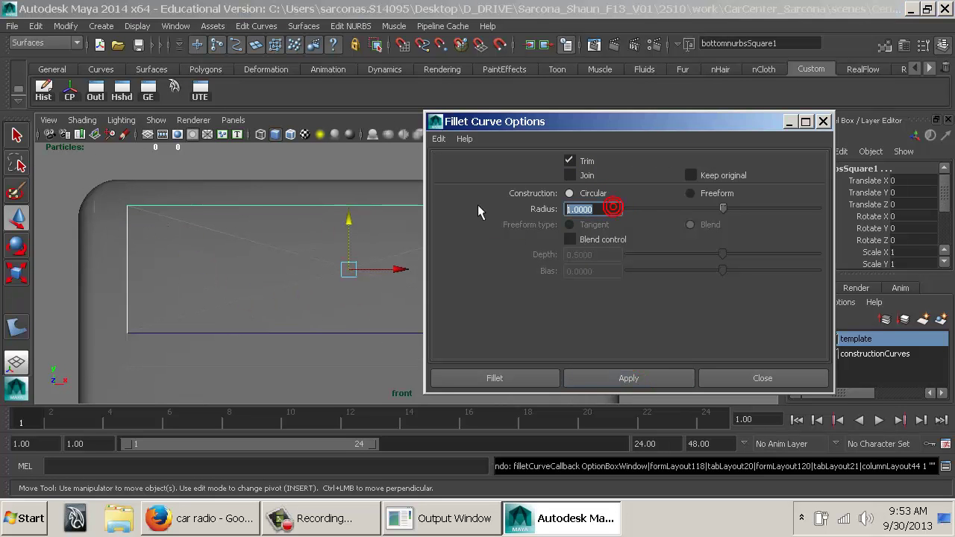
type("0.5")
left_click(629, 378)
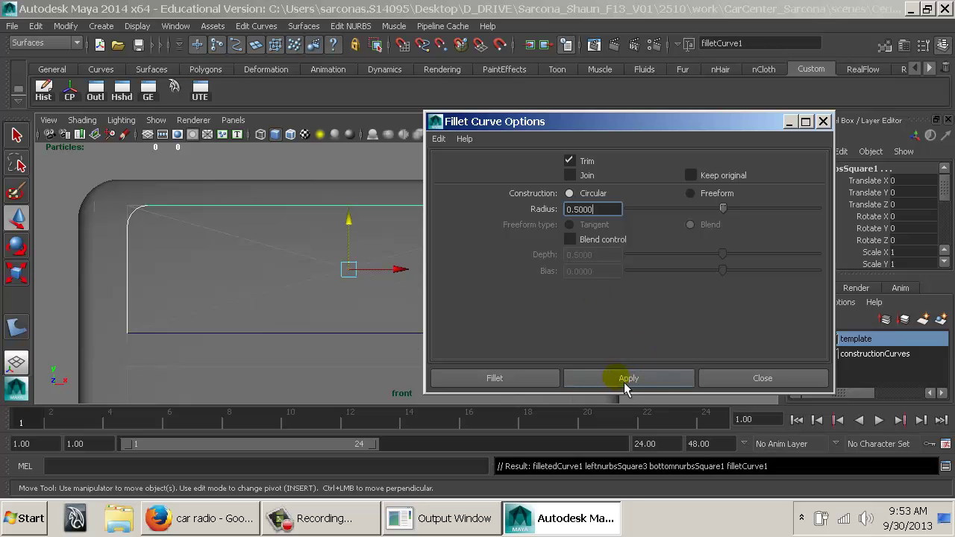
middle_click_drag(299, 300, 308, 311, "alt")
key("ctrl+z")
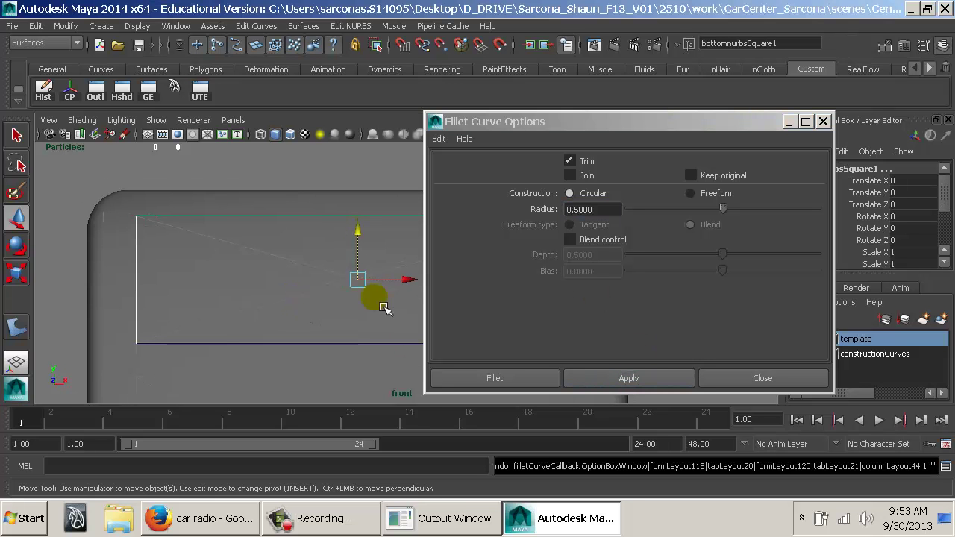
Fillet the square's upper-left and upper-right corners with a trimmed circular radius of 0.2.
double_click(601, 209)
left_click(628, 378)
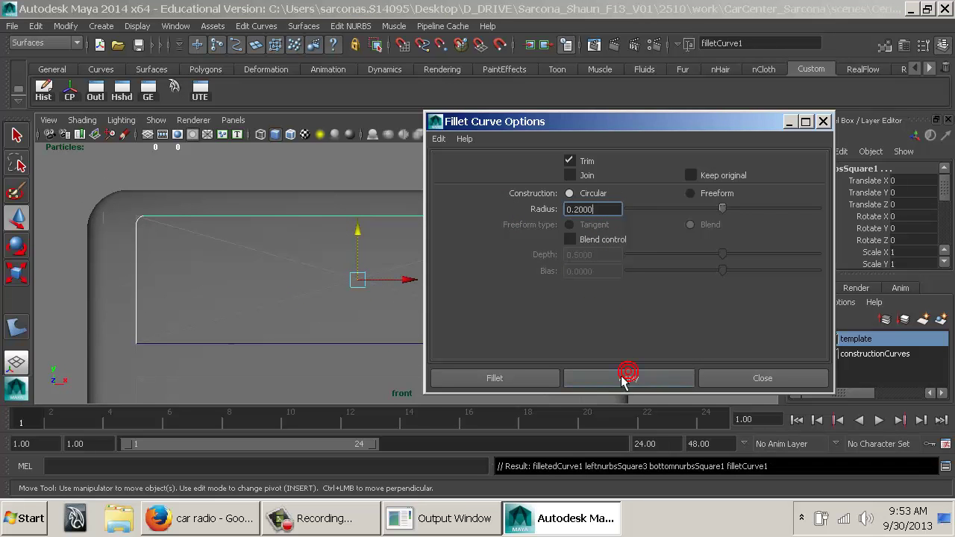
middle_click_drag(375, 245, 228, 232, "alt")
key("ctrl+z")
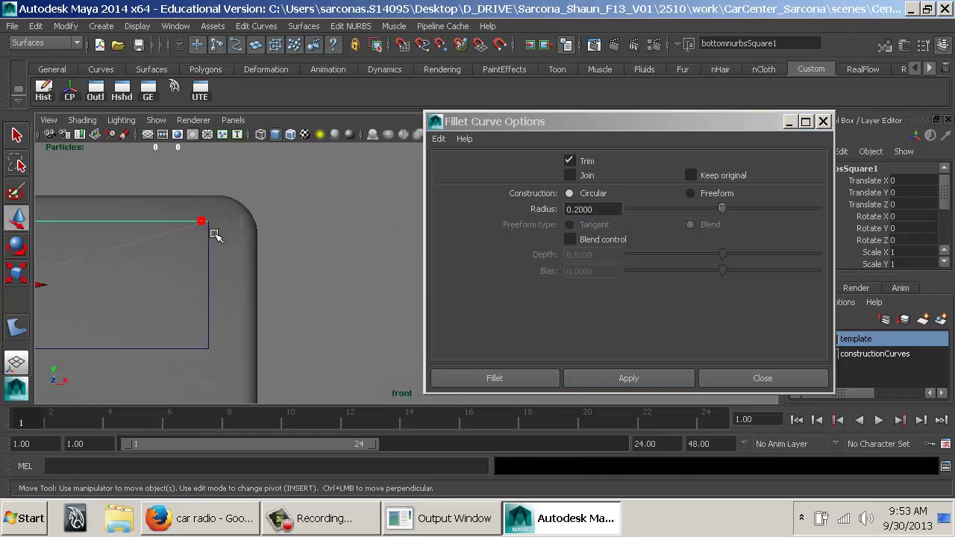
left_click(209, 231, "shift")
key("g")
middle_click_drag(136, 295, 178, 238, "alt")
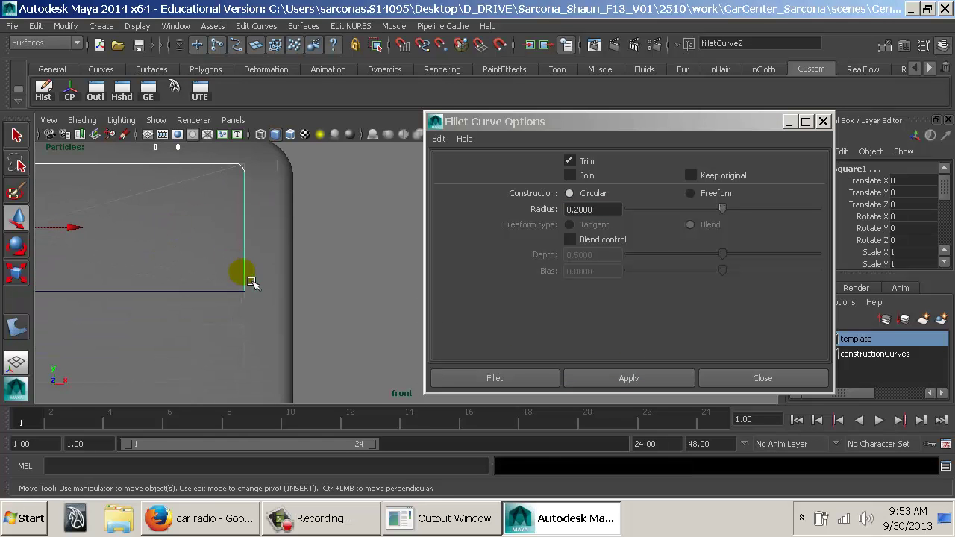
Fillet the square's lower-right and lower-left corners with the same 0.2 radius and close the fillet options.
left_click_drag(251, 282, 240, 301)
key("g")
middle_click_drag(160, 294, 224, 299, "alt")
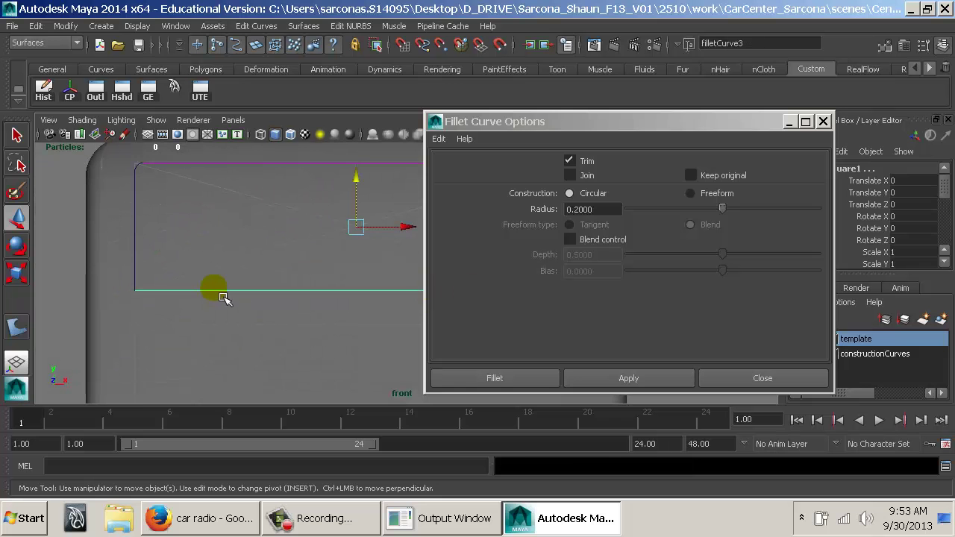
left_click(198, 296)
left_click(136, 272, "shift")
key("g")
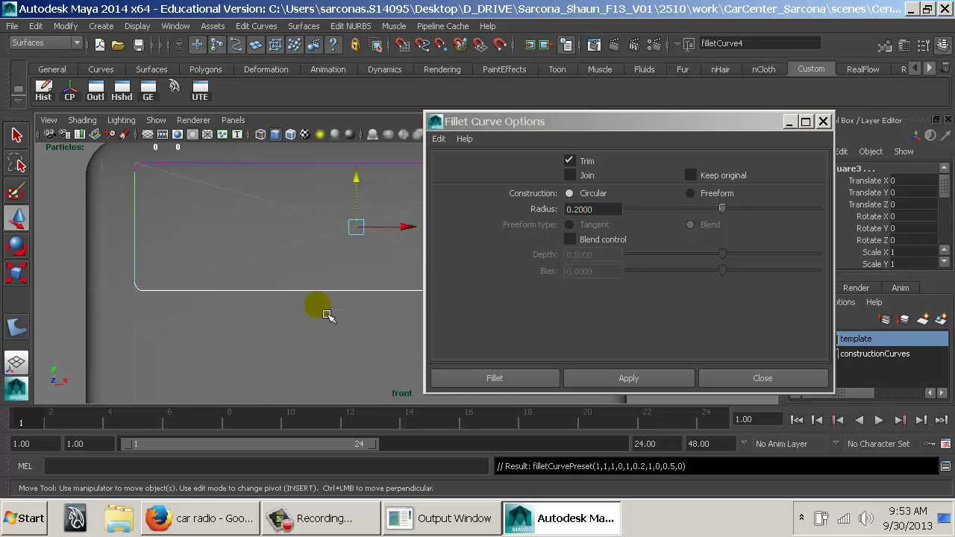
middle_click_drag(326, 312, 302, 291, "alt")
double_click(434, 122)
Attach all sides and corner fillets of the square using Connect with multiple knots kept and originals discarded, and delete the construction history.
key("space")
left_click_drag(430, 219, 435, 200)
left_click_drag(406, 235, 533, 240, "alt")
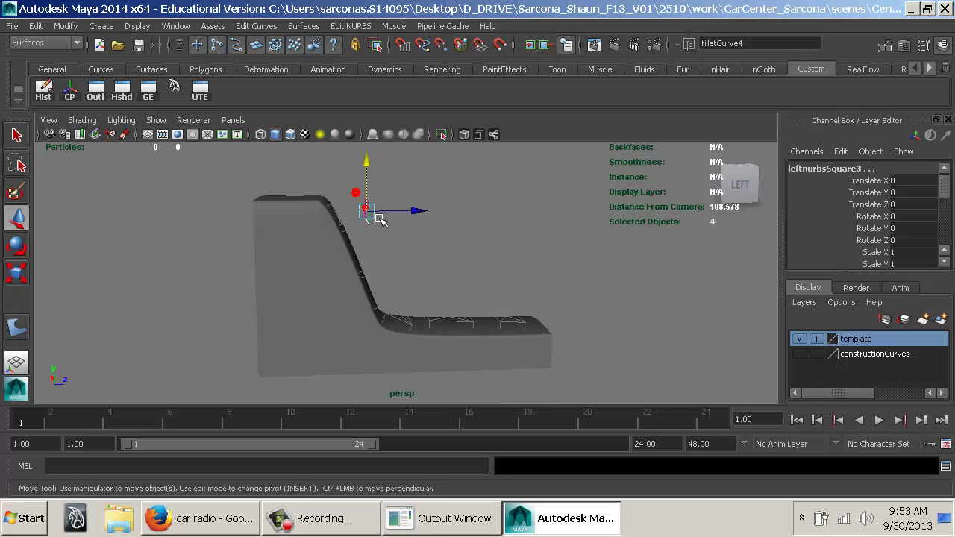
left_click_drag(379, 218, 392, 241)
key("f")
left_click_drag(461, 267, 457, 261, "alt")
right_click_drag(457, 261, 288, 220, "alt")
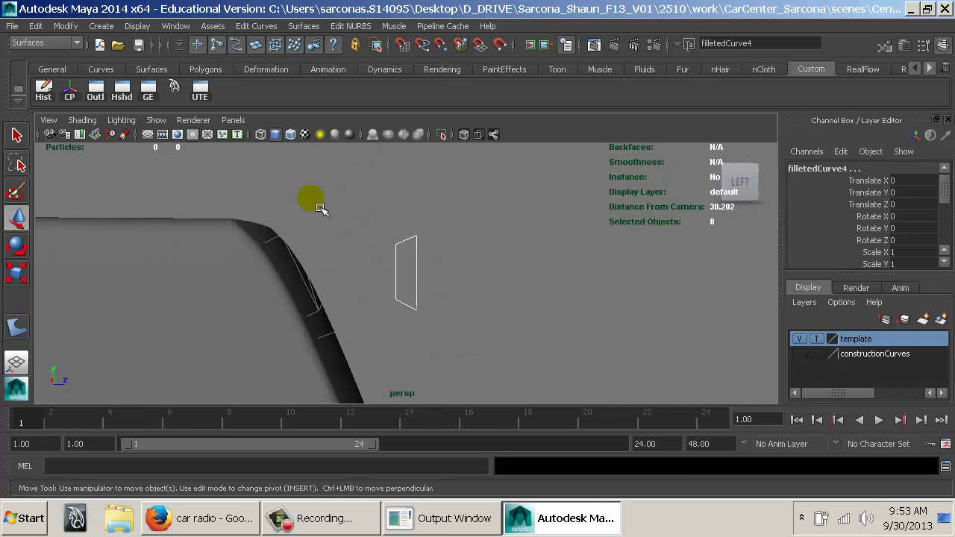
key("space")
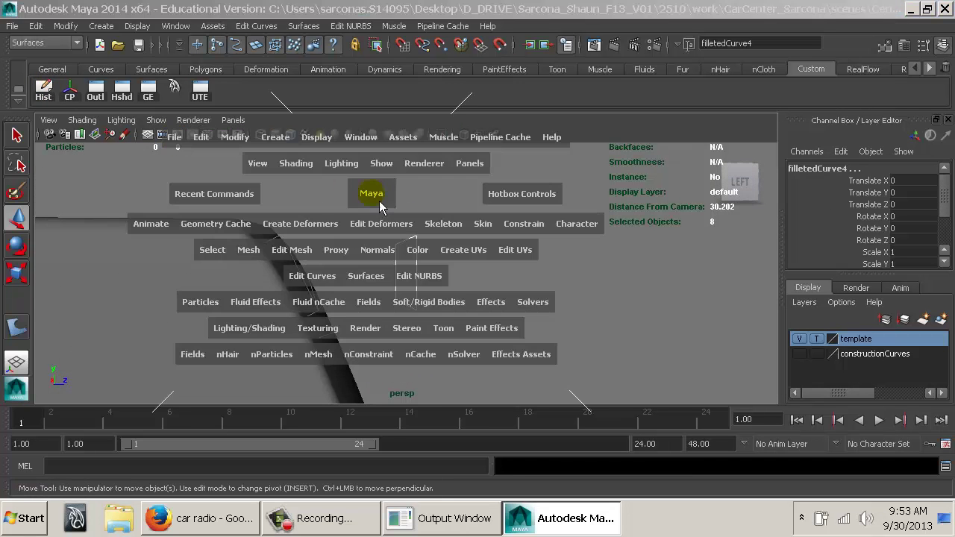
left_click_drag(312, 275, 401, 243)
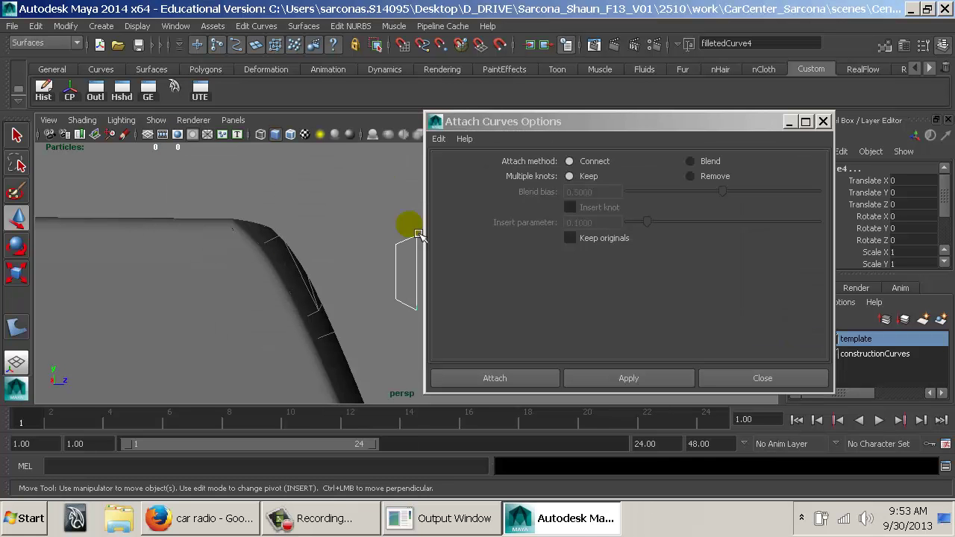
left_click(511, 384)
left_click(52, 95)
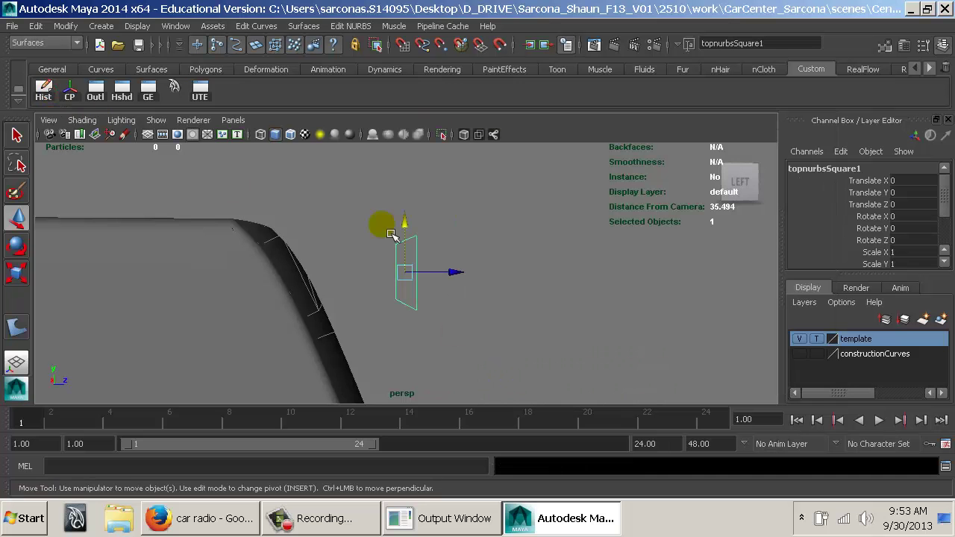
Delete any leftovers at the joined outline's original place and move the outline back near the console, to a Translate Y of -0.751.
left_click_drag(459, 274, 609, 276)
left_click_drag(443, 218, 375, 320)
key("Delete")
left_click_drag(490, 236, 541, 278)
left_click_drag(555, 287, 443, 264, "alt")
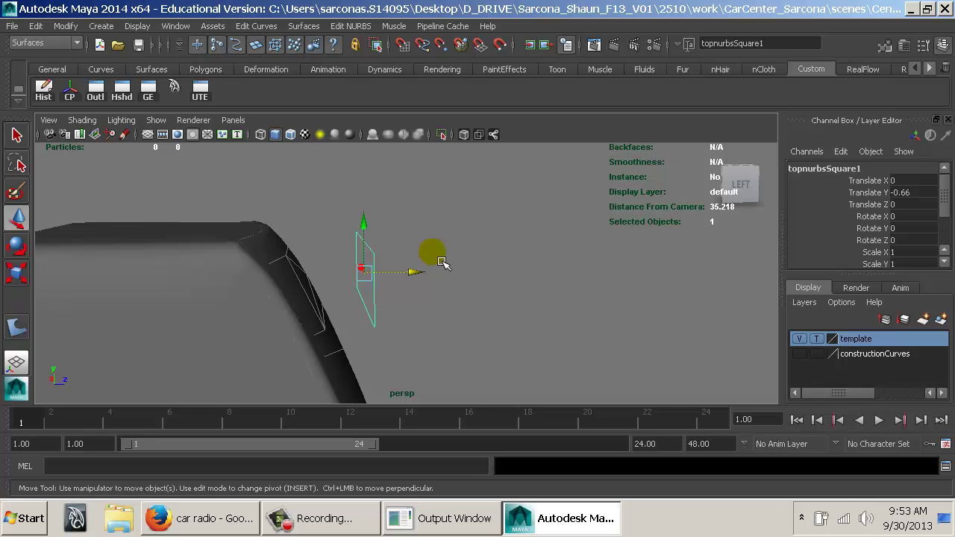
mouse_move(426, 284)
left_mouse_down()
mouse_move(366, 278)
mouse_move(316, 294)
mouse_move(410, 291)
left_mouse_up()
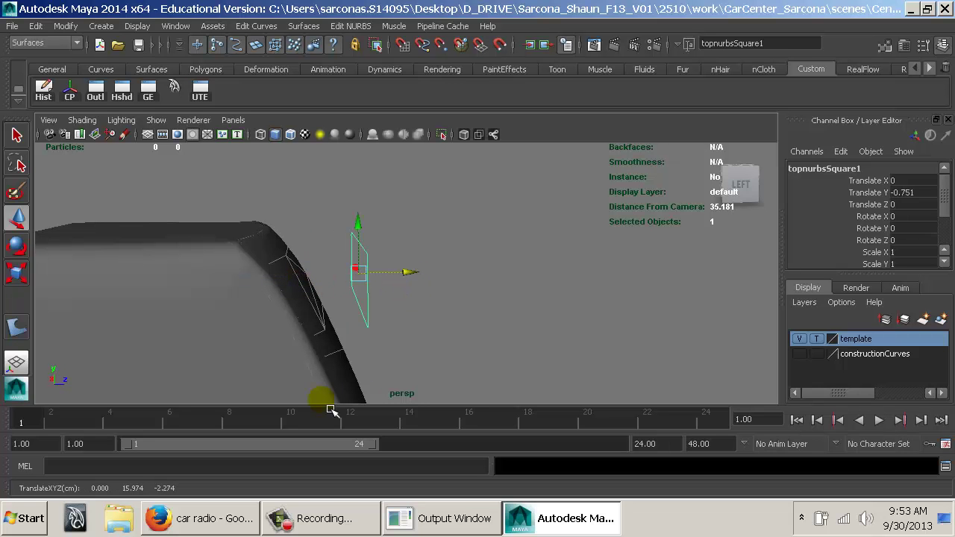
Look through the car radio and center console image results in Firefox and open the Volvo Concept Universe console photo.
left_click(211, 522)
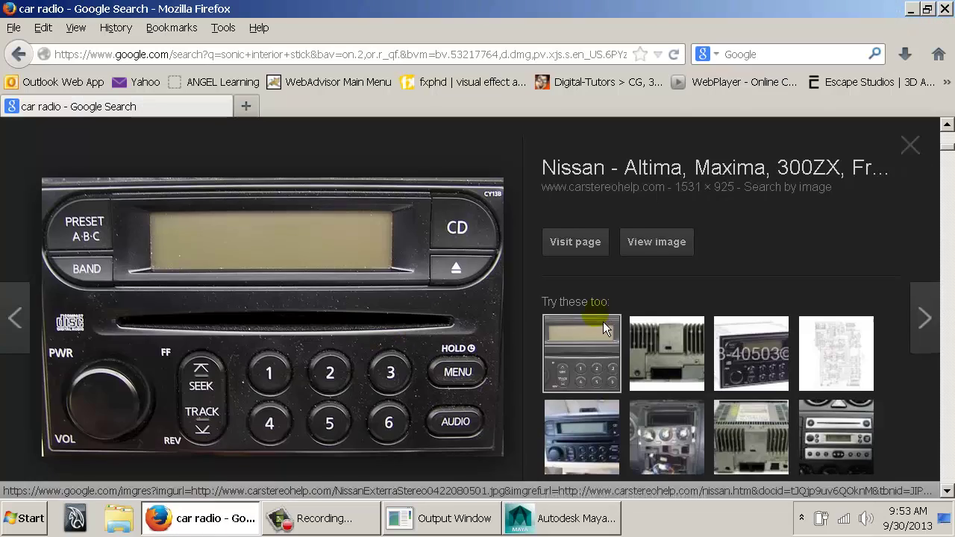
scroll(568, 325, "down", 5)
scroll(525, 329, "down", 5)
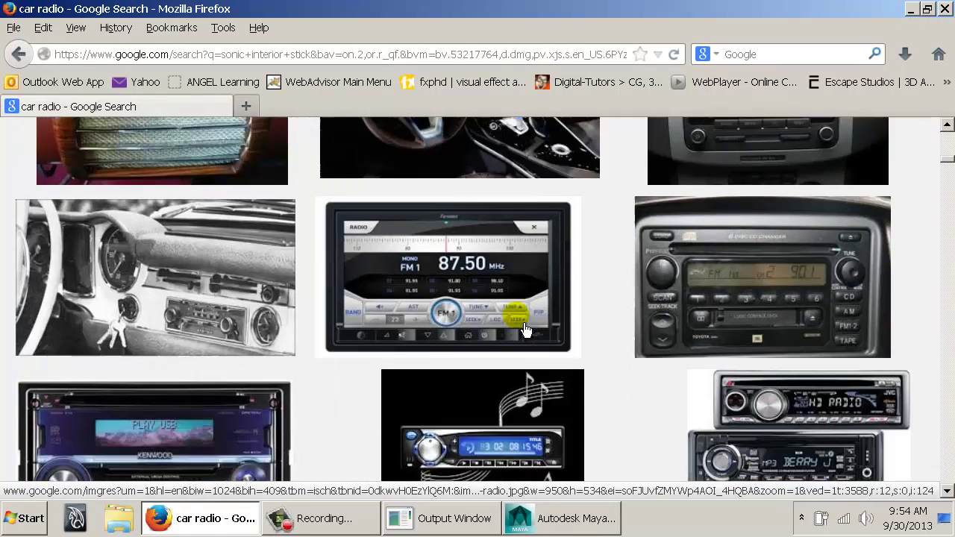
scroll(482, 312, "up", 10)
scroll(482, 312, "up", 4)
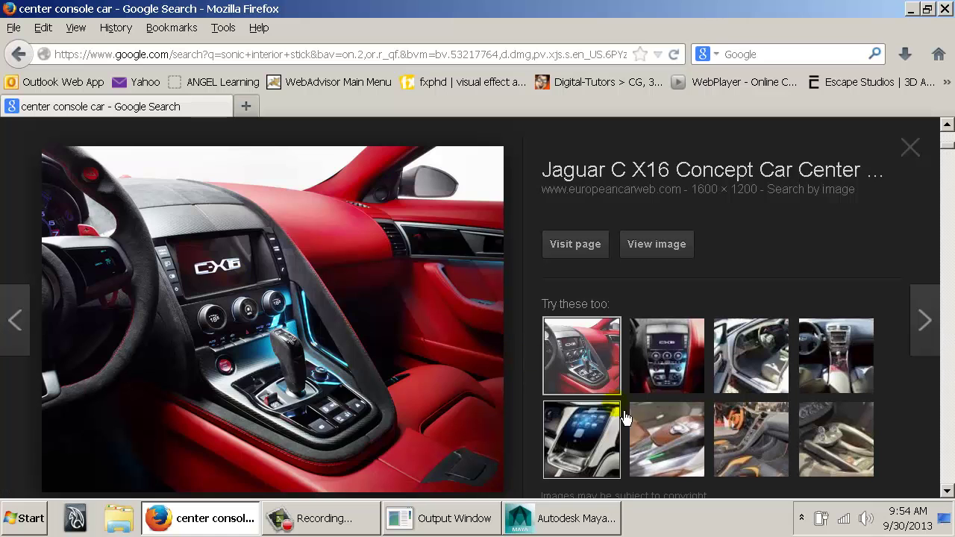
left_click(597, 420)
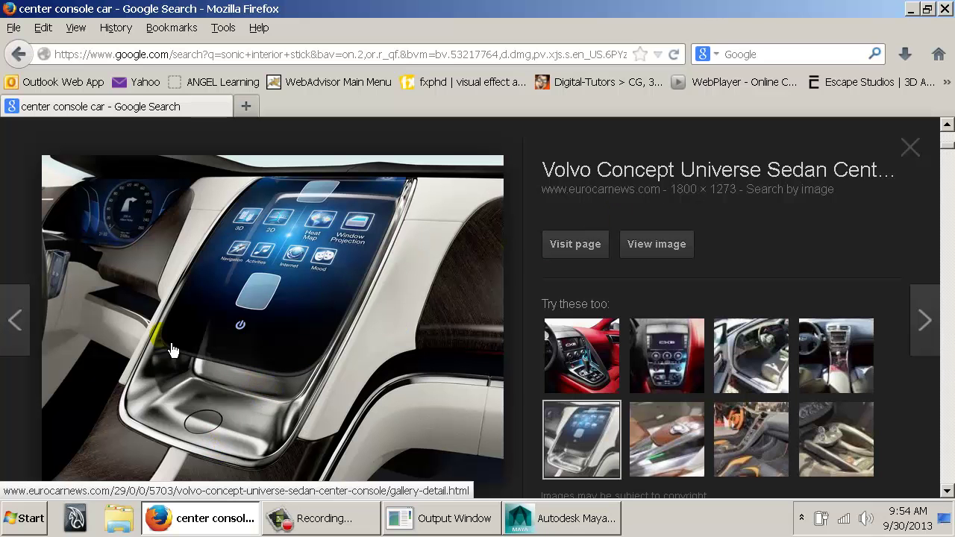
Switch back to Maya, duplicate the rounded outline and tilt it to a Rotate X of -27.304.
left_click(560, 518)
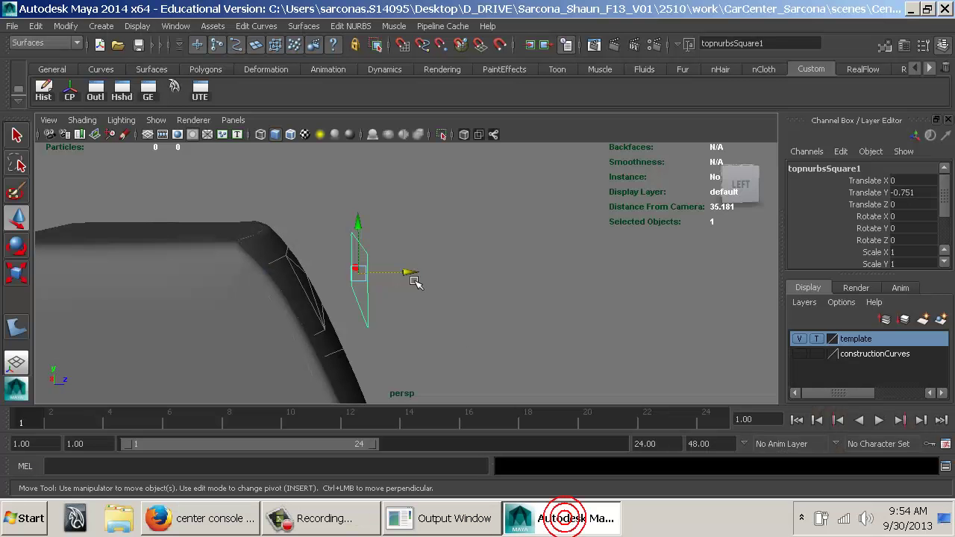
key("ctrl+d")
key("e")
left_click_drag(420, 256, 401, 237)
Try spacing the two tilted outlines apart in depth and lofting a surface between them.
key("w")
left_click_drag(369, 282, 281, 317)
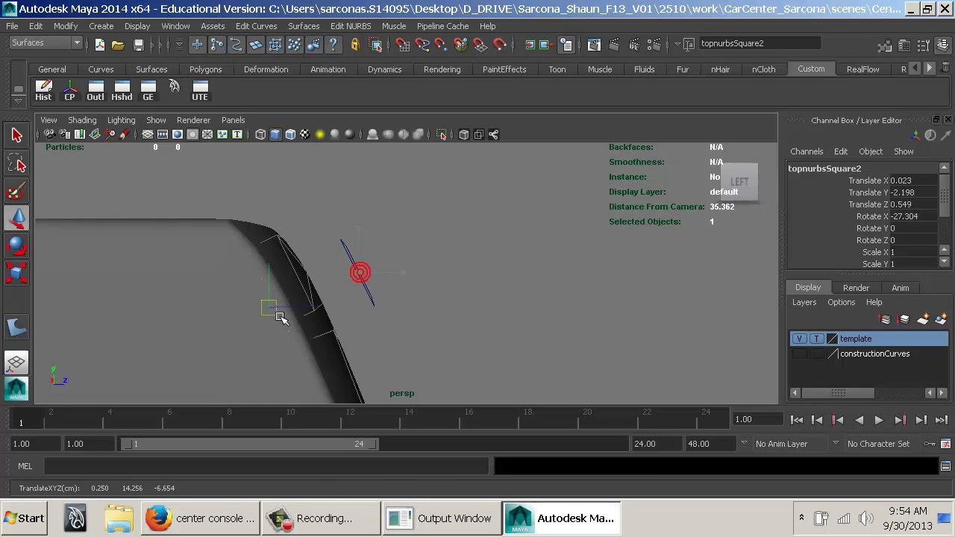
left_click_drag(351, 277, 469, 231)
key("ctrl+z")
left_click_drag(414, 272, 531, 271)
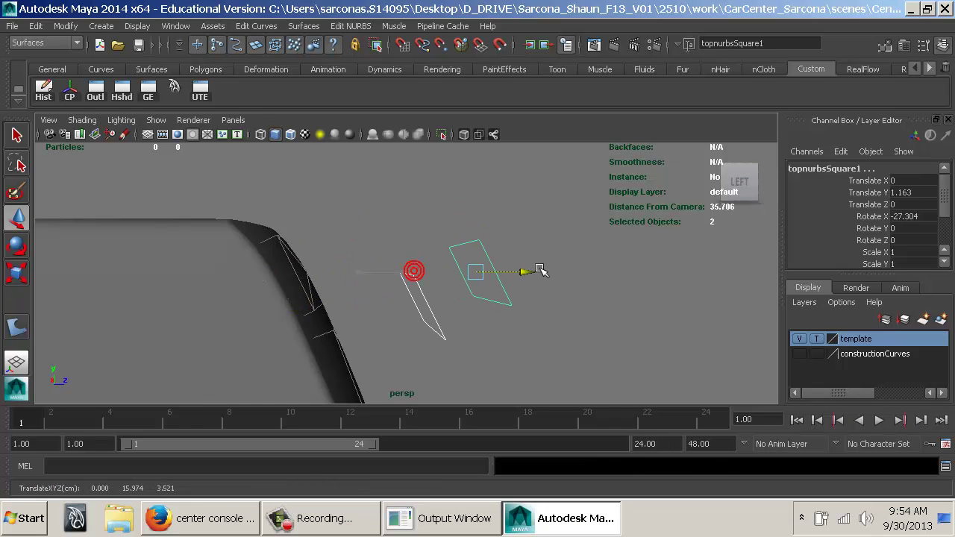
key("space")
left_click_drag(512, 344, 529, 390)
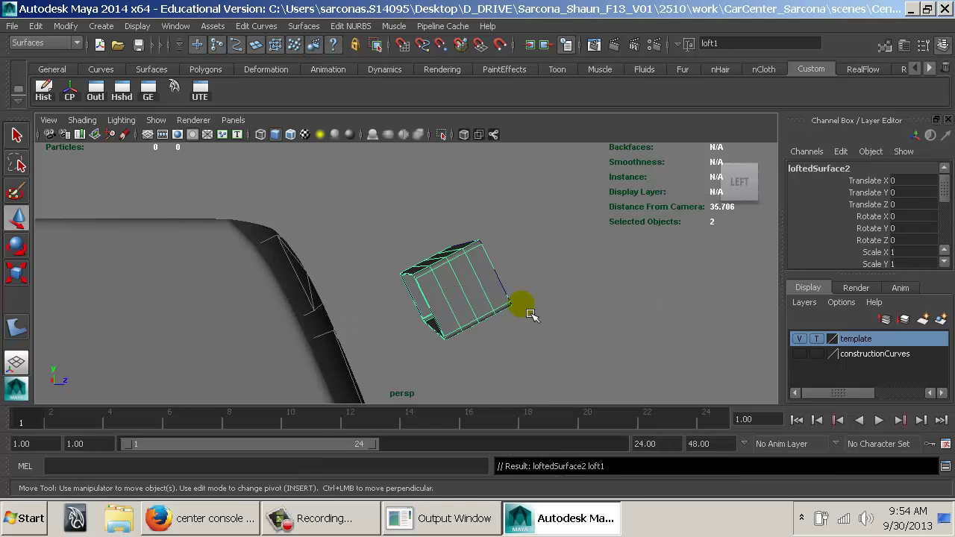
Try reshaping the lofted block by moving its rear outline to Translate Y 0.21 and Translate Z -0.038.
left_click_drag(523, 304, 523, 319, "alt")
left_click(421, 307)
left_click_drag(421, 299, 394, 329)
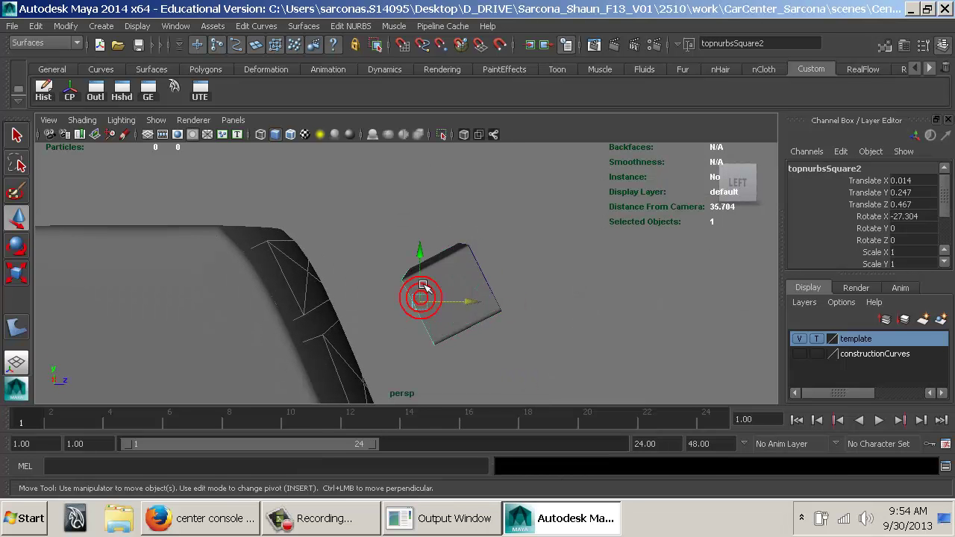
left_click_drag(419, 259, 479, 279)
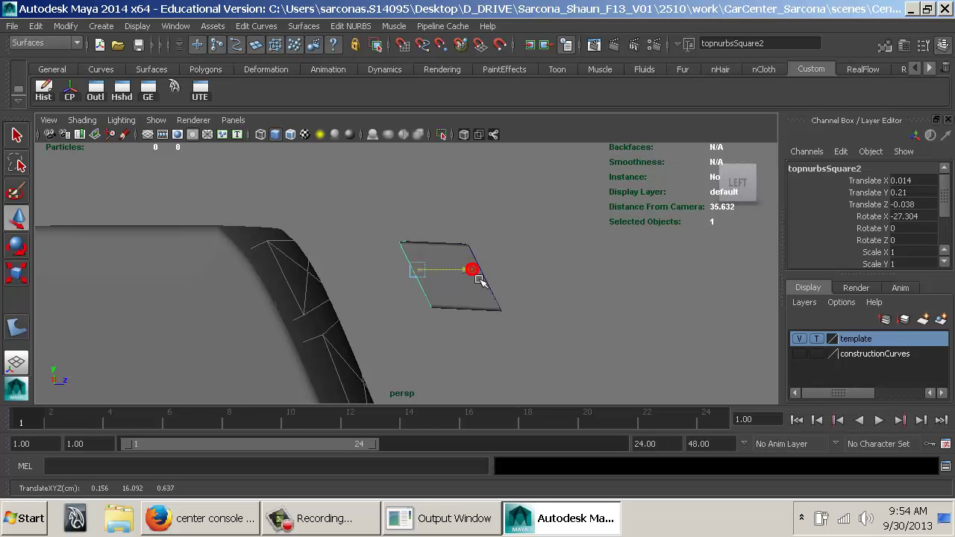
Undo the rear outline's adjustments, the loft and the moves that separated the two outlines.
key("ctrl+z")
key("ctrl+z")
key("ctrl+z")
key("ctrl+z")
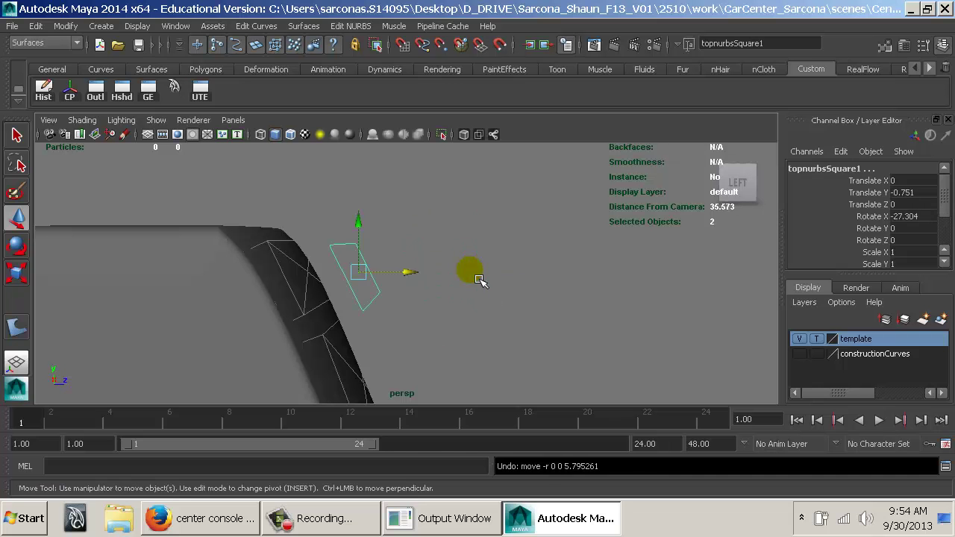
key("ctrl+z")
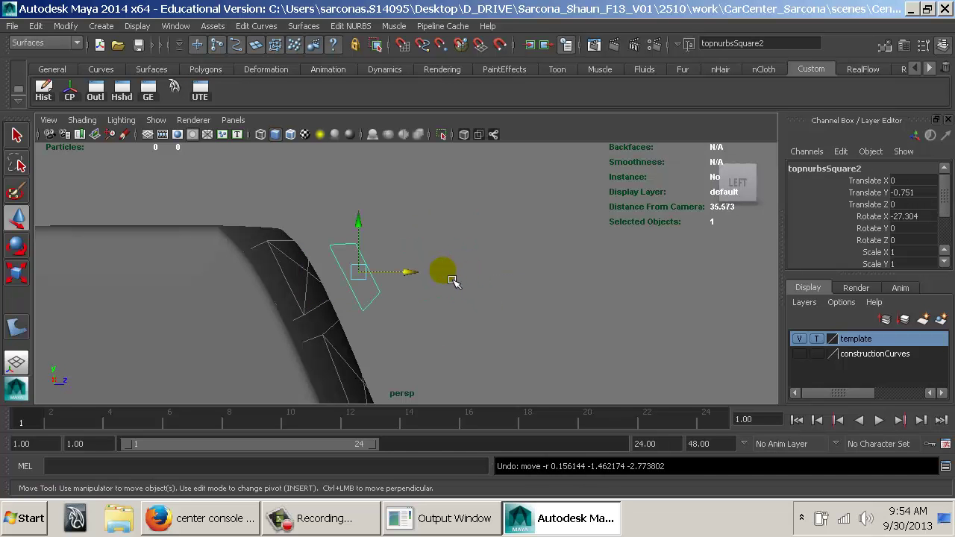
key("4")
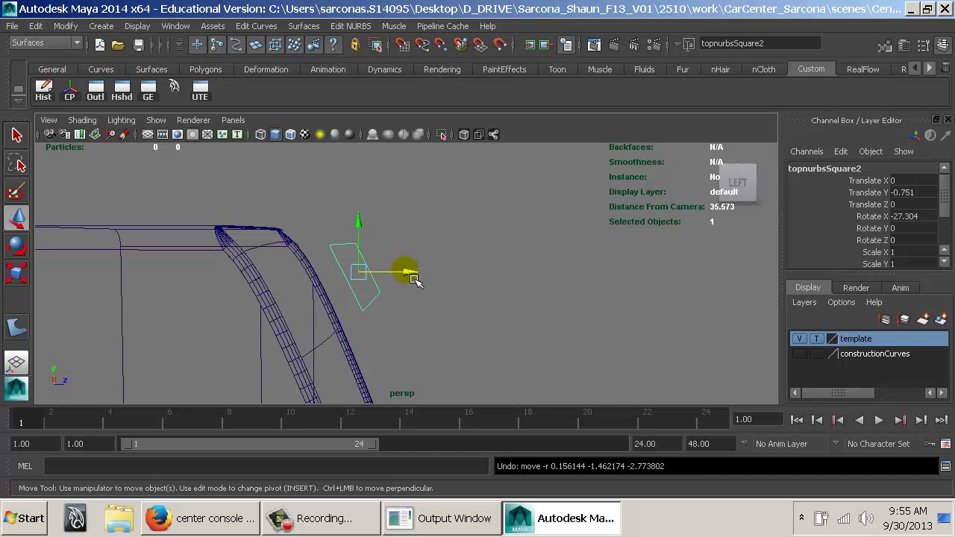
key("5")
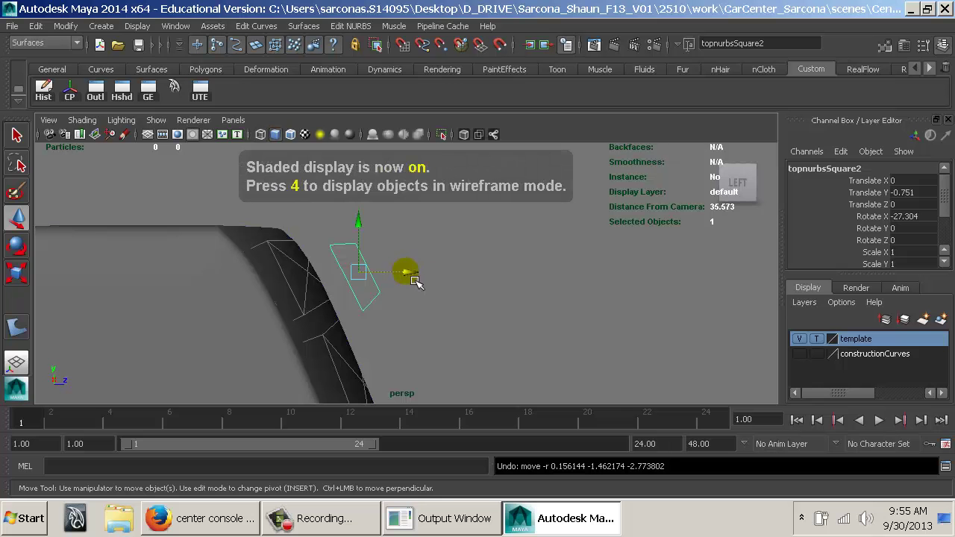
Try moving the duplicate tilted outline back in depth and lofting a surface between it and the front outline.
left_click_drag(416, 281, 321, 278)
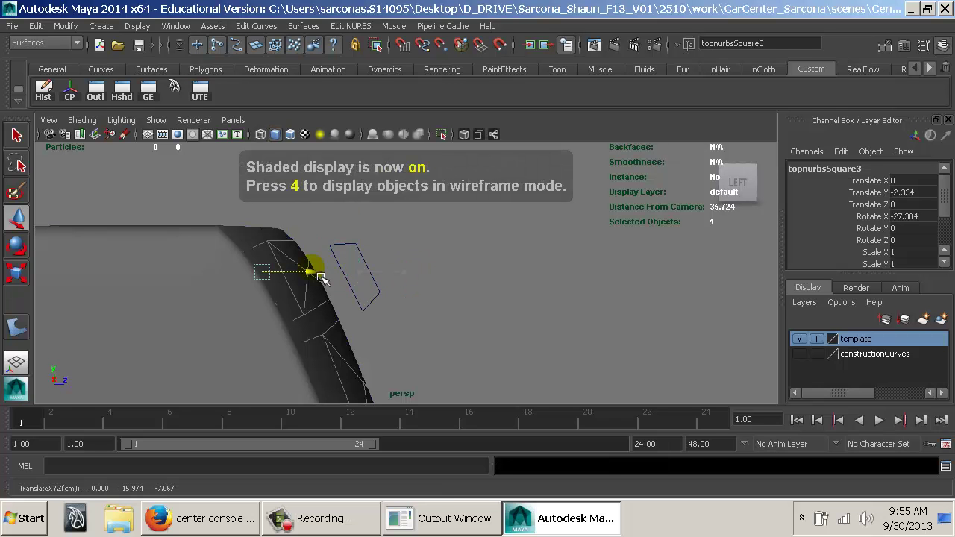
left_click(358, 256, "shift")
key("4")
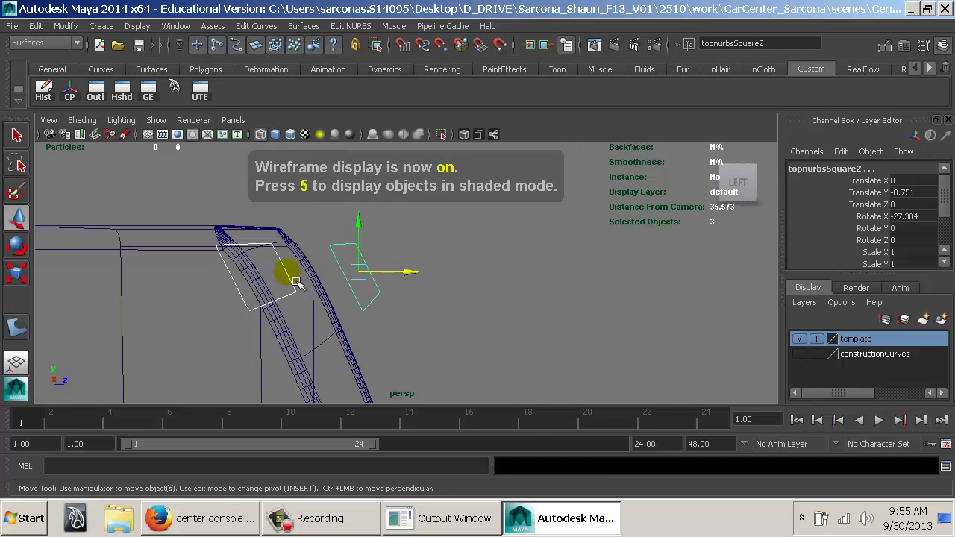
key("space")
left_click(334, 333)
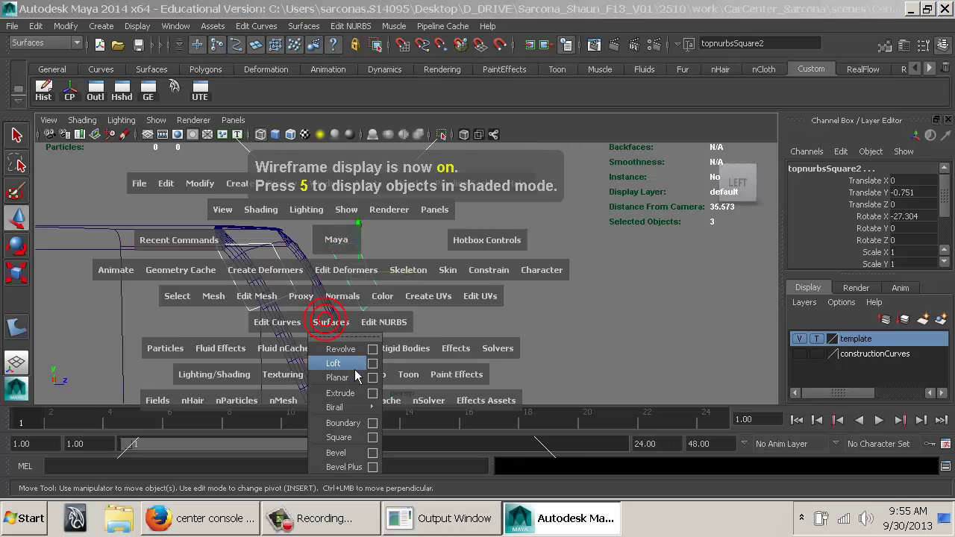
left_click(337, 363)
key("5")
mouse_move(340, 358)
left_mouse_down("alt")
mouse_move(358, 312)
mouse_move(219, 294)
mouse_move(380, 273)
mouse_move(466, 296)
mouse_move(307, 290)
left_mouse_up("alt")
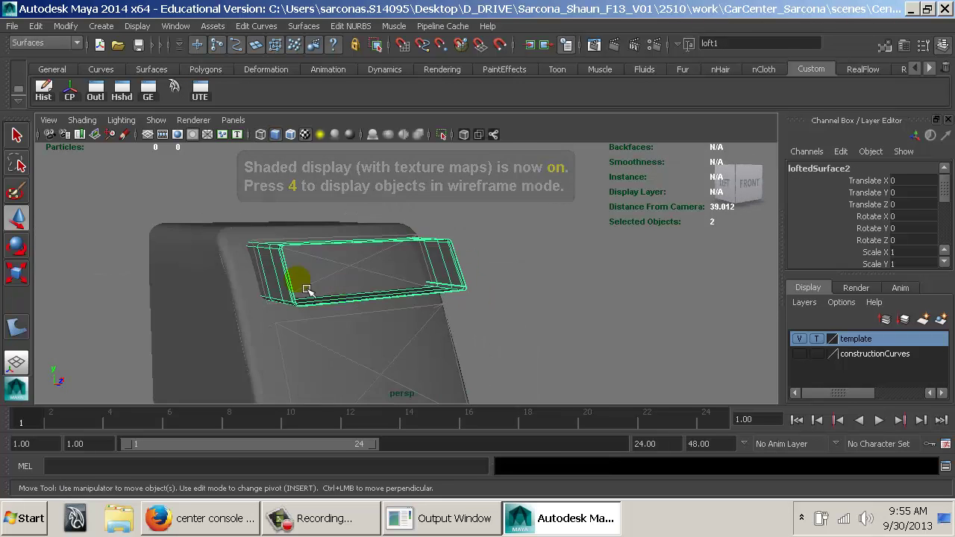
right_click_drag(307, 291, 603, 349, "alt")
left_click_drag(438, 316, 459, 329, "alt")
middle_click_drag(458, 328, 512, 314, "alt")
left_click_drag(512, 314, 441, 278, "alt")
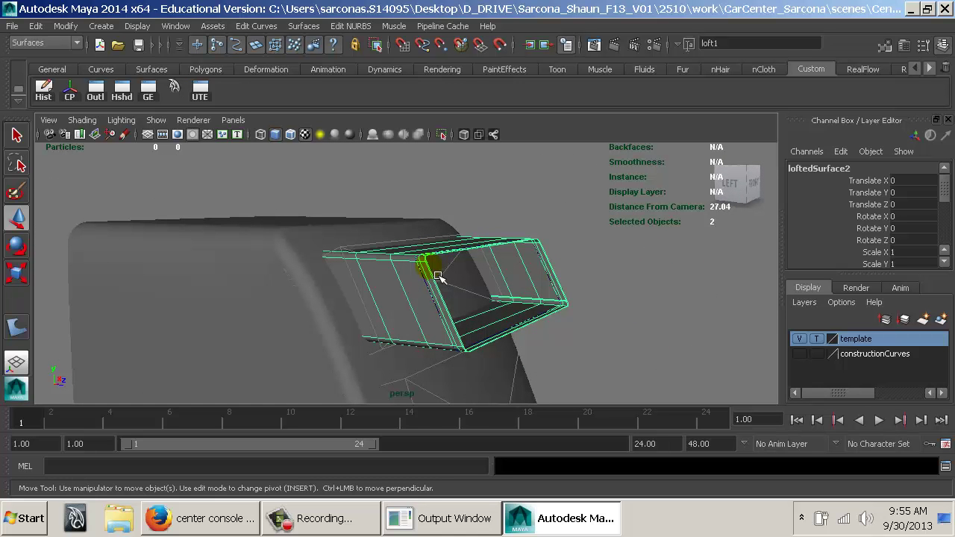
Switch to Firefox and search Google Images for "car ac vents".
key("alt+Tab")
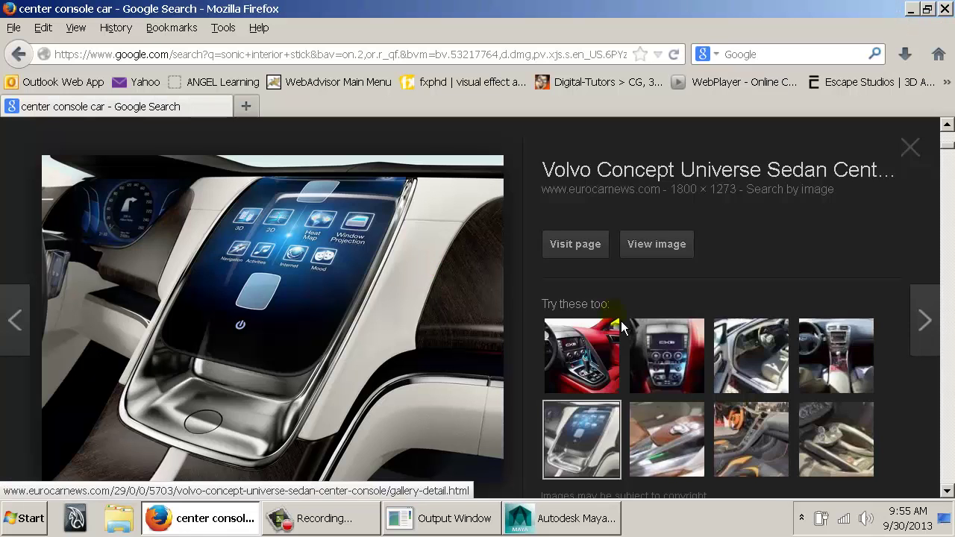
scroll(612, 310, "up", 5)
double_click(193, 182)
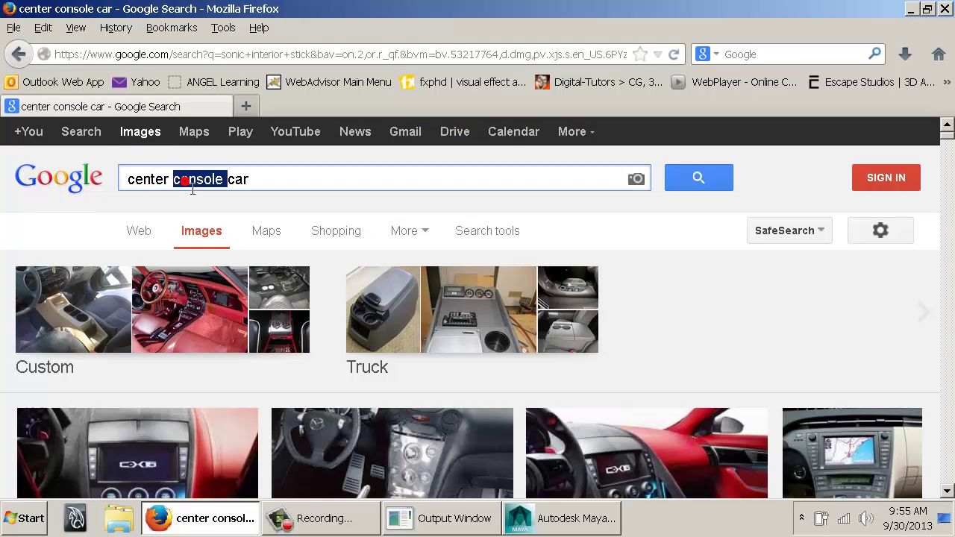
triple_click(193, 183)
type("car ac c")
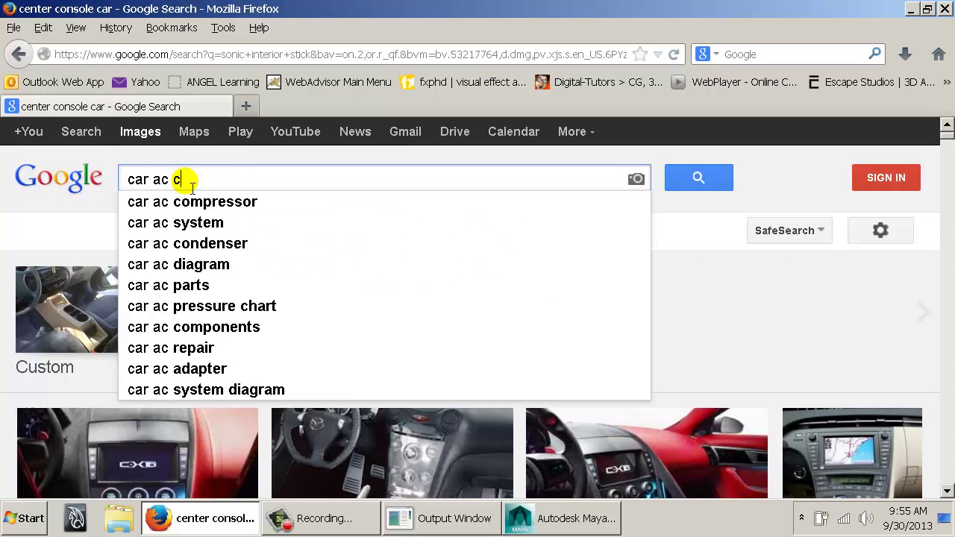
key("BackSpace")
type("vents")
key("Return")
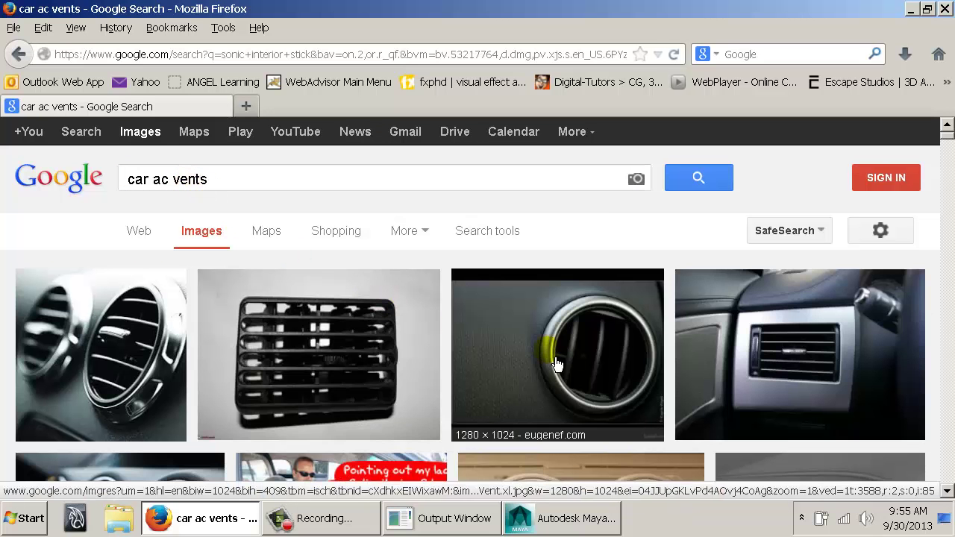
Examine the photos of the round vents and the rectangular dashboard vents, comparing the latter with the lofted block in Maya.
left_click(115, 332)
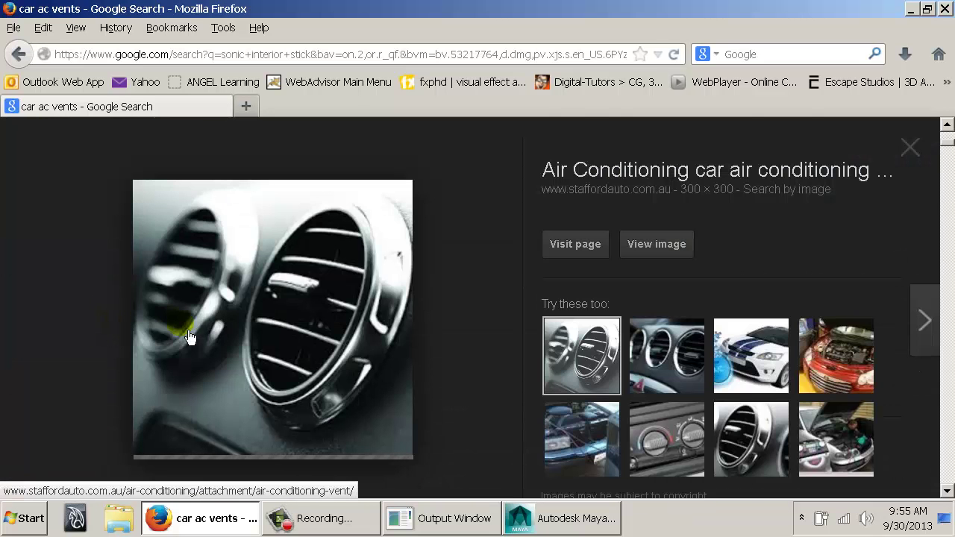
scroll(189, 338, "down", 12)
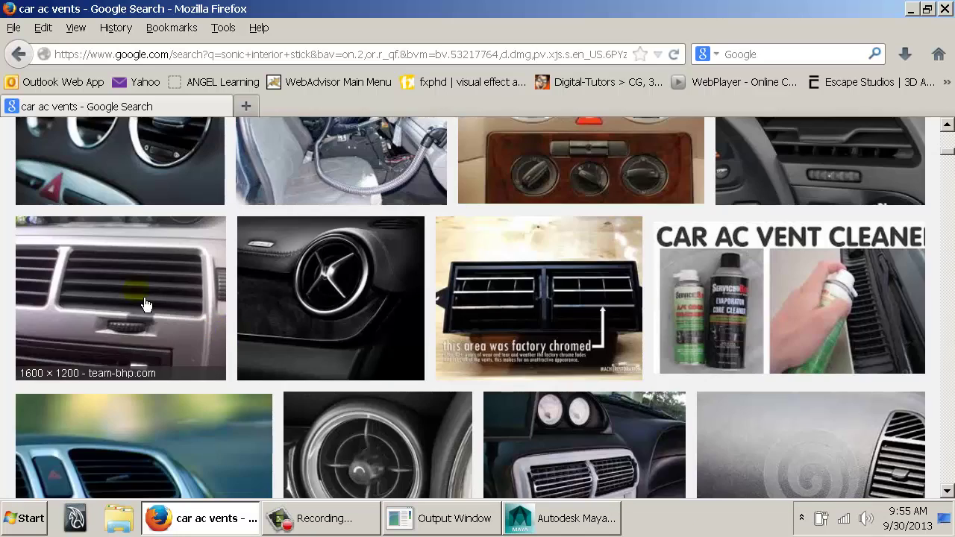
left_click(143, 300)
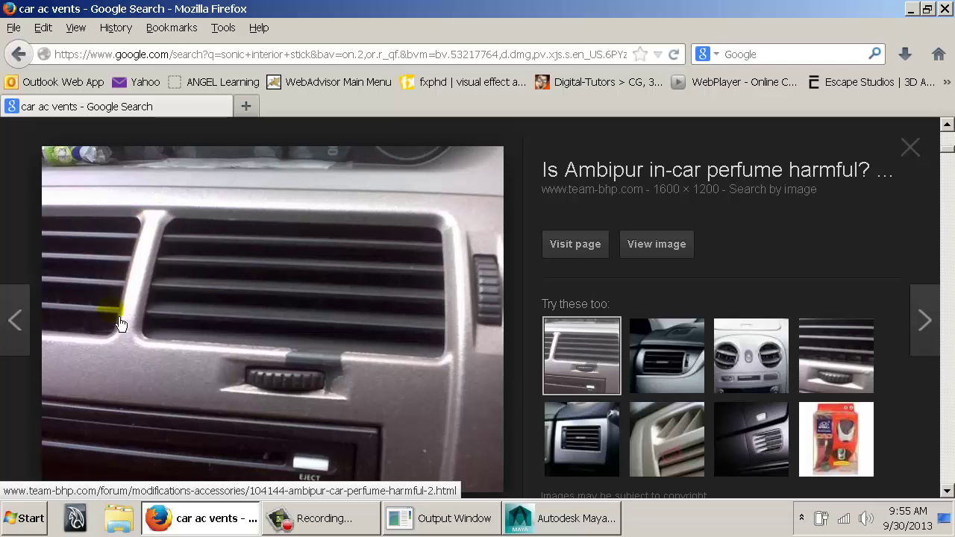
key("alt+Tab")
left_click_drag(251, 277, 450, 314, "alt")
key("alt+Tab")
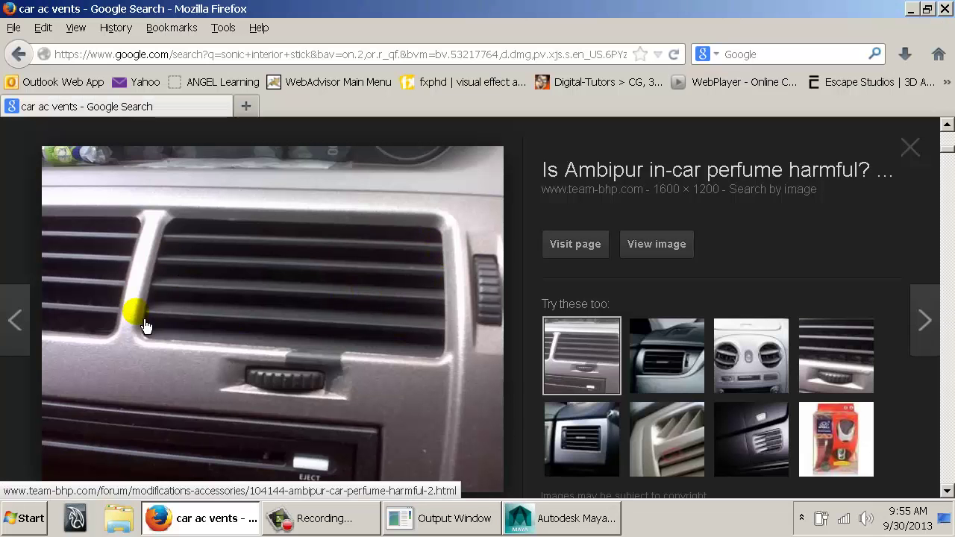
Switch back to Maya, delete the lofted surface and display the scene in wireframe.
key("alt+Tab")
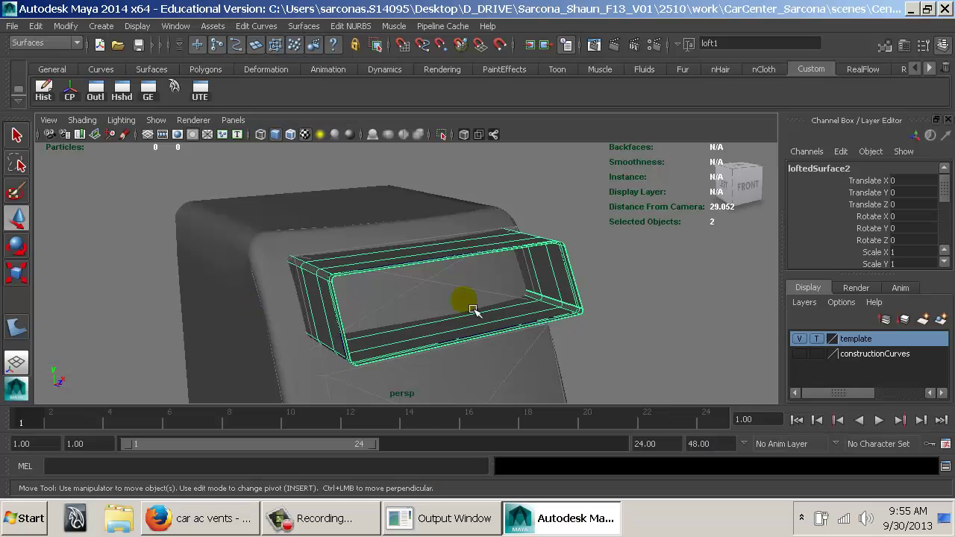
left_click_drag(470, 308, 515, 268, "alt")
left_click_drag(344, 274, 463, 296, "alt")
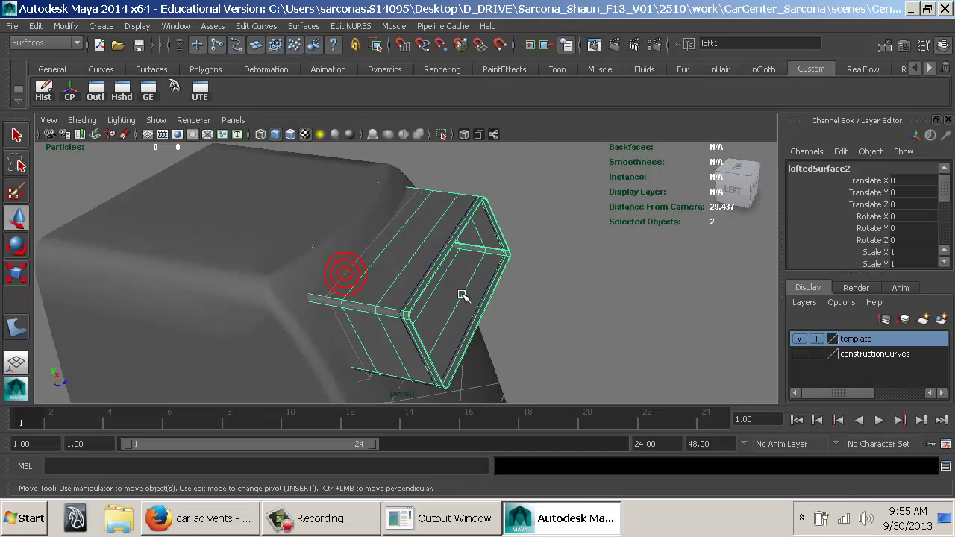
key("Delete")
key("4")
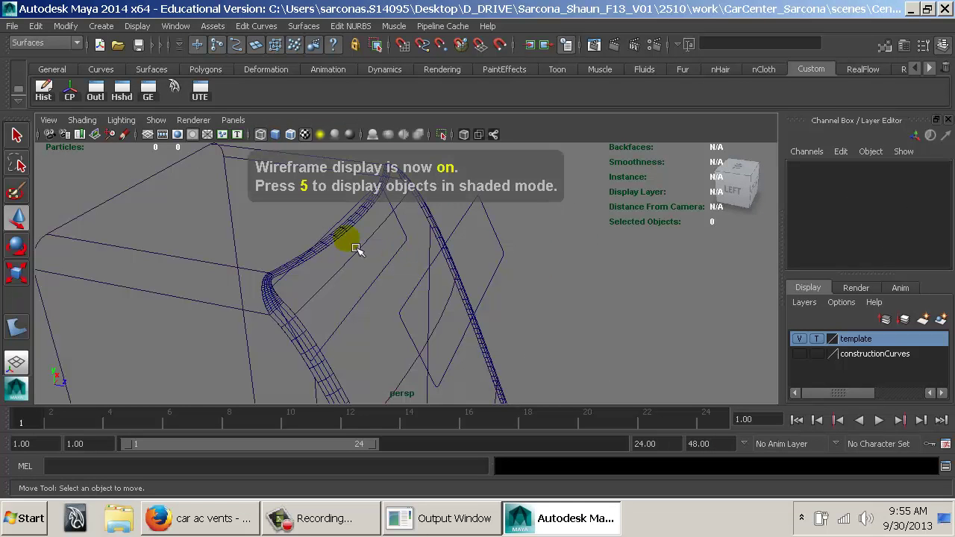
Delete the duplicate outline set back inside the console and select the remaining wide front outline.
left_click(368, 268)
mouse_move(452, 271)
left_mouse_down("alt")
mouse_move(544, 299)
mouse_move(464, 282)
left_mouse_up("alt")
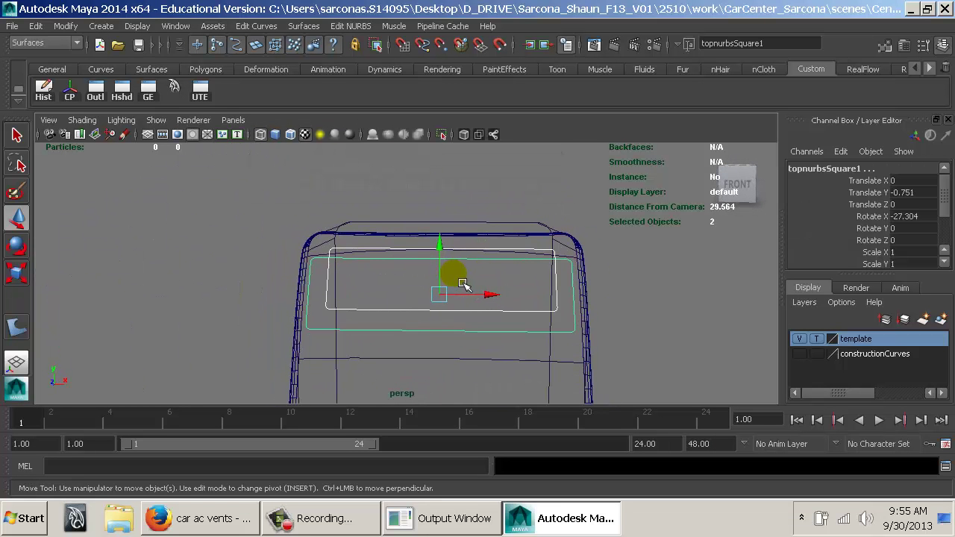
left_click(446, 249)
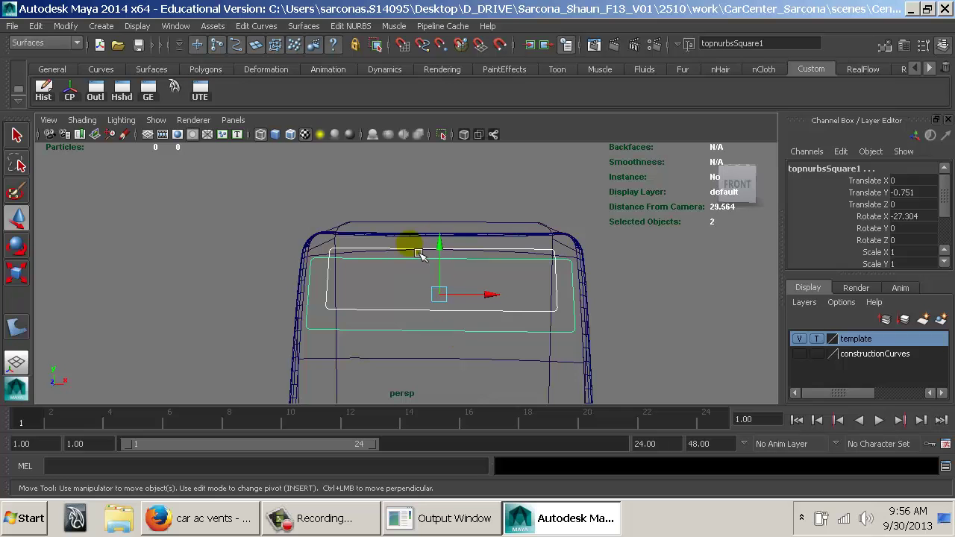
left_click(506, 258)
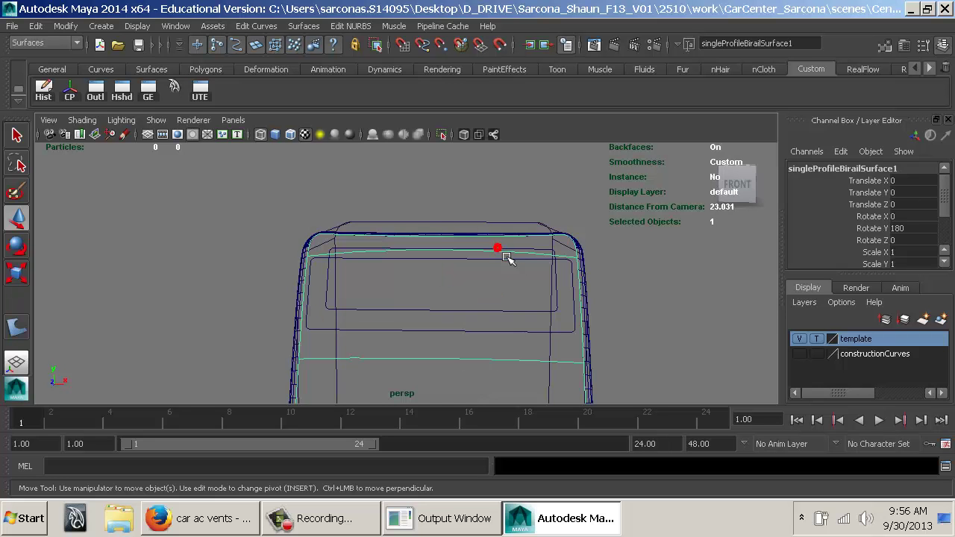
left_click(515, 255)
key("Insert")
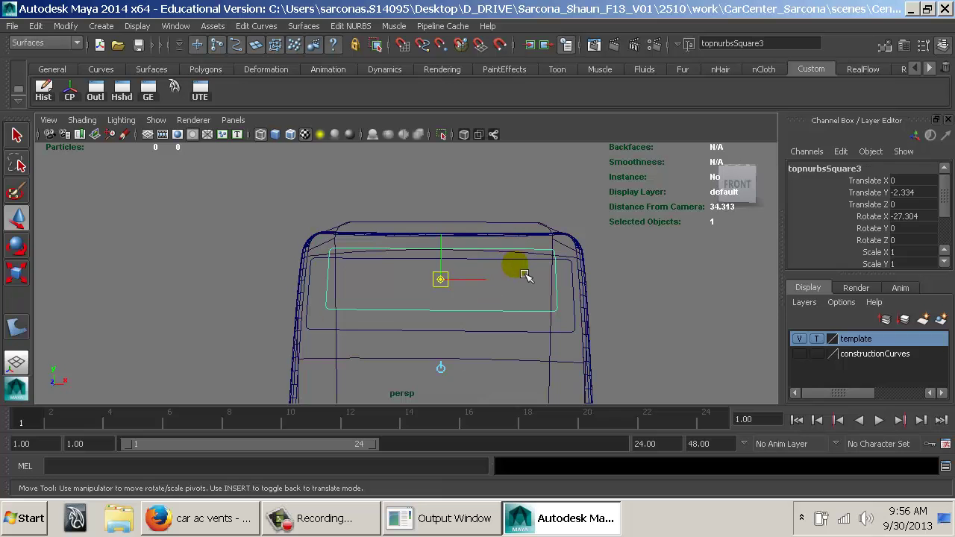
key("Insert")
left_click(518, 278)
left_click(512, 328)
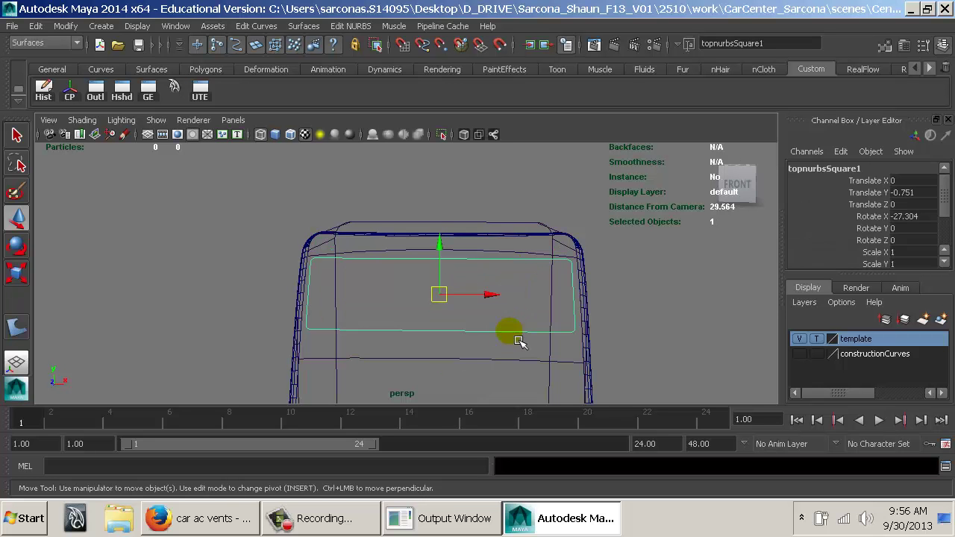
Duplicate the wide rounded outline in place to keep a full-width copy.
key("F8")
left_click_drag(625, 341, 654, 396)
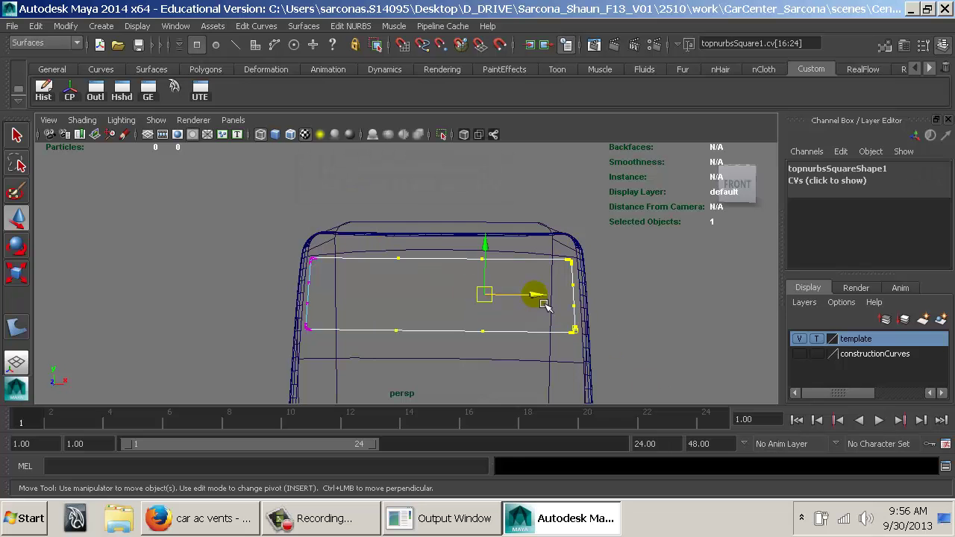
key("F8")
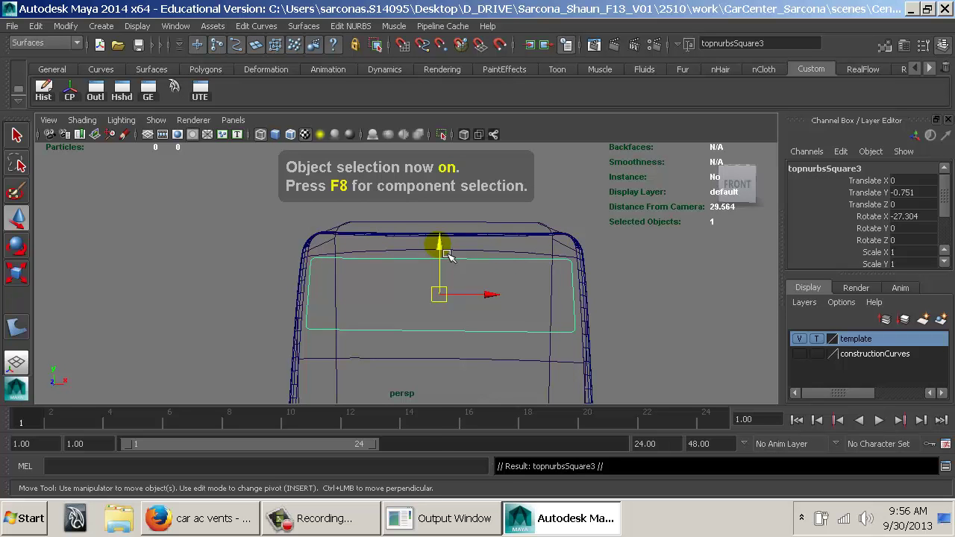
left_click(435, 246)
Narrow the original outline to about half width by moving its right-side control vertices toward the console's middle.
right_click_drag(465, 260, 403, 211)
left_click_drag(663, 394, 662, 392)
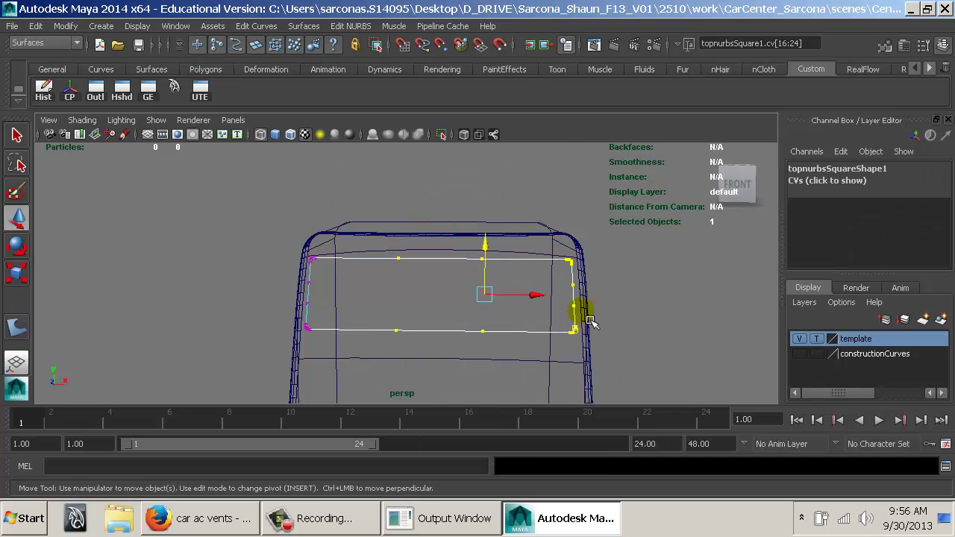
left_click_drag(536, 295, 477, 297)
left_click_drag(394, 245, 603, 394)
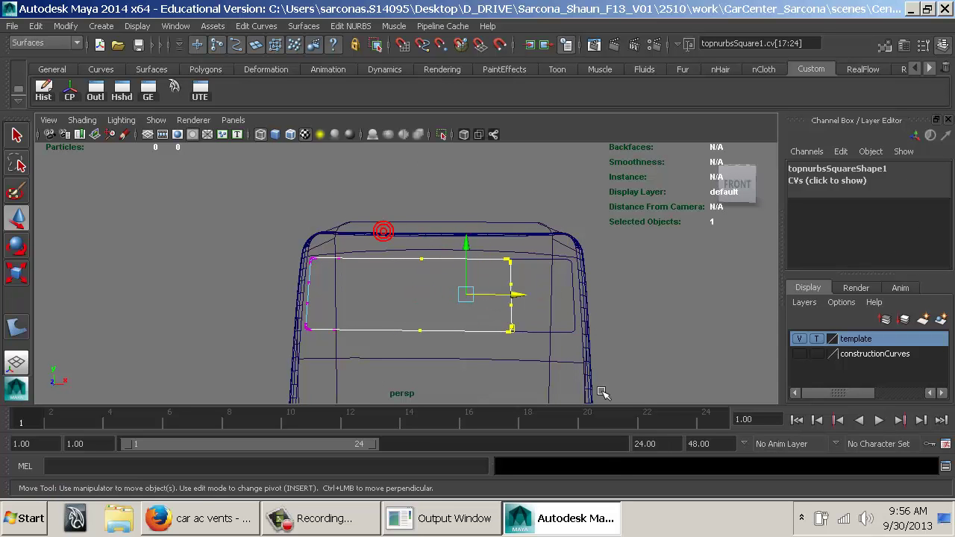
left_click_drag(524, 303, 448, 316)
In the front view with the grid shown, move the outline's inner-end control vertices just short of the center line.
key("space")
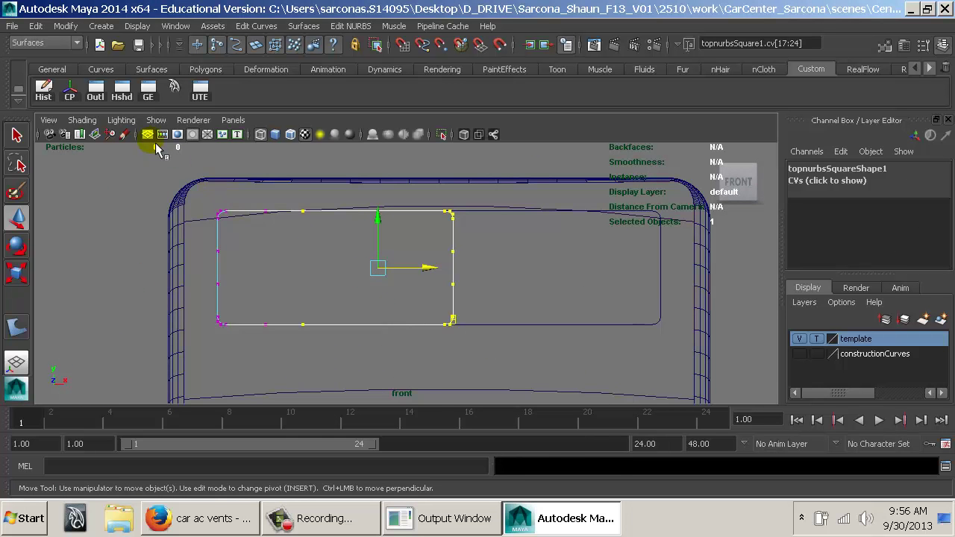
left_click(151, 136)
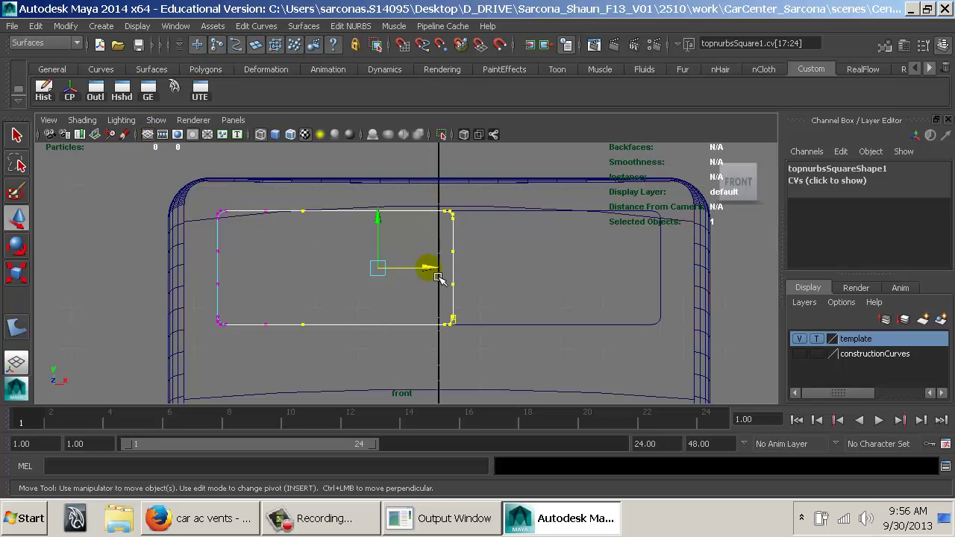
left_click_drag(439, 278, 418, 279)
left_click_drag(381, 187, 508, 406)
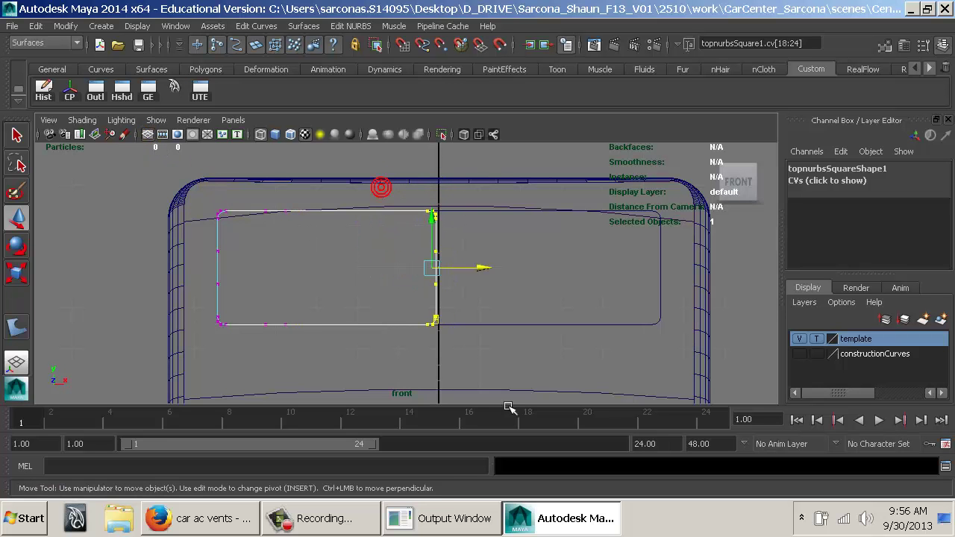
left_click_drag(485, 277, 467, 277)
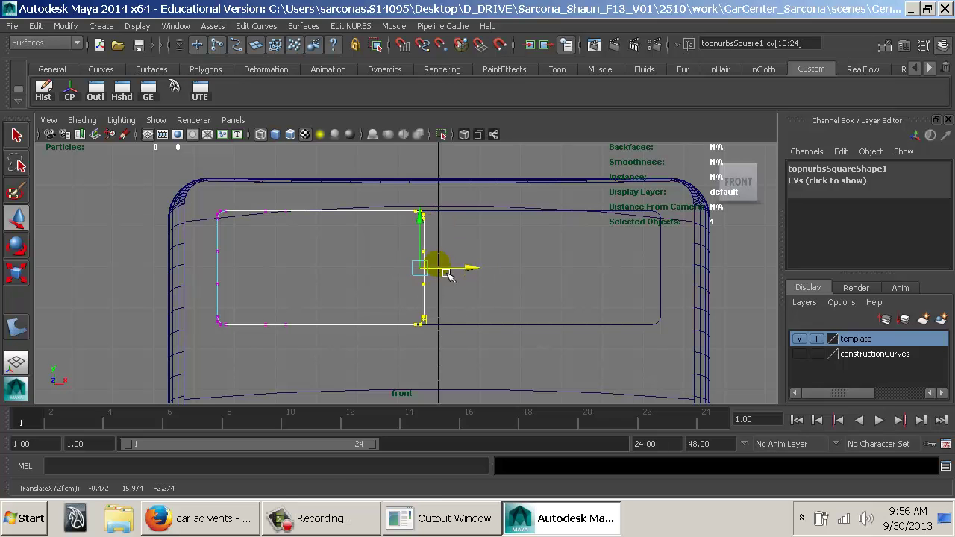
key("F8")
key("F8")
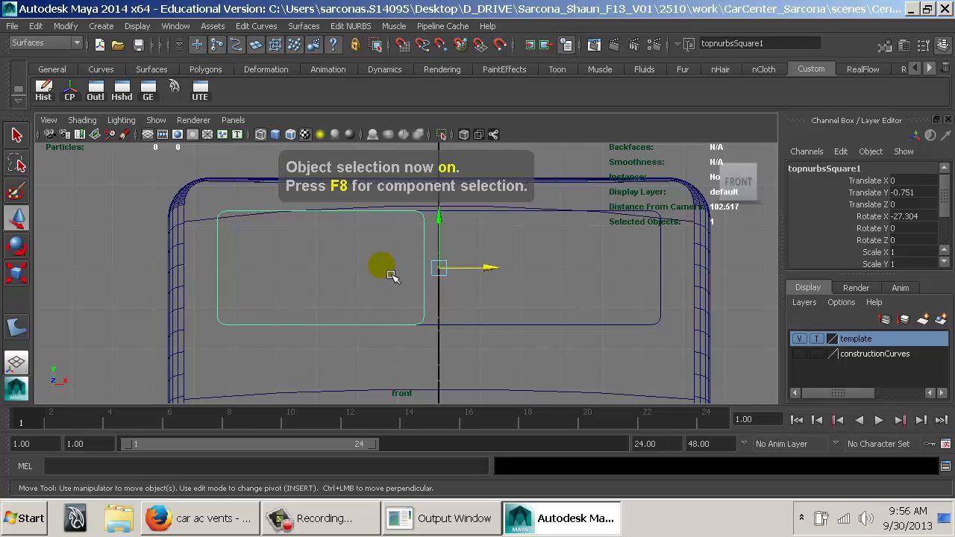
Duplicate the half-width outline and mirror the copy across the center line by setting its Scale X to -1.
middle_click_drag(388, 287, 382, 308, "alt")
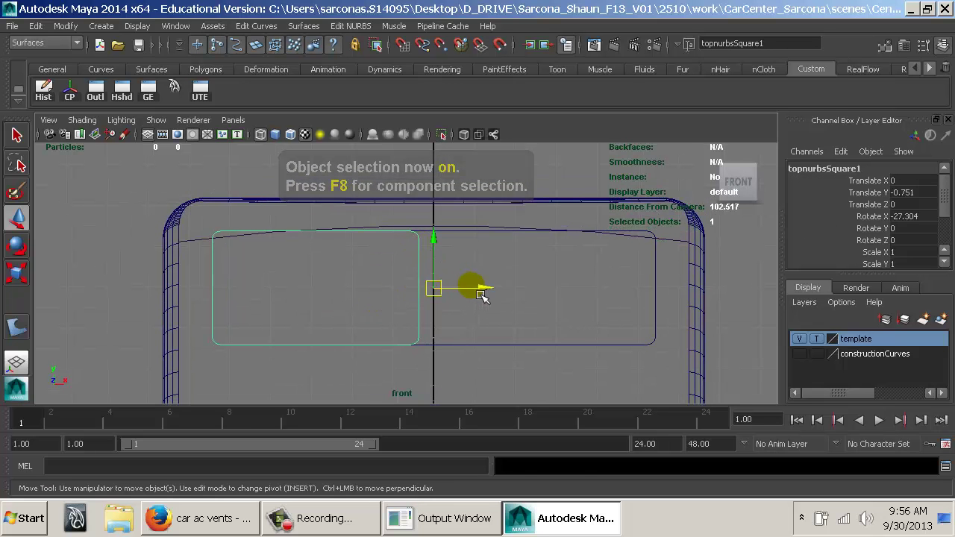
key("ctrl+d")
key("r")
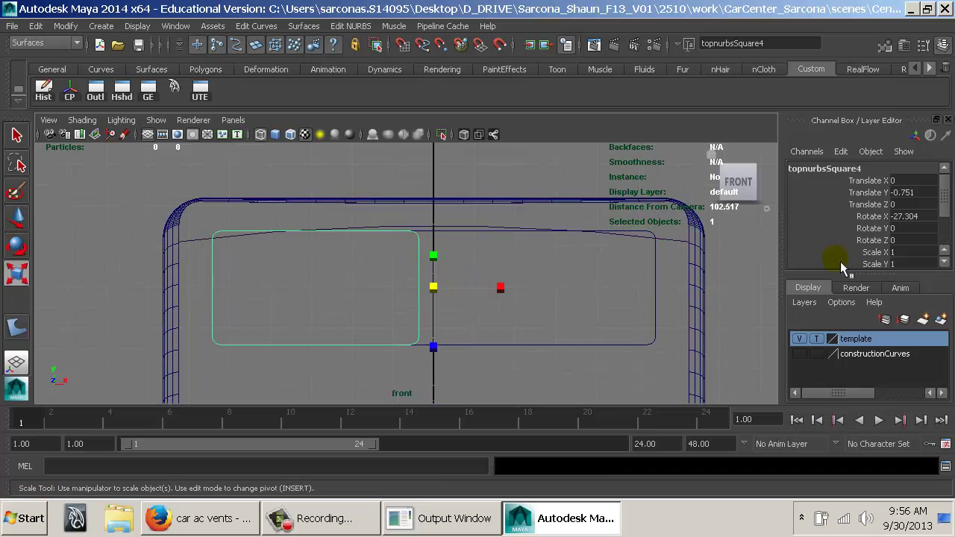
scroll(895, 257, "down", 1)
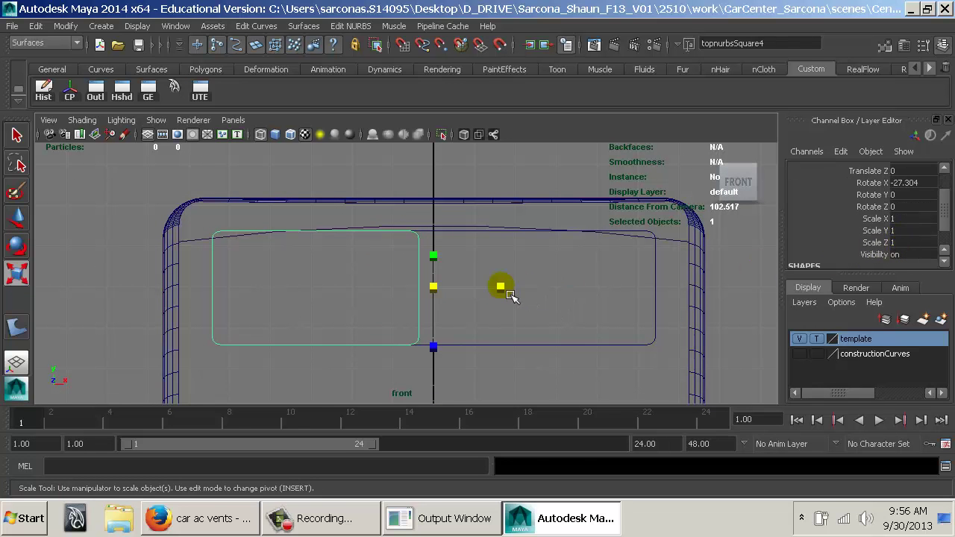
left_click_drag(501, 288, 378, 295)
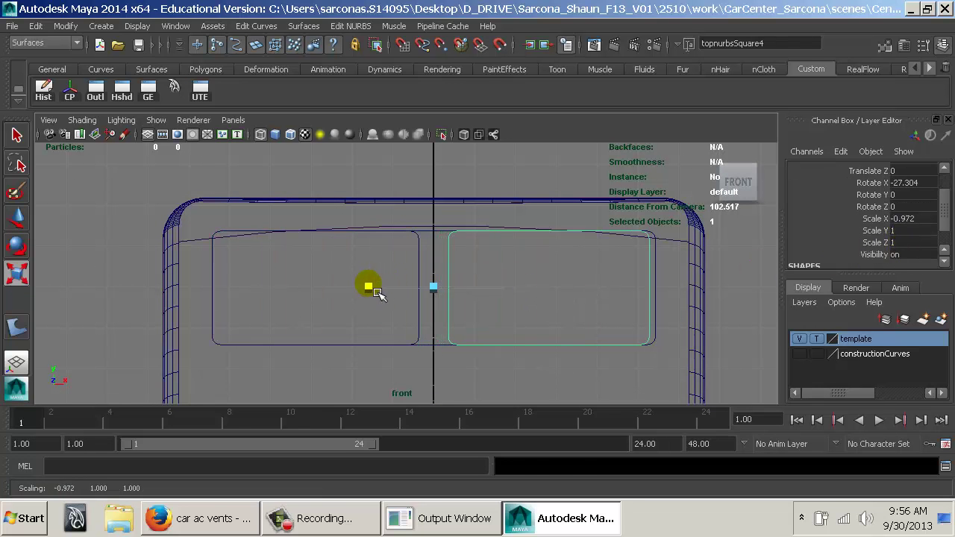
key("ctrl+z")
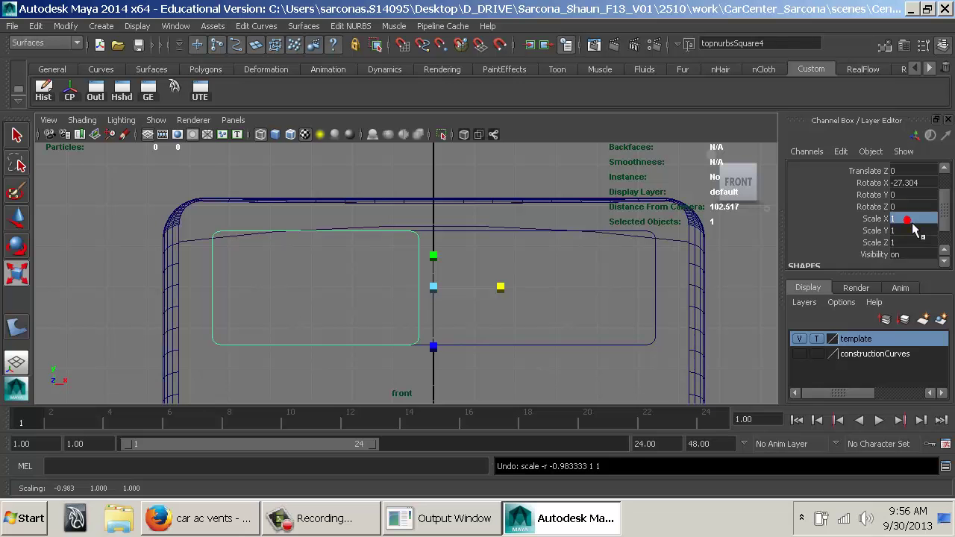
key("Return")
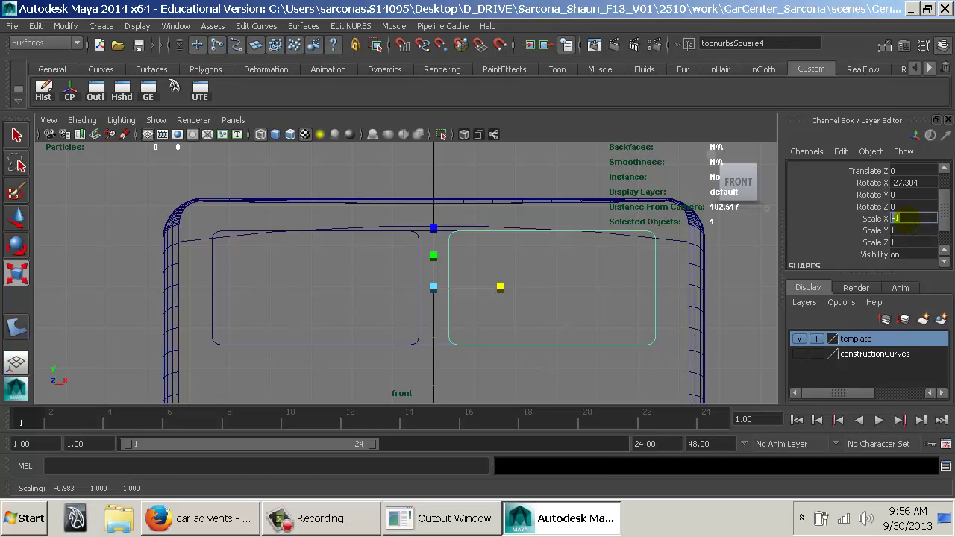
In the shaded perspective view, move both half-width outlines together forward, clear of the console's sloped face.
left_click(418, 280, "shift")
key("space")
mouse_move(425, 289)
left_mouse_down()
mouse_move(422, 258)
mouse_move(431, 316)
mouse_move(554, 312)
left_mouse_up()
key("5")
key("w")
left_click_drag(506, 294, 665, 316)
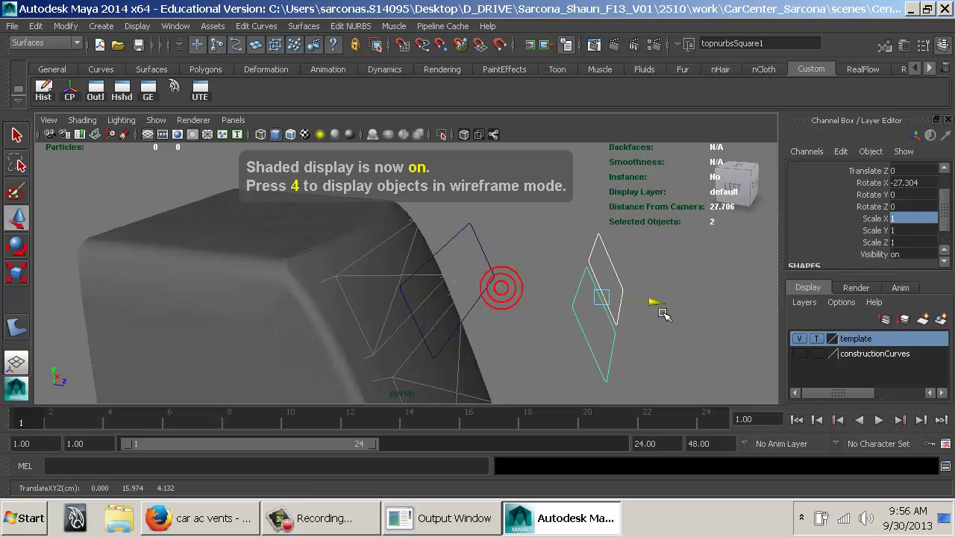
Move the full-width outline straight up above the console, out of the way beside the other spare outline.
left_click(483, 251)
left_click(483, 250)
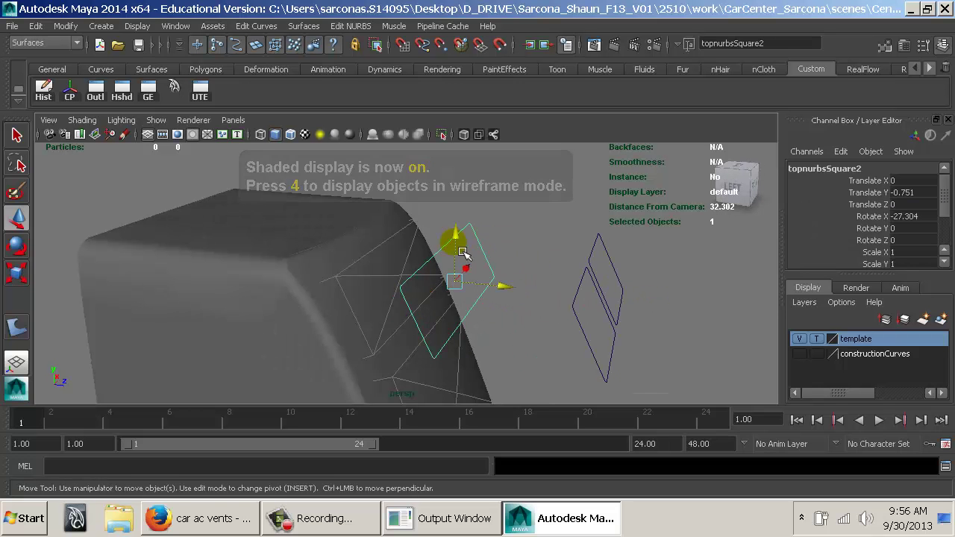
left_click_drag(457, 242, 439, 76)
right_click_drag(617, 329, 420, 300, "alt")
mouse_move(420, 300)
middle_mouse_down("alt")
mouse_move(414, 325)
mouse_move(420, 289)
middle_mouse_up("alt")
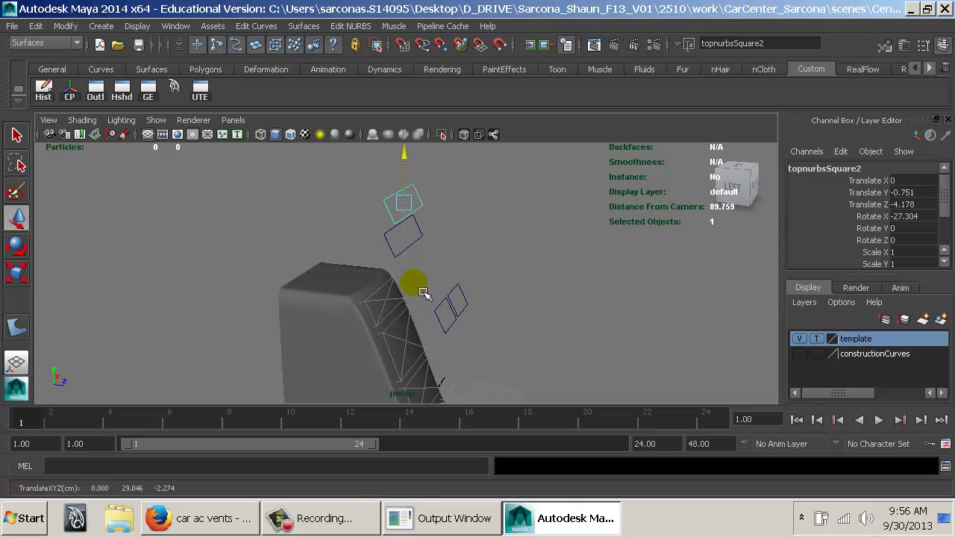
Select the pair of half-width outlines and move them back to just in front of the console's sloped face.
left_click_drag(440, 287, 474, 317)
key("f")
left_click_drag(457, 284, 316, 263)
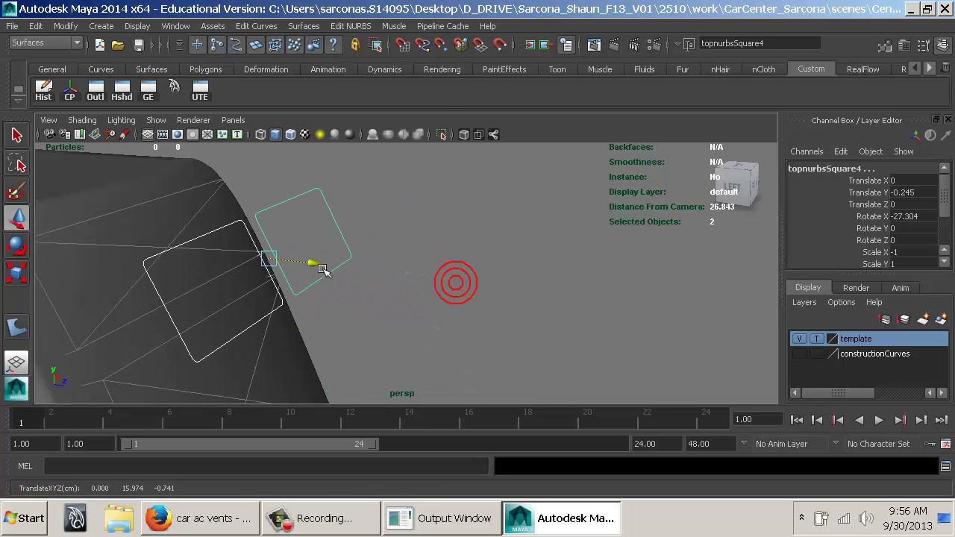
key("5")
key("4")
middle_click_drag(338, 300, 546, 320, "alt")
mouse_move(554, 328)
left_mouse_down("alt")
mouse_move(624, 314)
mouse_move(450, 294)
mouse_move(472, 319)
left_mouse_up("alt")
Duplicate the pair of half-width outlines and move the copies back behind the sloped face, inside the console.
key("5")
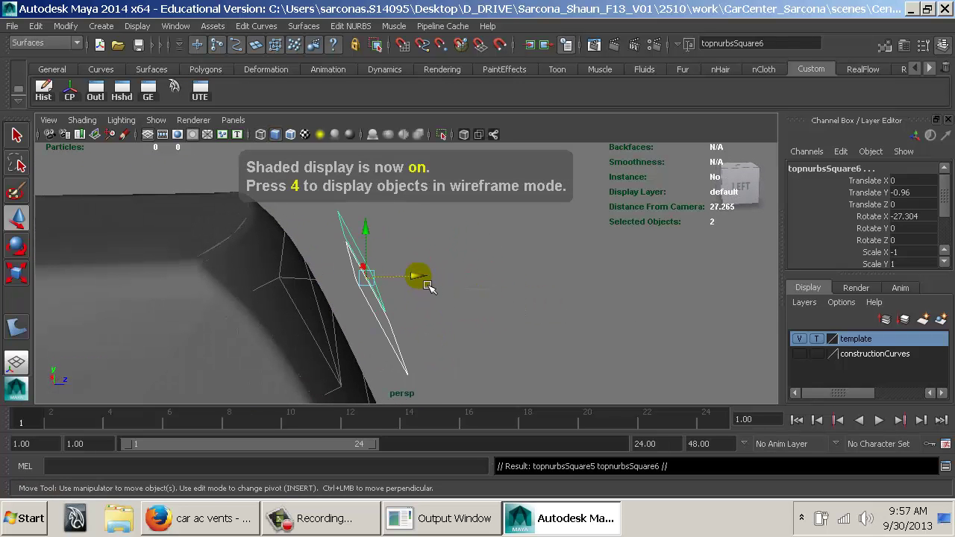
left_click_drag(428, 286, 304, 289)
key("4")
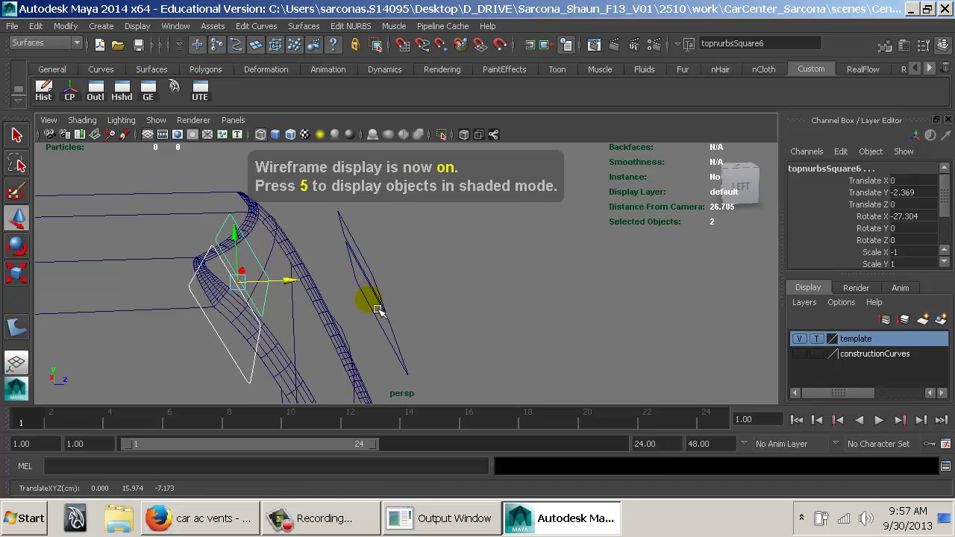
left_click_drag(377, 309, 349, 311, "alt")
middle_click_drag(352, 313, 358, 313)
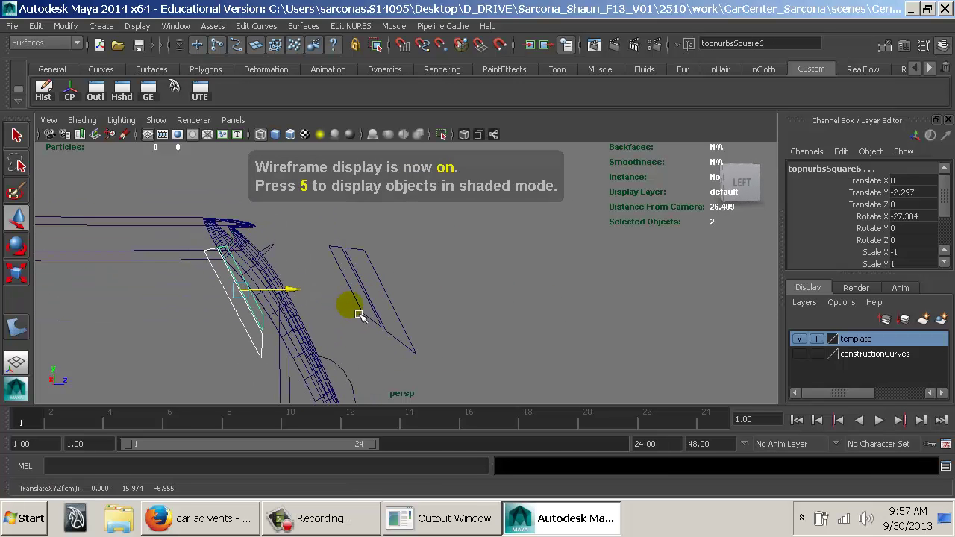
left_click_drag(389, 312, 354, 323, "alt")
middle_click_drag(356, 321, 353, 322)
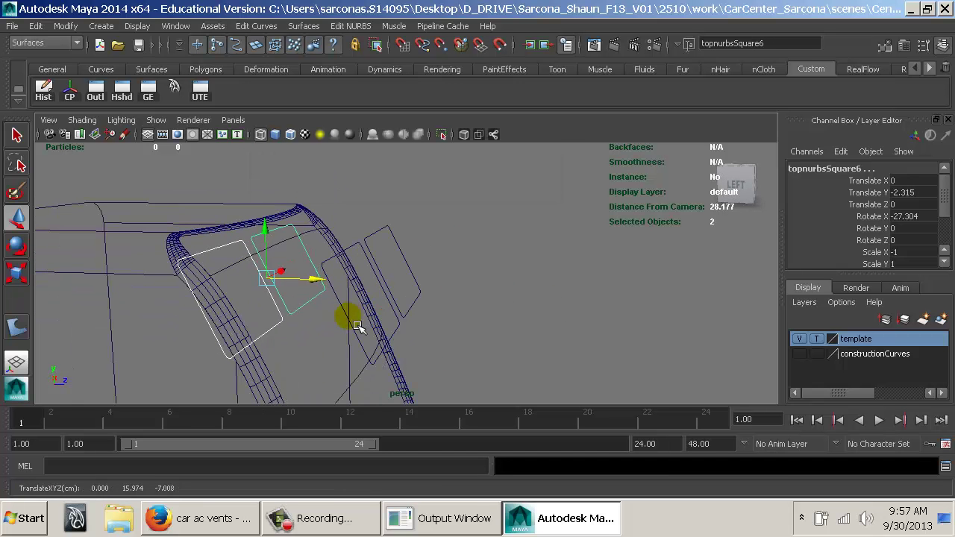
Try to loft all four half-width outlines together in one operation, and undo the loft.
left_click(351, 322, "shift")
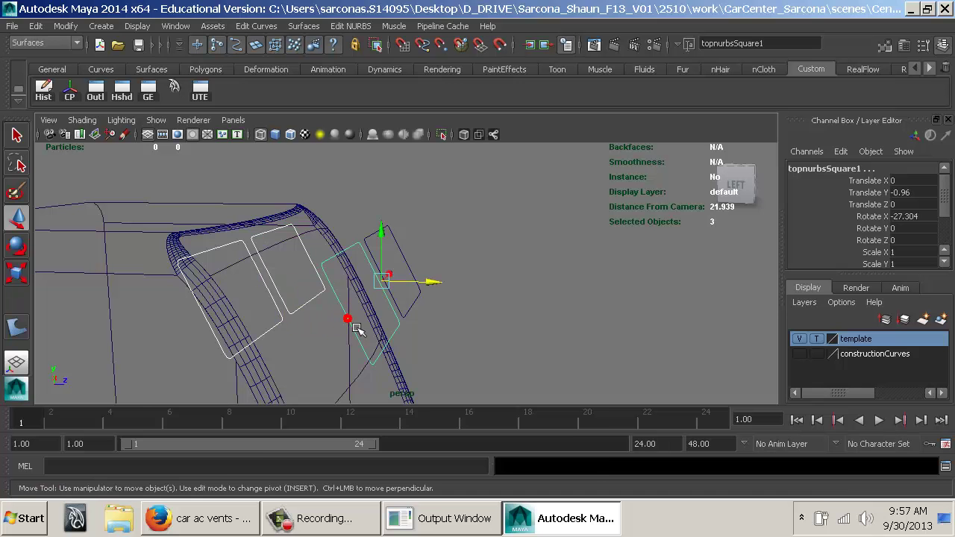
left_click(416, 314, "shift")
key("space")
left_click(422, 387)
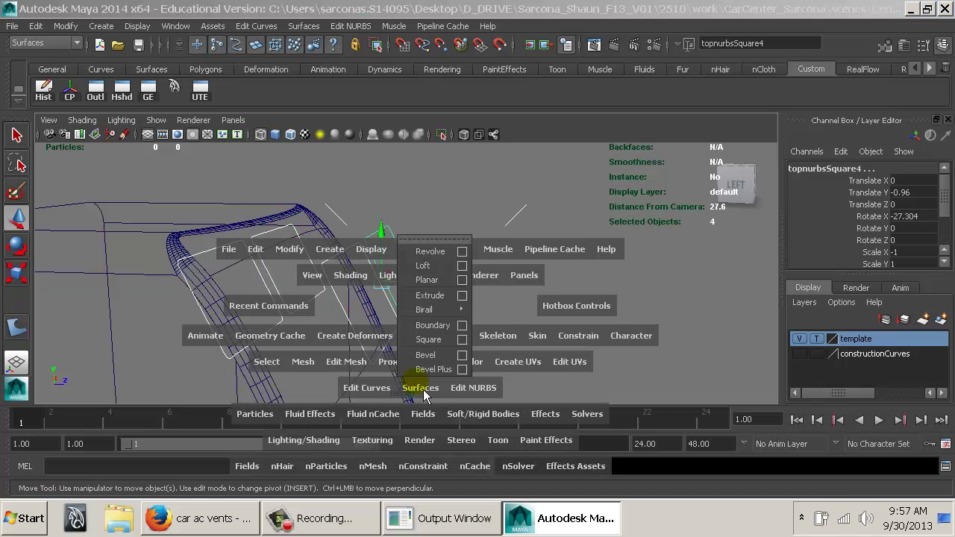
left_click(431, 268)
mouse_move(426, 271)
left_mouse_down("alt")
mouse_move(473, 303)
mouse_move(351, 345)
left_mouse_up("alt")
key("5")
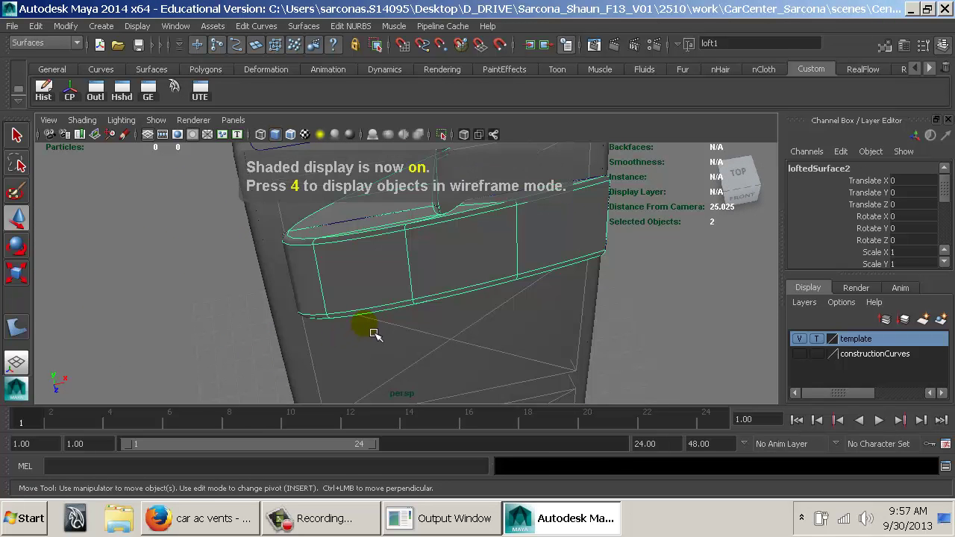
key("ctrl+z")
In wireframe, loft a surface between the left front outline and its matching left inner outline.
key("4")
left_click_drag(363, 273, 423, 345, "alt")
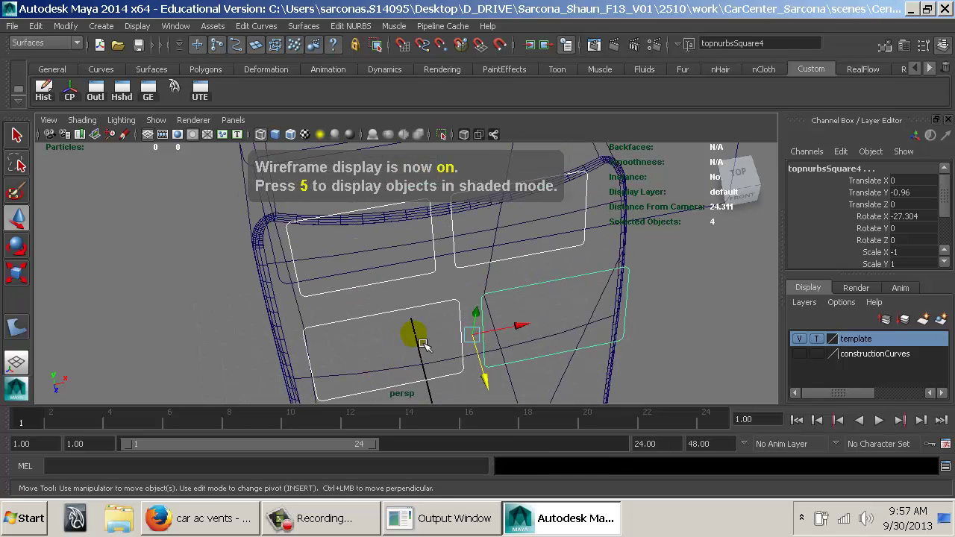
left_click(426, 306)
left_click(426, 272, "shift")
key("space")
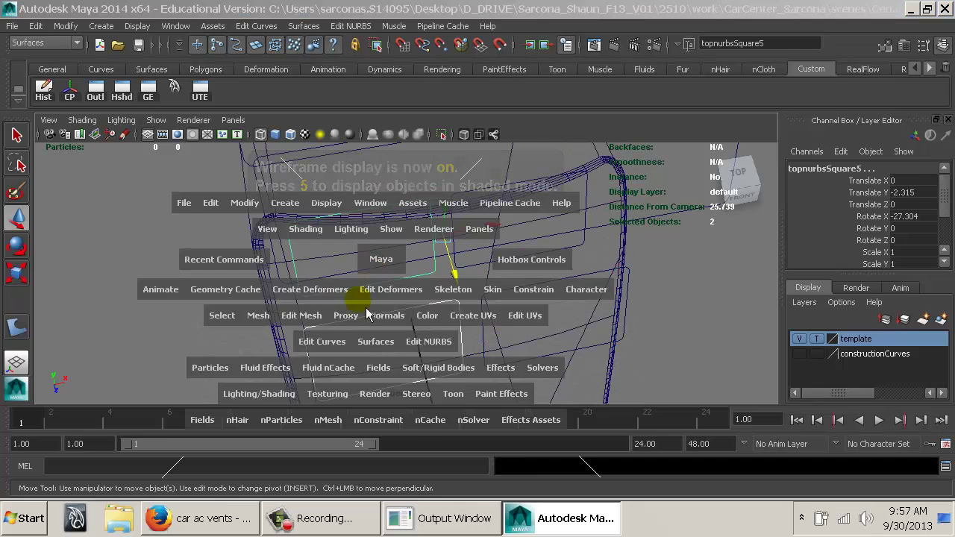
left_click(374, 342)
left_click(394, 383)
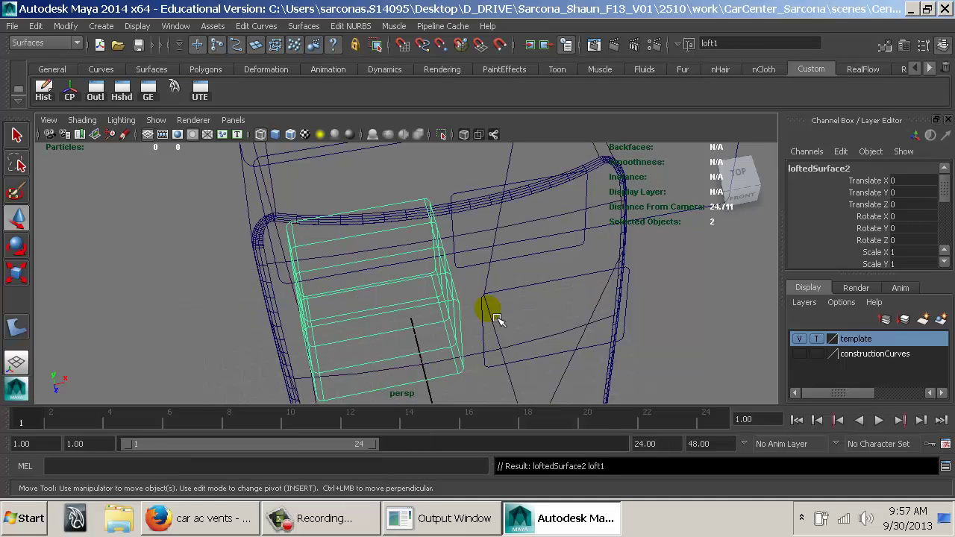
Loft a second surface between the right front outline and its matching right inner outline.
left_click(514, 286)
left_click(529, 256, "shift")
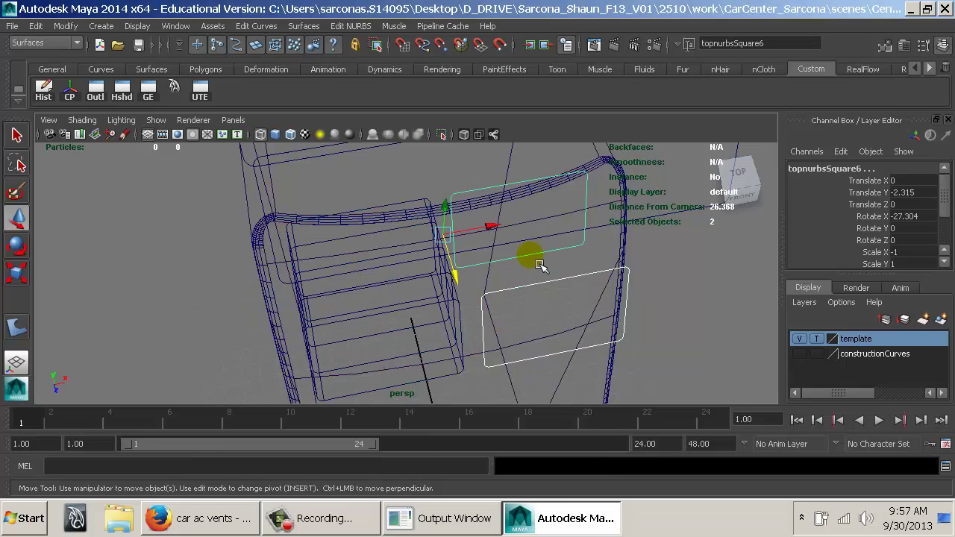
key("g")
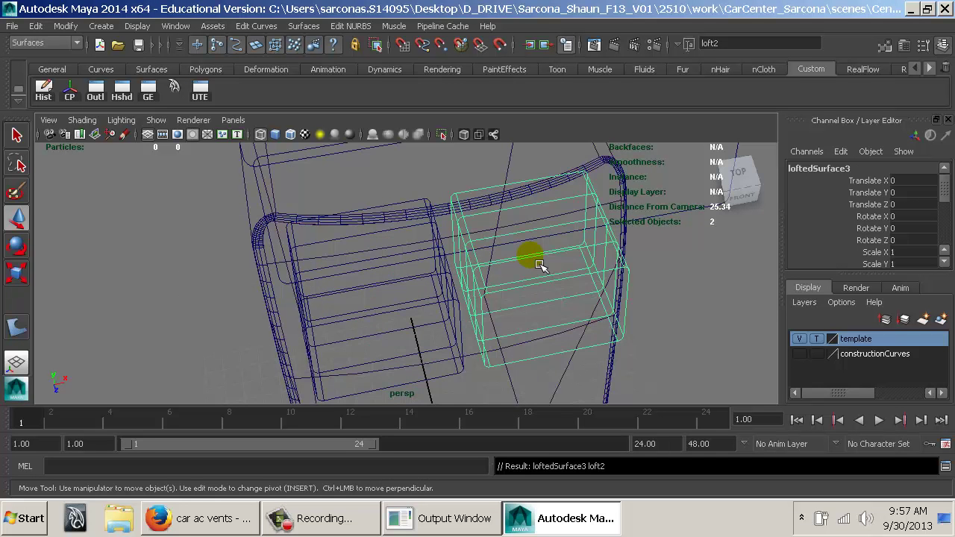
Select the left lofted vent surface plus the console's sloped front surface, and open the Circular Fillet options.
key("6")
mouse_move(529, 267)
left_mouse_down("alt")
mouse_move(569, 323)
mouse_move(653, 288)
left_mouse_up("alt")
right_click_drag(653, 289, 414, 326, "alt")
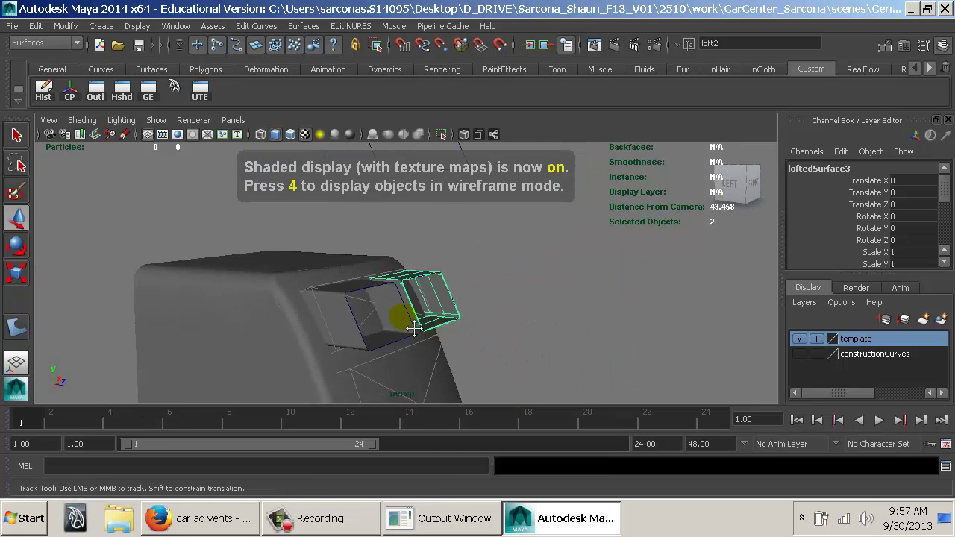
mouse_move(414, 326)
left_mouse_down("alt")
mouse_move(523, 303)
mouse_move(509, 323)
mouse_move(410, 342)
left_mouse_up("alt")
middle_click_drag(410, 341, 412, 345, "alt")
right_click_drag(423, 363, 508, 380, "alt")
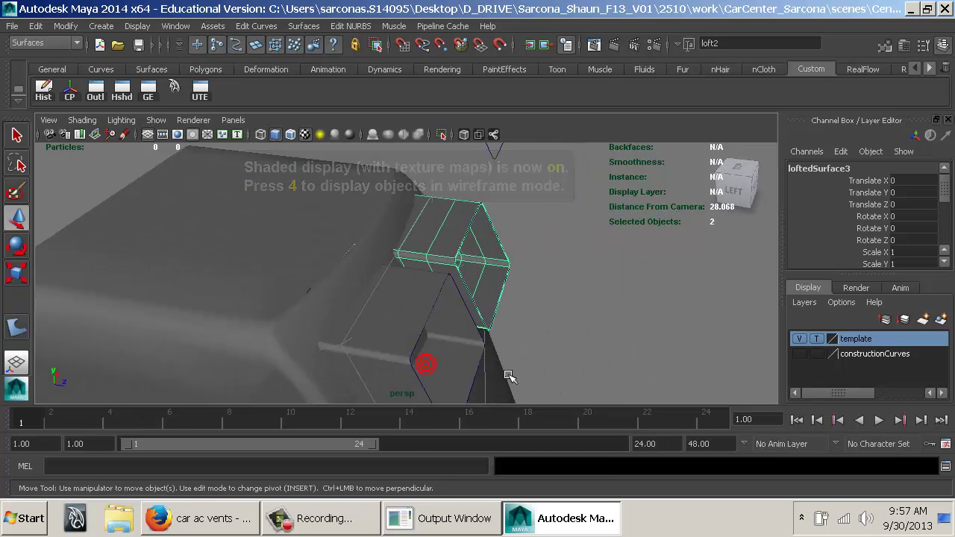
right_click_drag(419, 305, 500, 326, "alt")
left_click(412, 293)
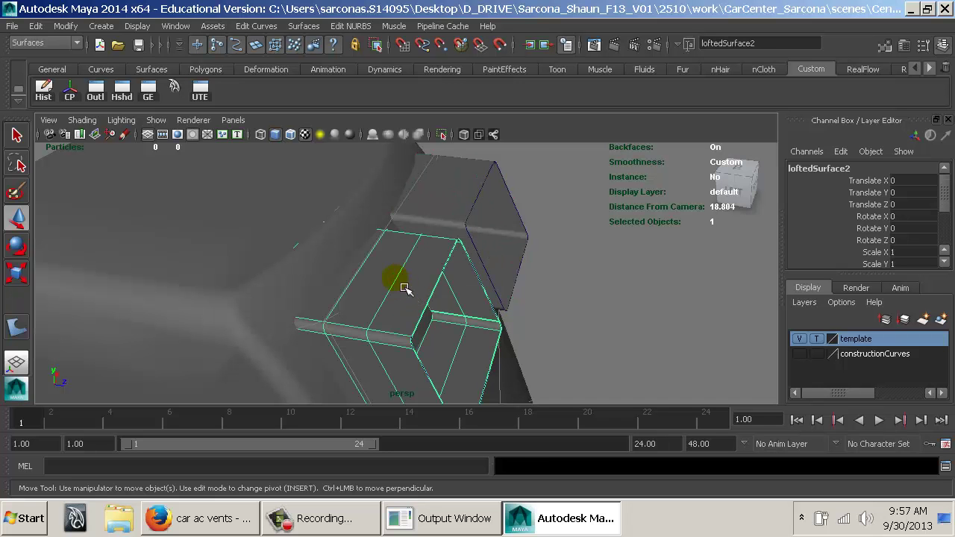
left_click(341, 276, "shift")
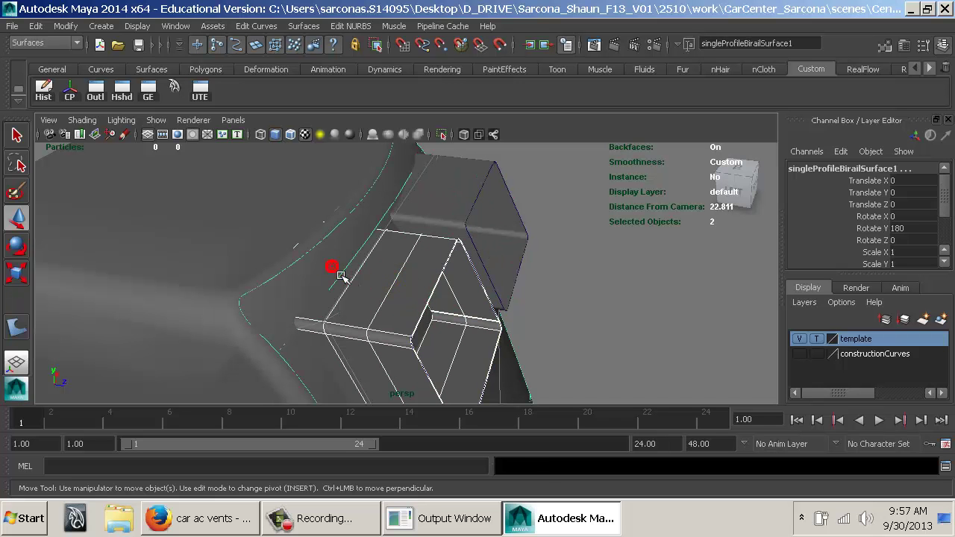
key("space")
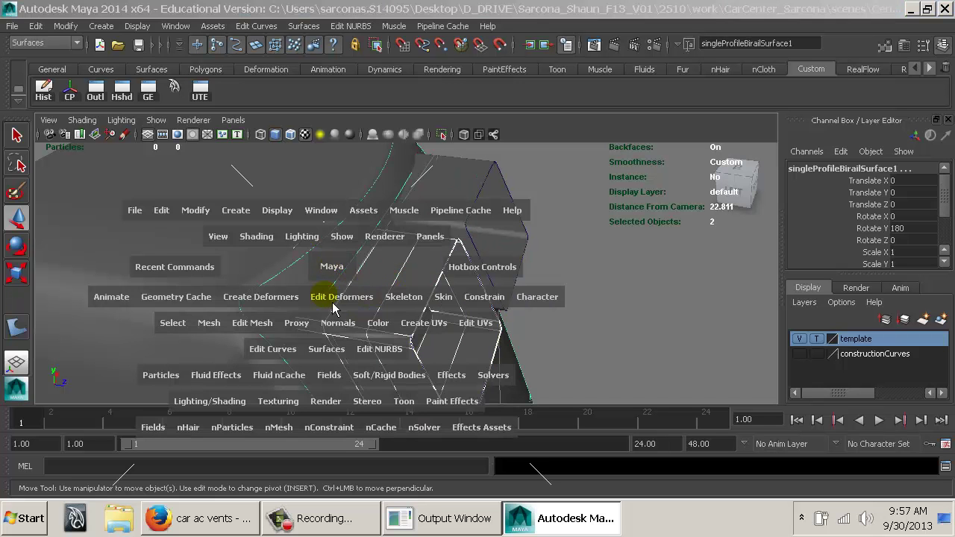
left_click(376, 349)
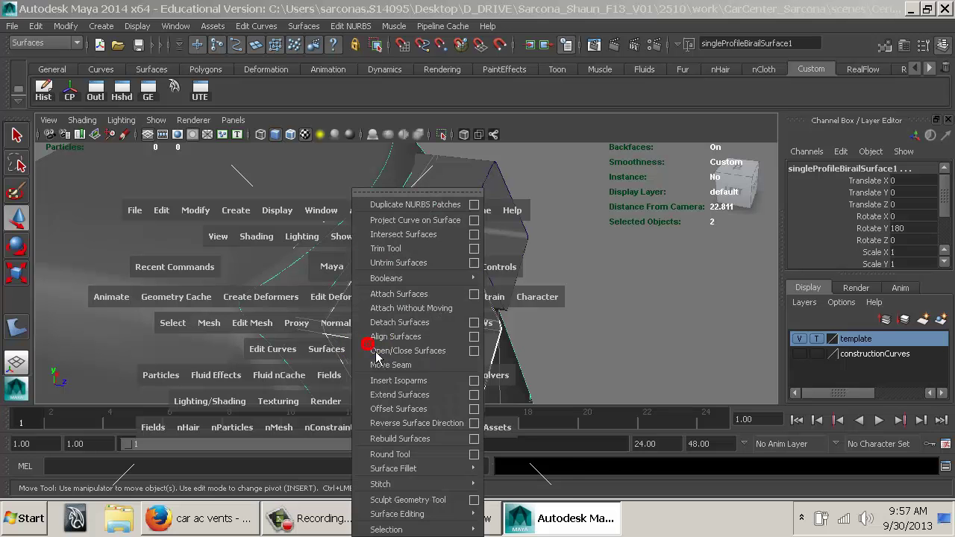
mouse_move(438, 469)
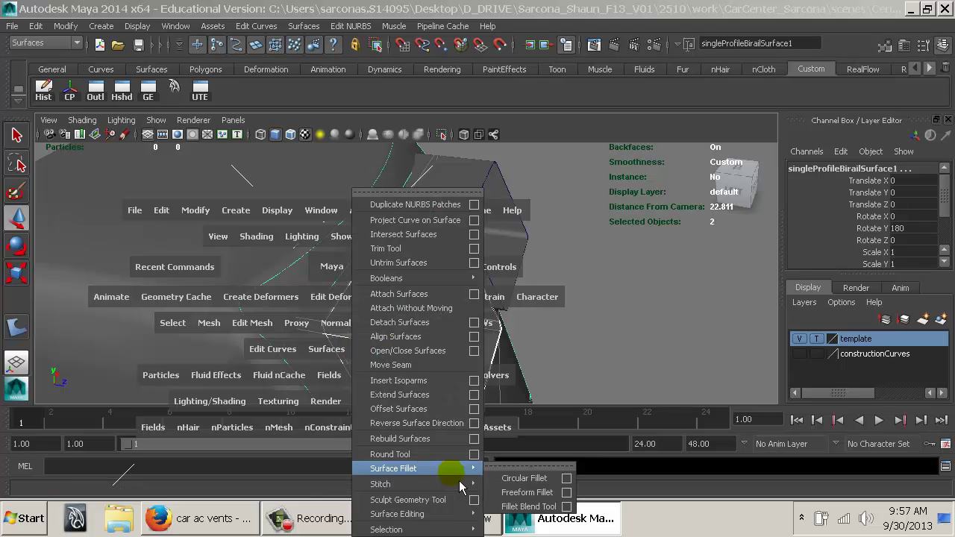
left_click(567, 479)
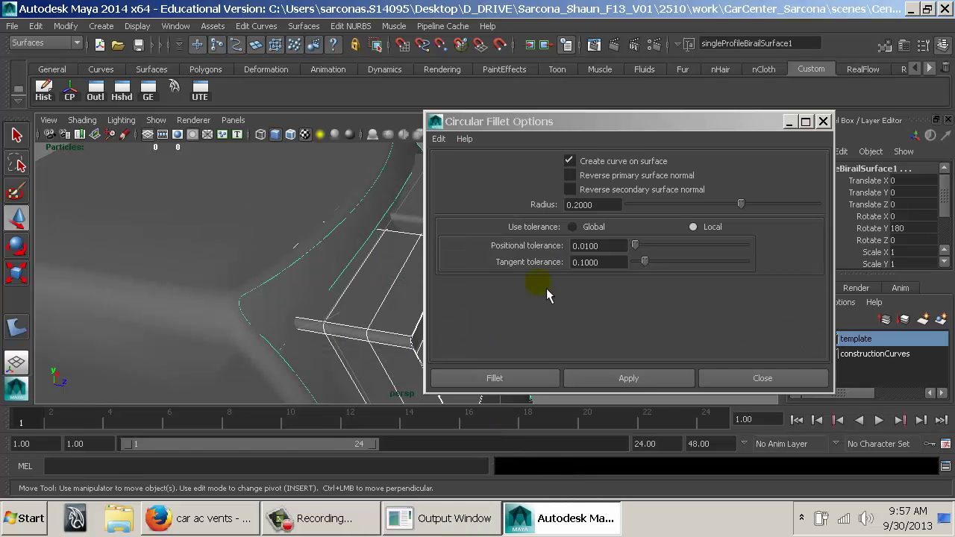
Try a circular fillet of radius 0.2 between the left lofted surface and the console's front surface, and undo it.
middle_click_drag(341, 273, 338, 289, "alt")
key("4")
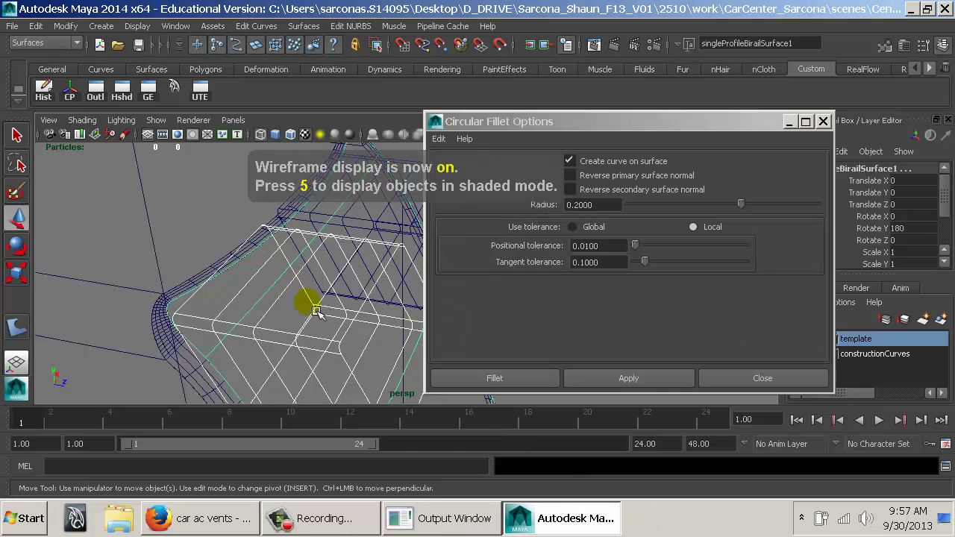
middle_click_drag(315, 313, 318, 269, "alt")
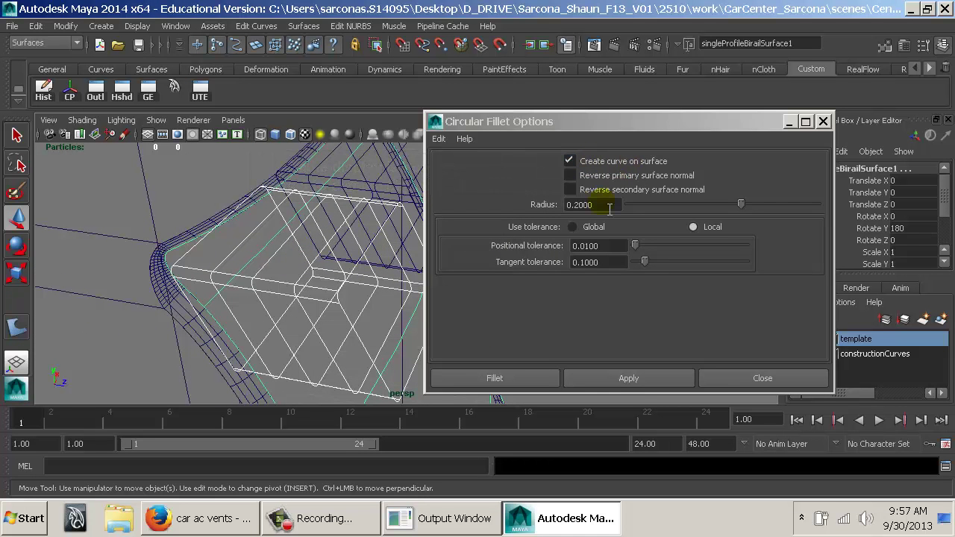
left_click(627, 379)
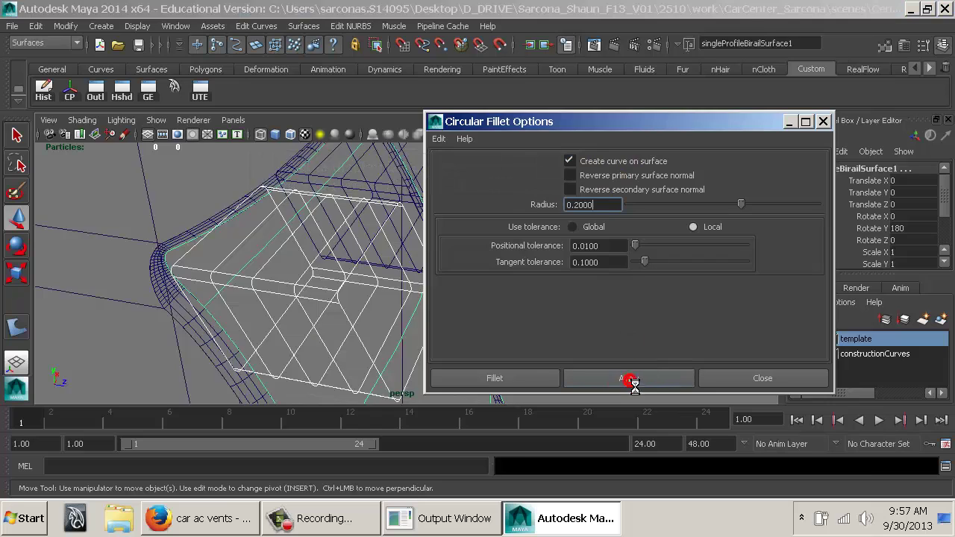
left_click_drag(294, 252, 381, 254, "alt")
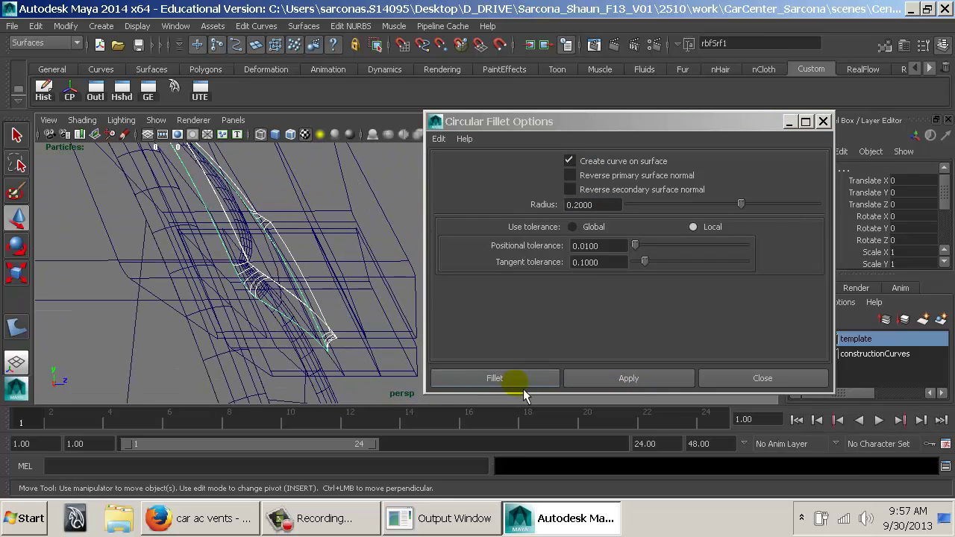
left_click_drag(316, 266, 333, 300, "alt")
left_click(363, 302)
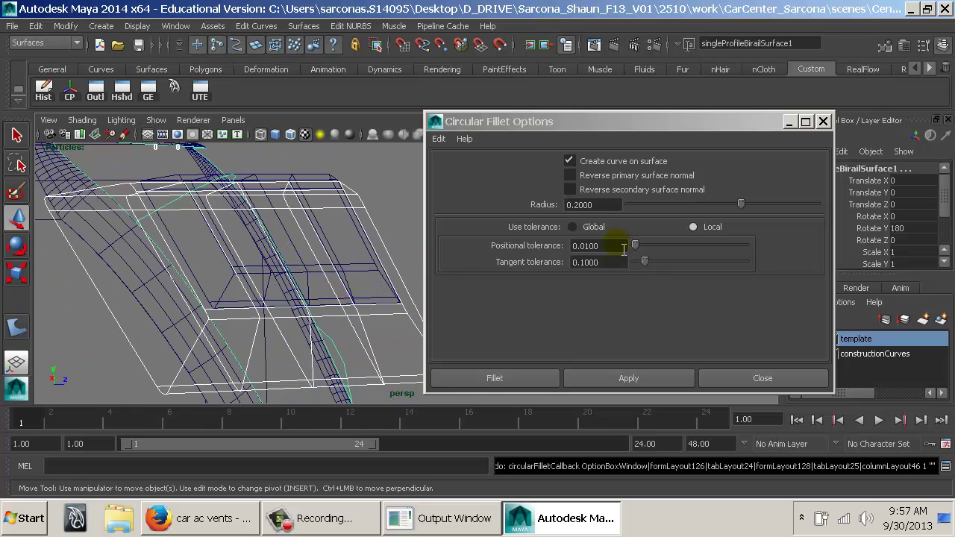
Try the 0.2 radius circular fillet with the primary surface normal reversed, and undo it.
left_click(597, 176)
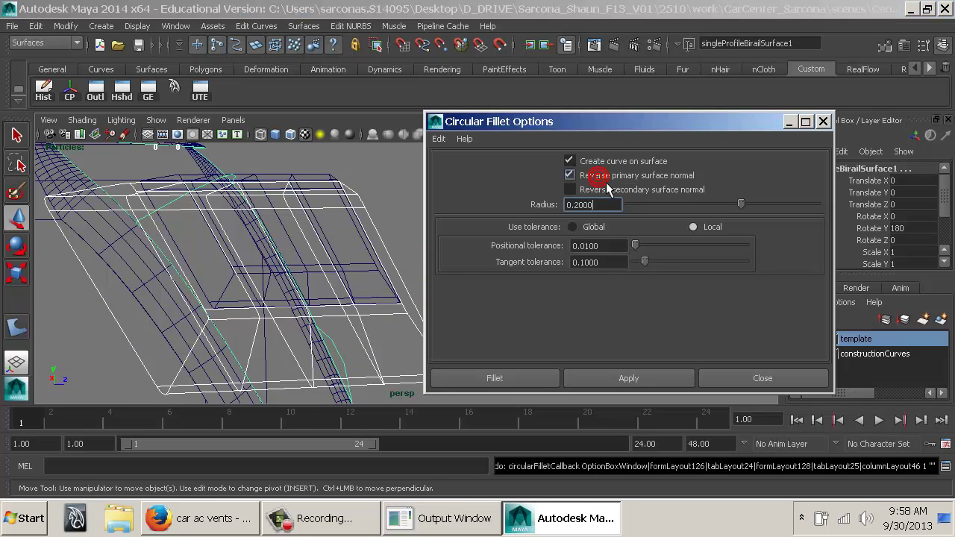
left_click(649, 378)
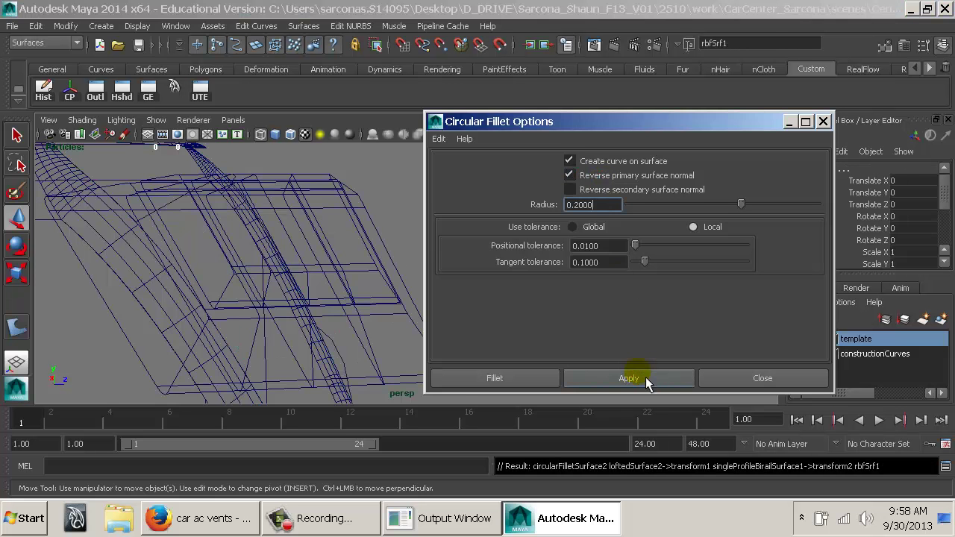
left_click_drag(400, 314, 315, 305, "alt")
key("ctrl+z")
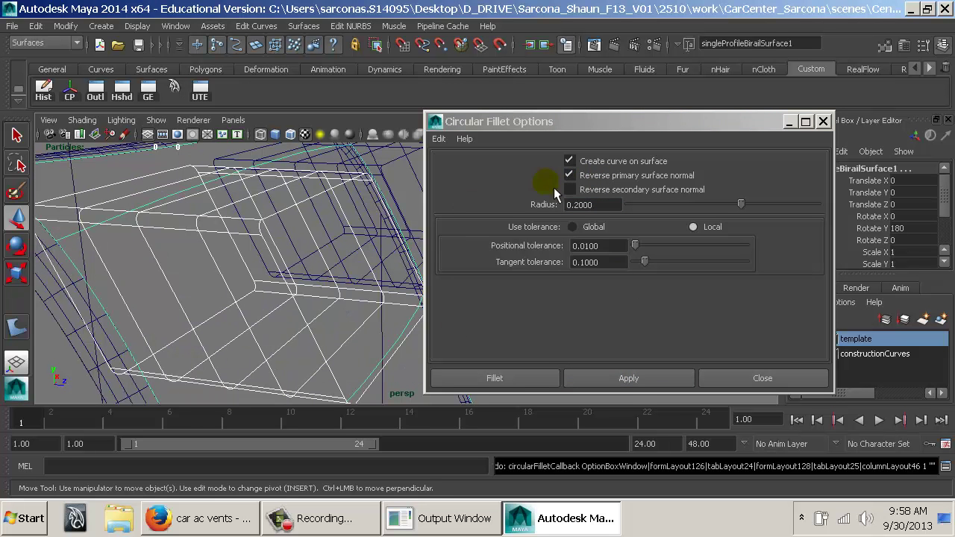
Reverse only the secondary surface normal, try the 0.2 radius fillet again on the left vent, and undo the fillet.
left_click(592, 179)
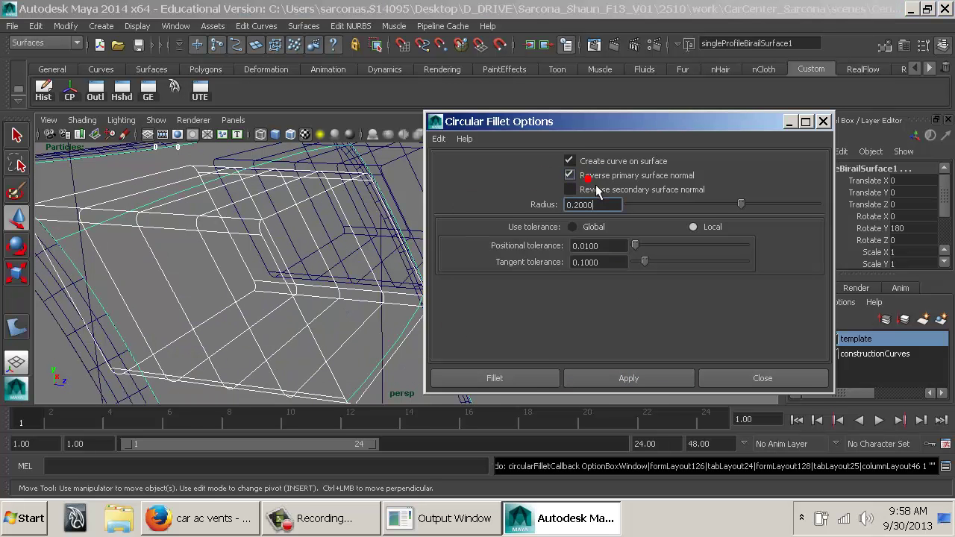
left_click(628, 379)
left_click_drag(403, 313, 345, 266, "alt")
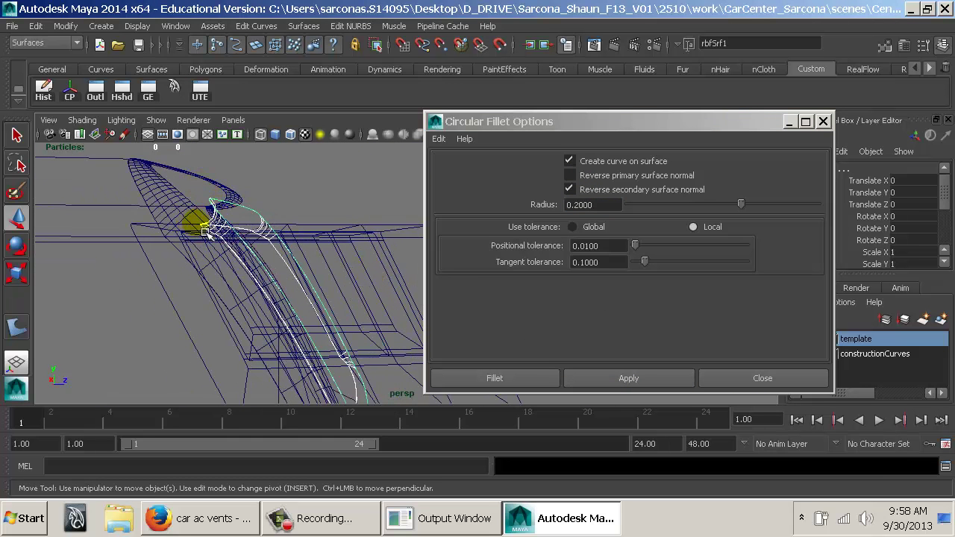
left_click_drag(289, 241, 183, 262, "alt")
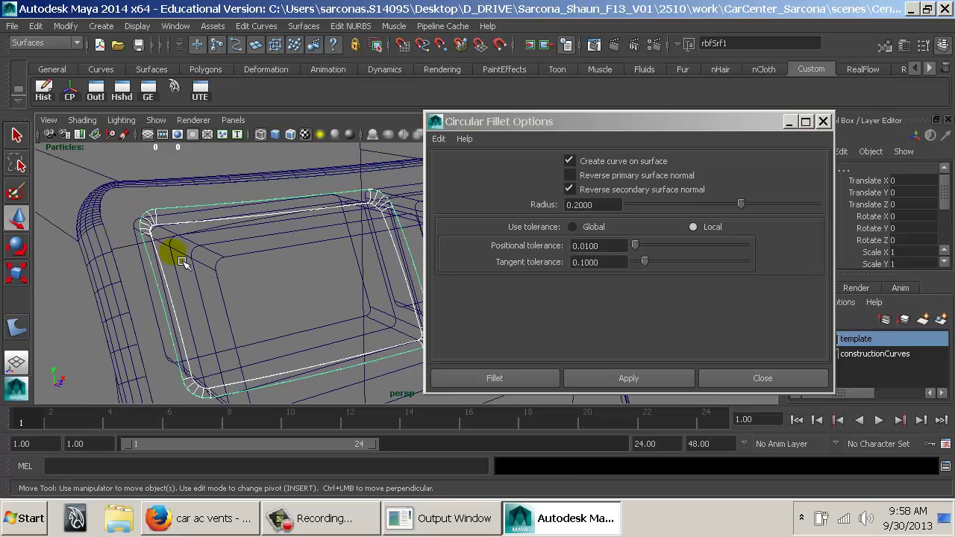
key("ctrl+z")
Try a circular fillet of radius 0.05 between the left lofted surface and the console's front surface.
double_click(593, 205)
type("0.05")
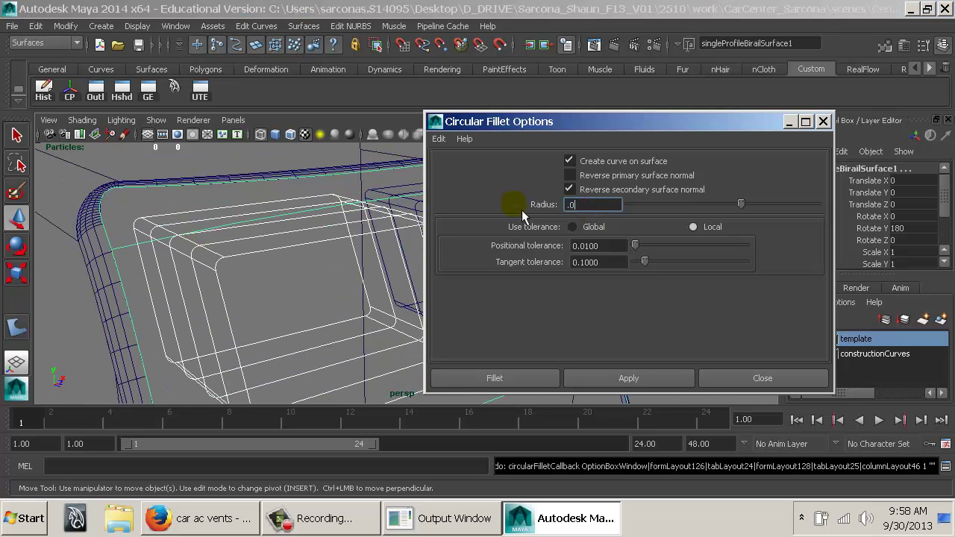
key("Return")
left_click_drag(305, 313, 348, 305, "alt")
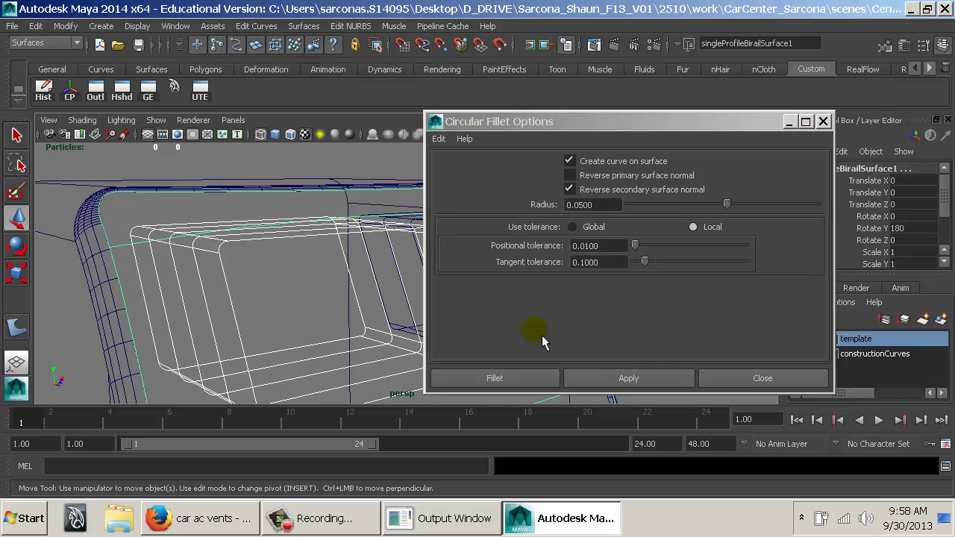
left_click(627, 379)
left_click_drag(346, 271, 398, 268, "alt")
middle_click_drag(353, 266, 409, 194, "alt")
left_click_drag(409, 195, 372, 209, "alt")
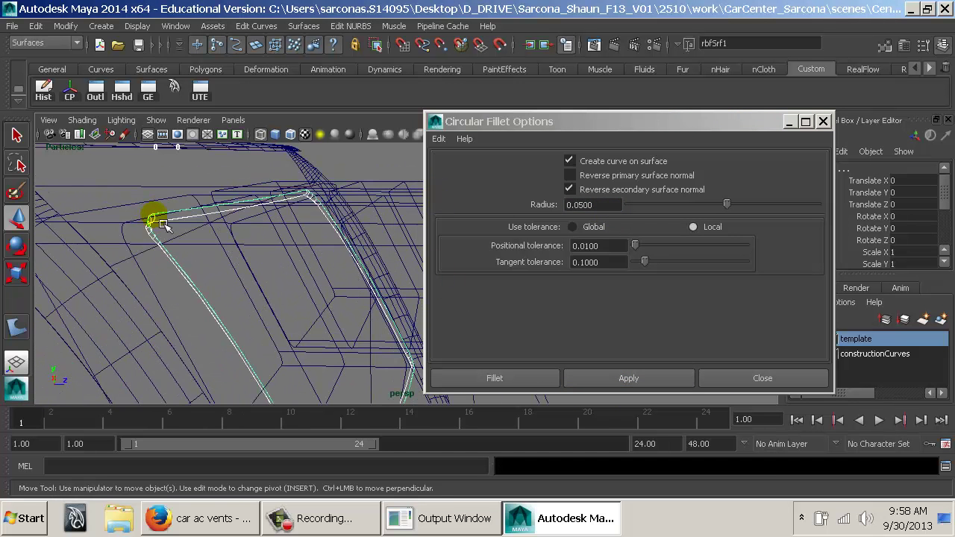
Compare the fillet with the car vent reference photo in Firefox, return to Maya and undo the 0.05 radius fillet.
key("alt+Tab")
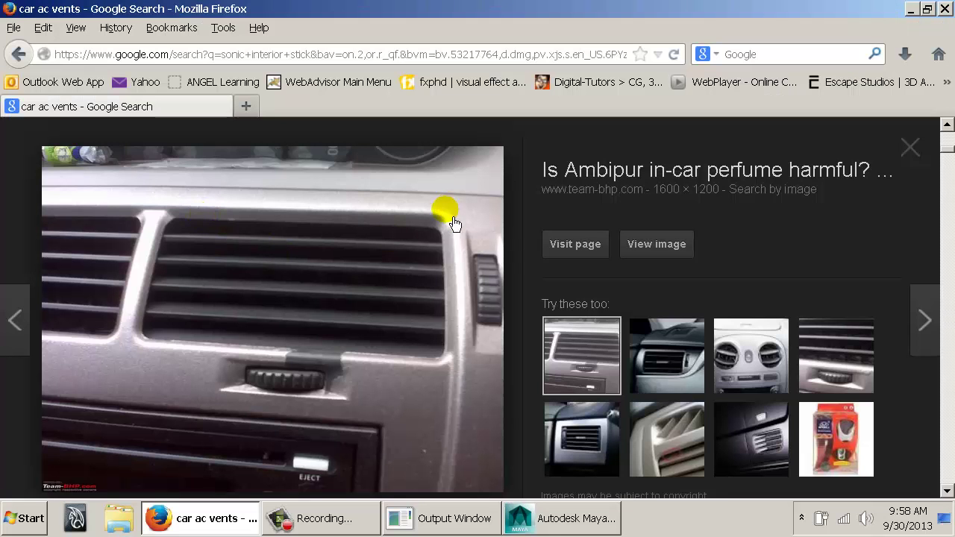
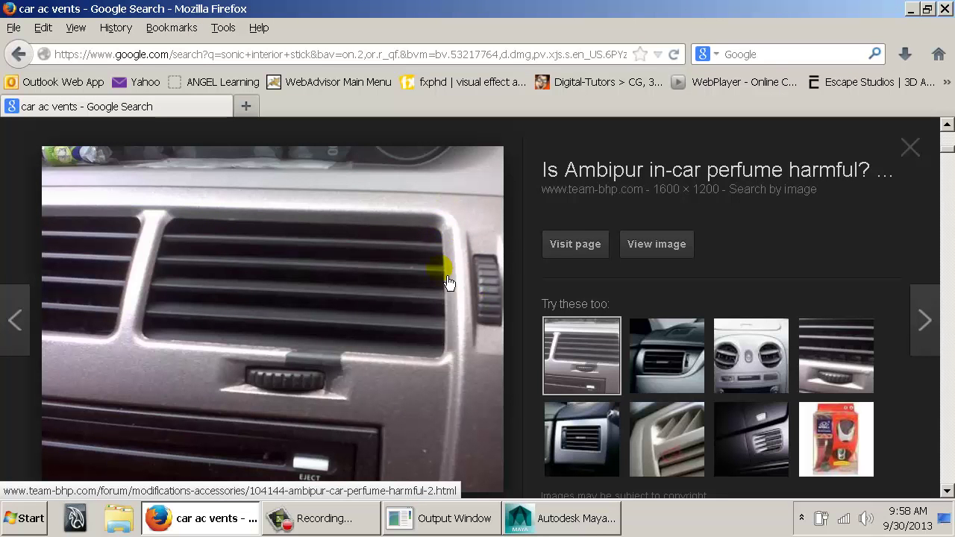
key("alt+Tab")
left_click_drag(358, 253, 198, 251, "alt")
key("ctrl+z")
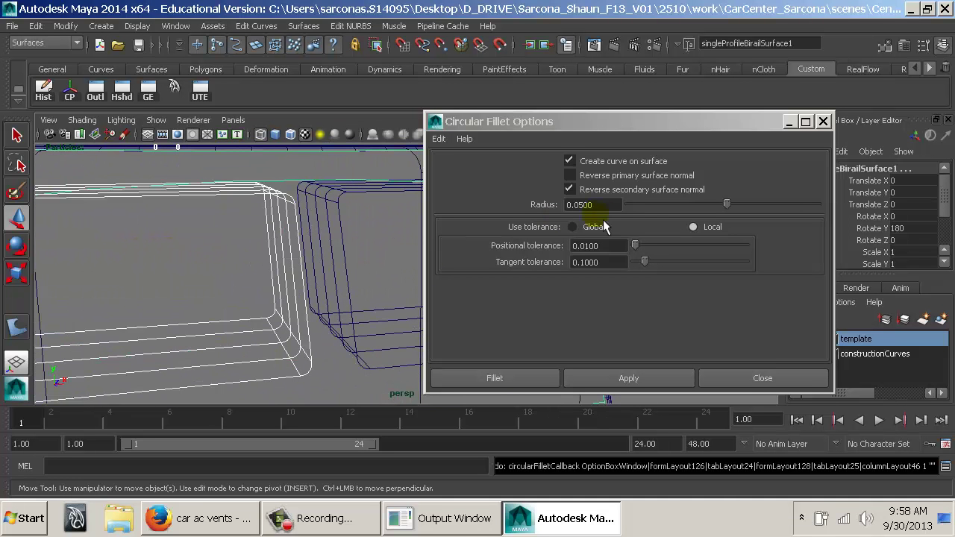
Create a circular fillet of radius 0.1 between the left lofted surface and the console's front surface.
left_click_drag(597, 206, 580, 206)
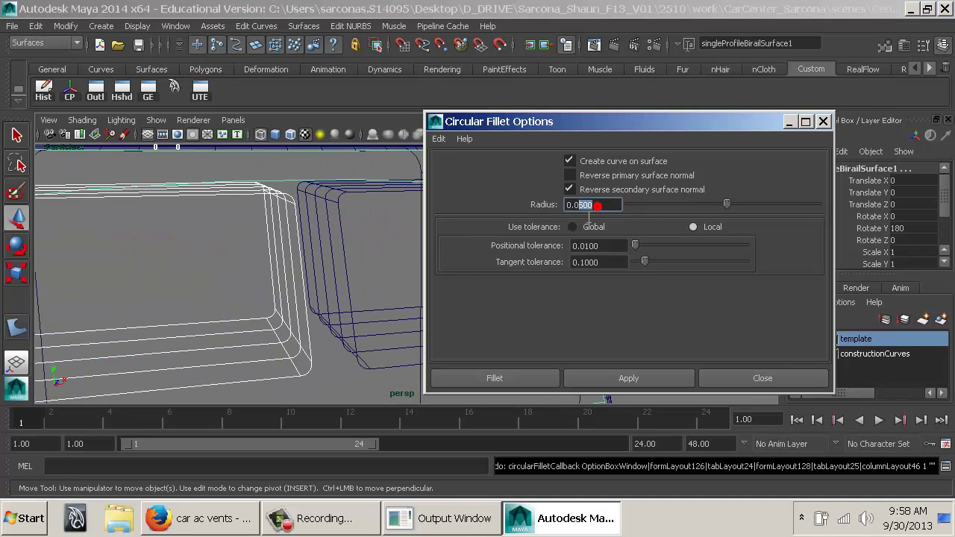
type("0.1")
left_click(621, 378)
left_click_drag(207, 261, 177, 271, "alt")
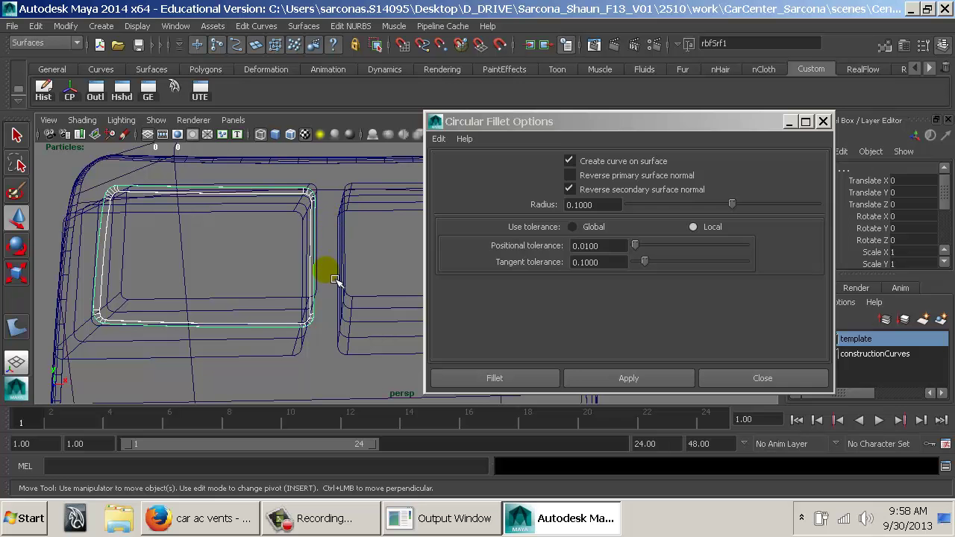
Select the right lofted vent surface together with the console's sloped front surface.
left_click_drag(276, 247, 357, 260, "alt")
left_click(352, 241)
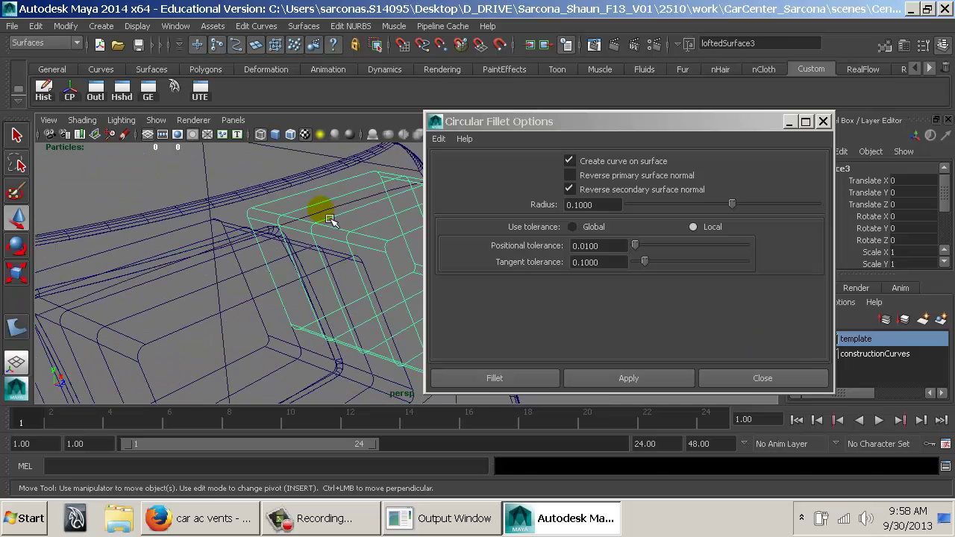
key("5")
left_click(298, 204, "shift")
Try the 0.1 radius circular fillet on the right vent with the secondary surface normal reversed, and undo it.
left_click(631, 376)
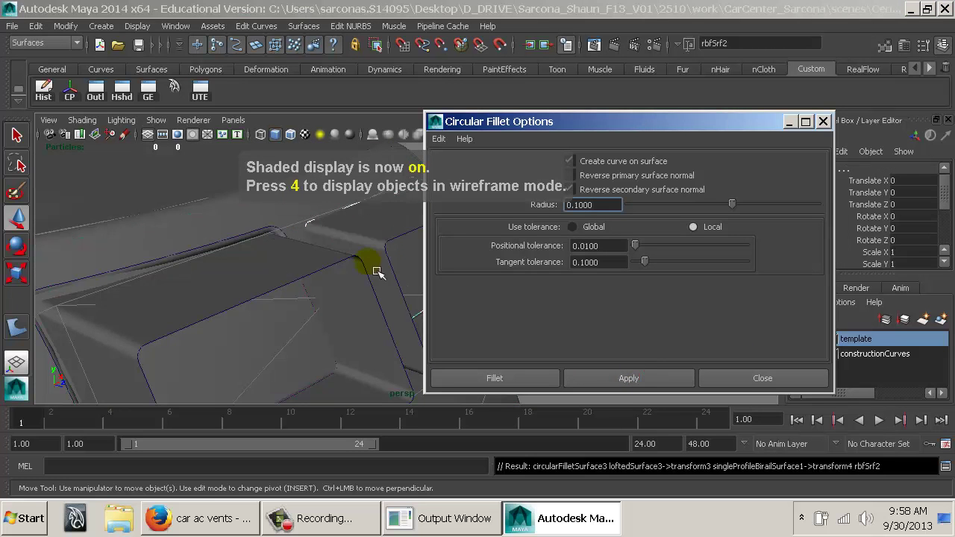
key("4")
mouse_move(375, 269)
left_mouse_down("alt")
mouse_move(319, 274)
mouse_move(361, 273)
mouse_move(356, 248)
left_mouse_up("alt")
right_click_drag(356, 248, 552, 252, "alt")
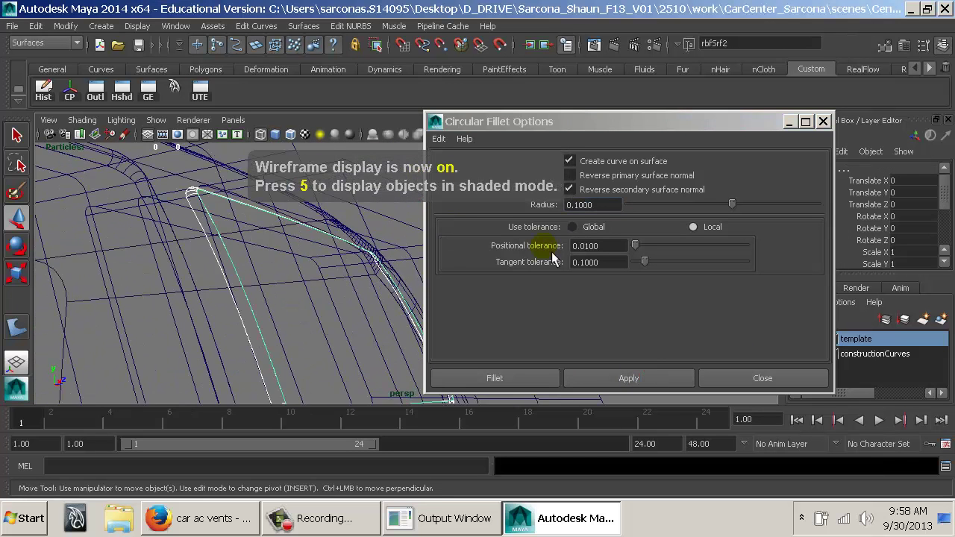
mouse_move(369, 273)
left_mouse_down("alt")
mouse_move(467, 302)
mouse_move(360, 269)
left_mouse_up("alt")
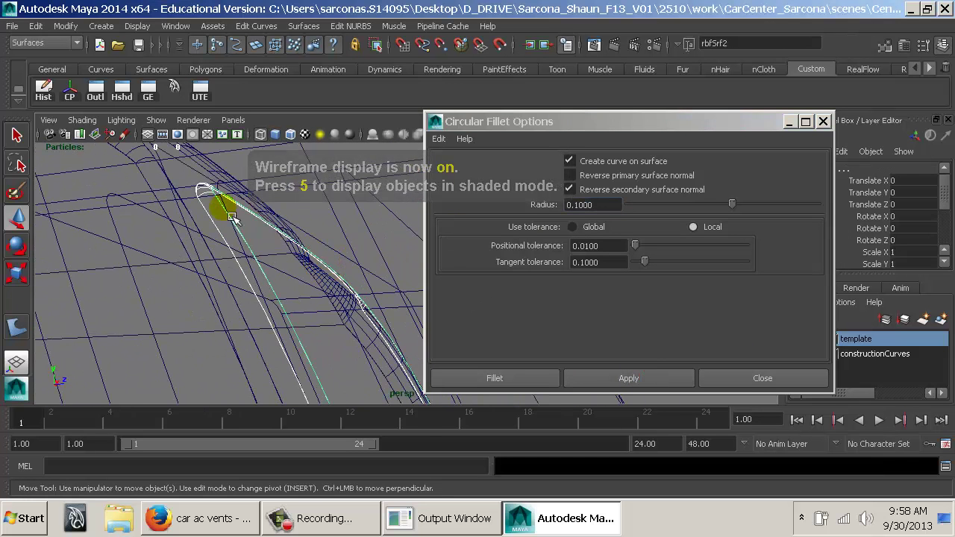
left_click_drag(219, 199, 333, 289, "alt")
key("ctrl+z")
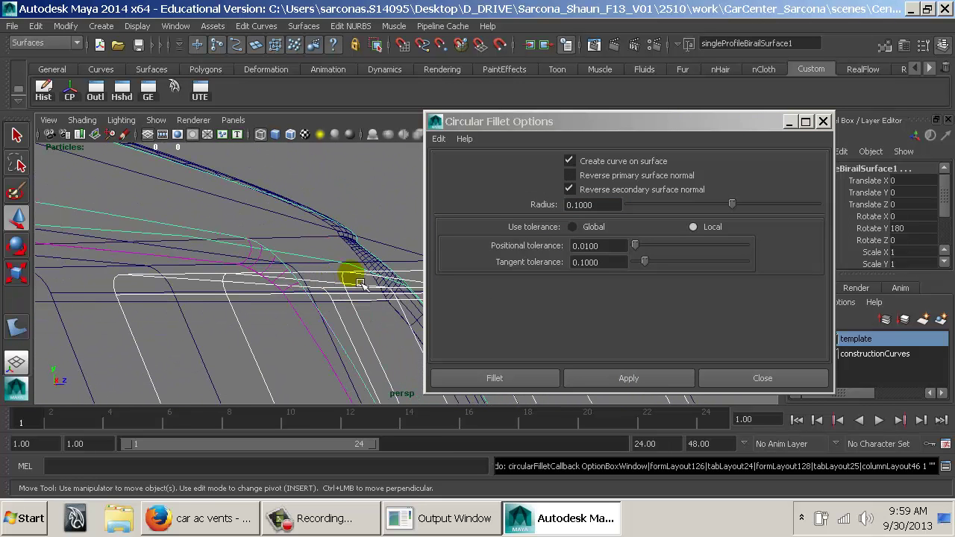
Reverse only the primary surface normal, try the 0.1 radius fillet on the right vent, and undo the fillet.
left_click(582, 191)
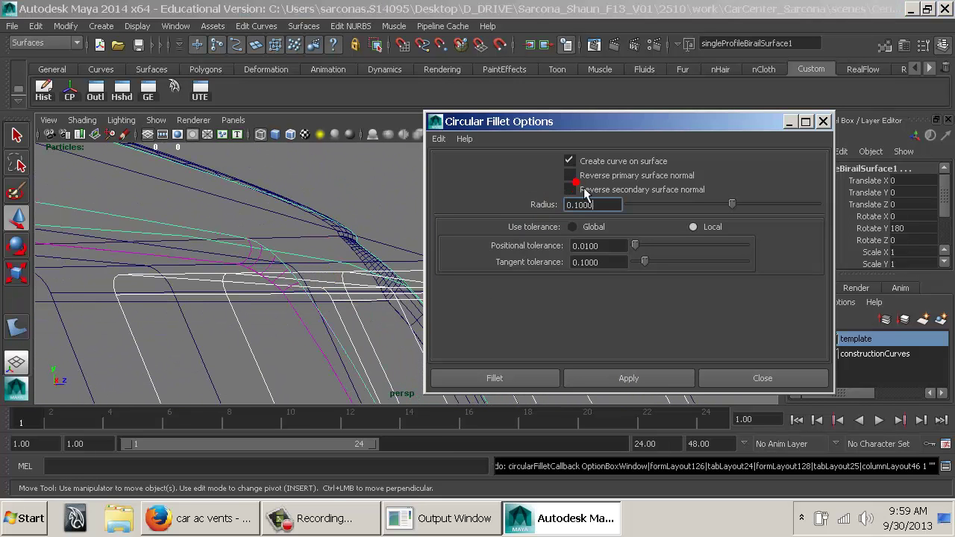
left_click(604, 379)
left_click_drag(362, 330, 193, 242, "alt")
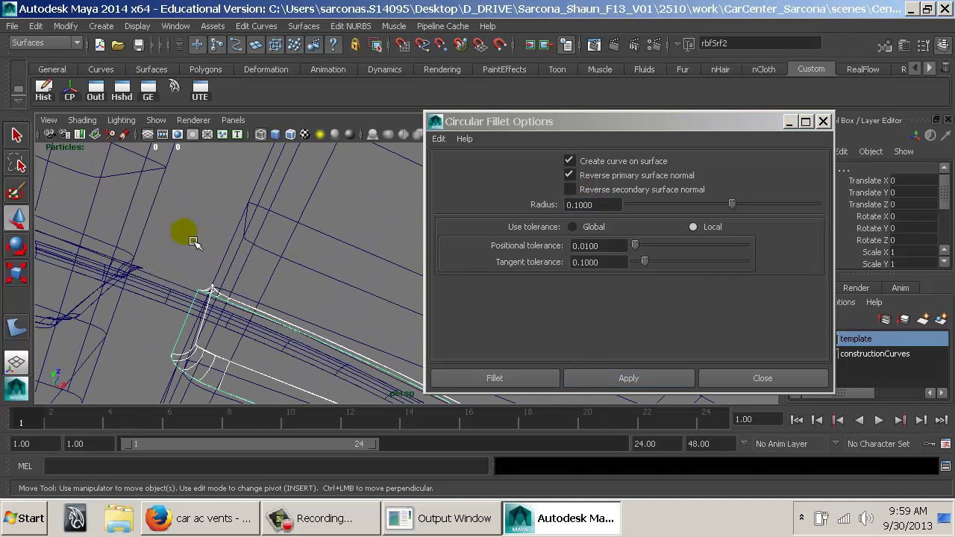
key("ctrl+z")
Create the right vent's 0.1 radius circular fillet with both surface normals reversed, and close the fillet options.
left_click(616, 190)
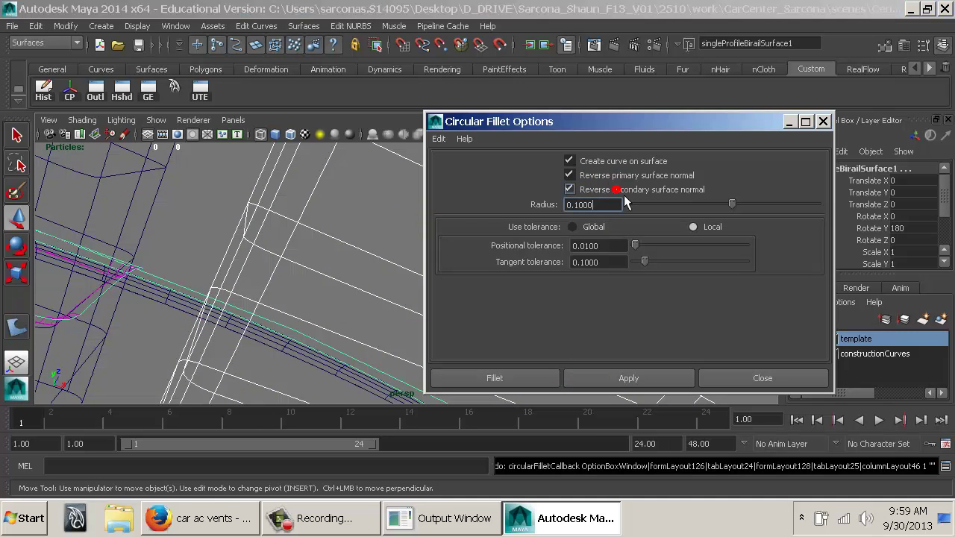
left_click(619, 376)
left_click_drag(298, 309, 396, 341, "alt")
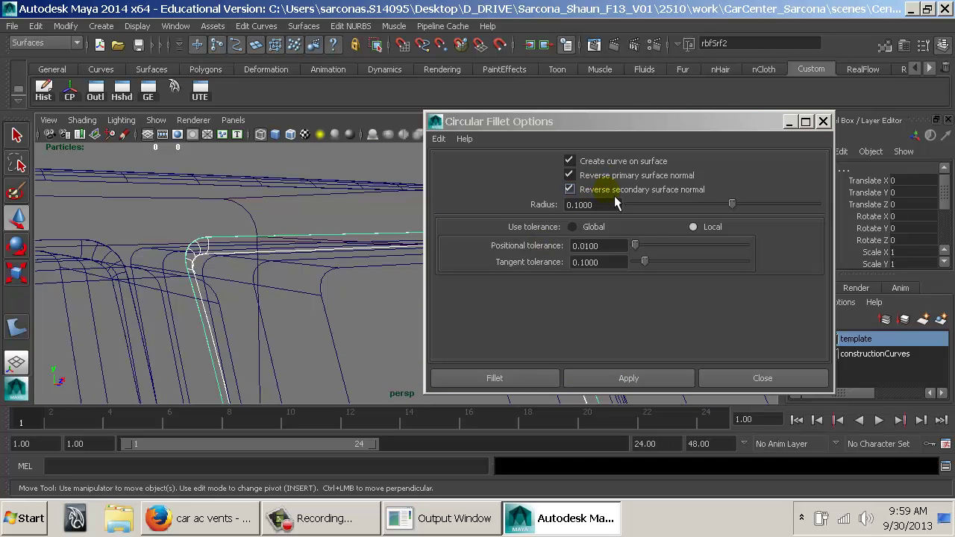
scroll(931, 227, "down", 3)
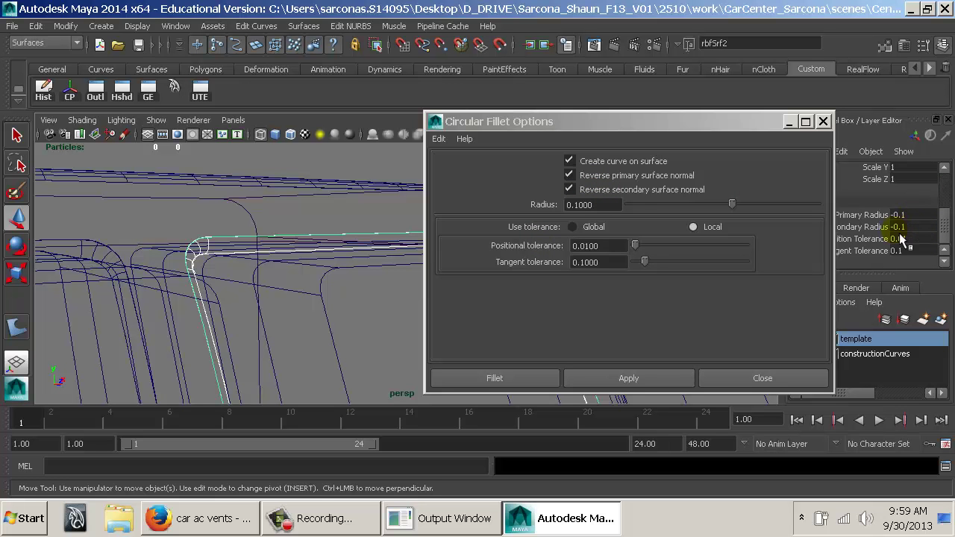
left_click(744, 381)
Trim the console's sloped front surface, keeping the face area surrounding the two filleted vent openings.
right_click_drag(542, 316, 420, 294, "alt")
middle_click_drag(420, 294, 504, 252, "alt")
right_click_drag(504, 252, 367, 239, "alt")
key("5")
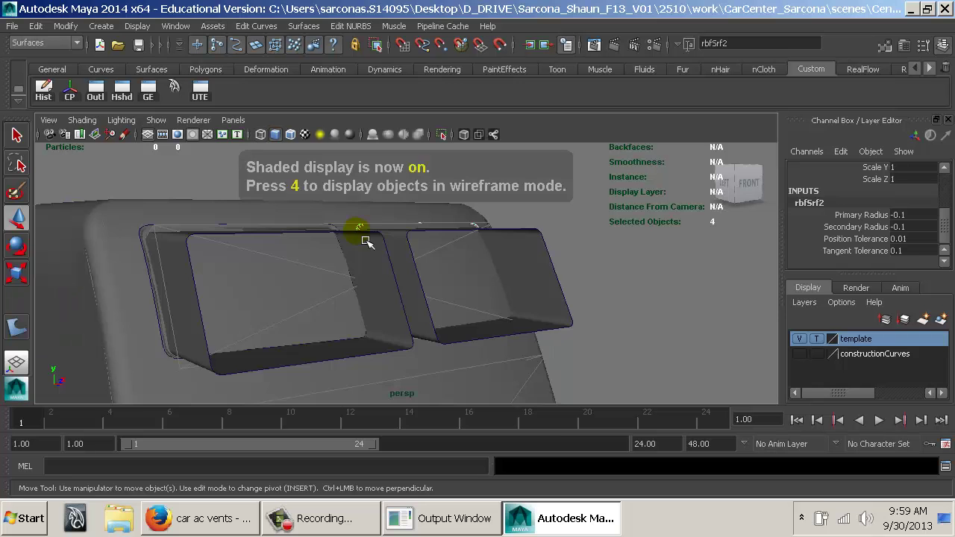
scroll(362, 241, "up", 5)
left_click(345, 230)
key("space")
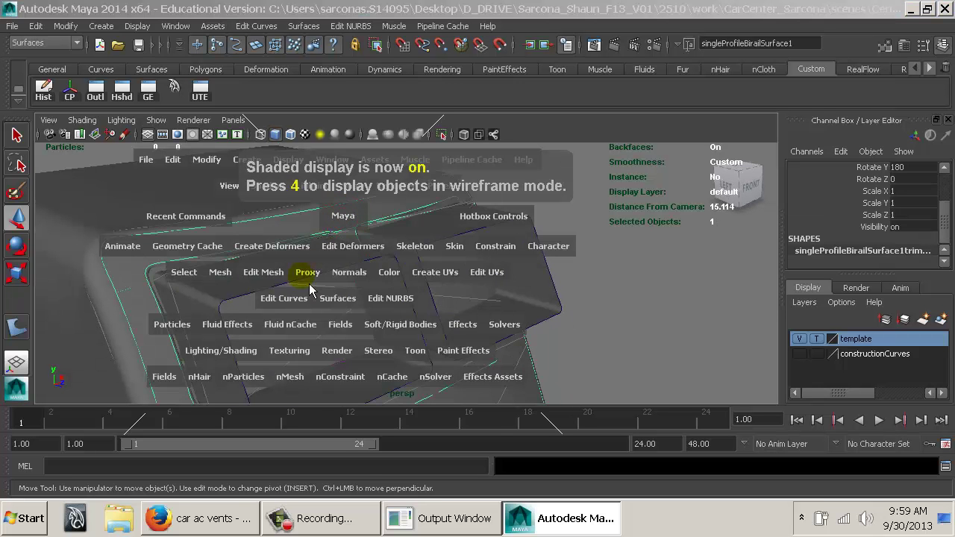
left_click_drag(391, 297, 412, 257)
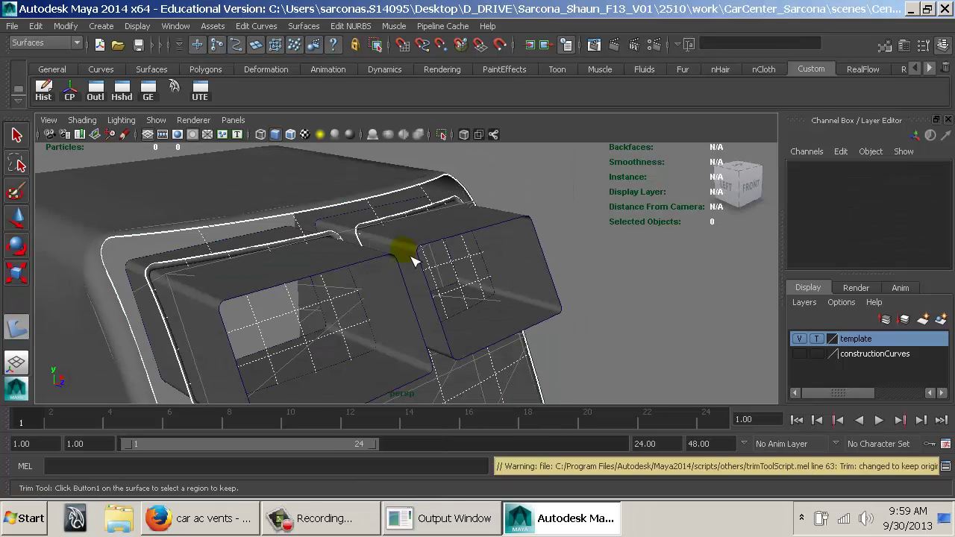
left_click_drag(317, 271, 382, 239, "alt")
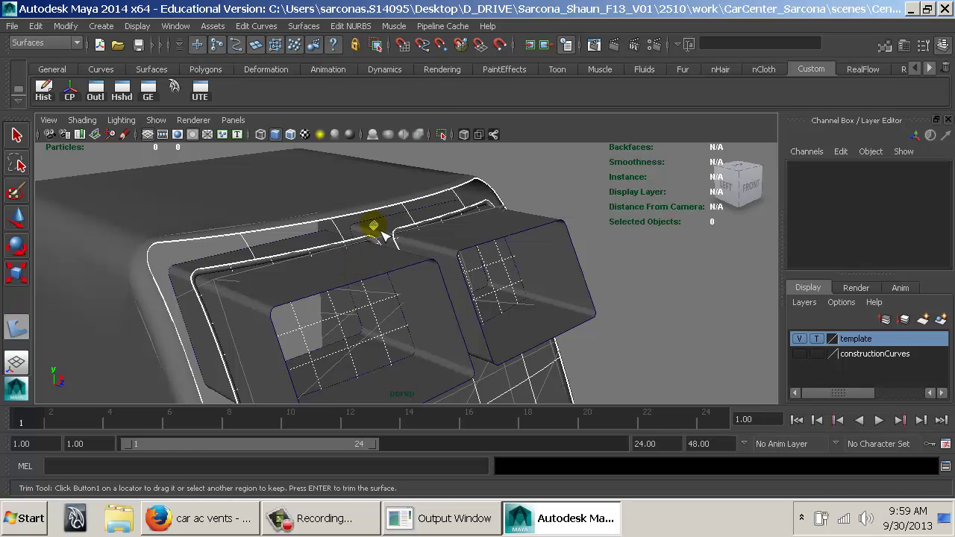
key("Return")
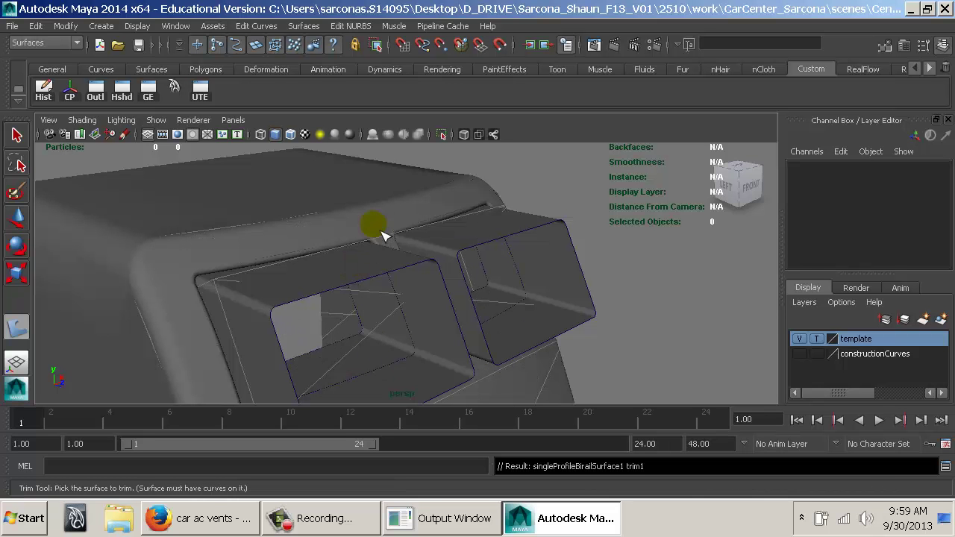
Trim the left lofted vent surface, keeping only the part behind the console's front face.
left_click(347, 266)
left_click_drag(176, 325, 321, 307, "alt")
right_click_drag(322, 308, 390, 316, "alt")
mouse_move(391, 316)
left_mouse_down("alt")
mouse_move(363, 333)
mouse_move(390, 328)
left_mouse_up("alt")
key("4")
middle_click_drag(388, 344, 392, 276, "alt")
left_click(413, 324)
left_click(411, 323)
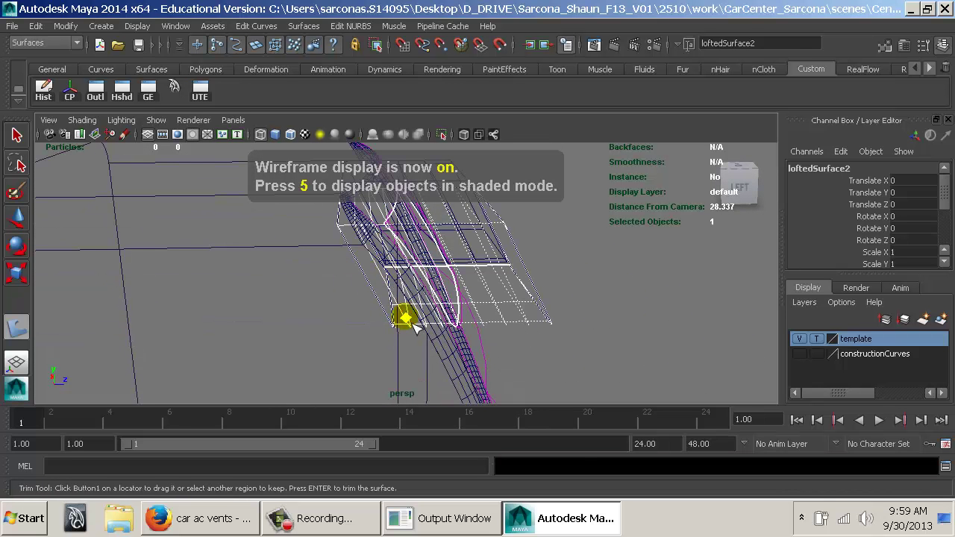
key("Return")
Trim the right lofted vent surface to the part behind the console's front face, and display the model shaded with textures.
left_click_drag(597, 269, 318, 306, "alt")
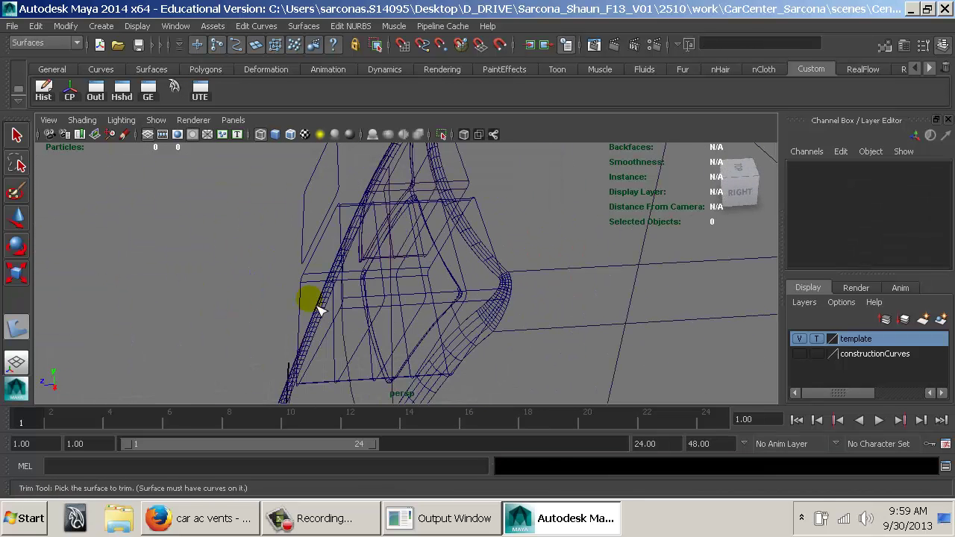
left_click(392, 299)
left_click(483, 282)
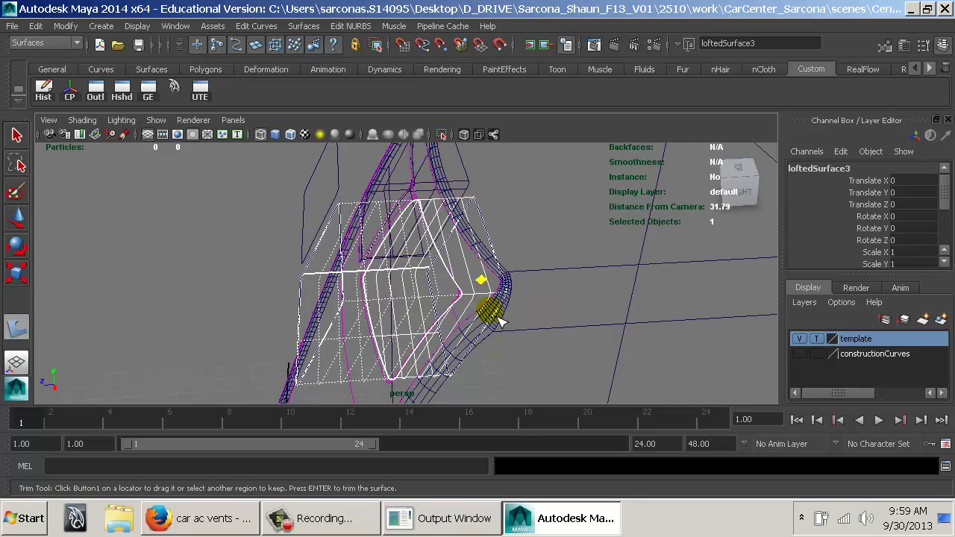
key("Return")
key("e")
key("6")
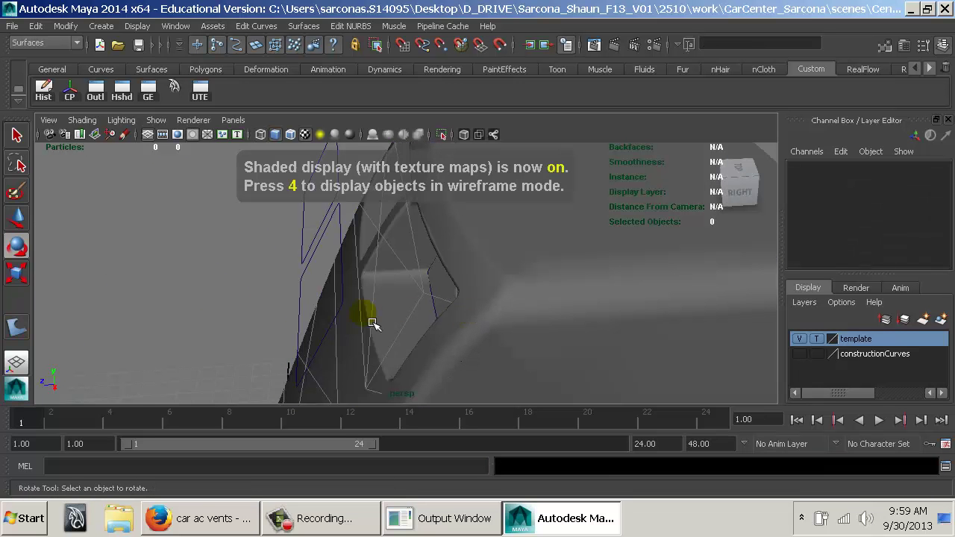
mouse_move(372, 324)
left_mouse_down("alt")
mouse_move(650, 294)
mouse_move(643, 288)
left_mouse_up("alt")
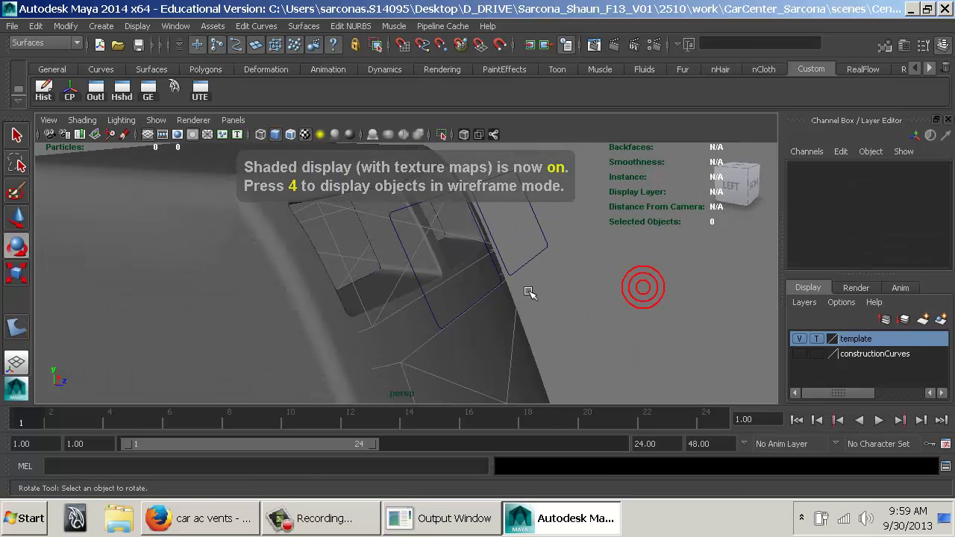
key("space")
left_click_drag(498, 276, 535, 330)
left_click_drag(432, 345, 422, 340, "alt")
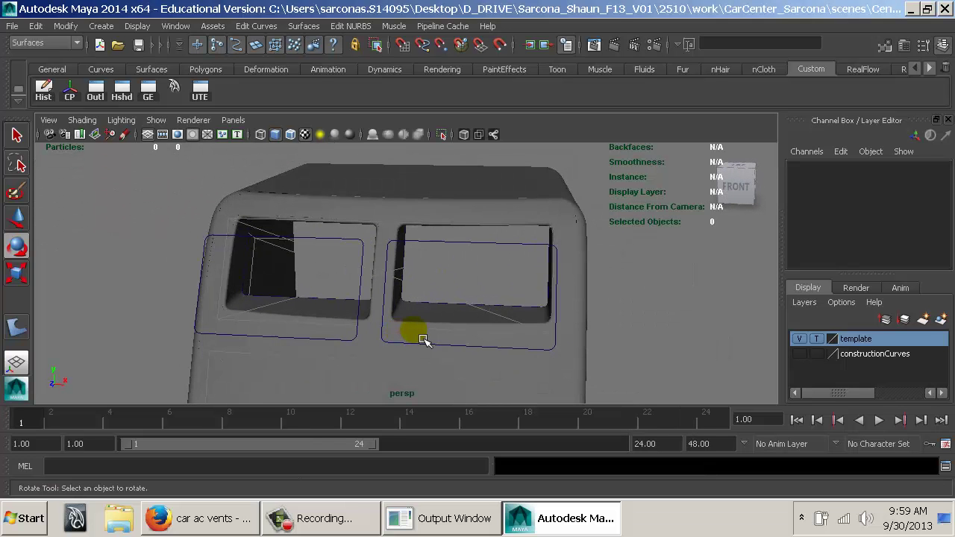
Switch to Firefox, open the 2009 Jaguar XF vents reference image, and return to Maya.
key("alt+Tab")
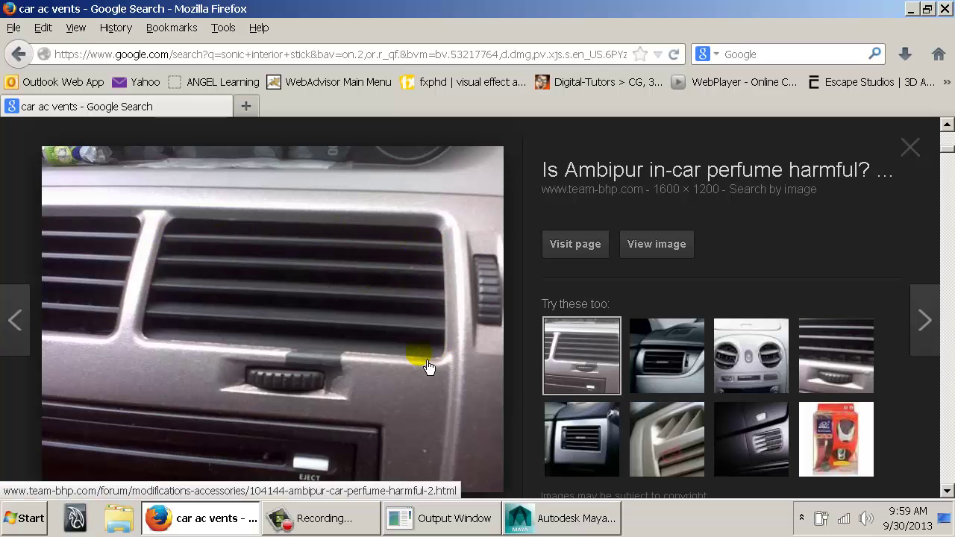
left_click(591, 446)
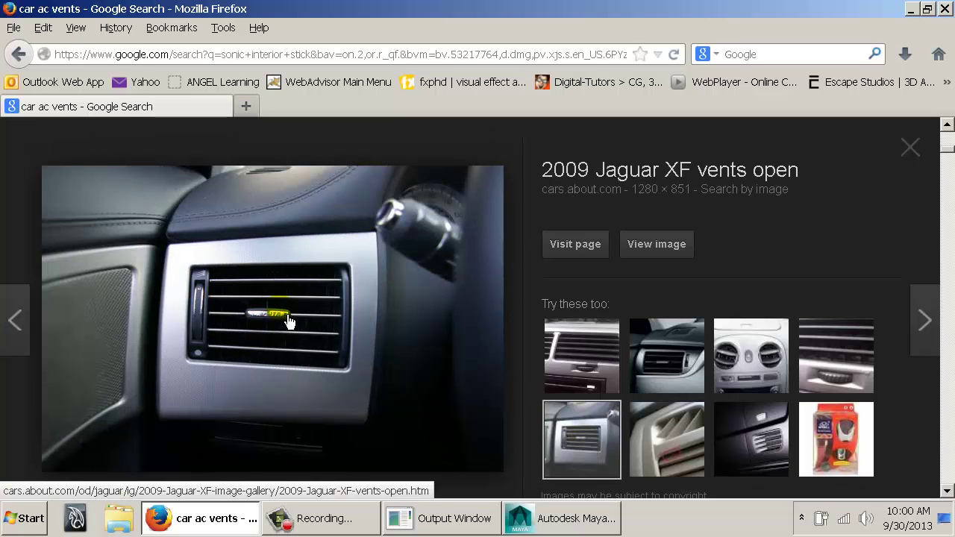
key("alt+Tab")
Move the wide rounded rectangle outline from above the console down to just below the two vent outlines in the front view.
left_click_drag(288, 316, 411, 241, "alt")
middle_click_drag(411, 241, 380, 300, "alt")
left_click(407, 222)
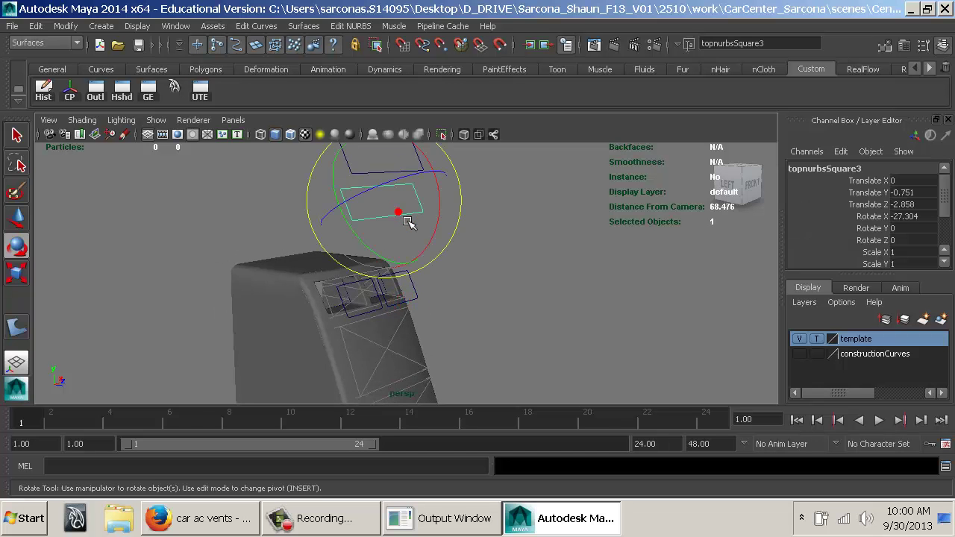
key("space")
left_click_drag(404, 218, 411, 249)
right_click_drag(611, 333, 97, 176, "alt")
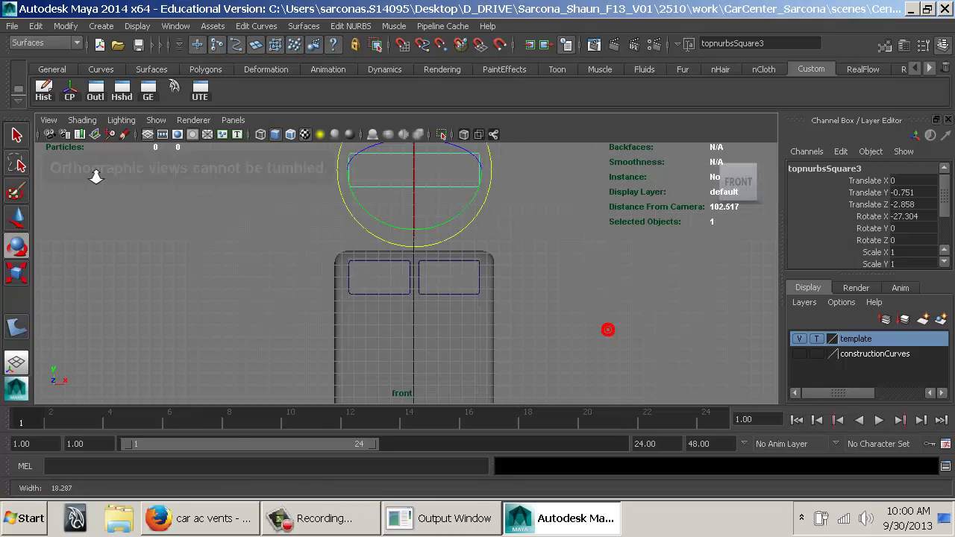
middle_click_drag(422, 168, 375, 273, "alt")
key("w")
left_click_drag(367, 226, 366, 366)
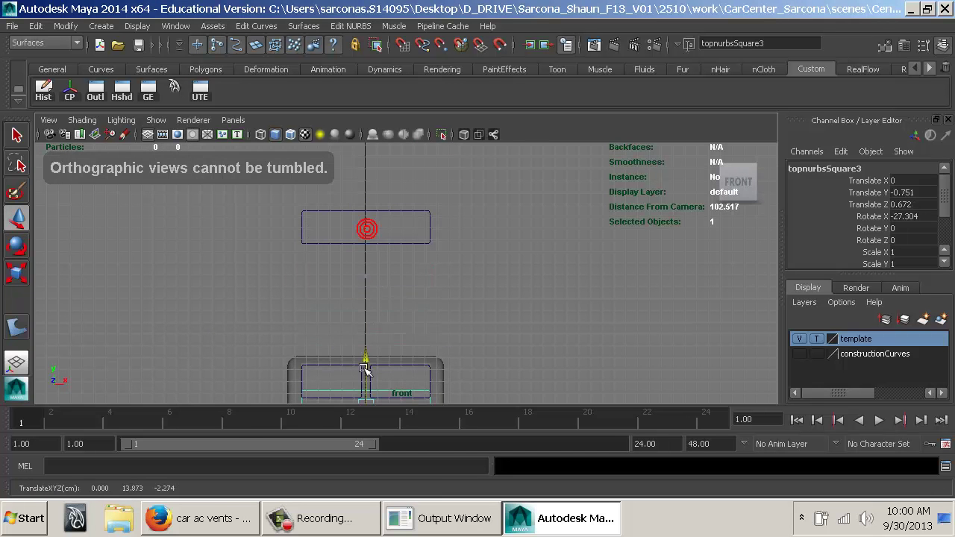
middle_click_drag(367, 366, 379, 192, "alt")
left_click_drag(389, 186, 369, 207)
left_click(151, 136)
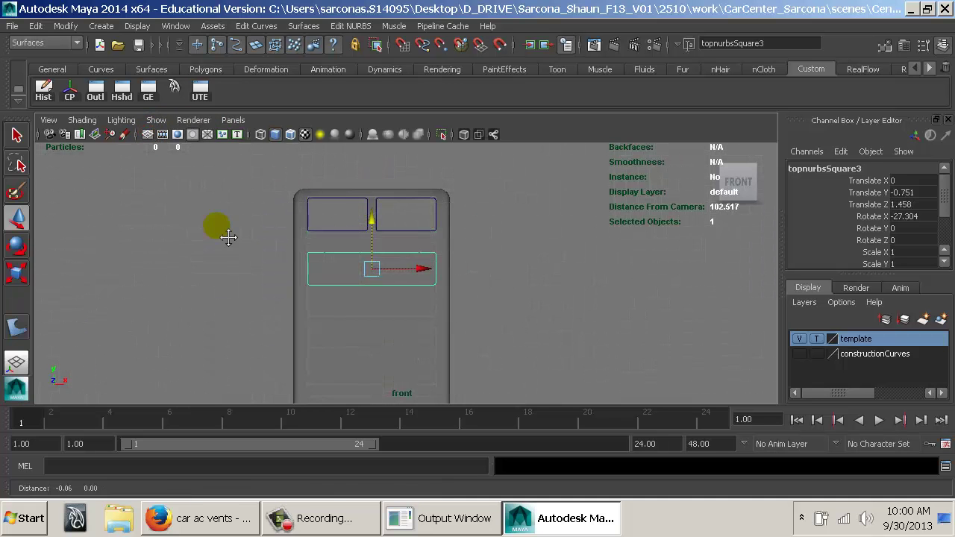
right_click_drag(226, 231, 453, 254, "alt")
left_click_drag(340, 224, 337, 250)
Set the wide outline's Rotate X to 0 and move it forward, clear of the console's sloped face.
key("r")
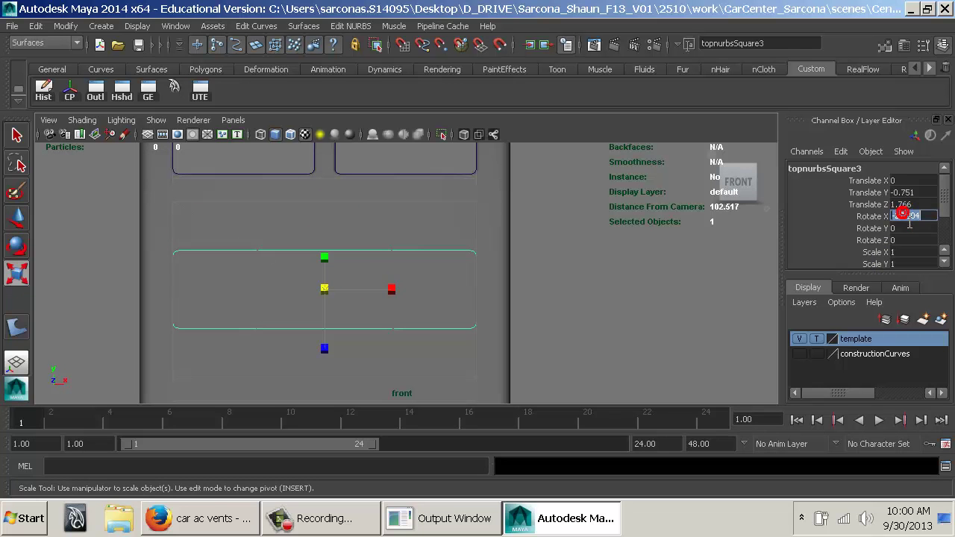
key("Return")
middle_click_drag(612, 250, 632, 248, "alt")
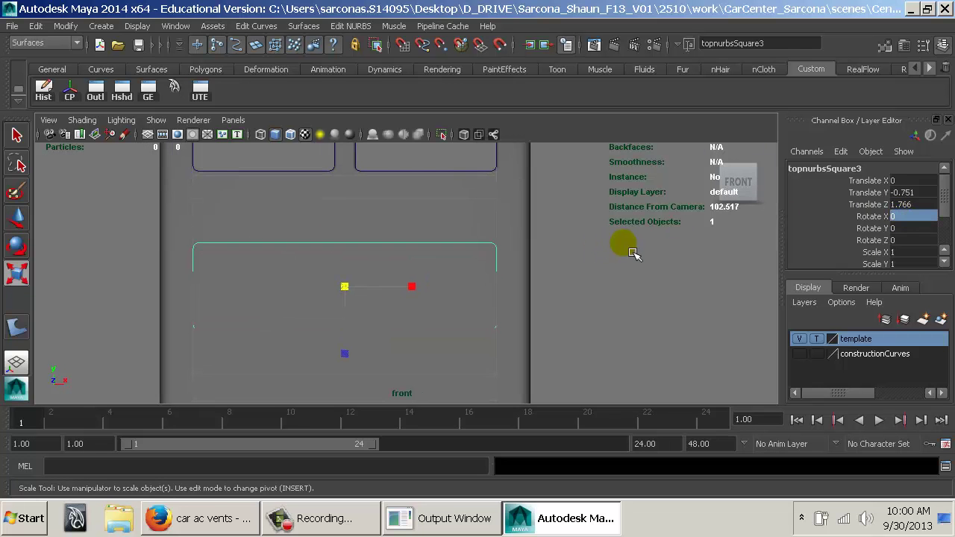
key("space")
left_click_drag(558, 254, 552, 227)
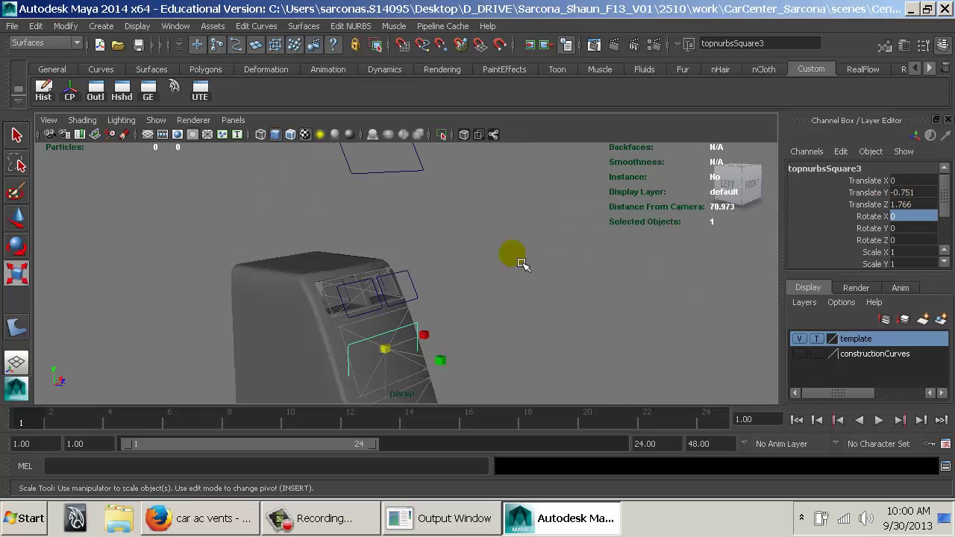
left_click_drag(473, 277, 535, 286, "alt")
key("w")
left_click_drag(446, 351, 505, 372)
key("space")
left_click(505, 373)
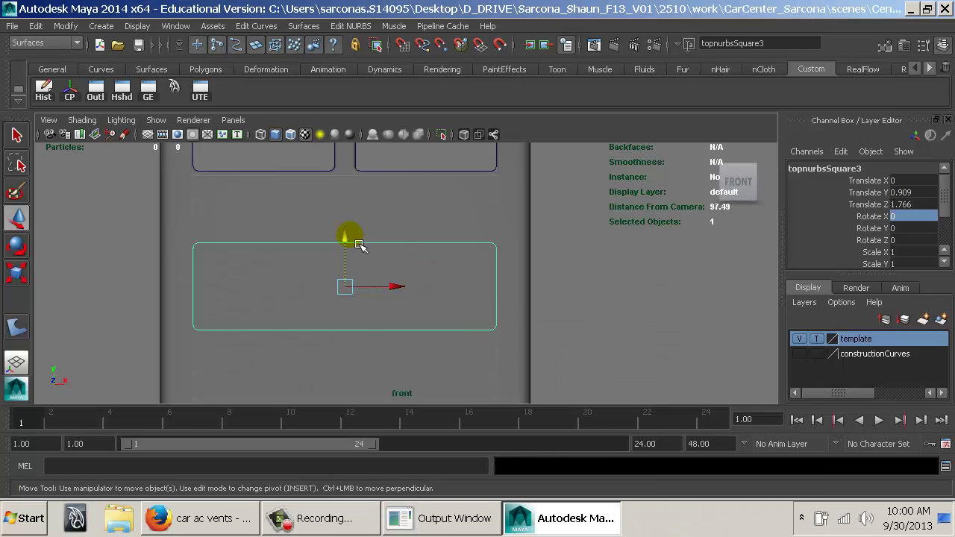
Try scaling the wide outline to about 2.07 times its height, and undo the scaling.
key("r")
left_click_drag(346, 356, 386, 433)
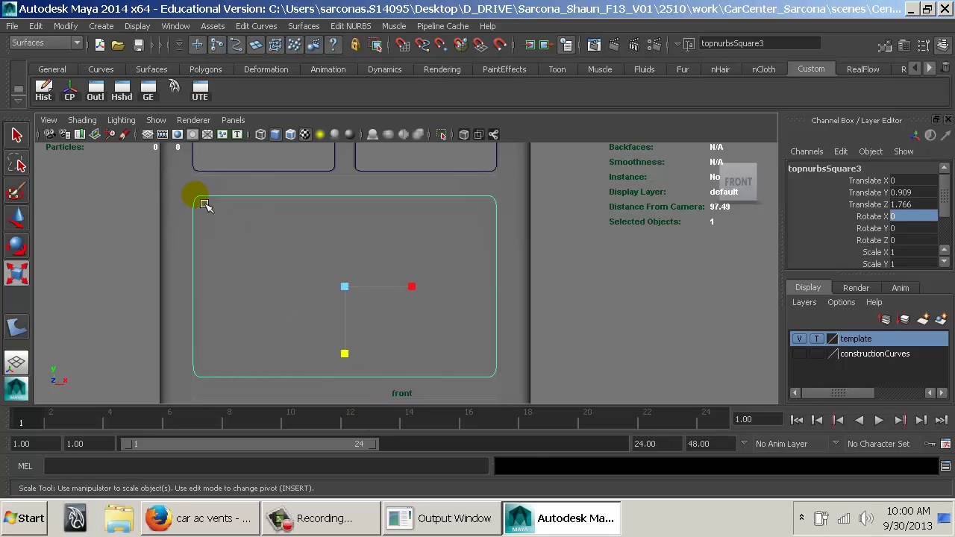
key("ctrl+z")
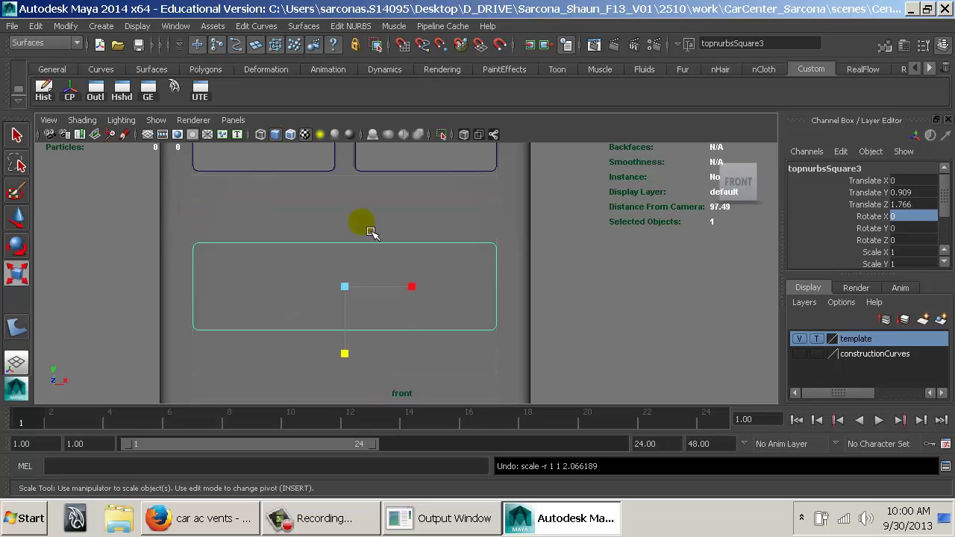
Make the wide outline taller by moving its top row of CVs up and its bottom row of CVs down.
right_click_drag(419, 243, 375, 218)
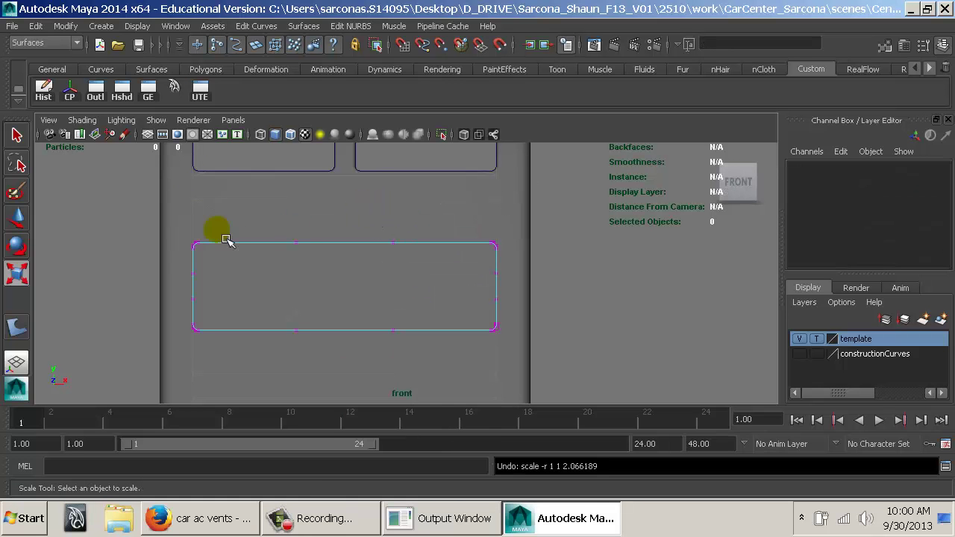
left_click_drag(536, 274, 536, 274)
key("w")
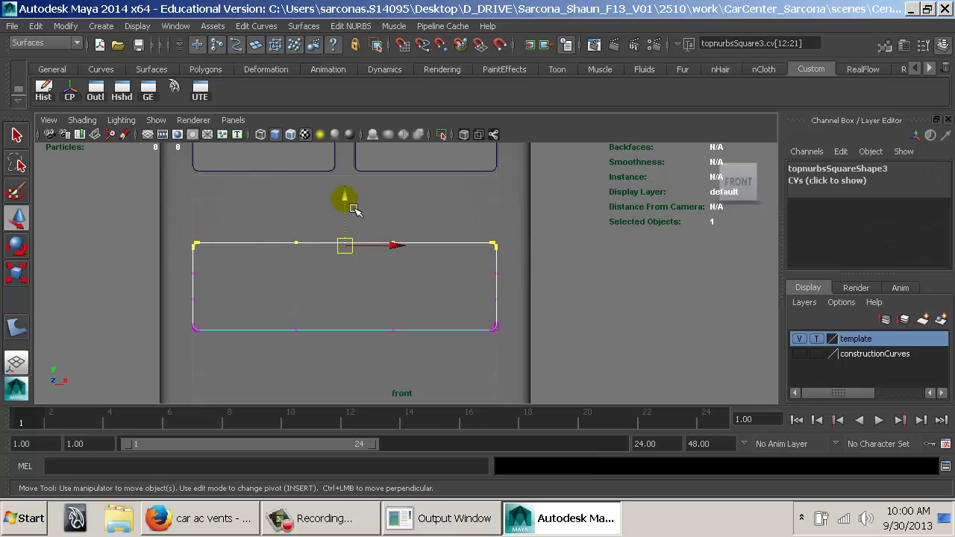
left_click_drag(354, 210, 359, 168)
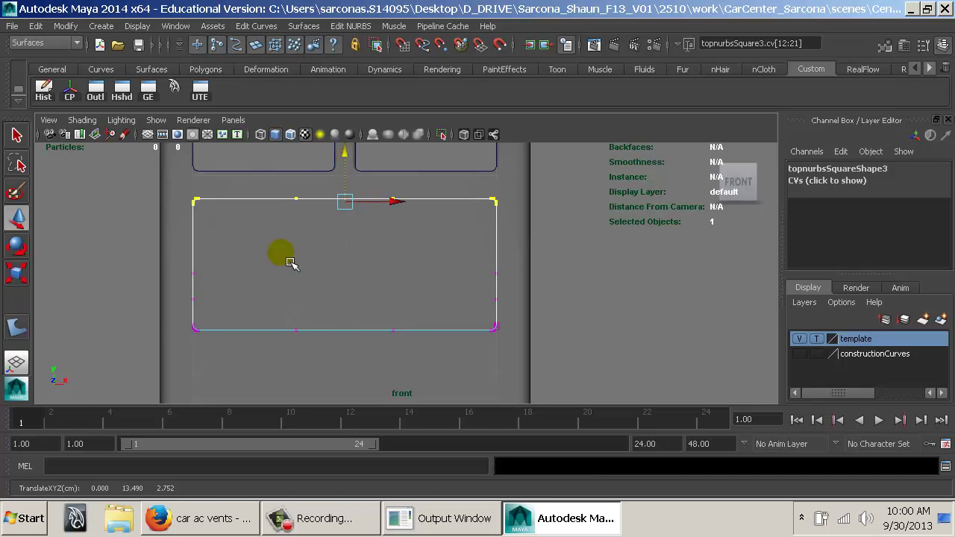
left_click_drag(171, 319, 518, 375)
left_click_drag(365, 281, 348, 328)
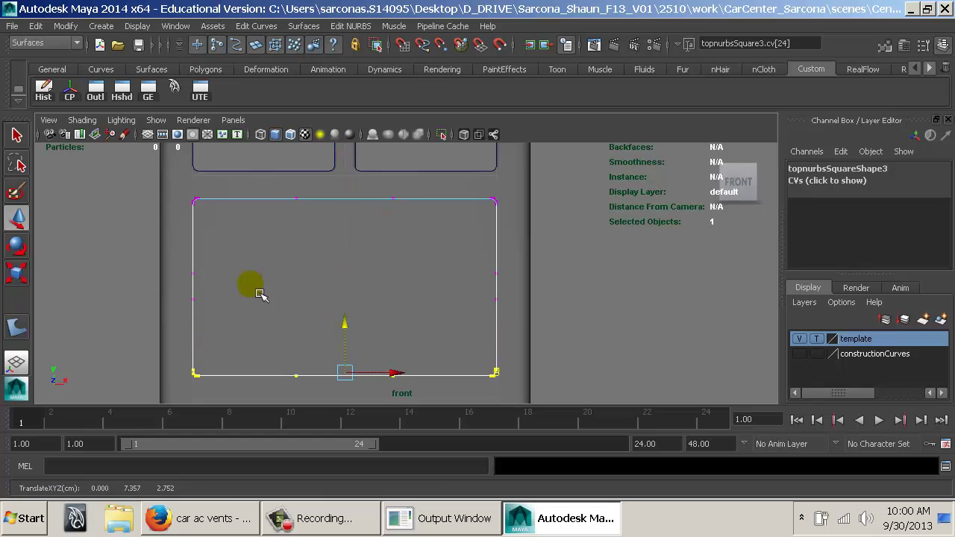
Scale the middle CVs on the outline's two vertical sides further apart, and return to object selection.
left_click_drag(159, 254, 260, 289)
left_click_drag(535, 337, 533, 336)
key("r")
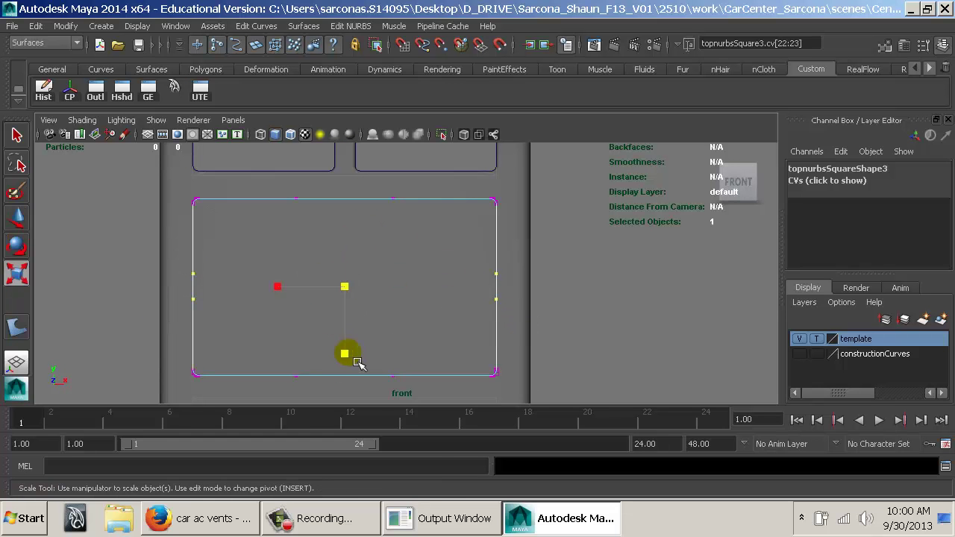
left_click_drag(348, 353, 391, 425)
left_click_drag(447, 468, 475, 277)
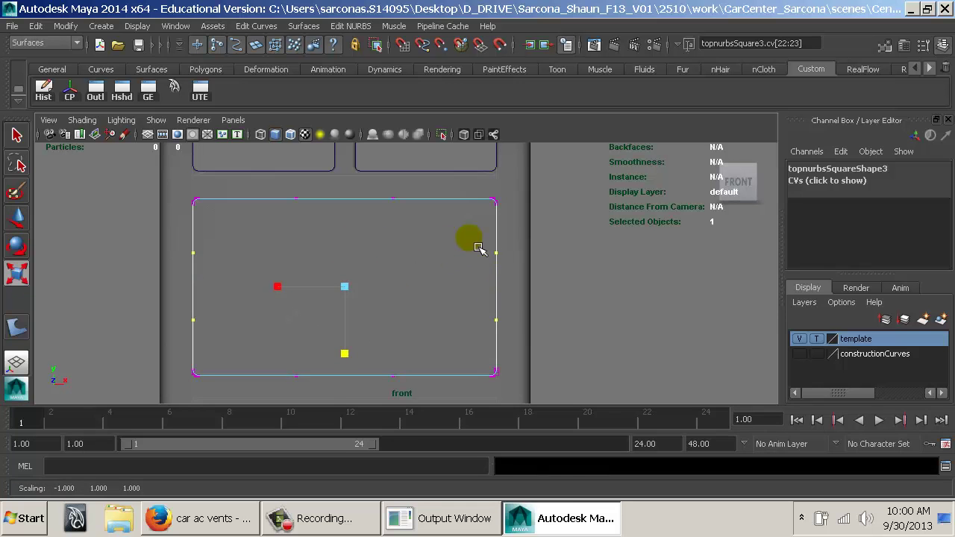
right_click_drag(496, 218, 504, 209)
left_click(496, 210)
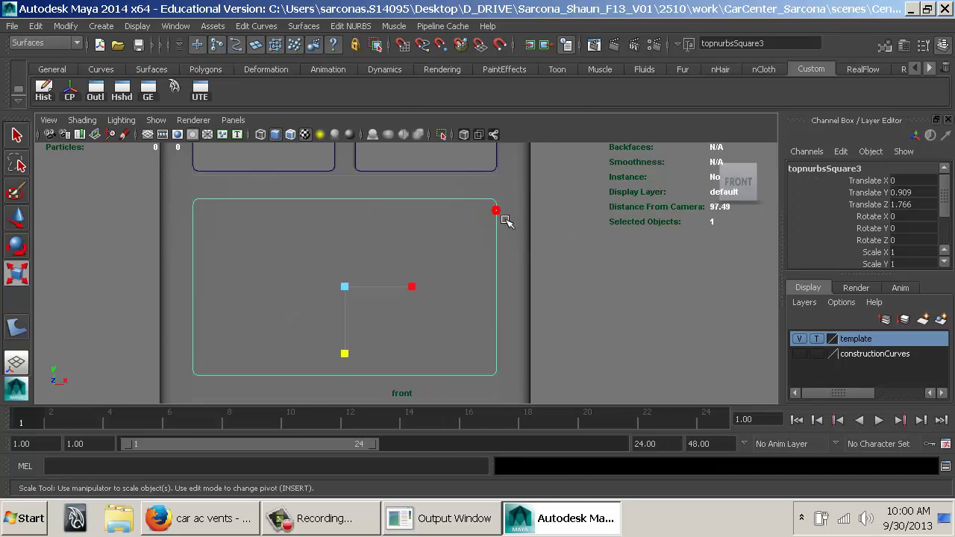
Move the tall outline closer to the console's front face and place a duplicate of it behind the face.
key("space")
left_click_drag(495, 210, 495, 178)
left_click_drag(431, 241, 475, 286, "alt")
middle_click_drag(475, 286, 425, 198, "alt")
right_click_drag(425, 197, 568, 250, "alt")
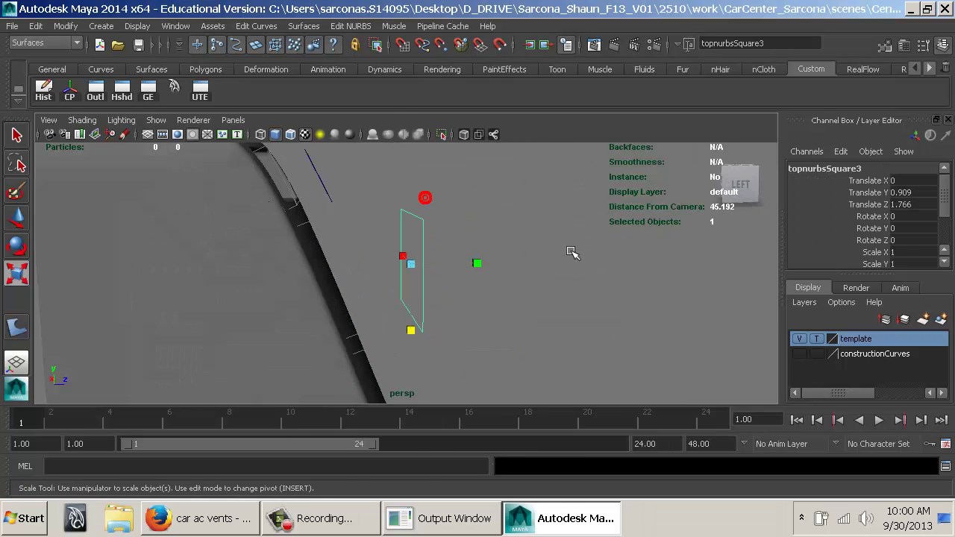
left_click_drag(506, 261, 415, 266, "alt")
key("w")
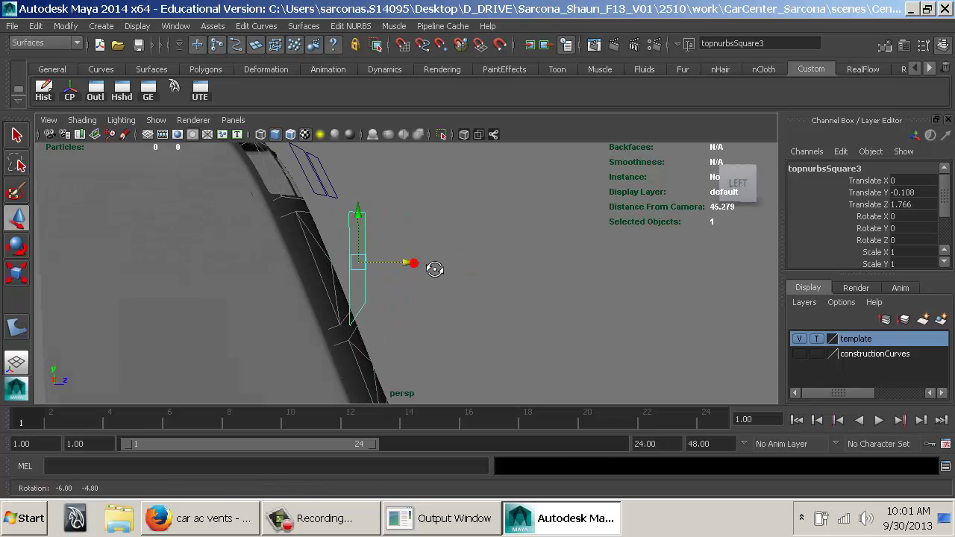
left_click_drag(379, 267, 357, 266)
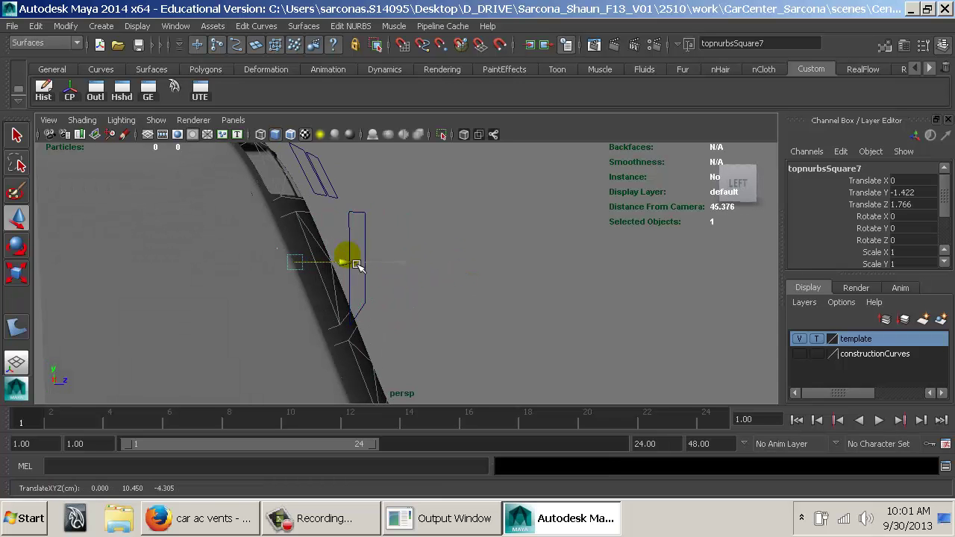
Loft a surface between the duplicate outline behind the front face and the outline in front of it.
left_click(365, 222, "shift")
key("space")
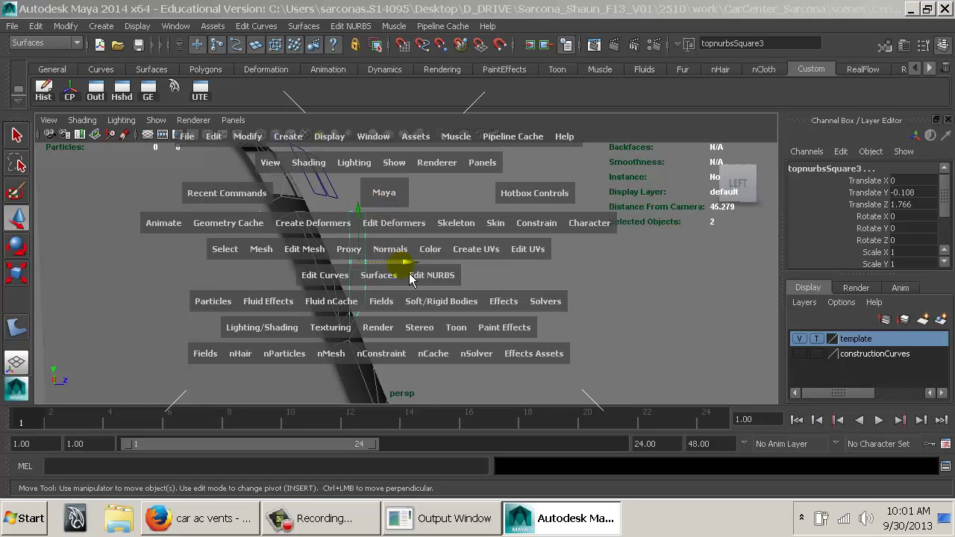
left_click_drag(380, 276, 392, 316)
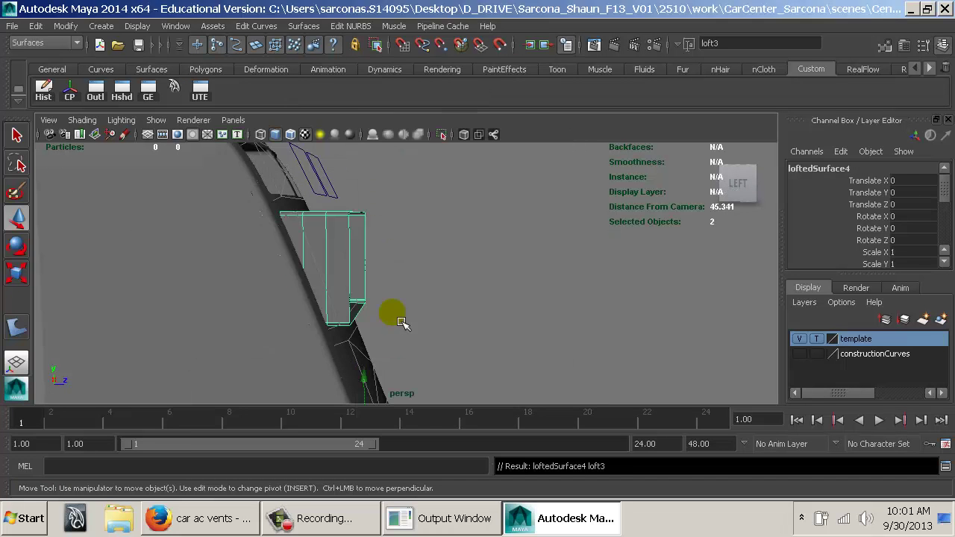
Examine in wireframe where the new lofted surface passes through the console's sloped front.
mouse_move(460, 263)
left_mouse_down("alt")
mouse_move(399, 251)
mouse_move(460, 250)
left_mouse_up("alt")
key("4")
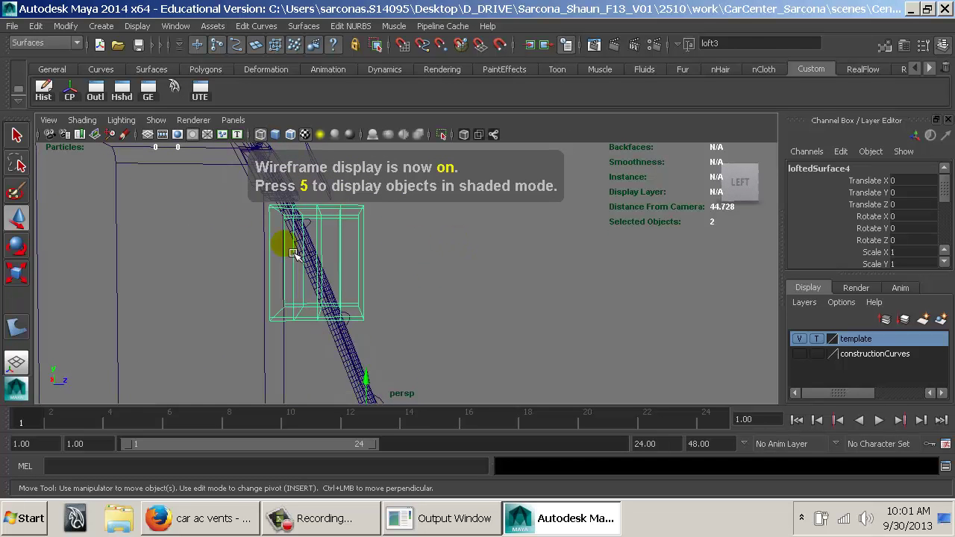
left_click(281, 299)
left_click(280, 300)
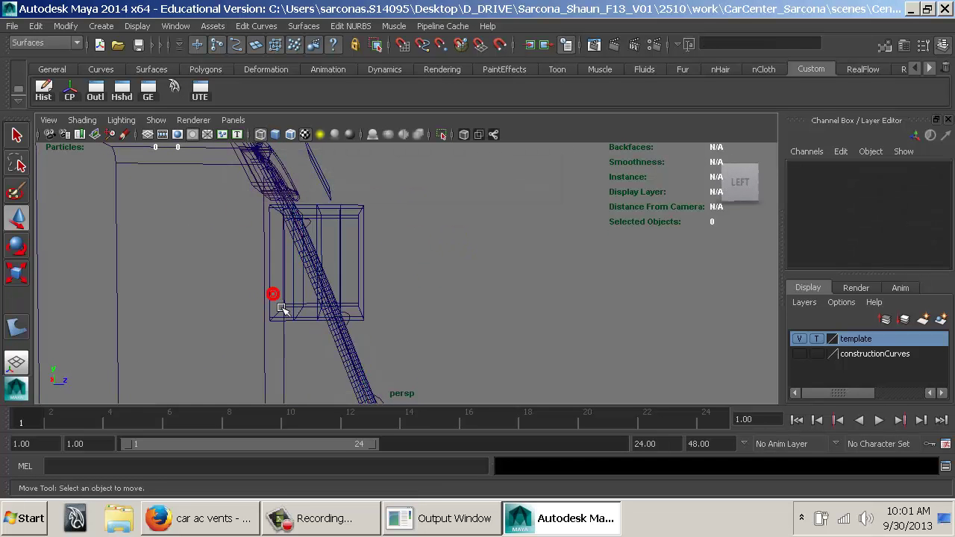
left_click(279, 302)
left_click(279, 305)
left_click_drag(288, 226, 366, 247)
Create a 0.1 radius circular fillet between the new lofted surface and the console's front surface, with both surface normals reversed.
left_click(394, 241)
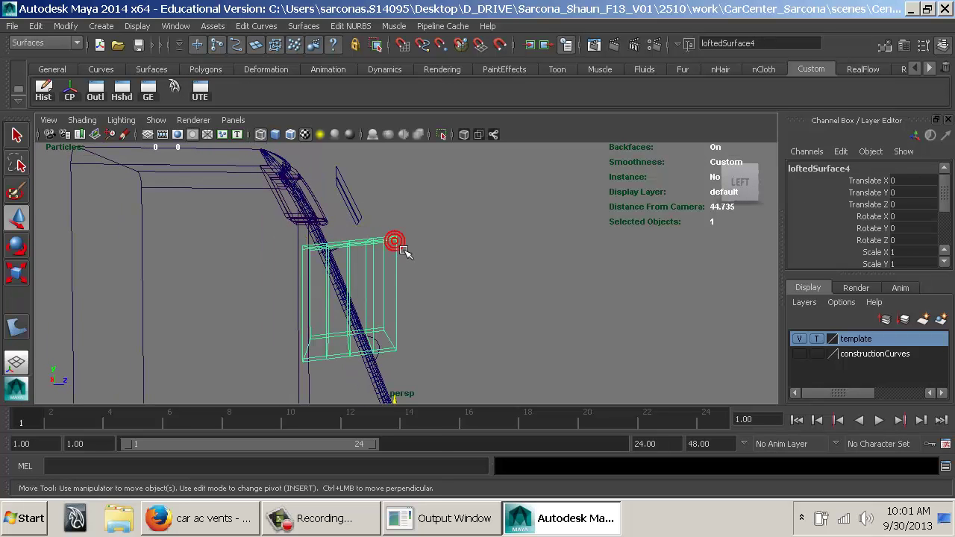
left_click_drag(419, 258, 361, 287, "alt")
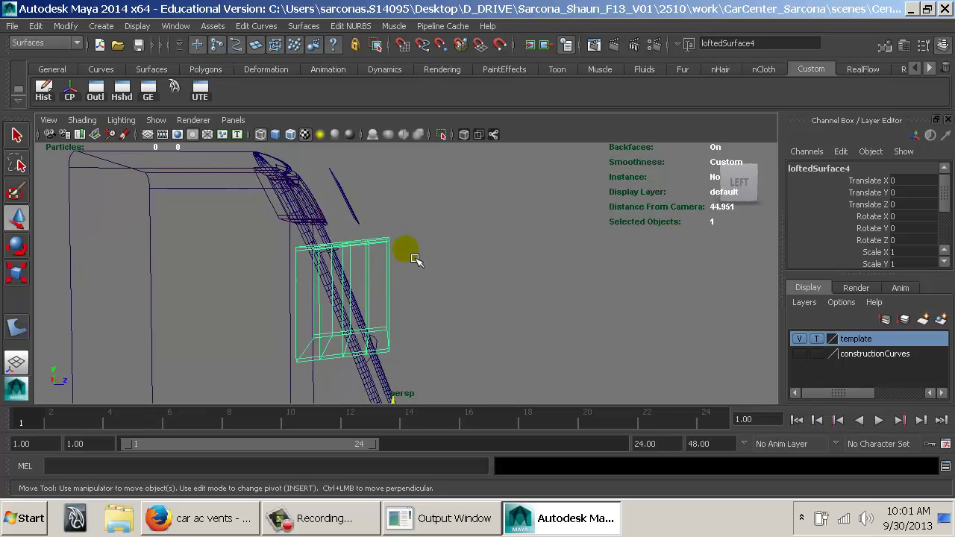
key("5")
mouse_move(470, 264)
left_mouse_down("alt")
mouse_move(396, 271)
mouse_move(427, 283)
left_mouse_up("alt")
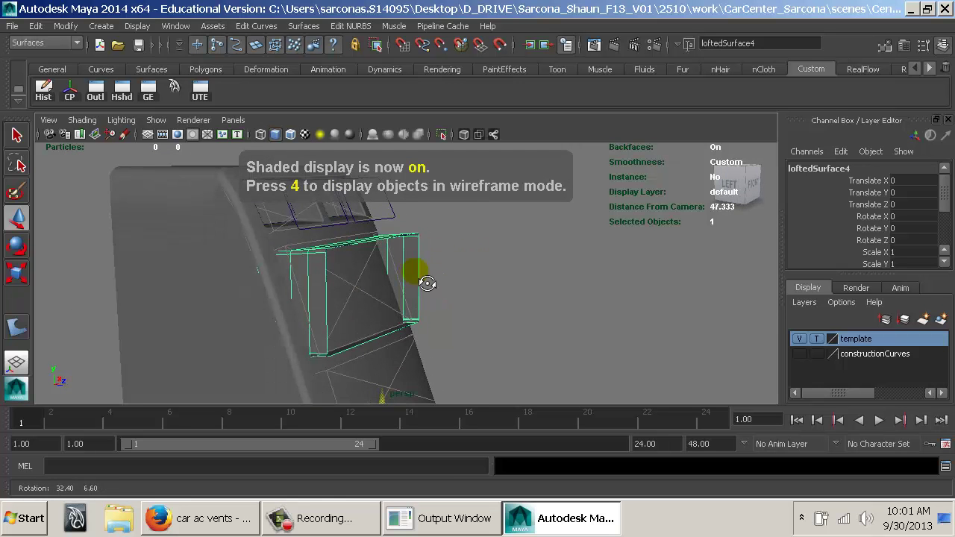
left_click(366, 279, "shift")
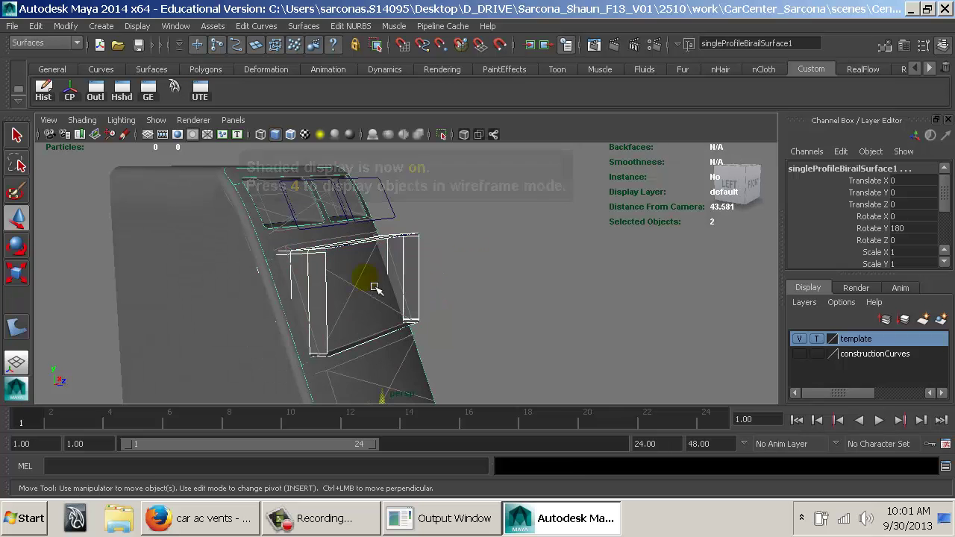
key("space")
left_click(412, 337)
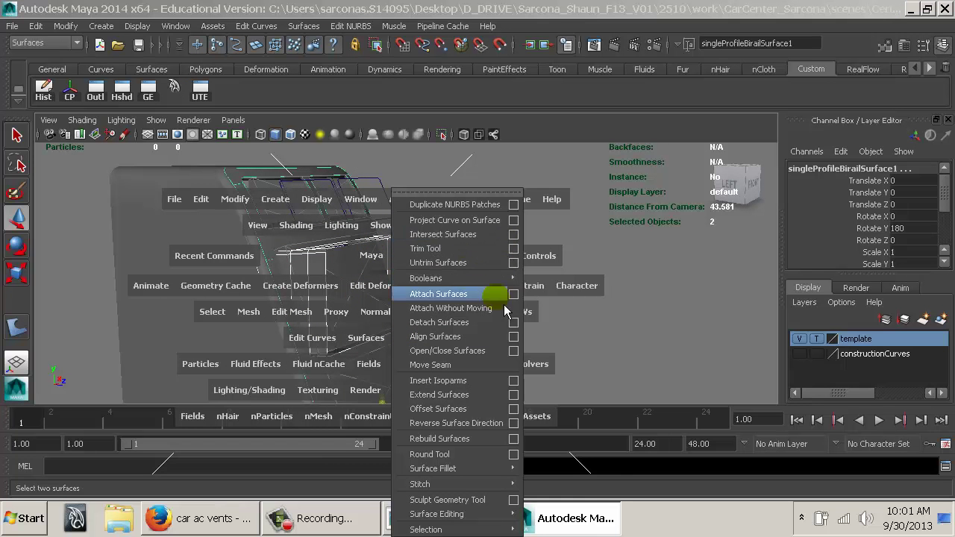
mouse_move(493, 469)
left_click(606, 478)
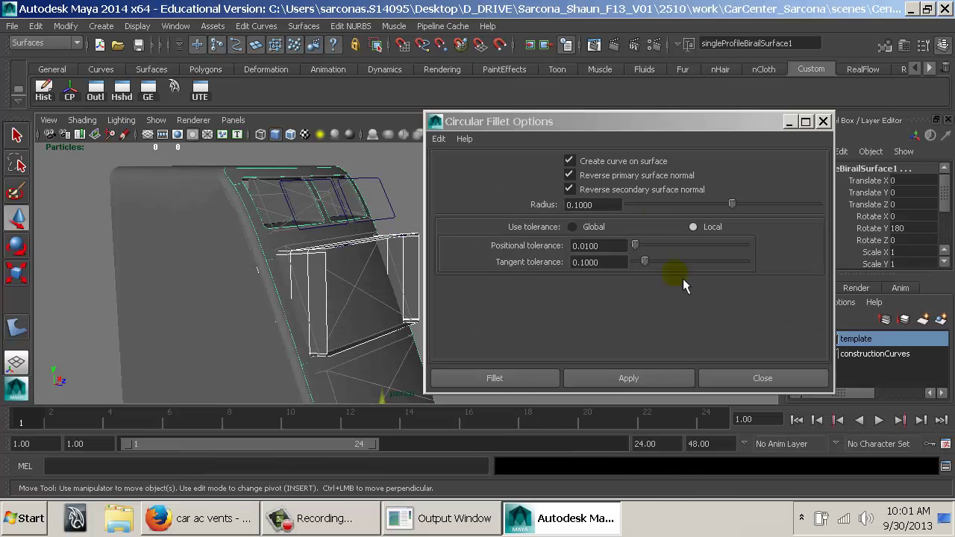
left_click(642, 385)
Examine the new fillet's corners and edges around the lower opening in wireframe and textured shaded display.
mouse_move(364, 243)
right_mouse_down("alt")
mouse_move(469, 284)
mouse_move(403, 286)
mouse_move(436, 284)
right_mouse_up("alt")
key("4")
mouse_move(287, 271)
left_mouse_down("alt")
mouse_move(286, 258)
mouse_move(328, 270)
mouse_move(425, 321)
mouse_move(392, 302)
left_mouse_up("alt")
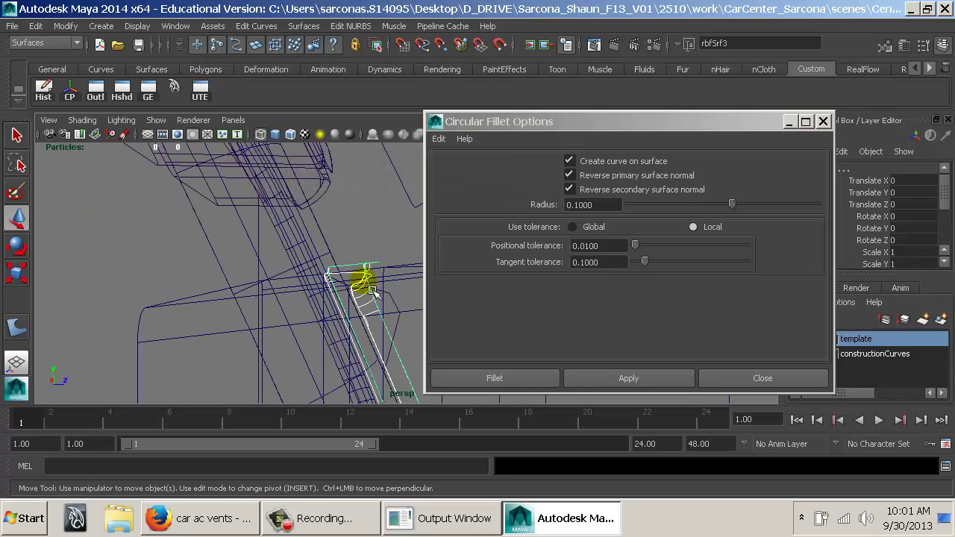
right_click_drag(364, 296, 209, 279, "alt")
left_click_drag(326, 258, 258, 275, "alt")
key("6")
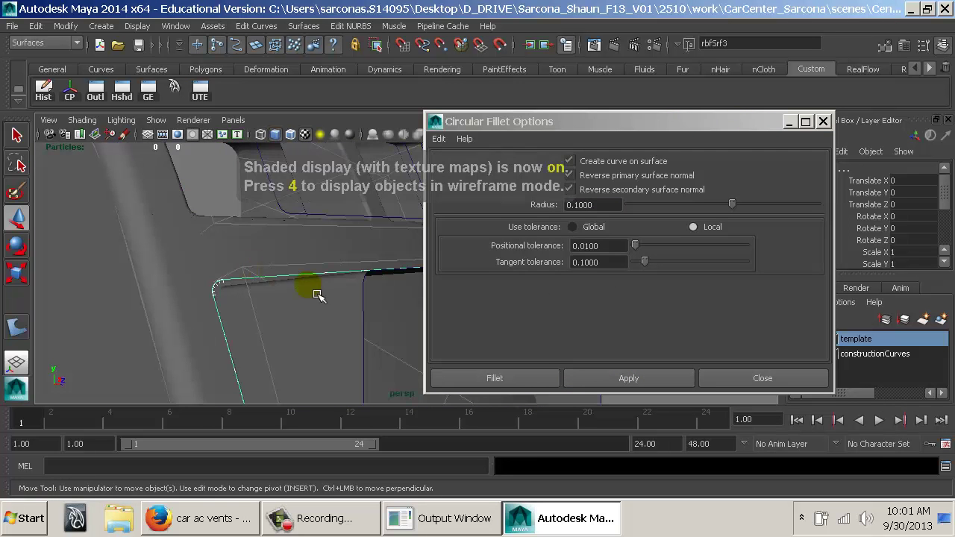
right_click_drag(334, 291, 242, 299, "alt")
middle_click_drag(320, 284, 187, 246, "alt")
left_click_drag(266, 241, 225, 263, "alt")
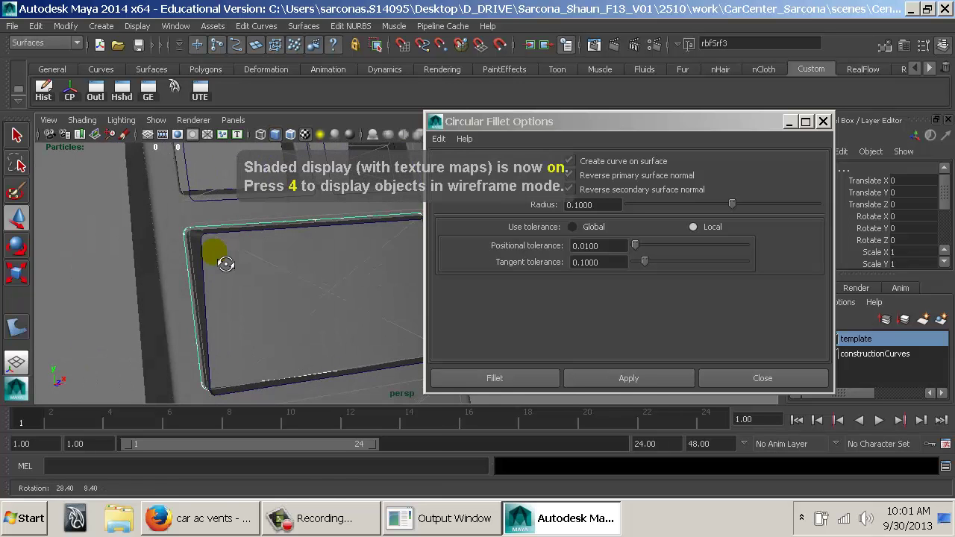
Trim the console's front surface with the Trim tool, keeping the region outside the large opening below the paired vents.
right_click_drag(249, 258, 160, 268, "alt")
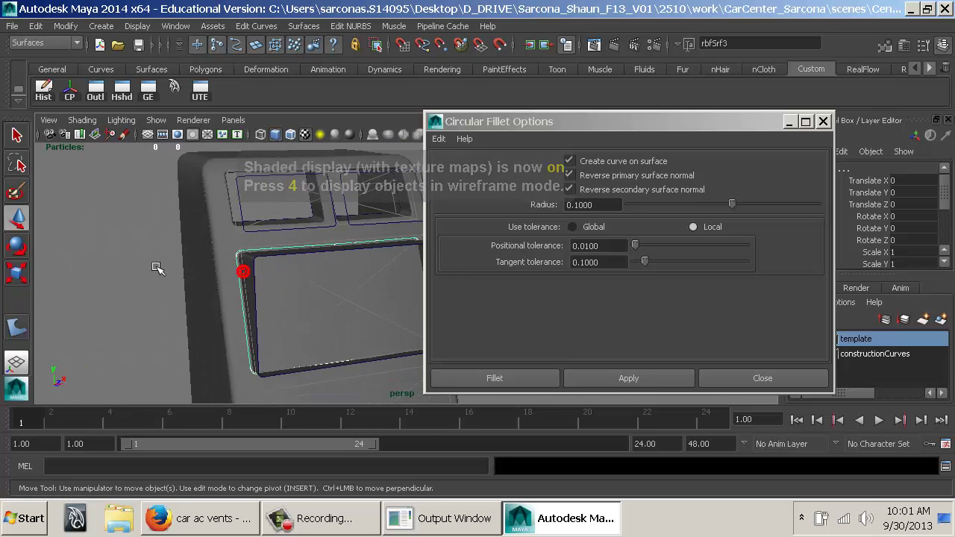
left_click(752, 379)
left_click(397, 273)
key("space")
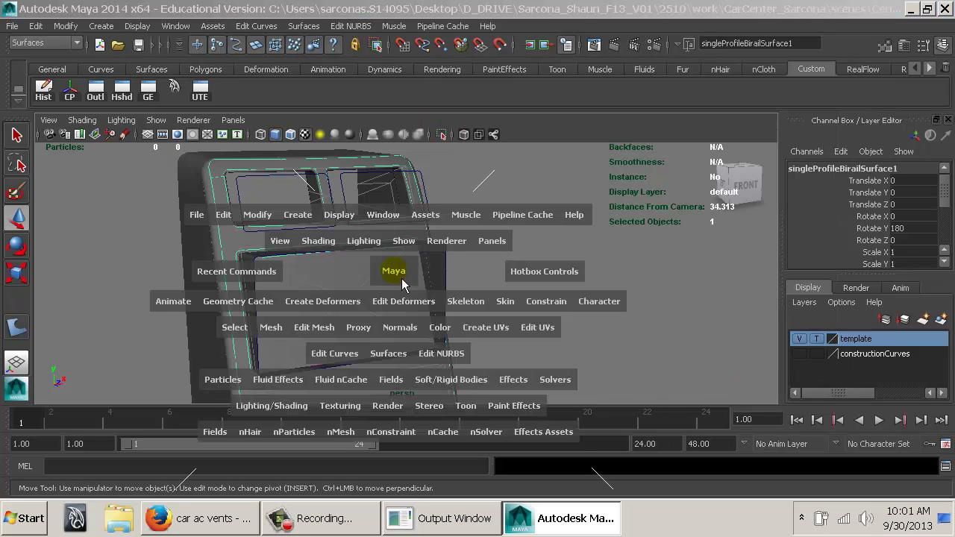
left_click_drag(395, 354, 477, 246)
left_click_drag(398, 276, 280, 272, "alt")
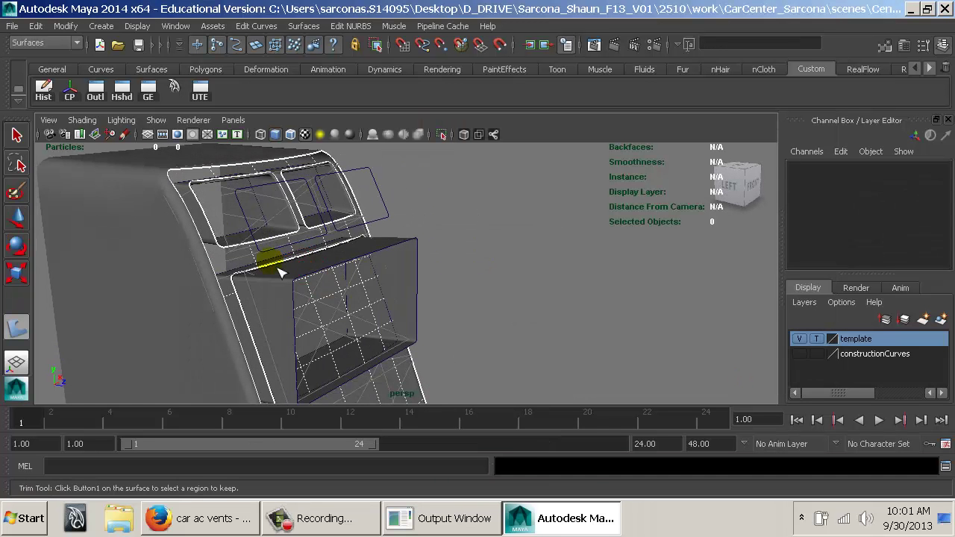
left_click(237, 254)
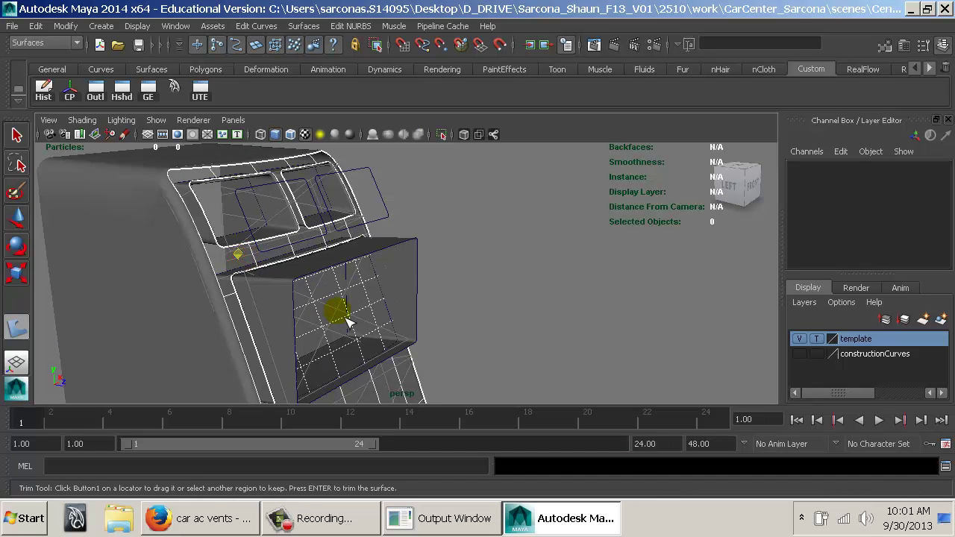
key("Return")
Trim the large opening's lofted surface, keeping only the part behind the console's front face.
left_click(403, 257)
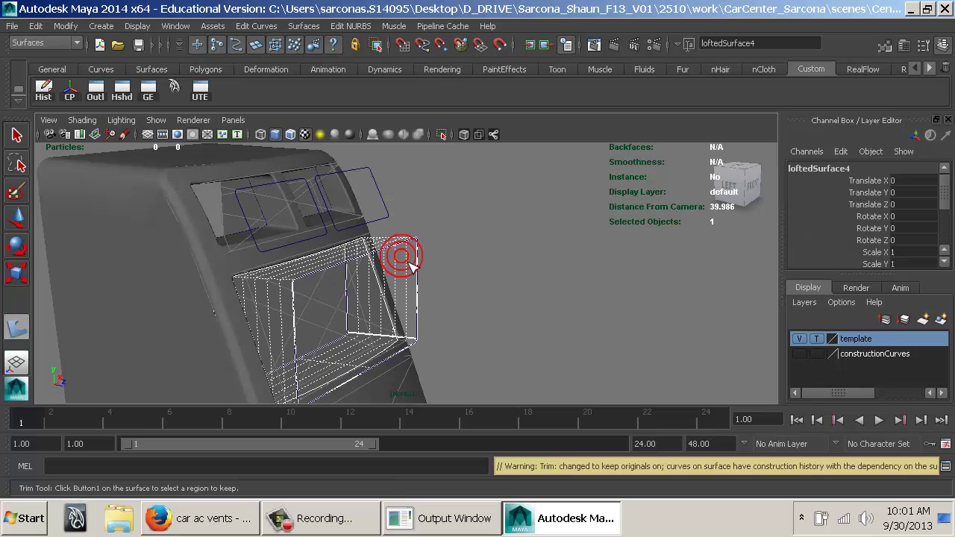
scroll(341, 234, "up", 5)
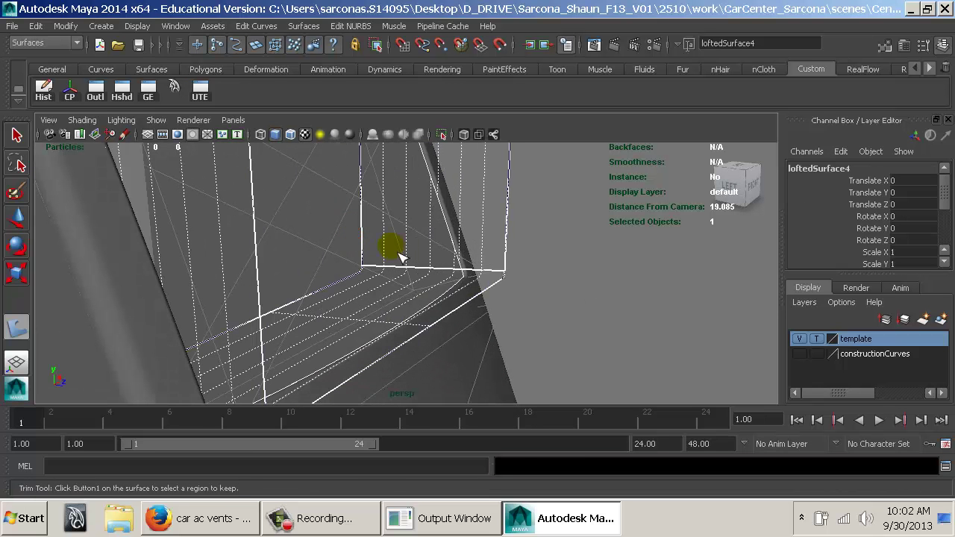
left_click(395, 247)
key("Return")
left_click_drag(405, 256, 284, 302, "alt")
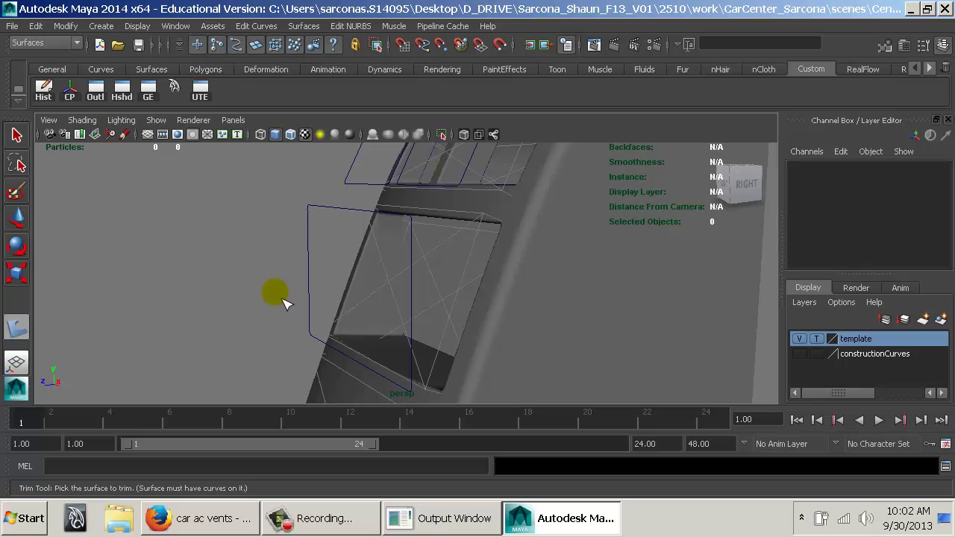
key("w")
Examine the trimmed large opening and its inner walls from the front, the sides and a distance.
left_click_drag(322, 271, 340, 267, "alt")
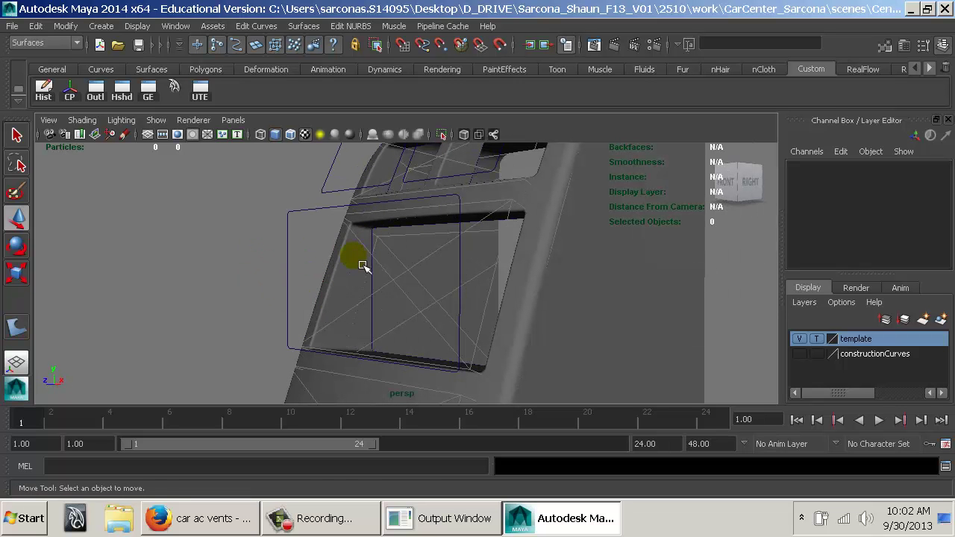
left_click(361, 263)
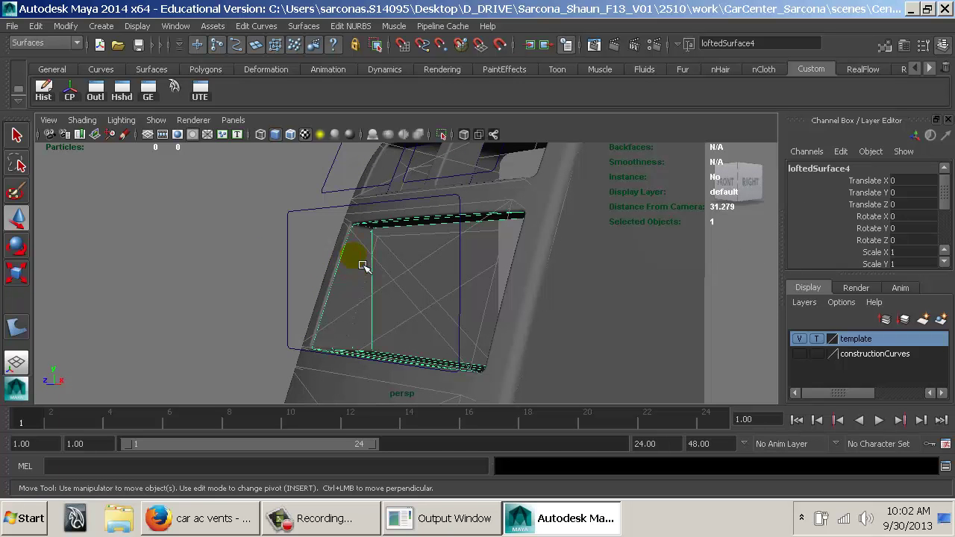
left_click_drag(207, 286, 429, 268, "alt")
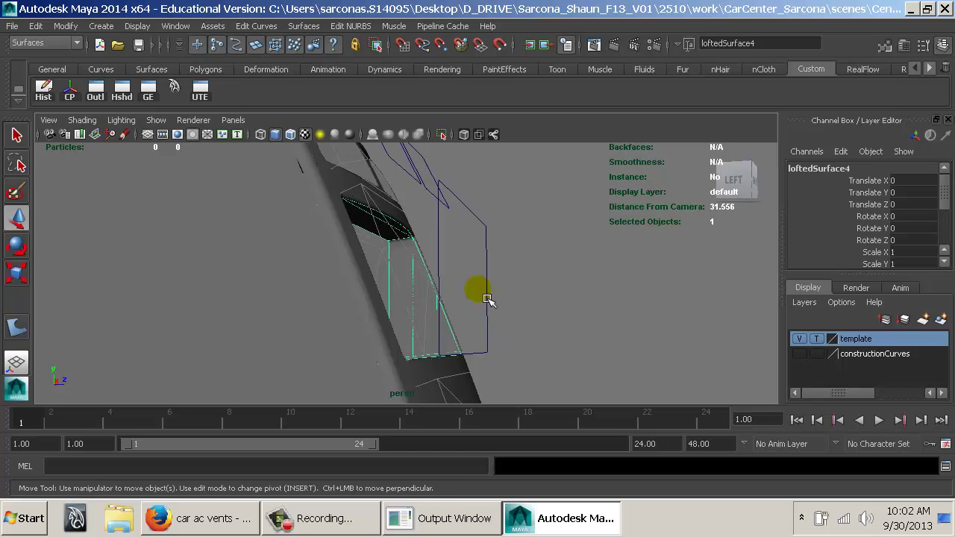
left_click_drag(487, 298, 504, 326, "alt")
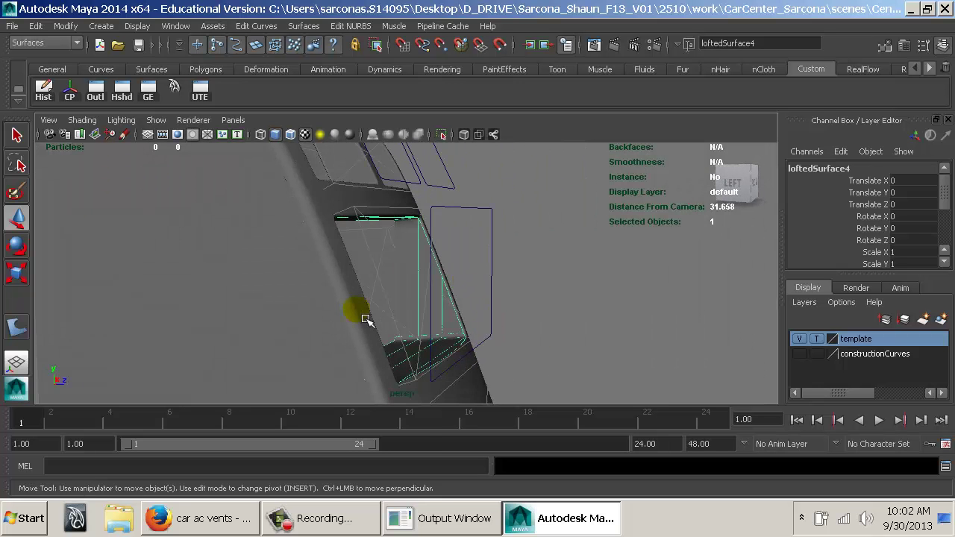
middle_click_drag(260, 312, 532, 313, "alt")
right_click_drag(531, 313, 193, 302, "alt")
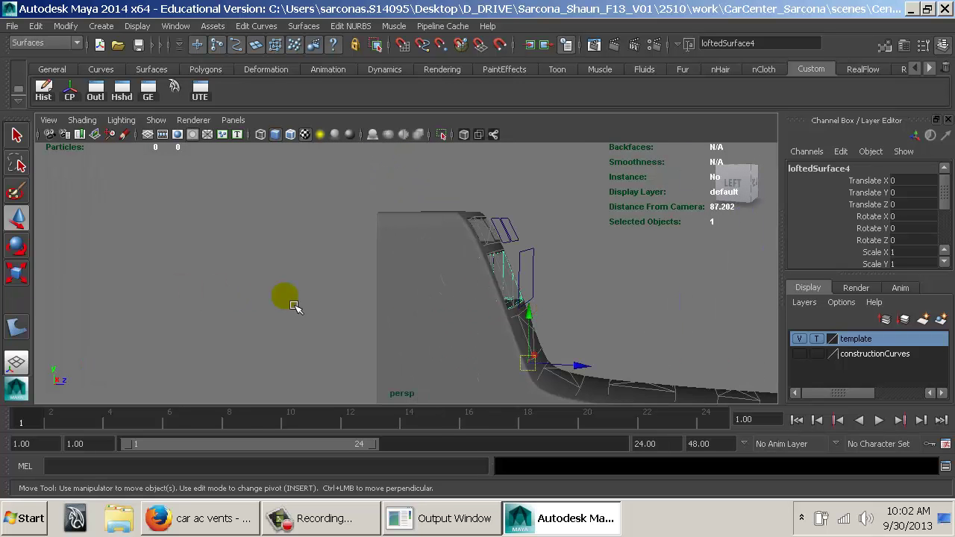
middle_click_drag(450, 320, 341, 280, "alt")
right_click_drag(340, 280, 548, 300, "alt")
mouse_move(547, 301)
left_mouse_down("alt")
mouse_move(552, 316)
mouse_move(546, 304)
left_mouse_up("alt")
left_click(544, 302)
left_click_drag(476, 279, 383, 250, "alt")
left_click(372, 219)
right_click_drag(497, 272, 445, 259, "alt")
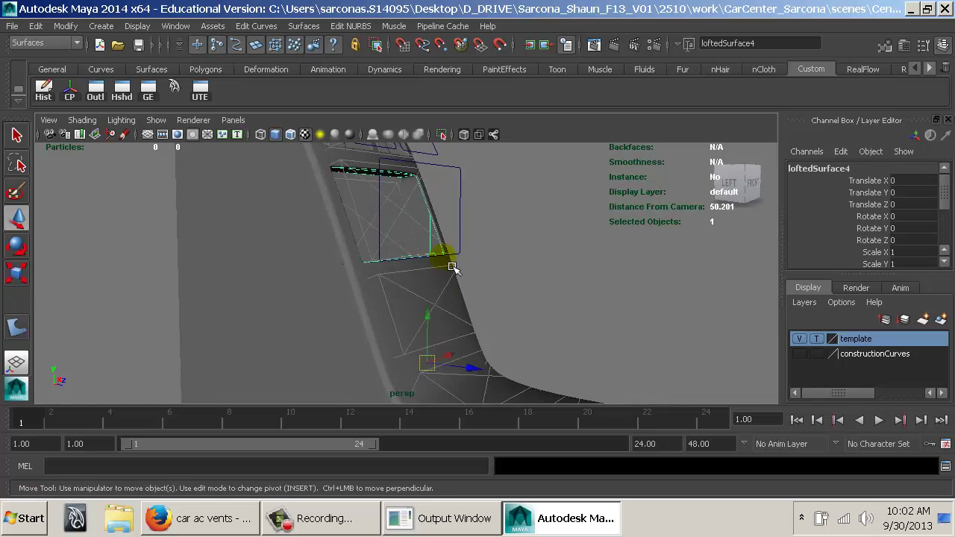
Duplicate the wide template outline above the console and place it below the large opening at Translate Y 1.107 and Translate Z 3.508.
left_click(462, 212)
middle_click_drag(504, 213, 505, 300, "alt")
right_click_drag(505, 301, 450, 194, "alt")
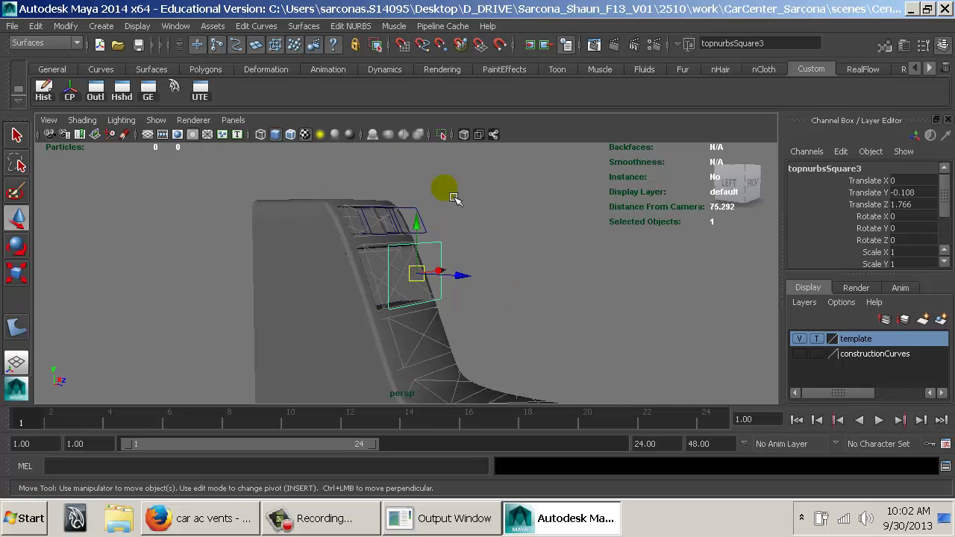
middle_click_drag(447, 192, 449, 300, "alt")
right_click_drag(448, 300, 407, 222, "alt")
left_click_drag(397, 214, 544, 273)
key("space")
right_click_drag(544, 273, 98, 153, "alt")
middle_click_drag(492, 221, 460, 277, "alt")
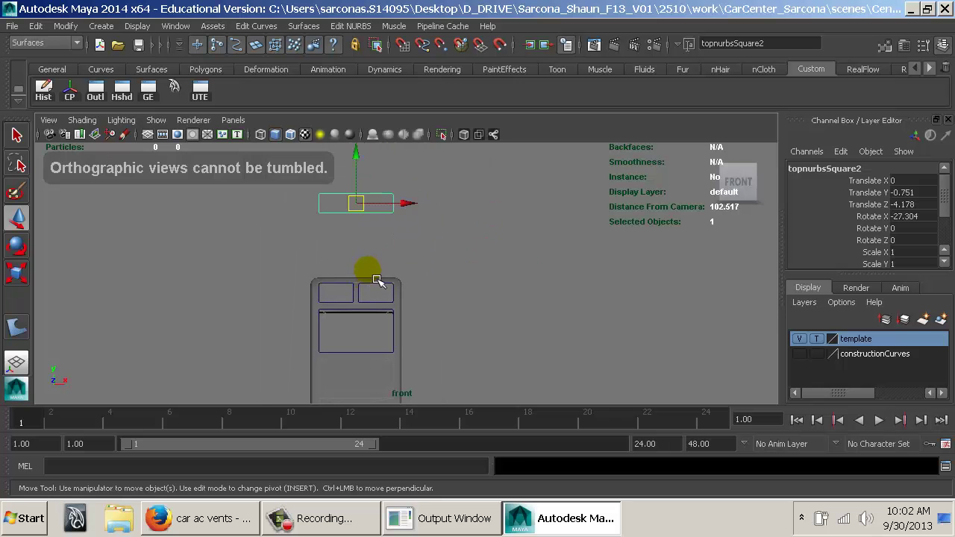
key("ctrl+d")
left_click_drag(358, 157, 361, 285)
key("space")
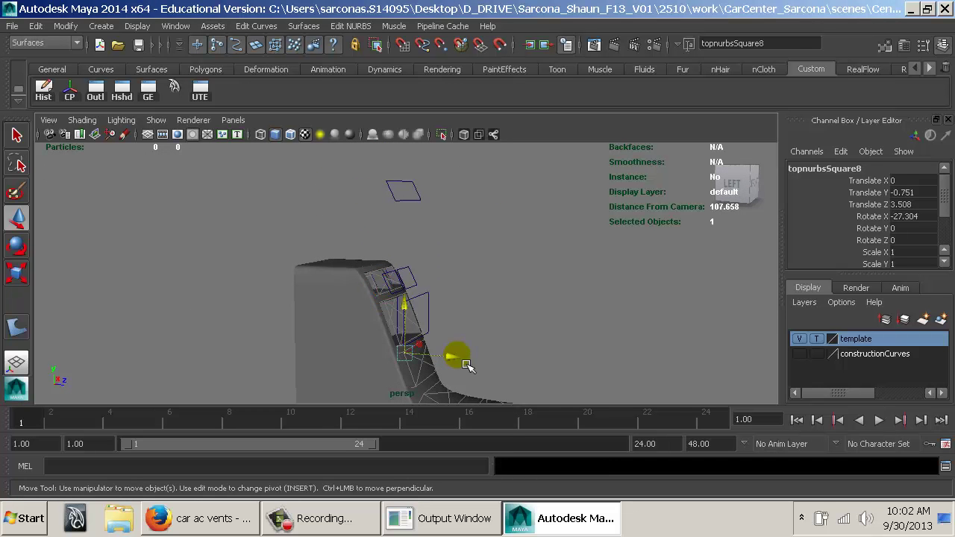
left_click_drag(463, 363, 503, 399)
key("space")
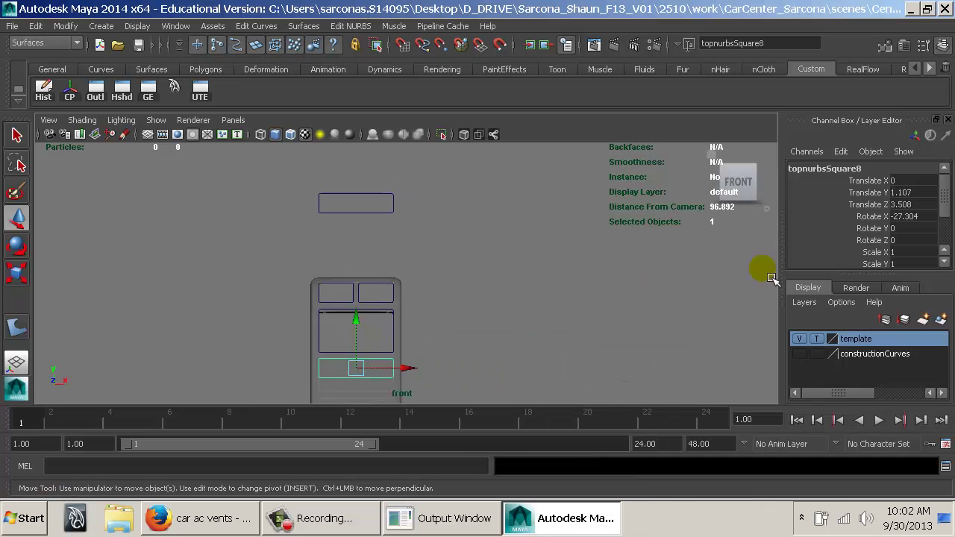
Set the duplicate outline's Rotate X to 0 and lower it slightly to a Translate Z of about 3.55.
left_click(912, 221)
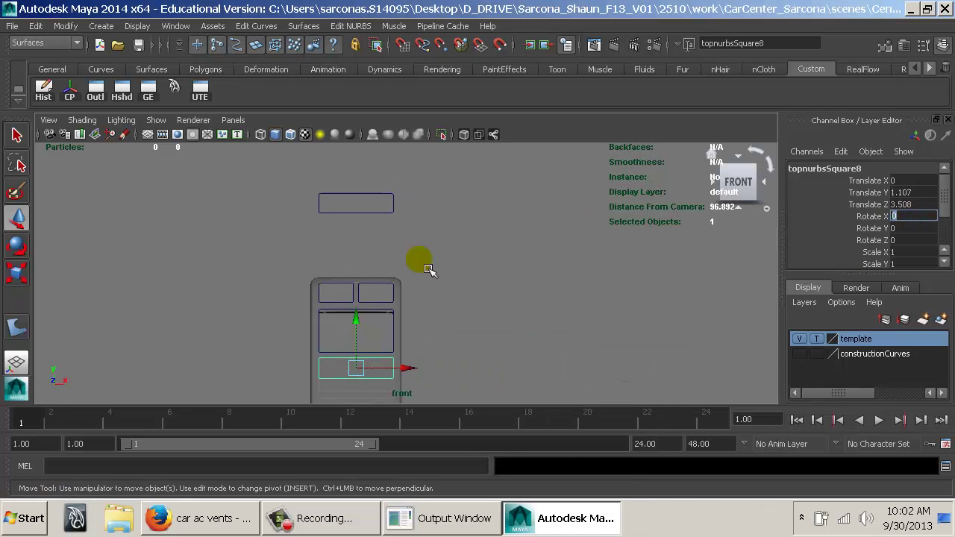
middle_click_drag(366, 303, 351, 188, "alt")
key("f")
right_click_drag(432, 263, 319, 251, "alt")
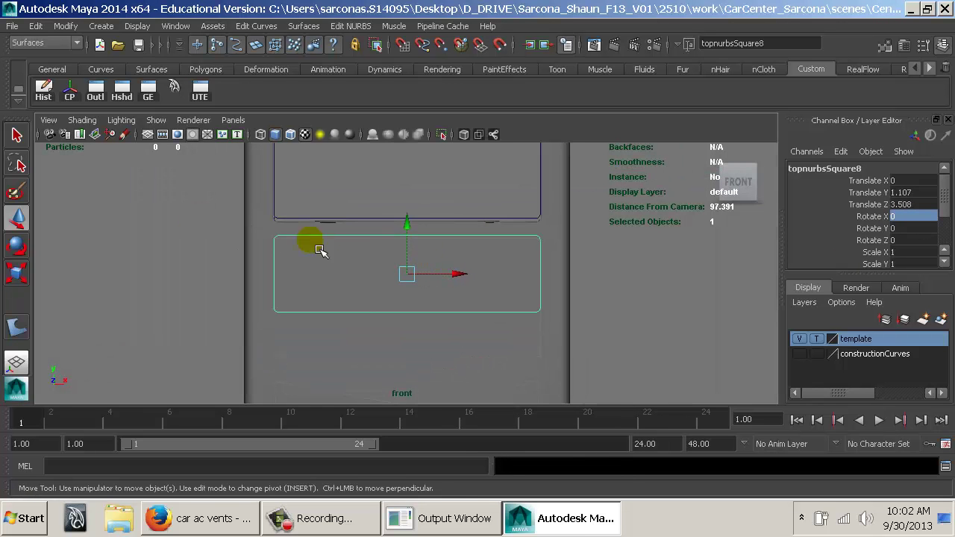
left_click_drag(413, 241, 415, 238)
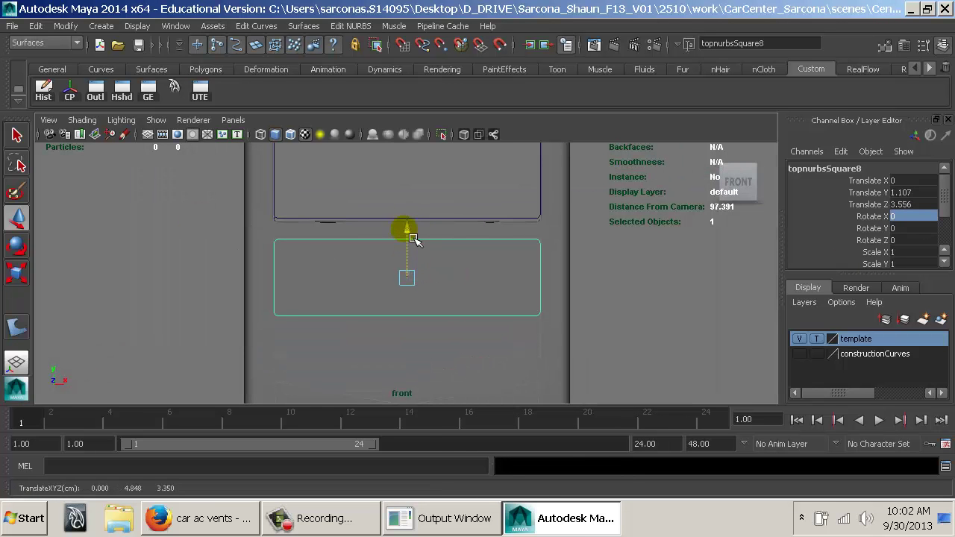
Make the outline taller by moving its bottom row of control vertices down in the front view.
right_click_drag(650, 217, 559, 207)
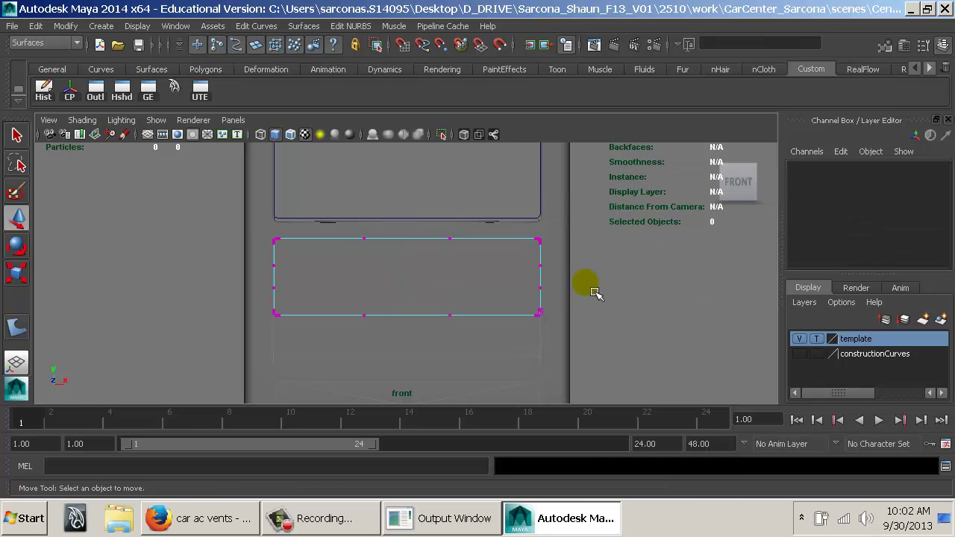
left_click_drag(377, 340, 256, 337)
left_click_drag(415, 263, 411, 300)
Space the control vertices along the outline's two vertical sides more evenly, and return to object selection on the outline.
left_click_drag(264, 260, 556, 277)
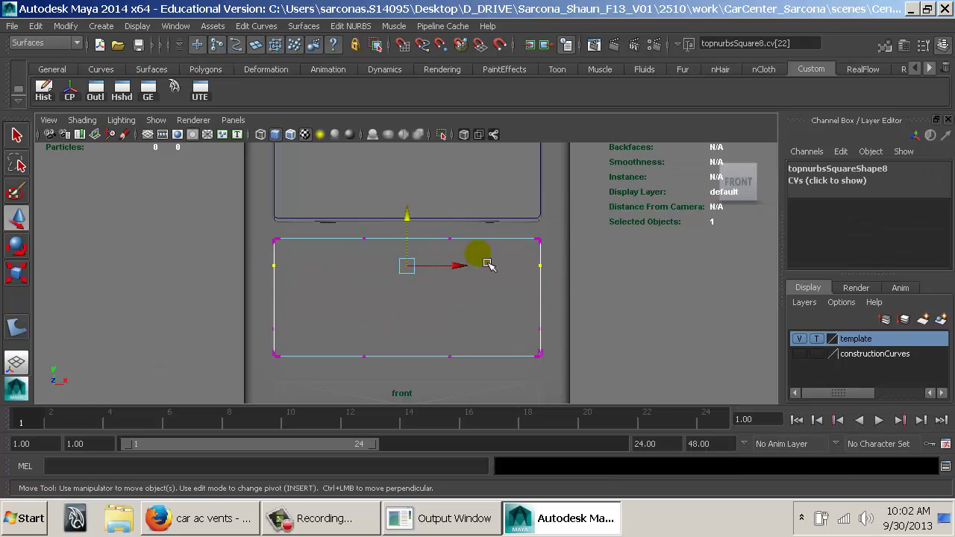
left_click_drag(412, 225, 413, 229)
left_click_drag(253, 252, 556, 342)
key("r")
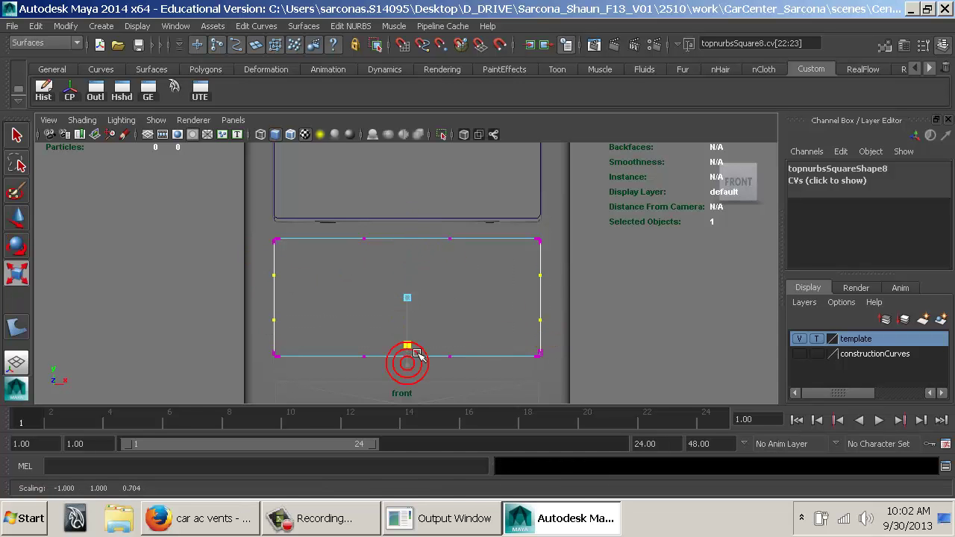
key("space")
left_click_drag(412, 358, 411, 311)
key("5")
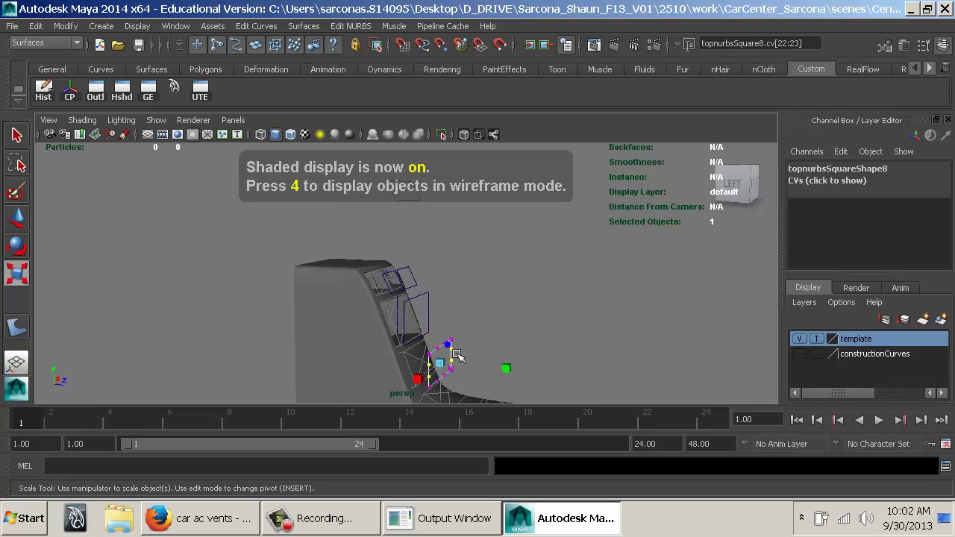
right_click_drag(456, 354, 477, 332)
Duplicate the heightened outline and place the copy behind the front face at Translate Y -1.015 and Translate Z 3.714.
key("f")
left_click_drag(466, 345, 472, 343, "alt")
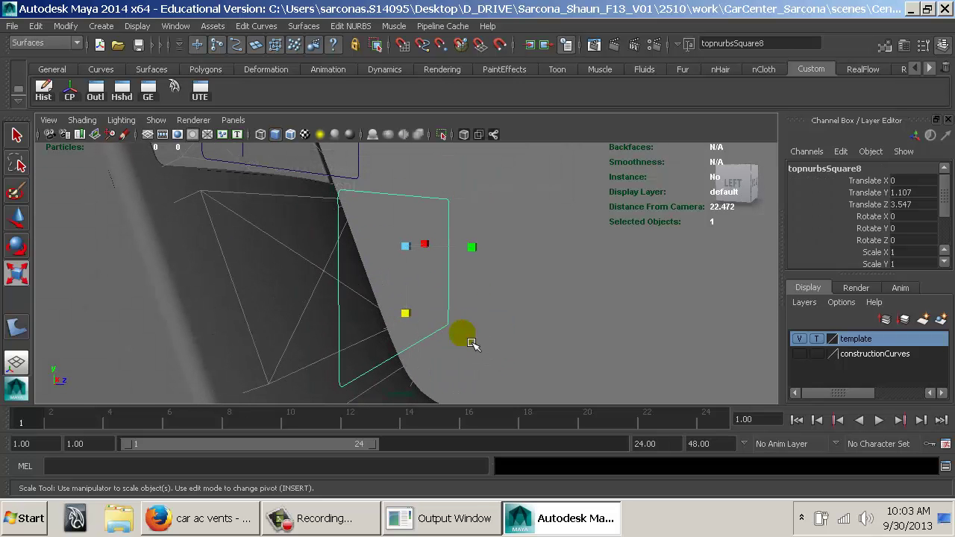
left_click_drag(458, 263, 395, 252, "alt")
right_click_drag(395, 252, 294, 231, "alt")
left_click_drag(302, 233, 442, 258, "alt")
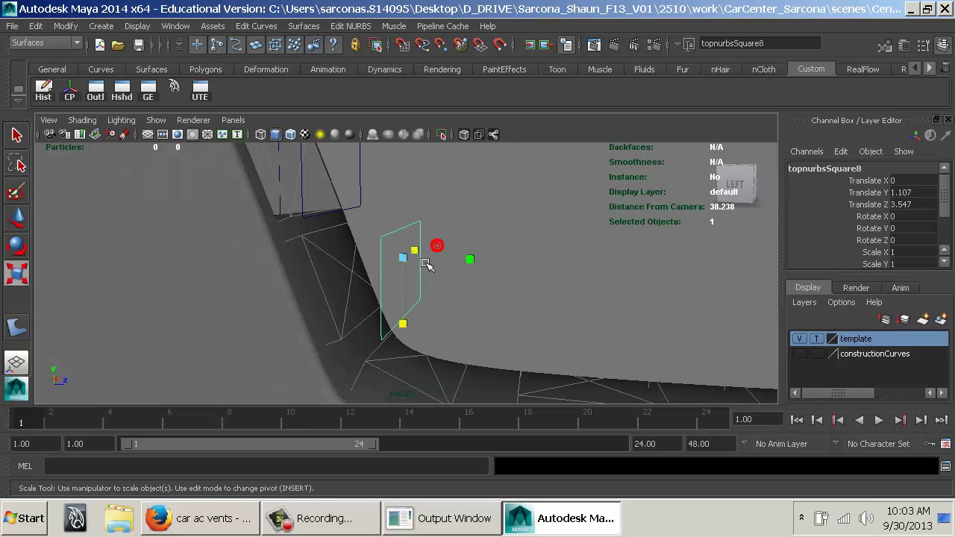
key("ctrl+d")
key("w")
middle_click_drag(450, 255, 341, 261)
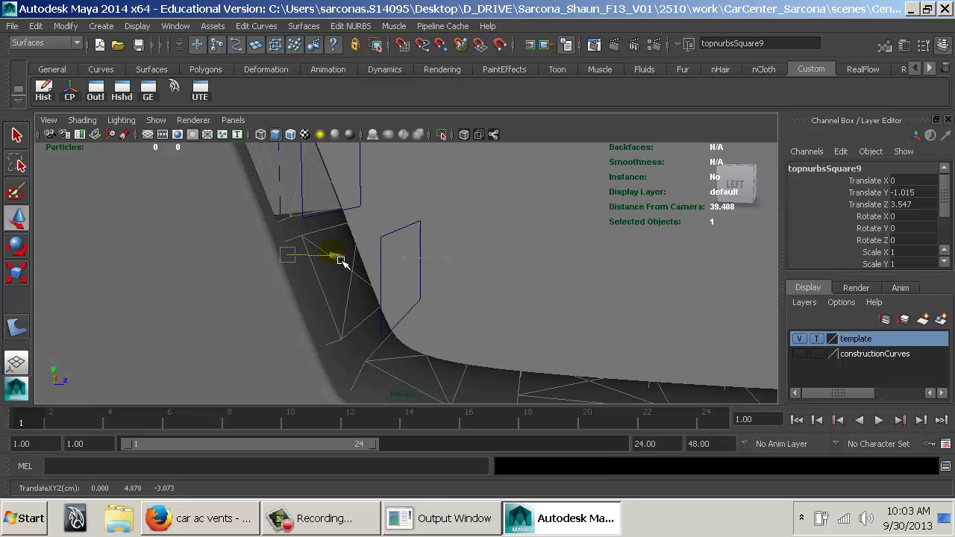
key("4")
left_click_drag(289, 216, 298, 223)
key("5")
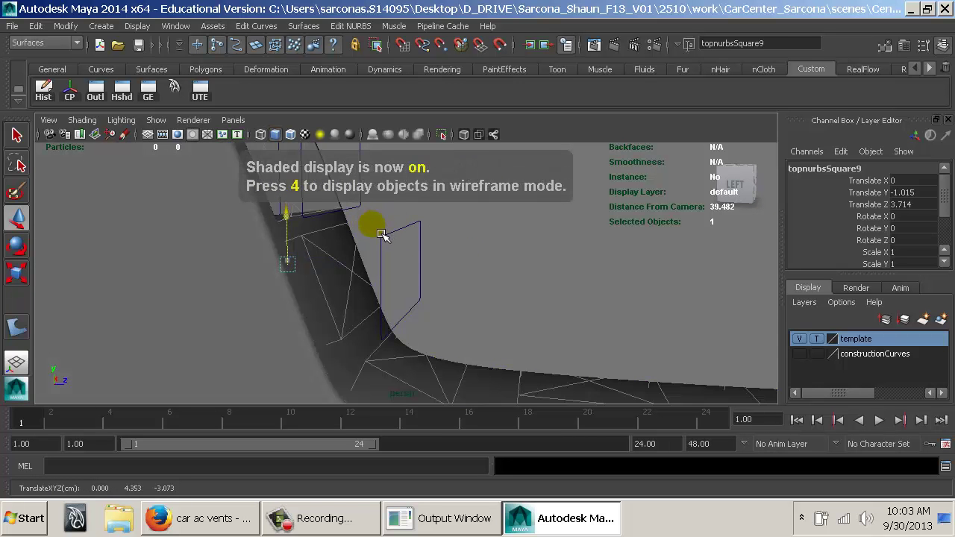
middle_click_drag(381, 235, 383, 235)
Loft a surface between the lowest opening's rear outline and its front outline.
key("4")
left_click(386, 237, "shift")
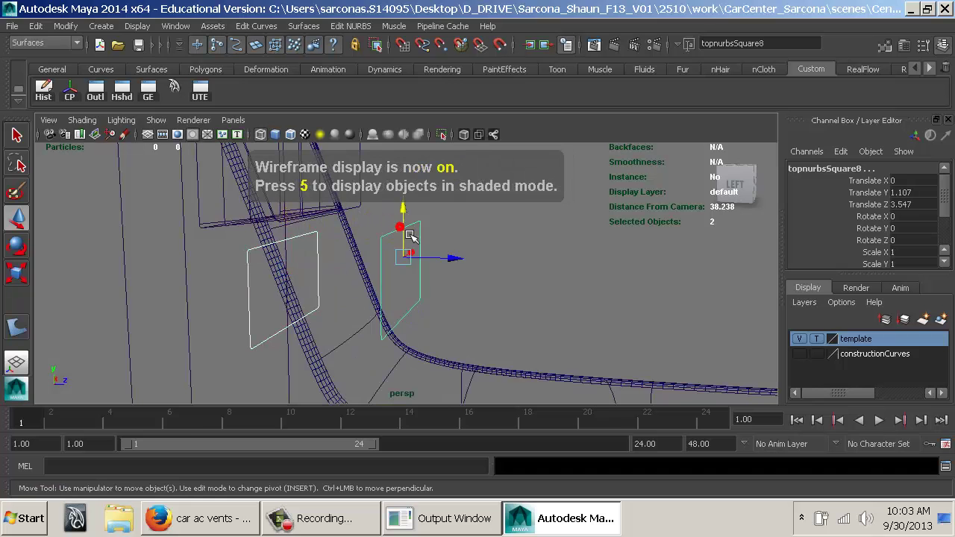
key("space")
mouse_move(403, 300)
left_mouse_down()
mouse_move(418, 352)
mouse_move(407, 343)
left_mouse_up()
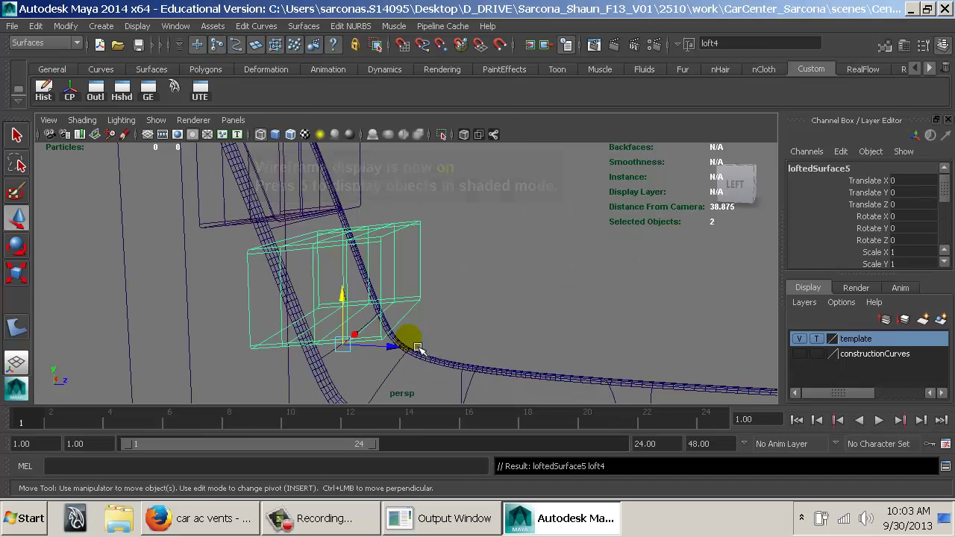
Create a 0.1 radius circular fillet between the console's front surface and the lowest lofted surface, with both surface normals reversed.
key("5")
left_click(306, 256)
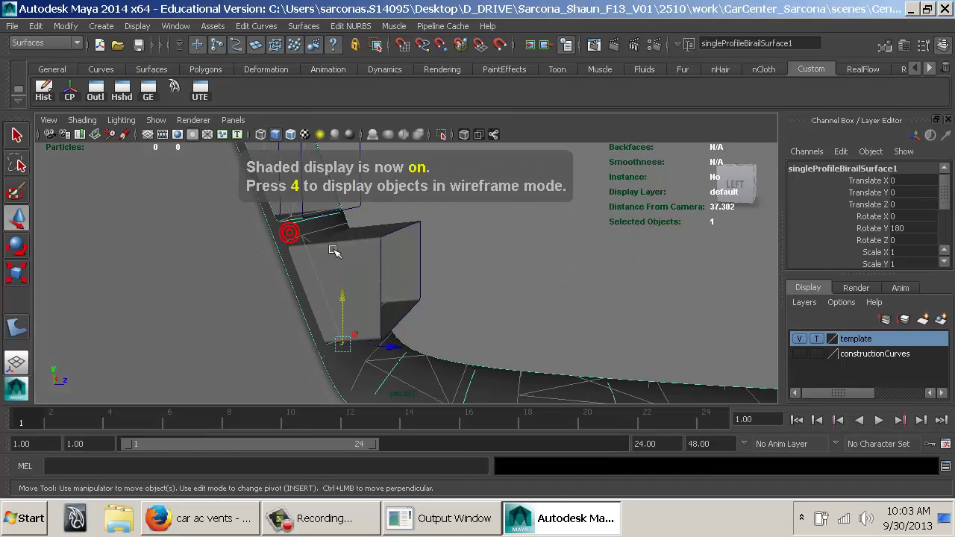
left_click(343, 251, "shift")
key("space")
left_click_drag(361, 379, 491, 297)
left_click_drag(594, 303, 594, 300)
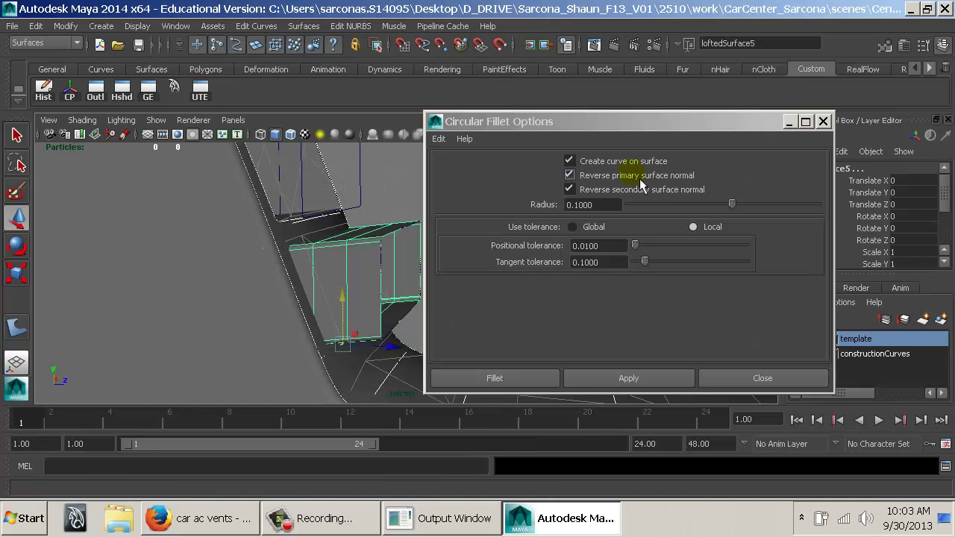
left_click(508, 383)
Examine the fillet around the lowest opening's edges and corners in wireframe and shaded display.
left_click_drag(508, 383, 478, 366, "alt")
right_click_drag(478, 365, 642, 403, "alt")
left_click_drag(642, 403, 424, 370, "alt")
key("4")
left_click_drag(494, 334, 284, 287, "alt")
key("5")
left_click_drag(388, 309, 343, 360, "alt")
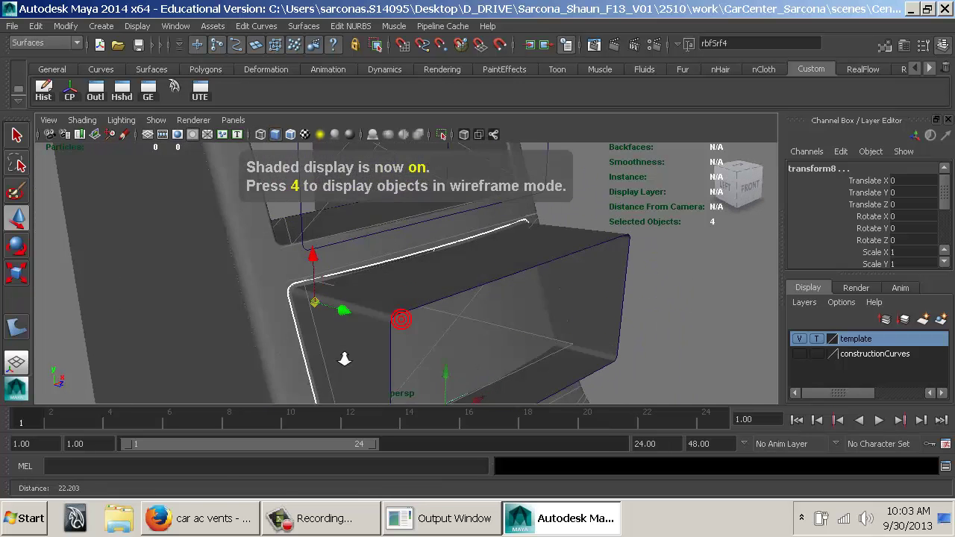
right_click_drag(343, 359, 322, 351, "alt")
Trim the lowest lofted surface, keeping only the part behind the console's front face.
left_click(435, 288)
key("space")
left_click_drag(431, 356, 549, 251)
left_click(506, 294)
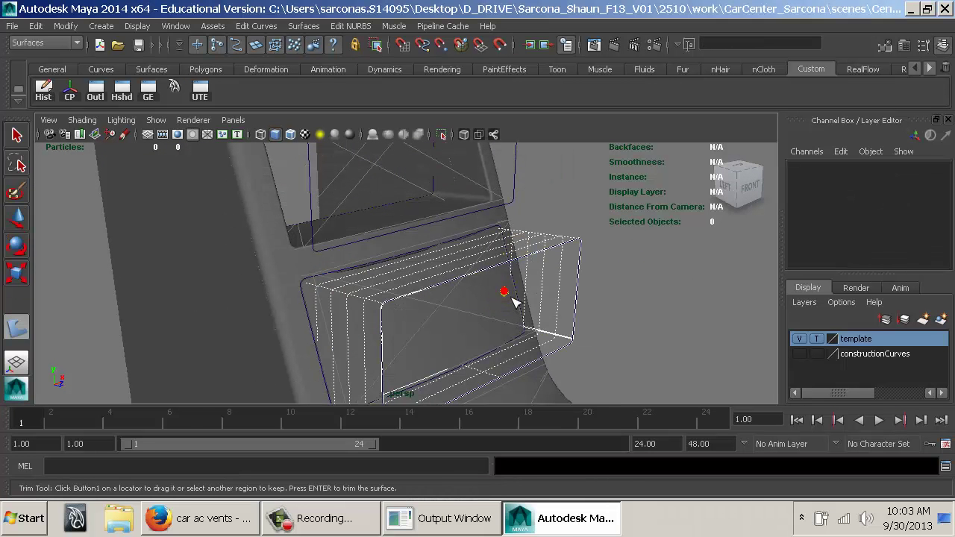
left_click_drag(509, 293, 523, 322, "alt")
key("Return")
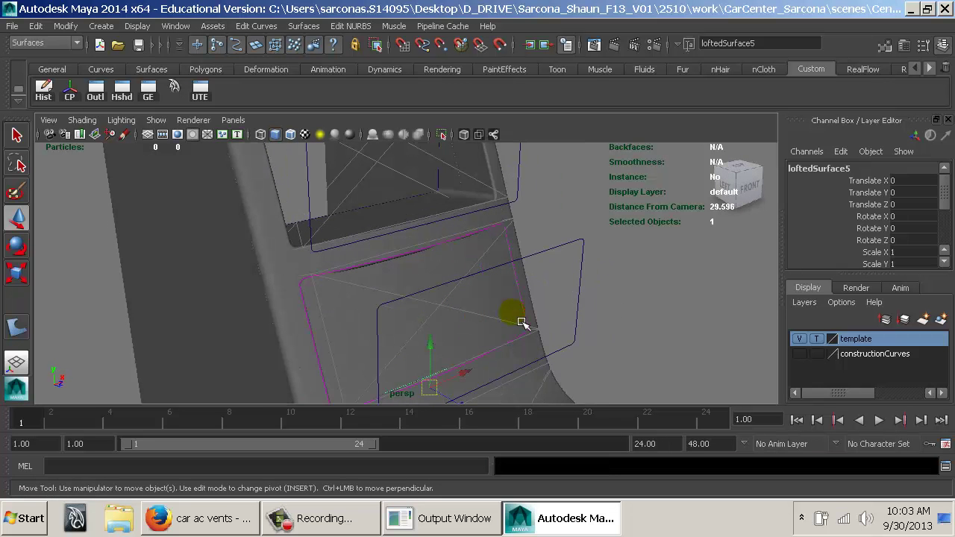
Trim the console's front surface, keeping only the region outside the lowest opening.
key("y")
left_click(496, 321)
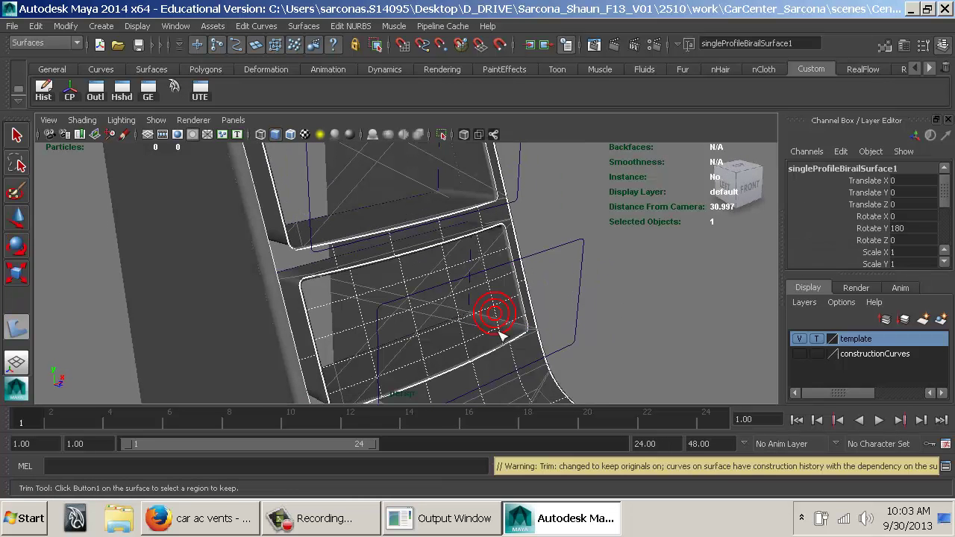
left_click(523, 380)
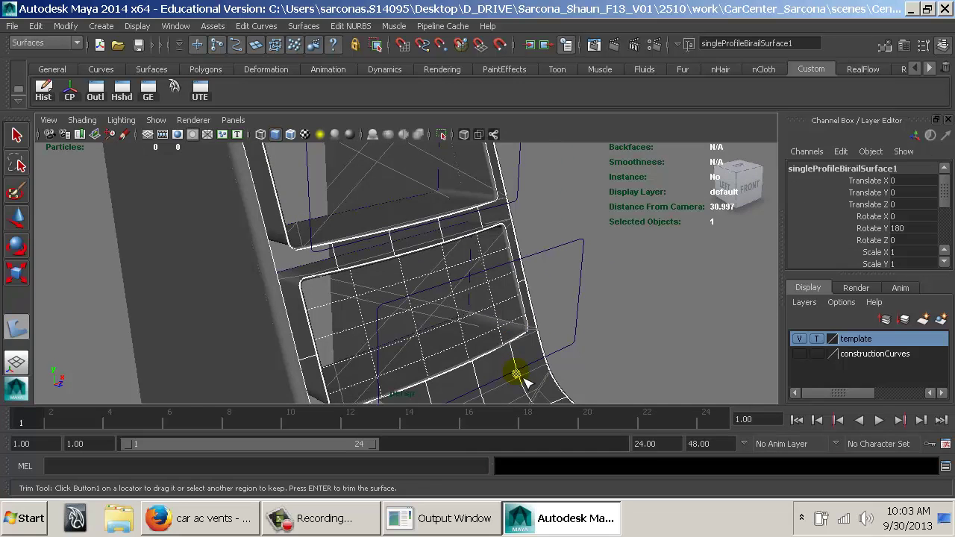
key("Return")
key("w")
scroll(648, 356, "down", 5)
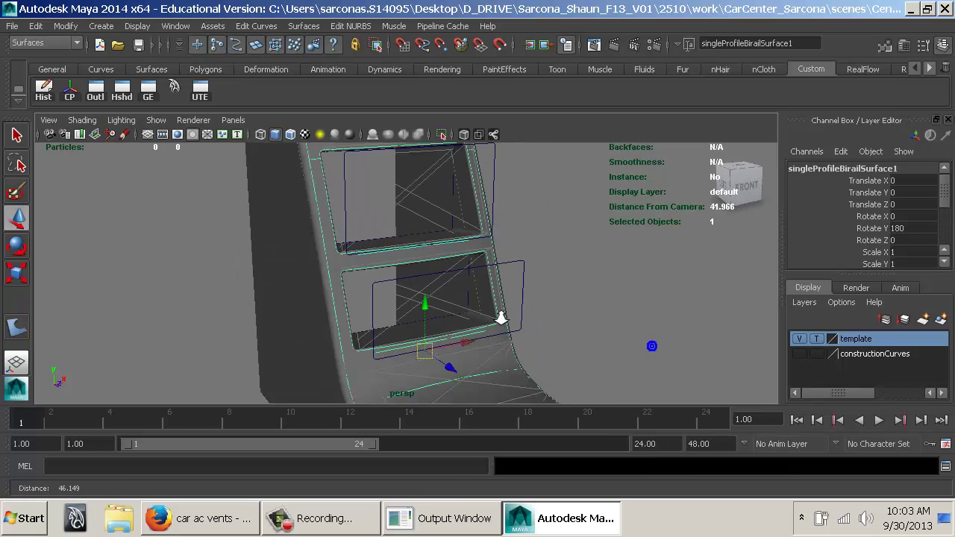
Hide the NURBS surfaces, add all eight opening outline curves to the constructionCurves layer, and show the surfaces again.
left_click(492, 272)
left_click_drag(366, 276, 436, 296, "alt")
right_click_drag(435, 296, 371, 286, "alt")
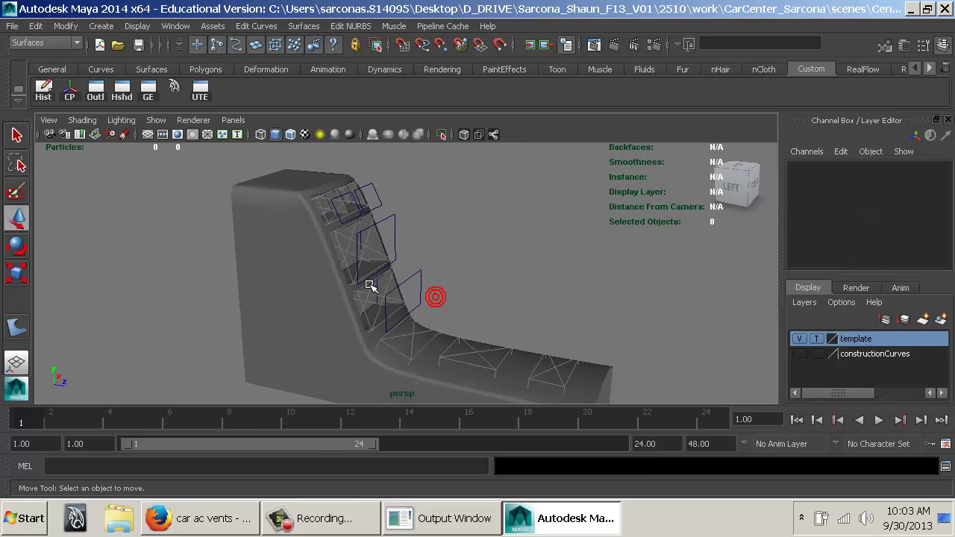
left_click(156, 121)
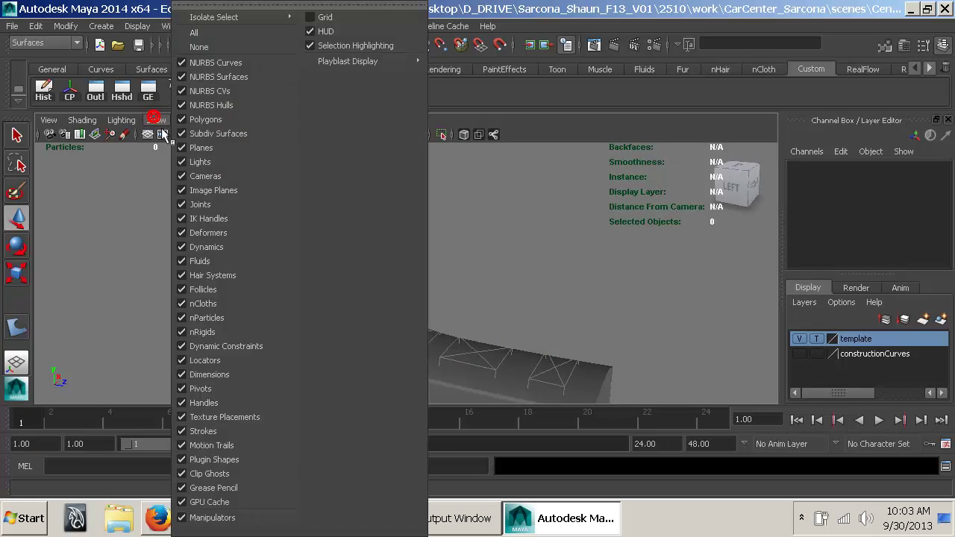
left_click(216, 79)
left_click_drag(302, 198, 480, 366)
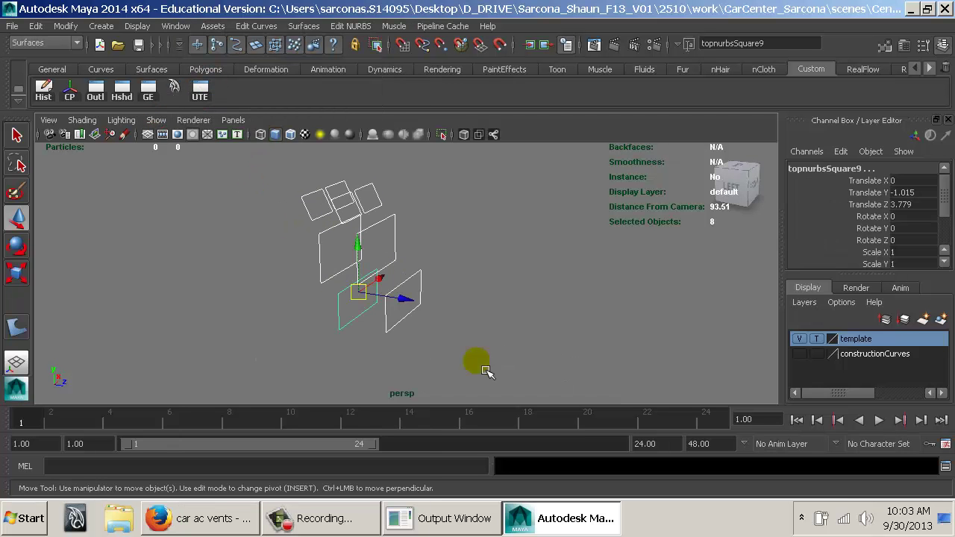
right_click(864, 363)
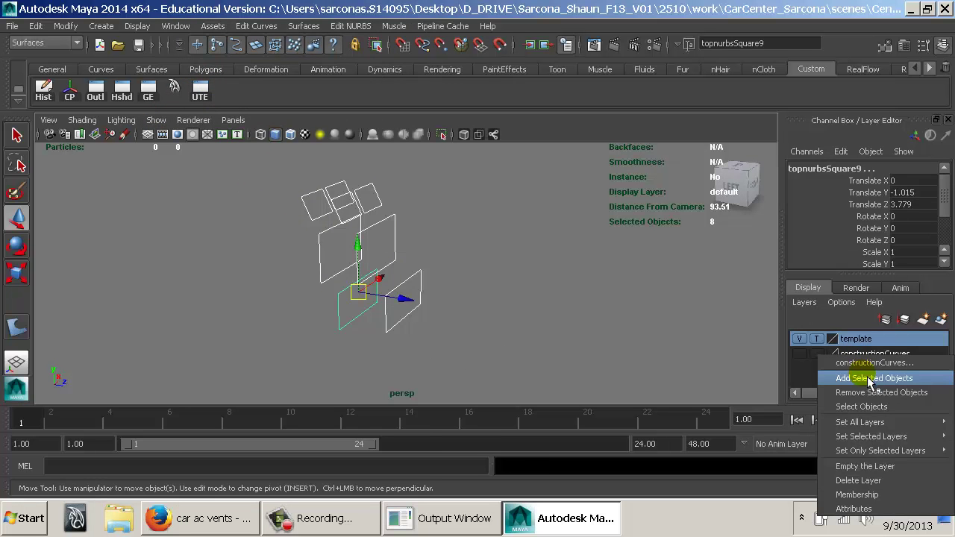
left_click(844, 379)
left_click(156, 120)
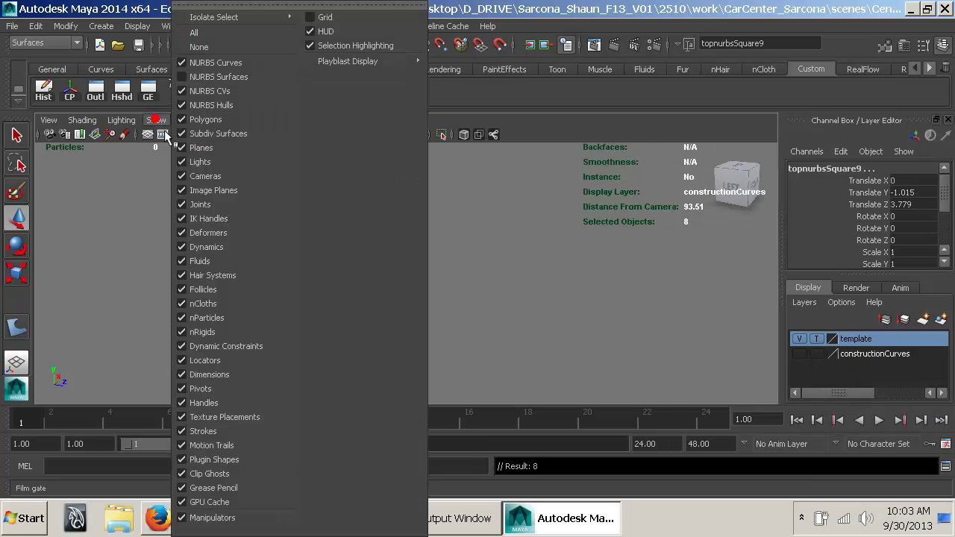
left_click(216, 74)
left_click(498, 274)
Hide the template layer and examine the console's finished openings.
left_click(800, 338)
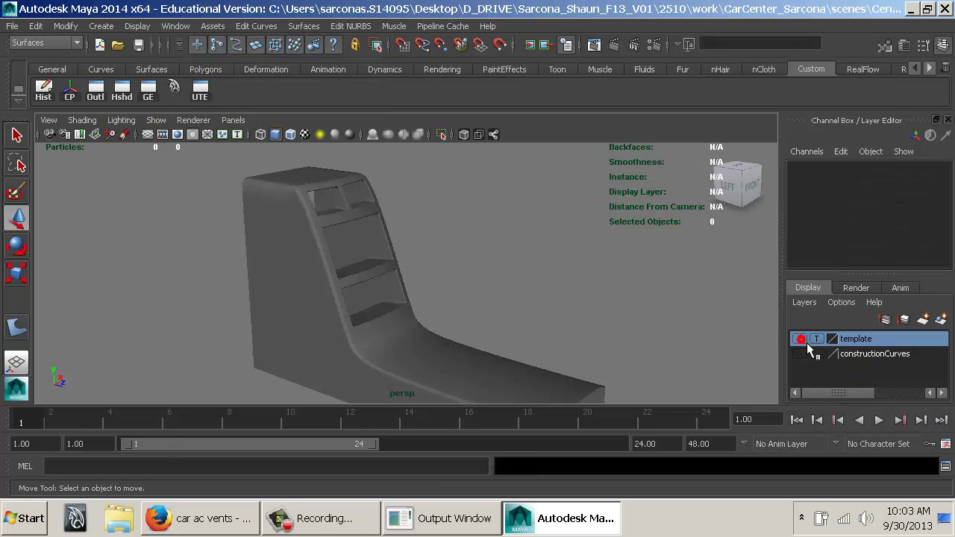
left_click_drag(511, 273, 341, 269, "alt")
right_click_drag(341, 269, 524, 288, "alt")
middle_click_drag(524, 288, 418, 335, "alt")
left_click_drag(418, 335, 355, 222, "alt")
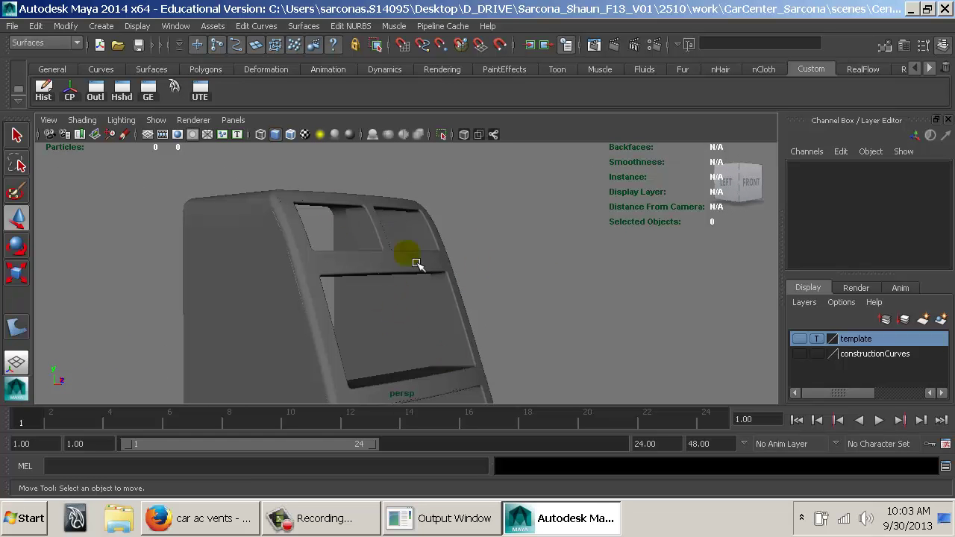
Duplicate the console's side profile curve, remove the copy from the constructionCurves layer, and leave that layer hidden.
left_click(802, 357)
left_click_drag(572, 292, 580, 319, "alt")
right_click_drag(579, 319, 528, 301, "alt")
middle_click_drag(528, 302, 532, 262, "alt")
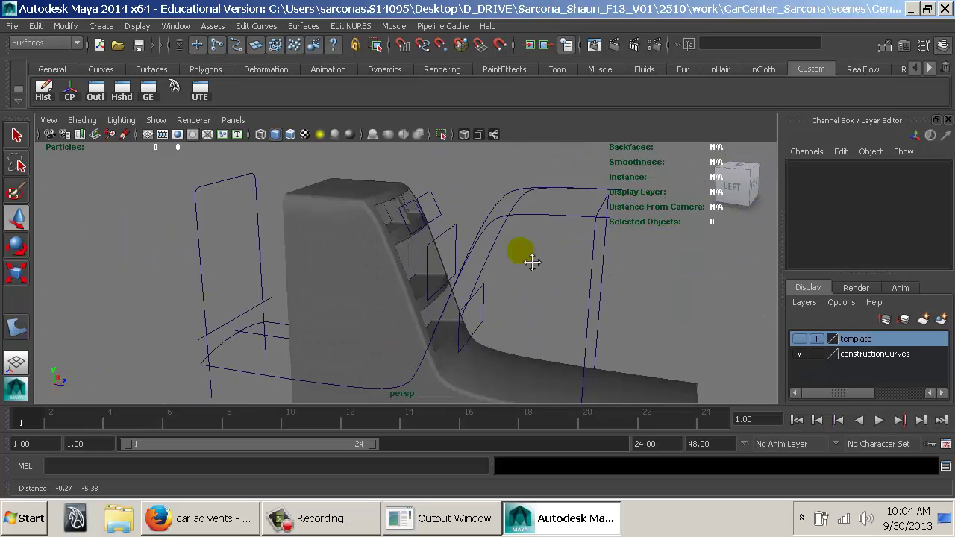
left_click_drag(532, 261, 500, 229, "alt")
left_click(499, 202)
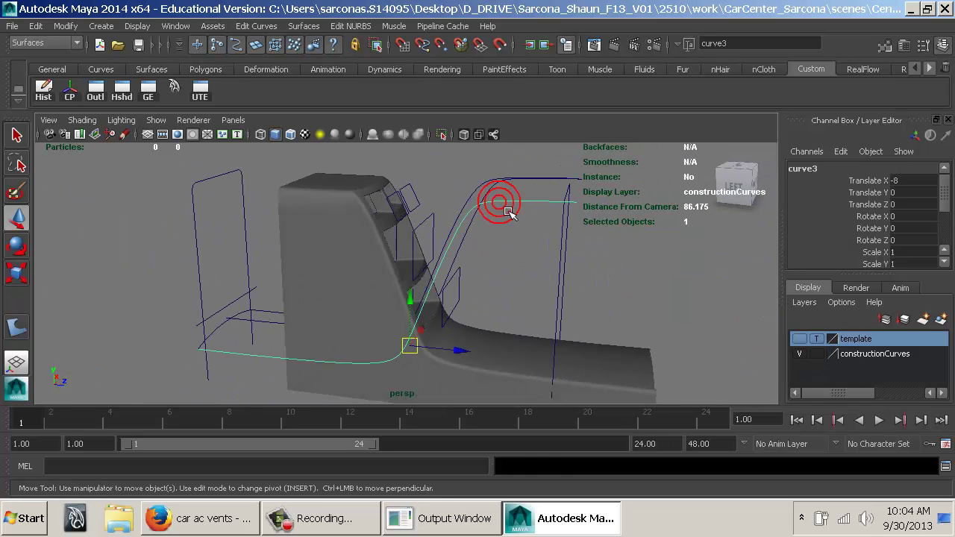
left_click(817, 338)
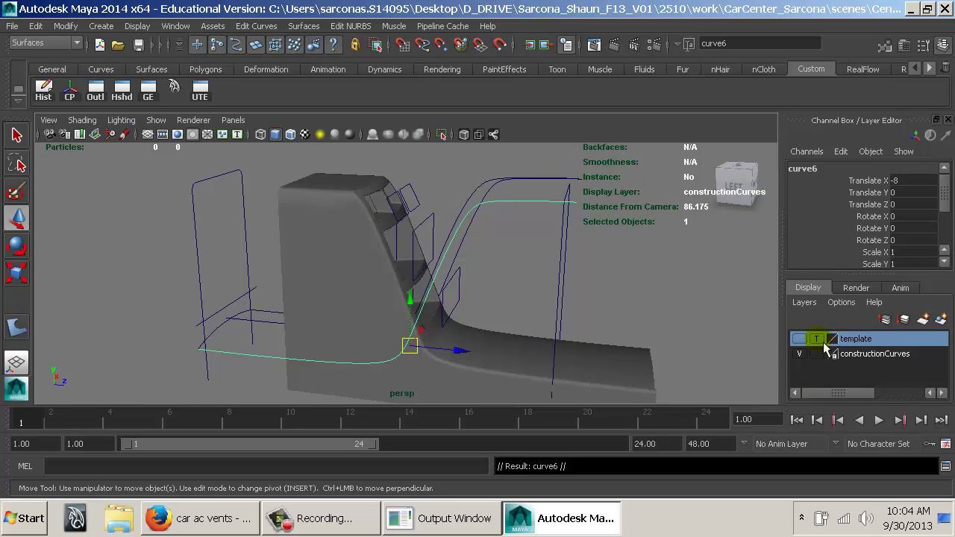
left_click(800, 353)
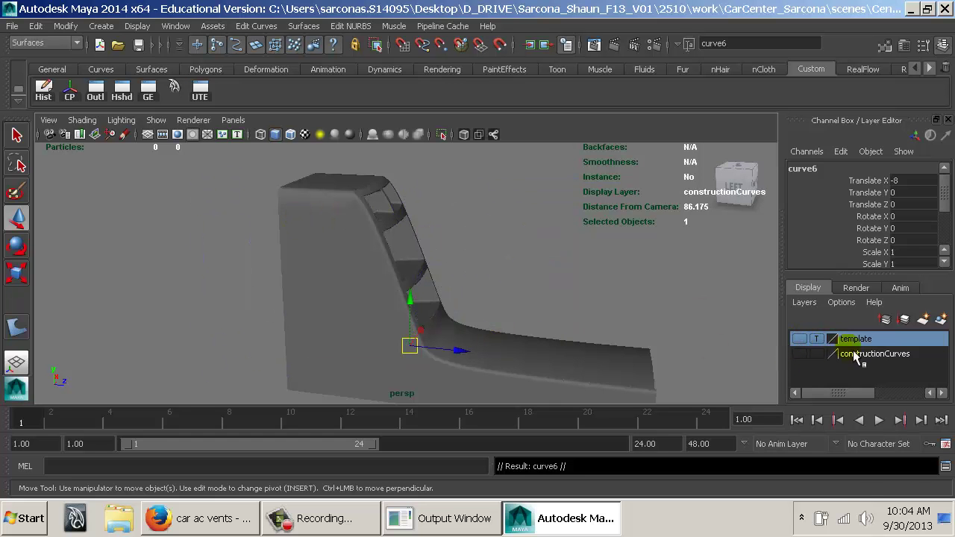
right_click_drag(855, 362, 860, 397)
Set the duplicated profile curve's Rotate Y to 180 so it follows the console's side.
mouse_move(497, 316)
left_mouse_down("alt")
mouse_move(699, 316)
mouse_move(509, 319)
left_mouse_up("alt")
key("e")
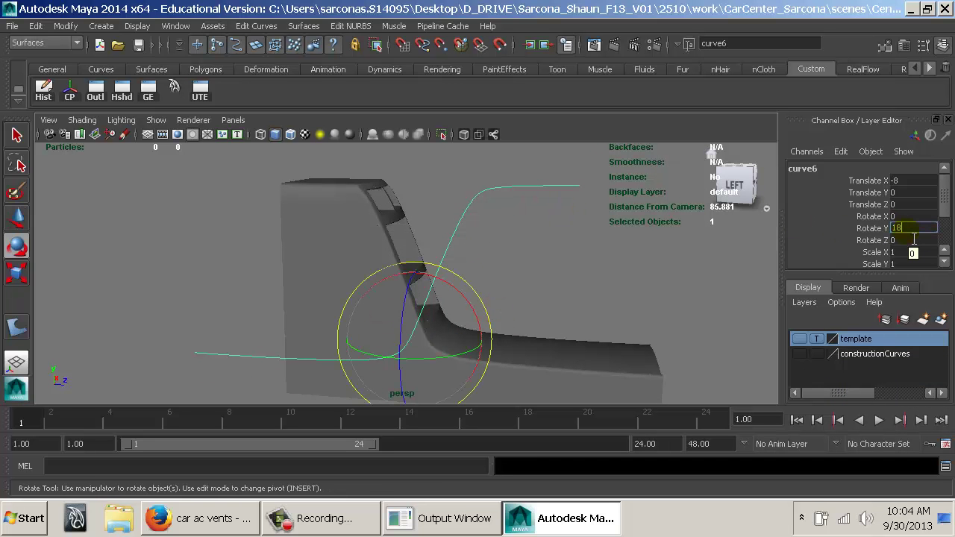
key("Return")
mouse_move(582, 301)
left_mouse_down("alt")
mouse_move(473, 324)
mouse_move(426, 320)
mouse_move(573, 302)
left_mouse_up("alt")
Try to shift the profile curve slightly behind the console's sloped face in the side view.
key("space")
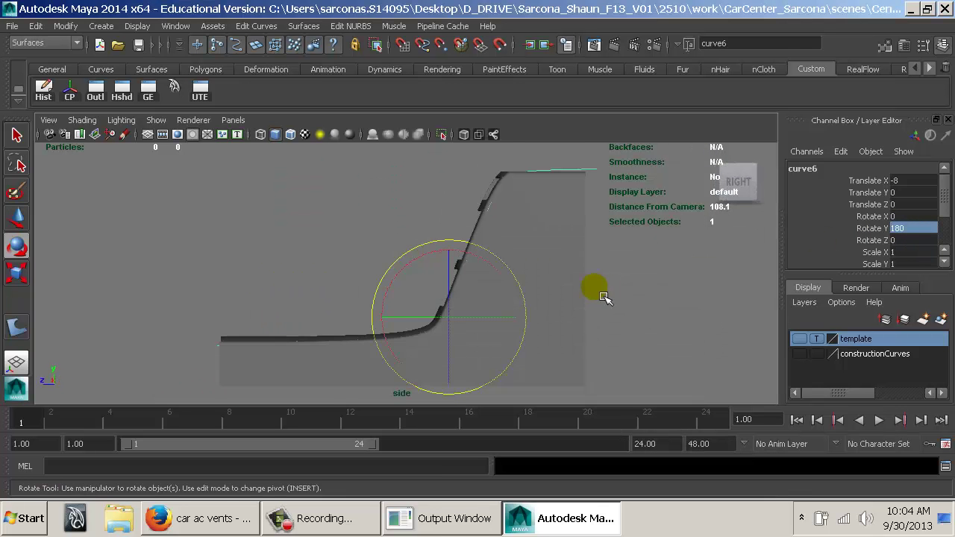
key("4")
key("w")
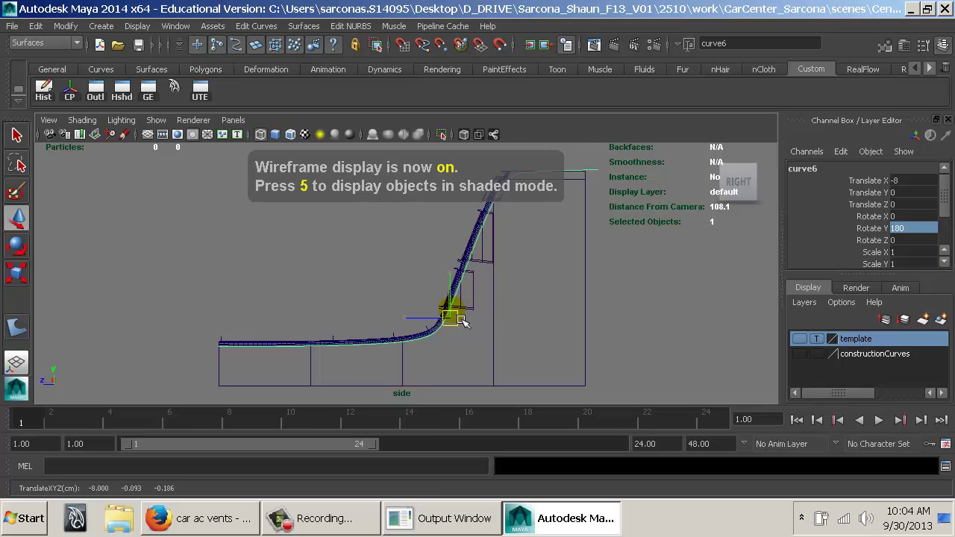
left_click_drag(452, 314, 462, 320)
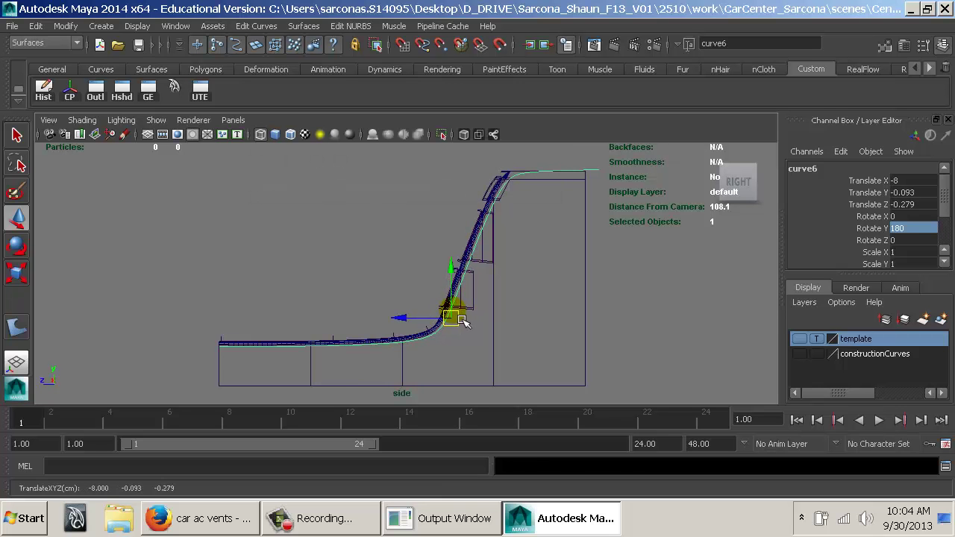
key("ctrl+z")
key("space")
left_click_drag(494, 234, 490, 212)
key("5")
Duplicate the profile curve onto the console's opposite side and loft a surface between the two curves.
mouse_move(475, 301)
left_mouse_down("alt")
mouse_move(401, 323)
mouse_move(492, 316)
left_mouse_up("alt")
key("ctrl+d")
left_click(335, 271, "shift")
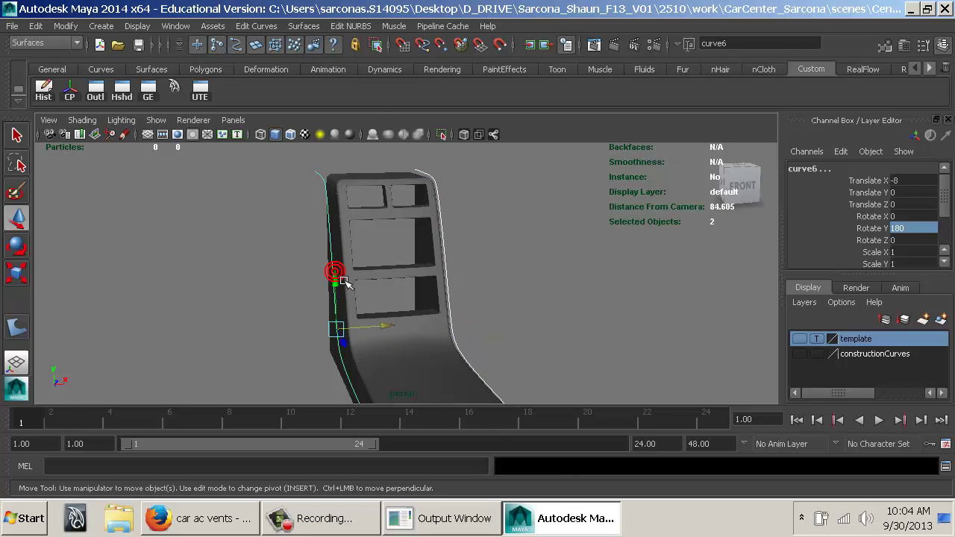
key("space")
left_click(266, 299)
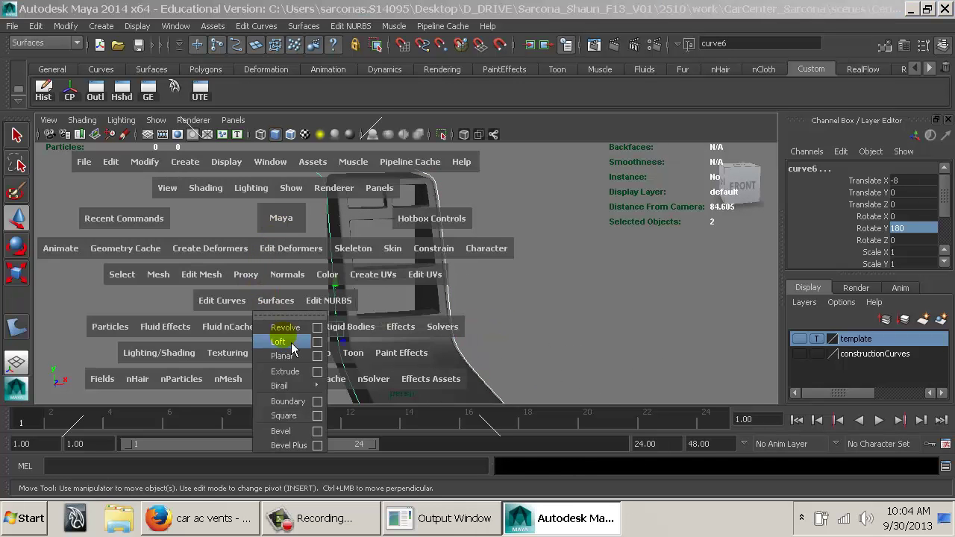
left_click(277, 341)
Move the new lofted surface toward the console's front face to a Translate Z of about 0.541.
right_click_drag(283, 335, 717, 400, "alt")
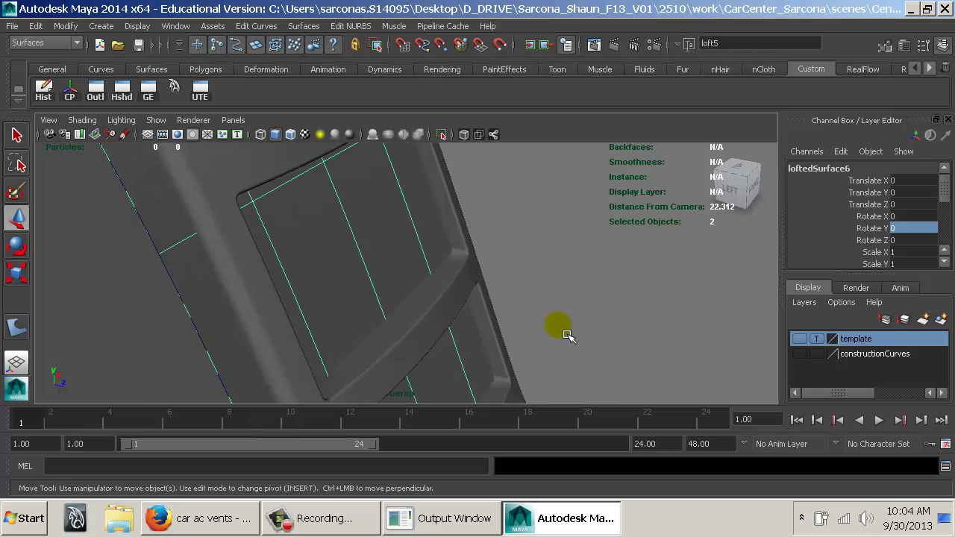
left_click_drag(565, 333, 597, 328, "alt")
right_click_drag(597, 328, 448, 275, "alt")
left_click_drag(446, 275, 440, 271, "alt")
right_click_drag(441, 271, 463, 291, "alt")
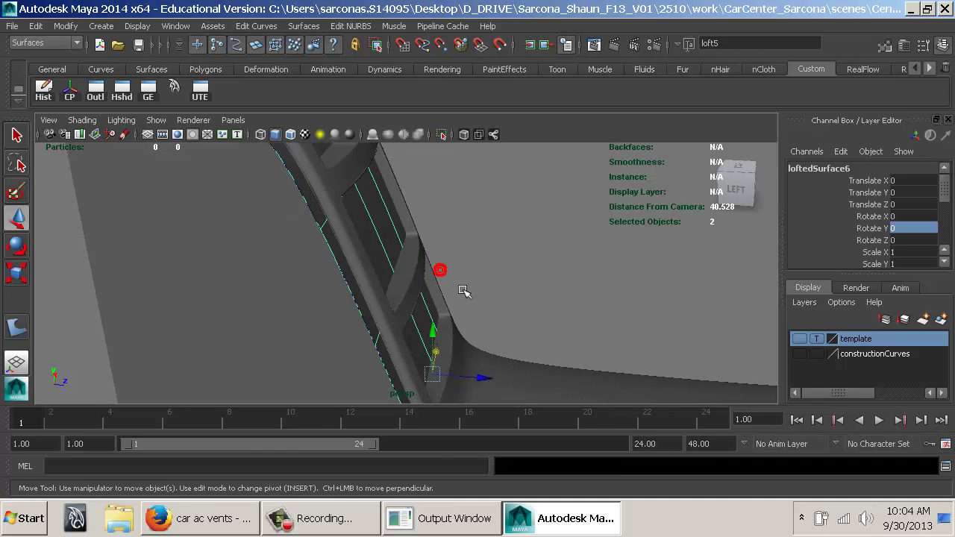
left_click_drag(487, 381, 492, 384)
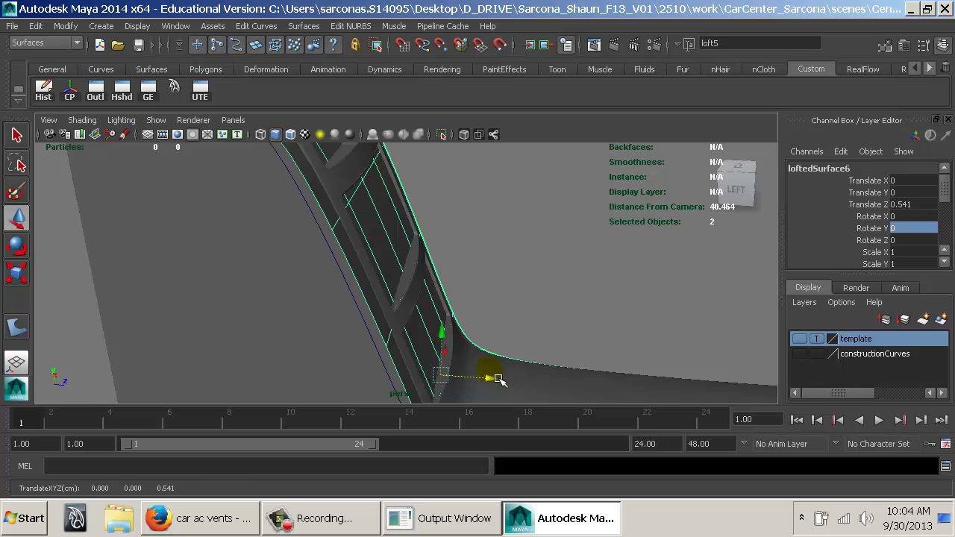
left_click_drag(499, 379, 542, 364, "alt")
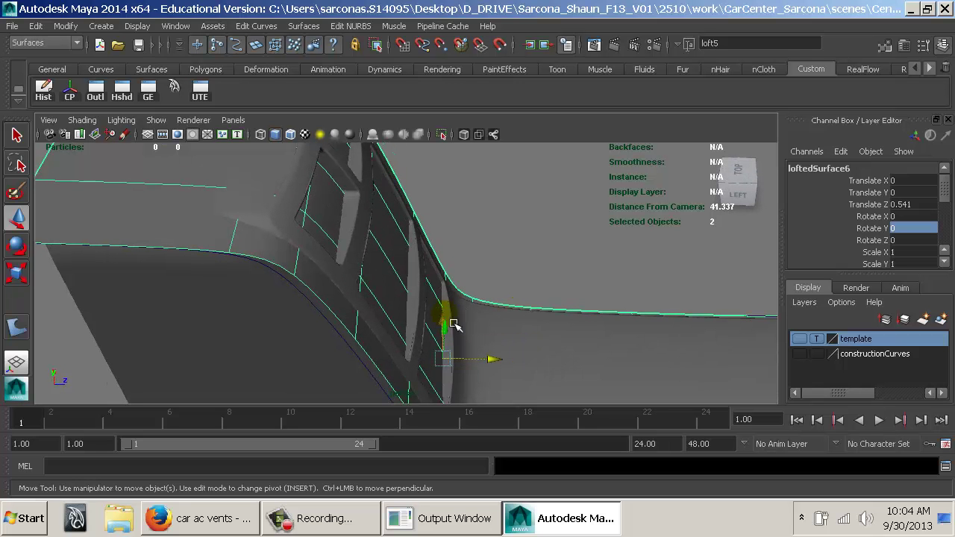
mouse_move(420, 252)
left_mouse_down("alt")
mouse_move(478, 321)
mouse_move(463, 356)
mouse_move(288, 324)
mouse_move(384, 290)
mouse_move(405, 320)
mouse_move(435, 264)
mouse_move(427, 258)
left_mouse_up("alt")
left_click_drag(491, 235, 431, 290, "alt")
Intersect the new backing surface with the upper right opening's loft, creating curves on both surfaces with a local tolerance of 0.01.
left_click(482, 328, "shift")
key("ctrl+z")
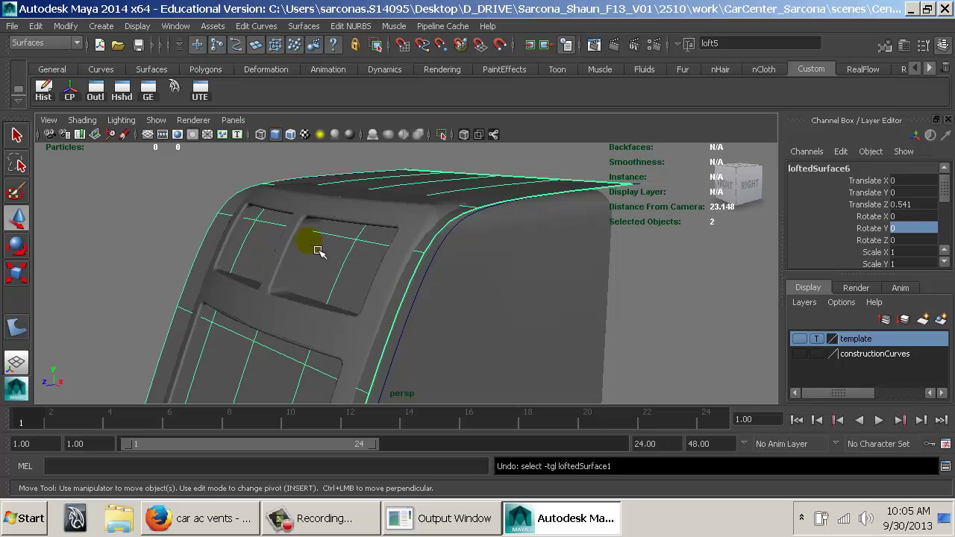
left_click(284, 247, "shift")
left_click_drag(305, 258, 516, 269, "alt")
left_click(407, 276)
left_click_drag(406, 280, 414, 287, "alt")
right_click_drag(415, 287, 476, 288, "alt")
left_click(466, 283, "shift")
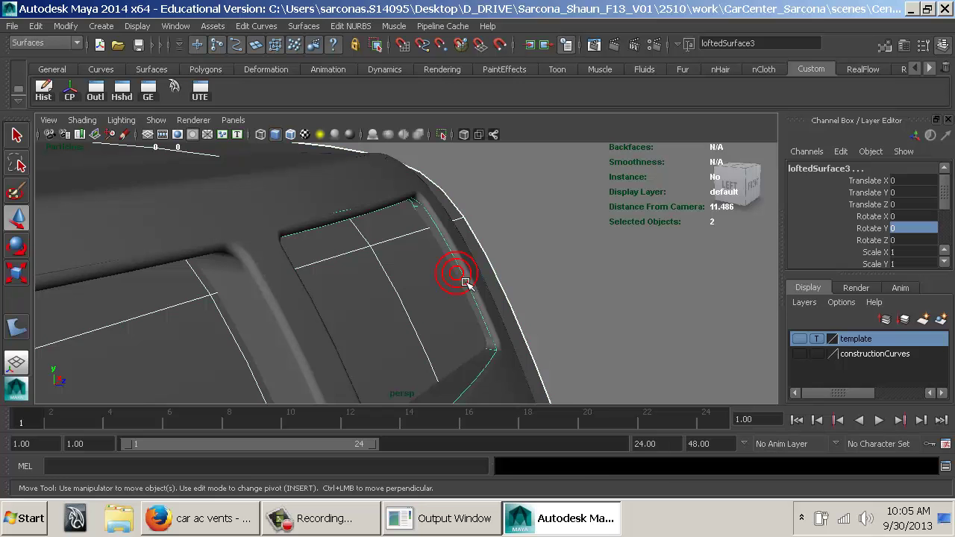
key("space")
left_click(505, 360)
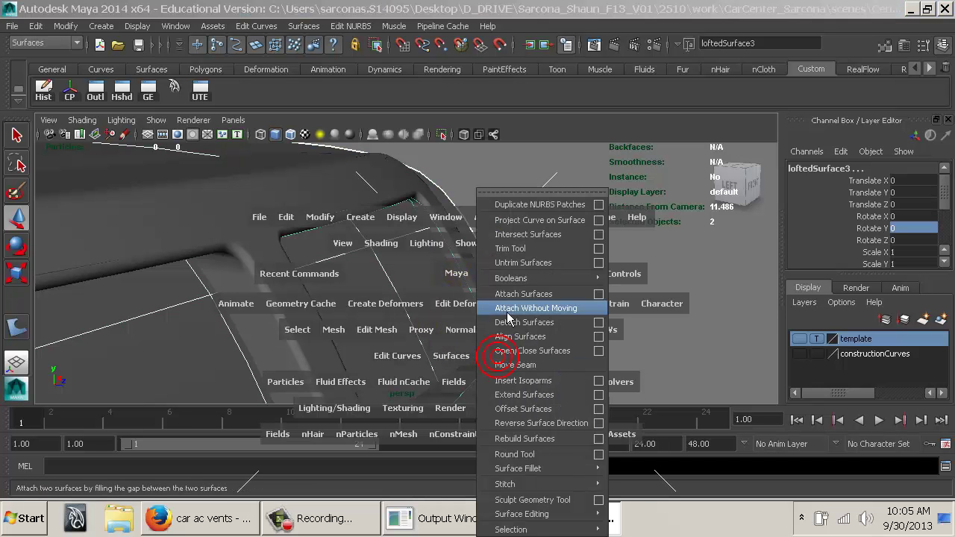
left_click_drag(564, 241, 599, 235)
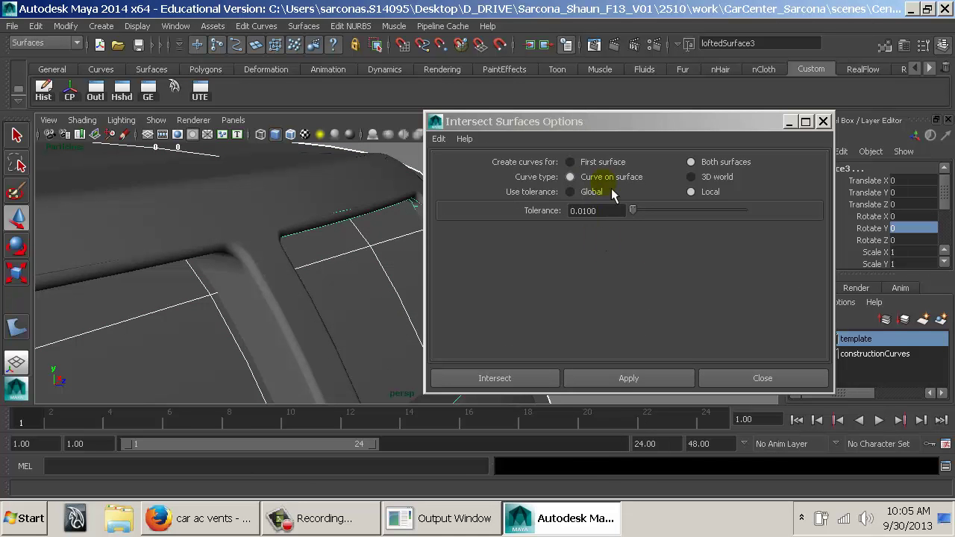
left_click(519, 377)
Intersect the backing surface with the upper left opening's lofted surface using the same settings.
left_click_drag(446, 373, 555, 340, "alt")
right_click_drag(555, 340, 429, 299, "alt")
left_click(431, 303)
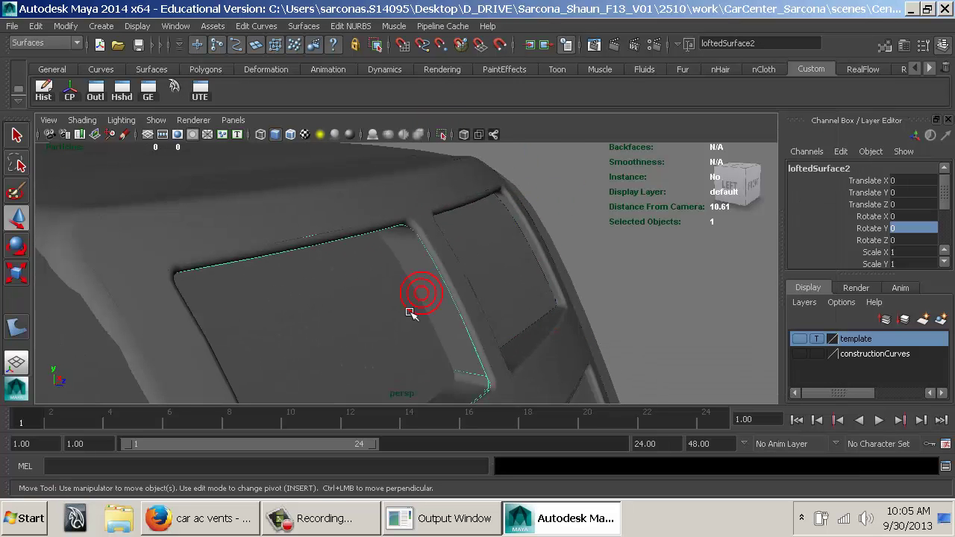
left_click(411, 313, "shift")
key("g")
Intersect the backing surface with the large middle opening's lofted surface using the same settings.
middle_click_drag(592, 367, 426, 286, "alt")
left_click(411, 265)
right_click_drag(425, 288, 528, 311, "alt")
scroll(530, 313, "up", 3)
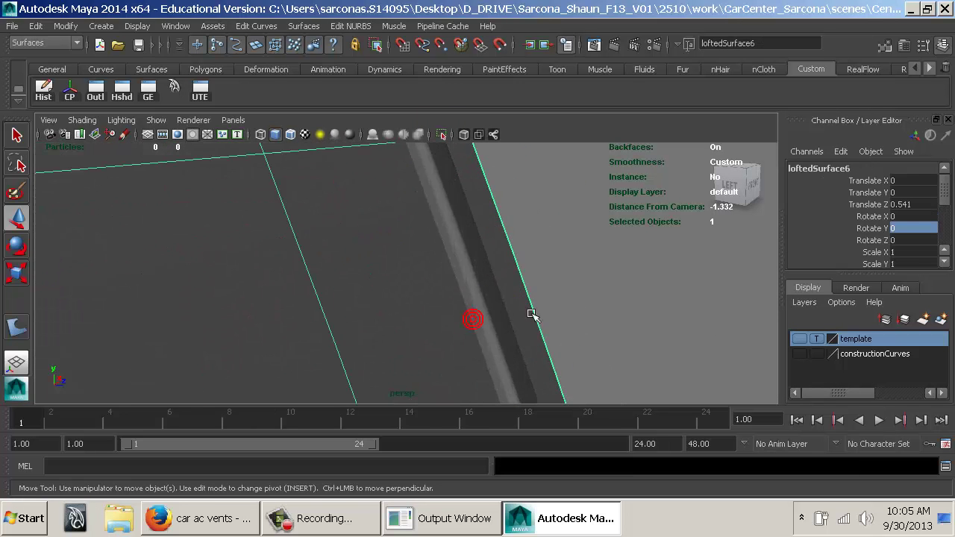
left_click(465, 283, "shift")
key("g")
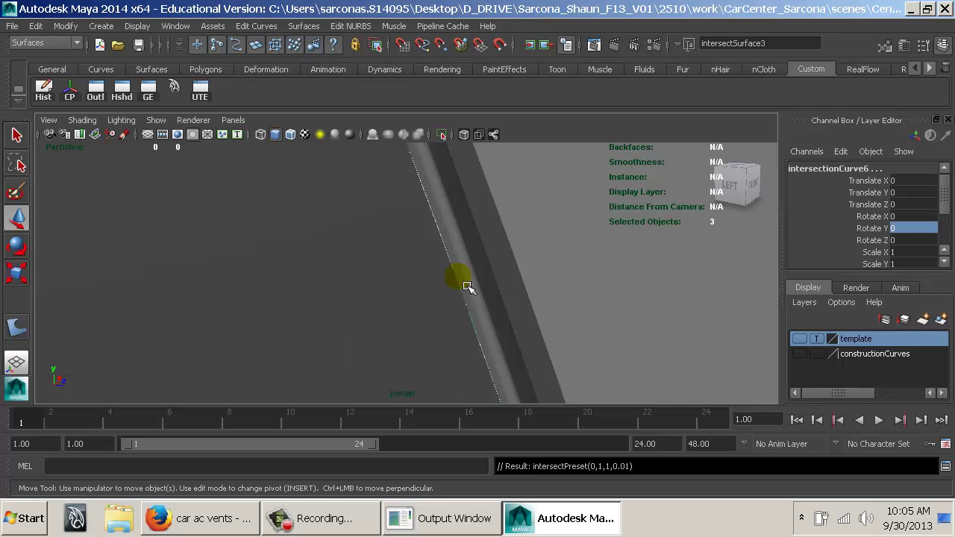
Intersect the backing surface with the lowest opening's lofted surface using the same settings.
right_click_drag(593, 338, 420, 331, "alt")
middle_click_drag(435, 367, 375, 236, "alt")
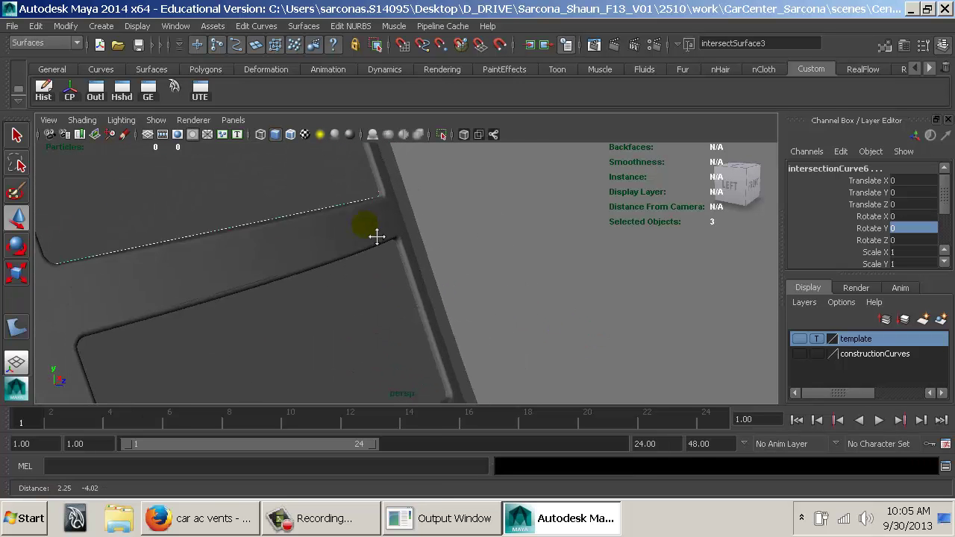
right_click_drag(375, 237, 562, 291, "alt")
right_click_drag(430, 312, 515, 294, "alt")
key("4")
key("5")
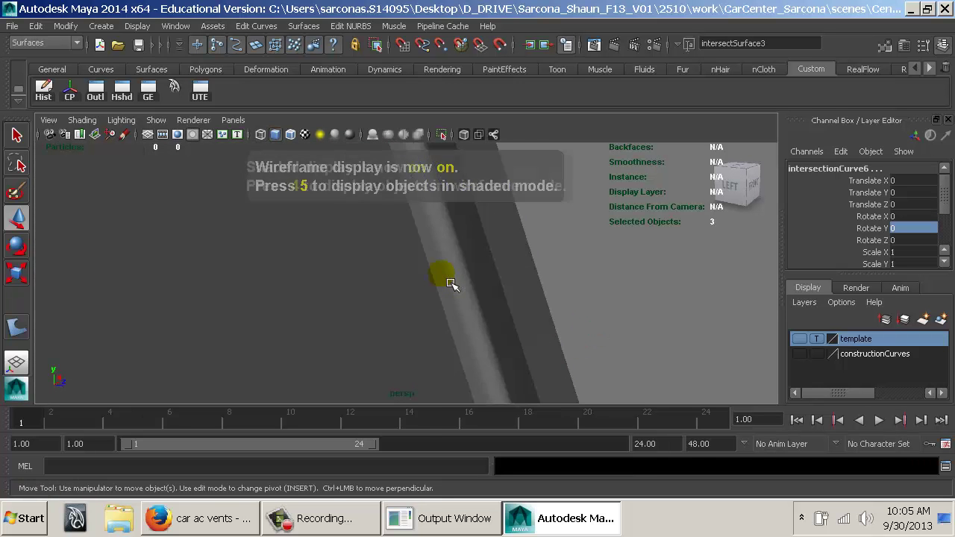
left_click(447, 283)
left_click(410, 302, "shift")
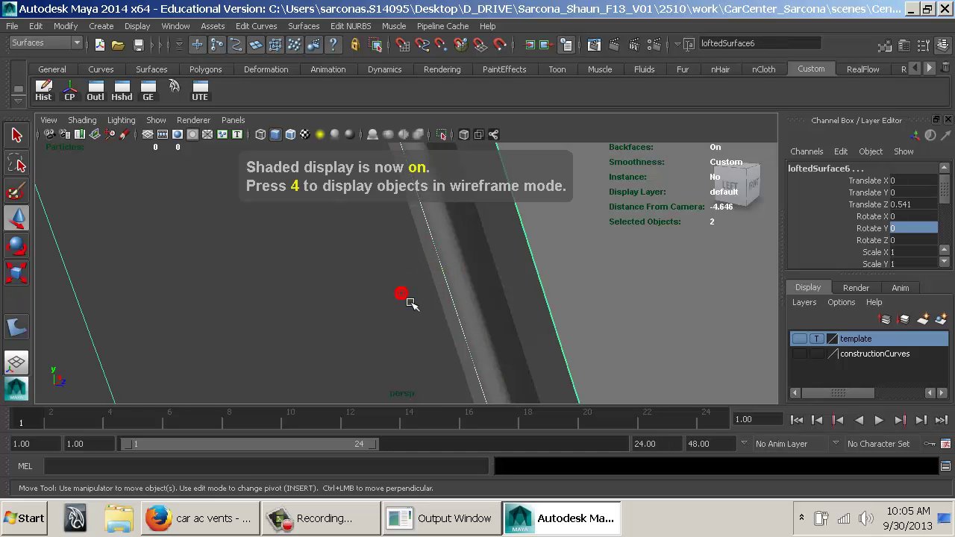
right_click_drag(567, 345, 301, 303, "alt")
right_click_drag(499, 329, 276, 311, "alt")
key("g")
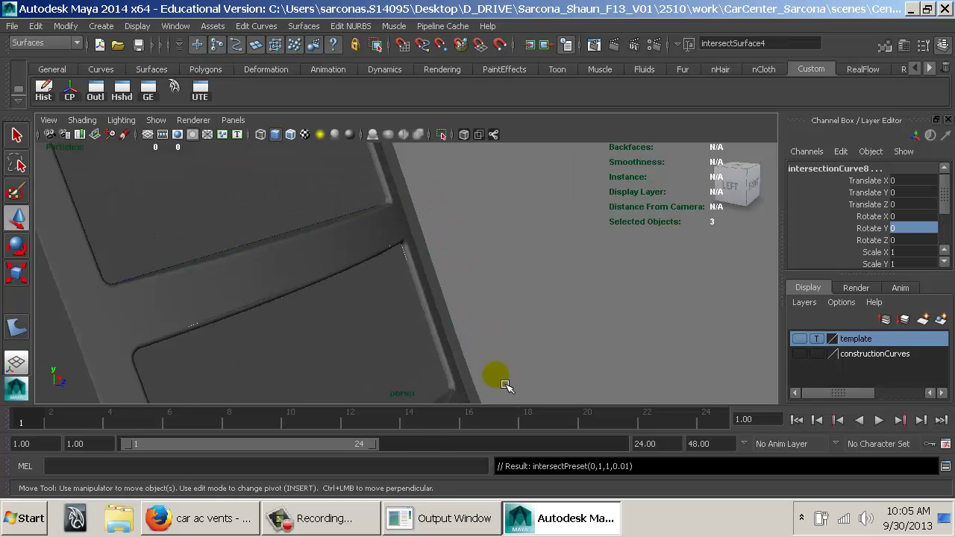
Trim the lofted backing surface with the Trim Tool, keeping its four regions inside the console openings.
middle_click_drag(505, 386, 457, 175, "alt")
middle_click_drag(453, 286, 548, 409, "alt")
right_click_drag(548, 410, 456, 324, "alt")
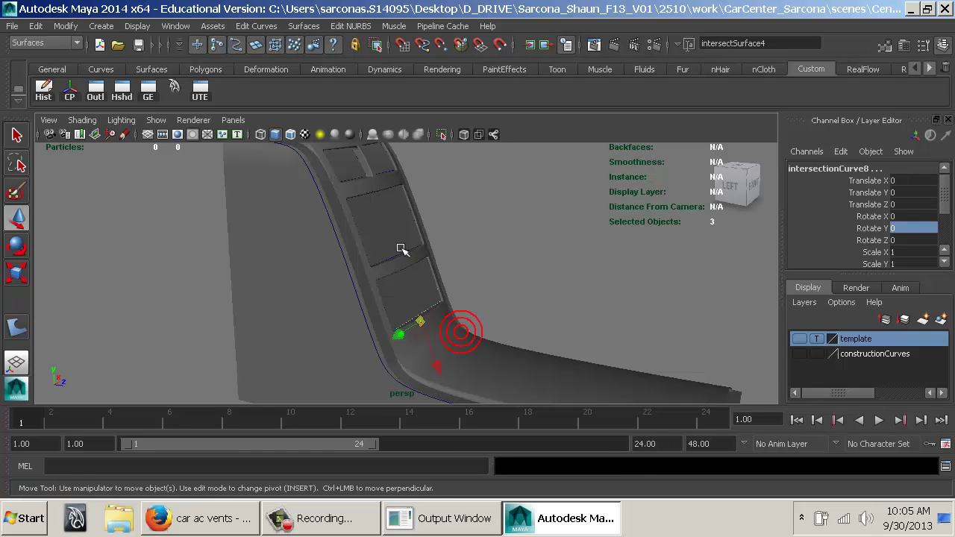
left_click(399, 240)
key("space")
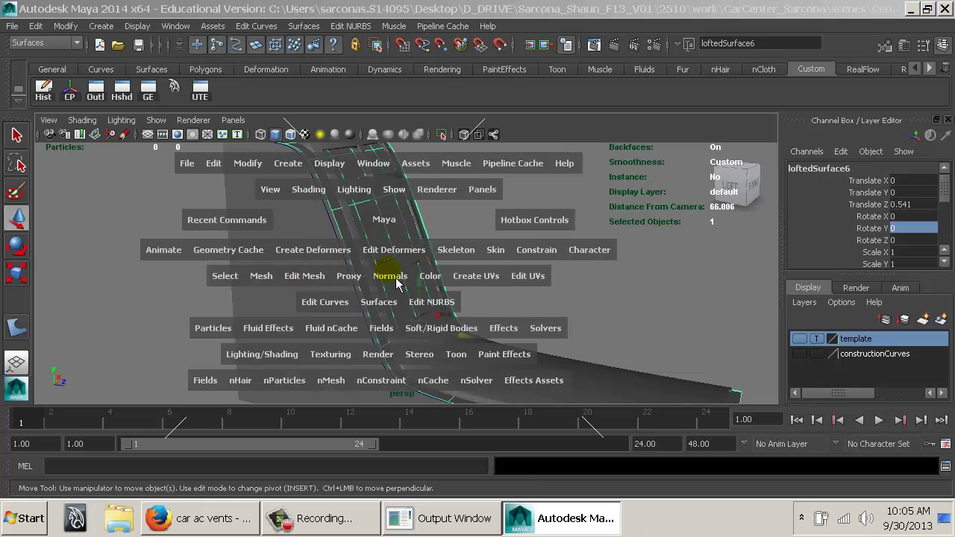
left_click_drag(431, 301, 470, 295)
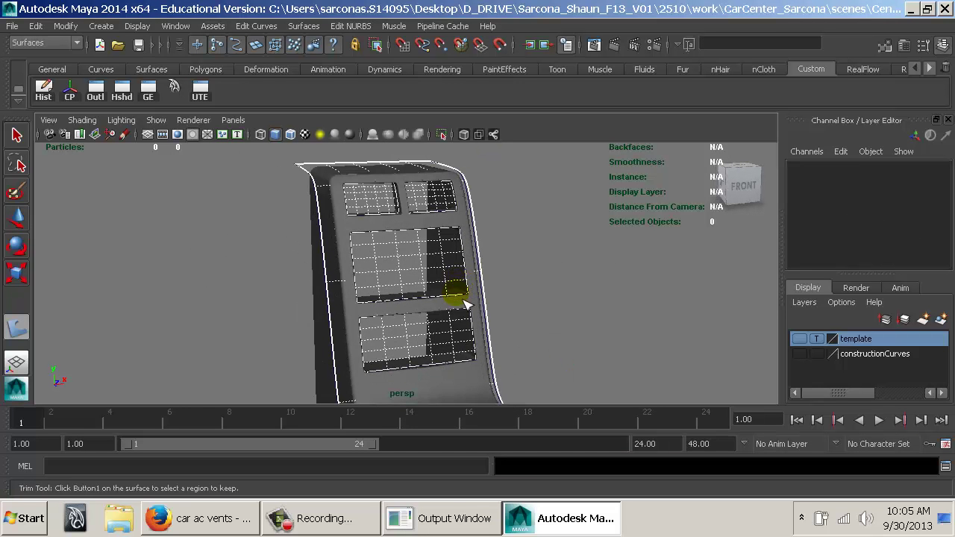
left_click(372, 200)
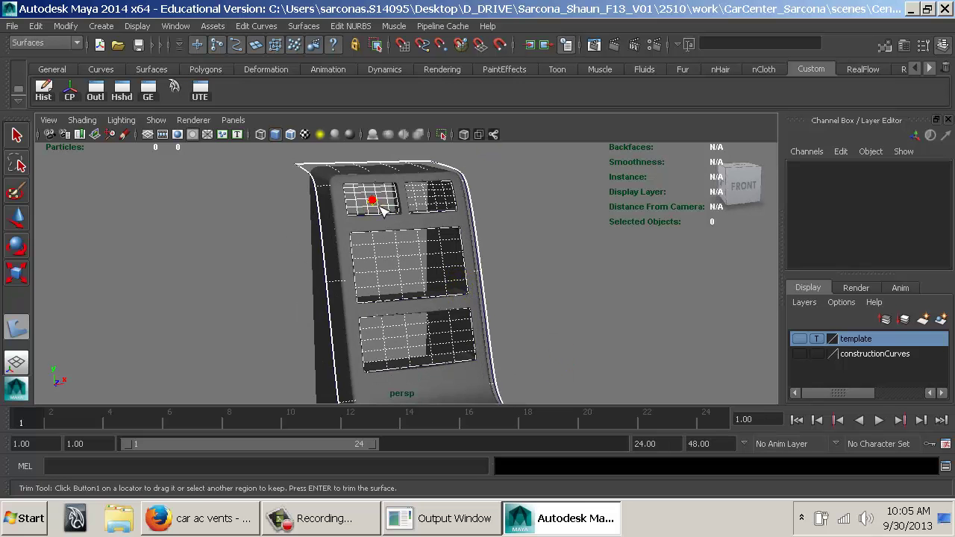
left_click(418, 250)
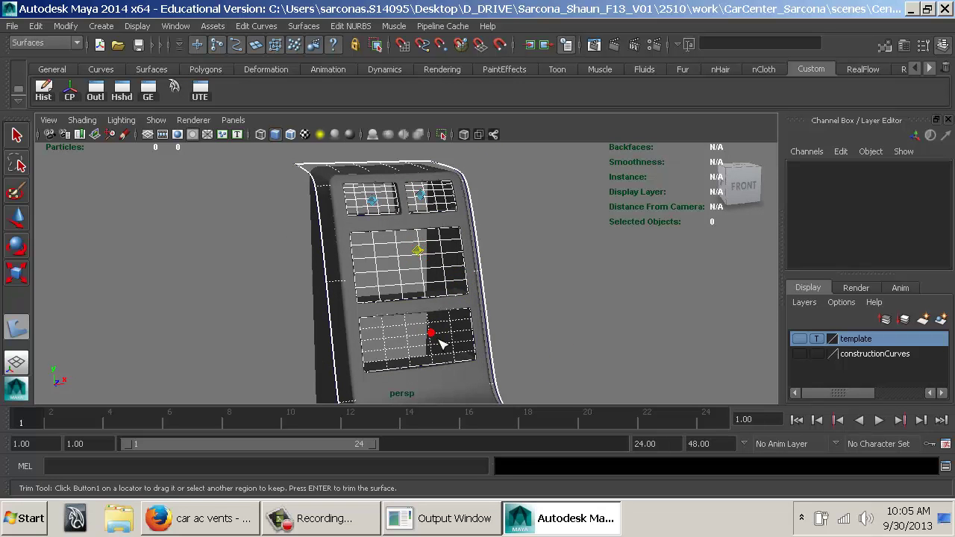
key("Return")
left_click(539, 312)
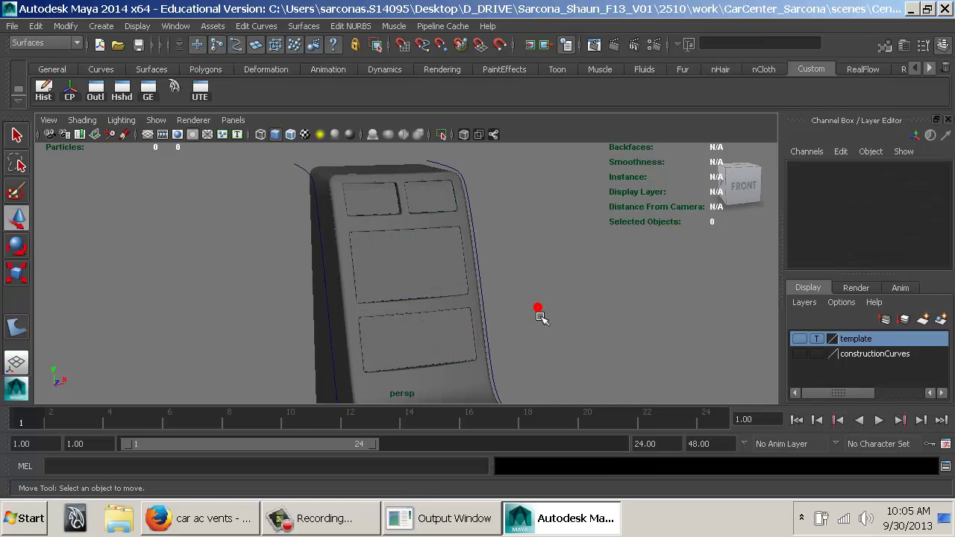
Check the trimmed backing surface inside the openings and try to save the scene as a new incremented version.
mouse_move(378, 304)
left_mouse_down("alt")
mouse_move(468, 314)
mouse_move(453, 318)
mouse_move(419, 294)
left_mouse_up("alt")
left_click(429, 284)
left_click(431, 284)
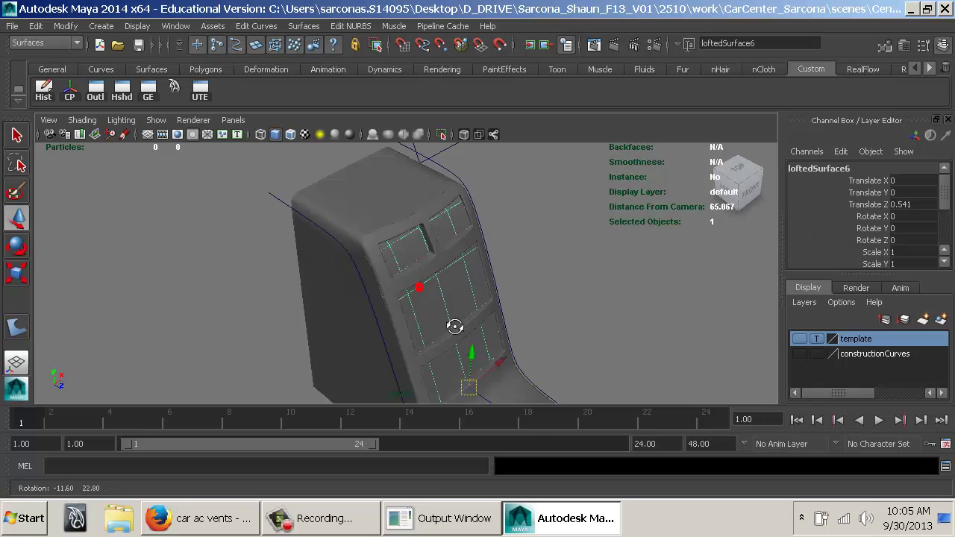
left_click_drag(456, 335, 458, 277, "alt")
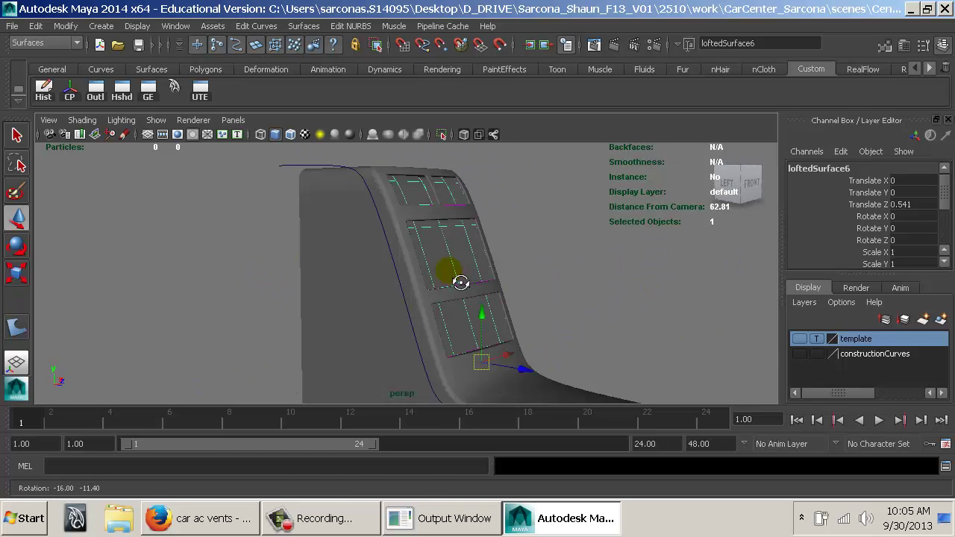
left_click(14, 27)
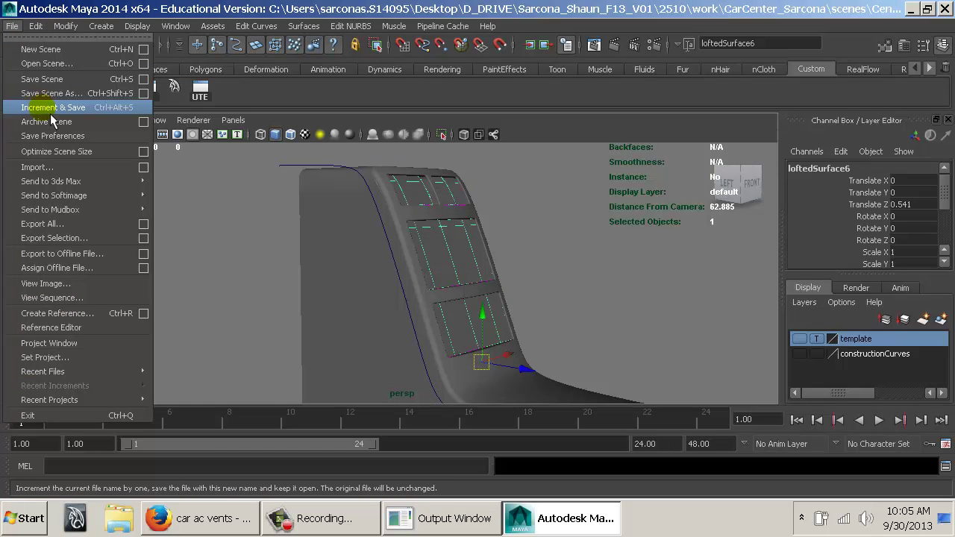
left_click(46, 108)
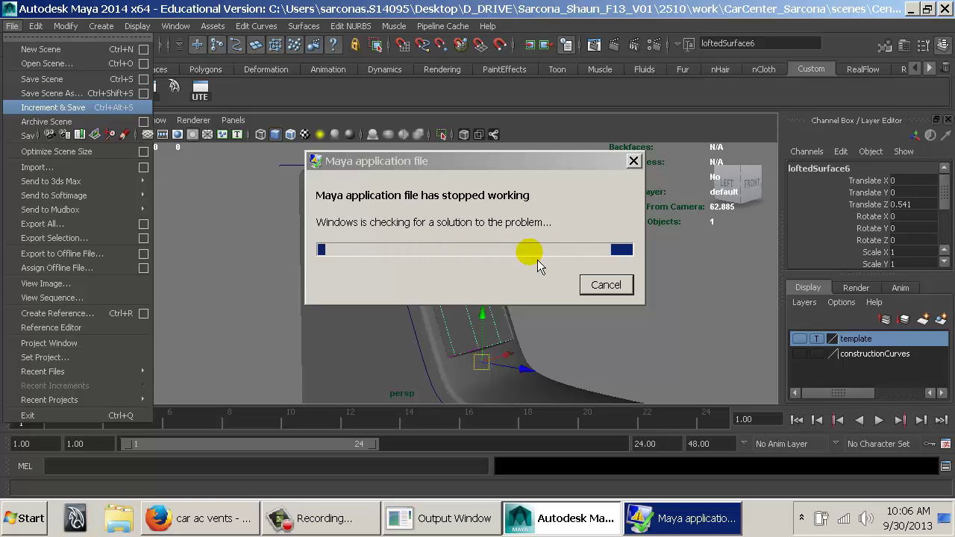
Dismiss the crash report and relaunch Maya in a maximized window.
left_click(606, 287)
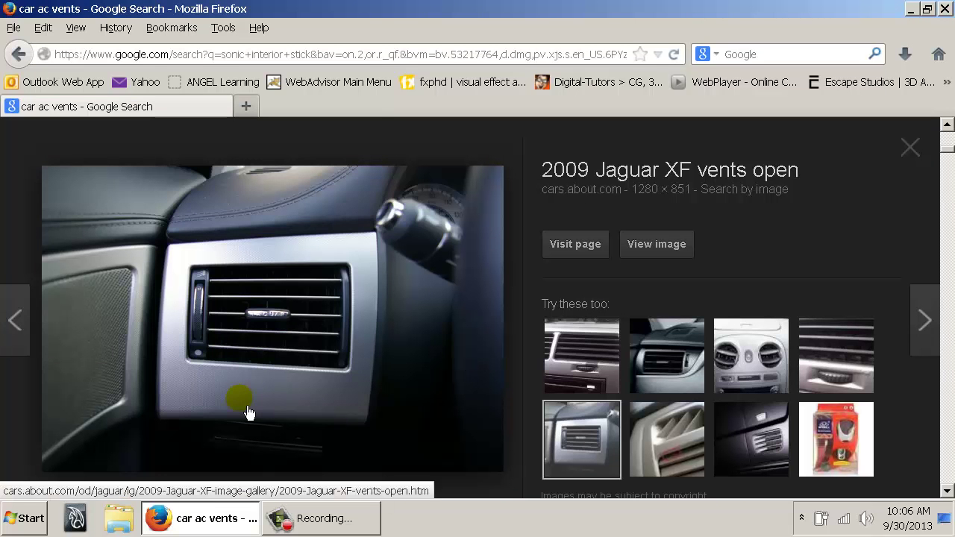
key("super")
left_click(146, 179)
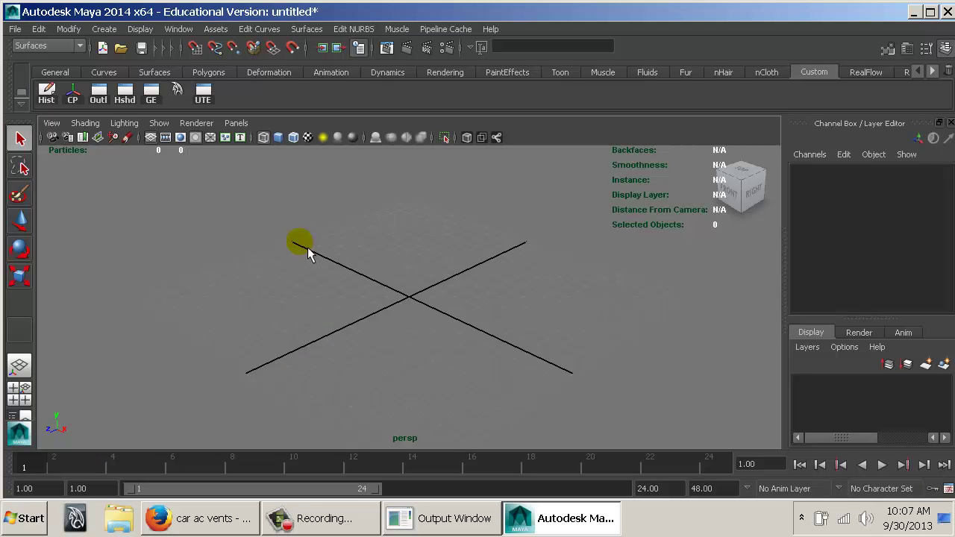
double_click(54, 20)
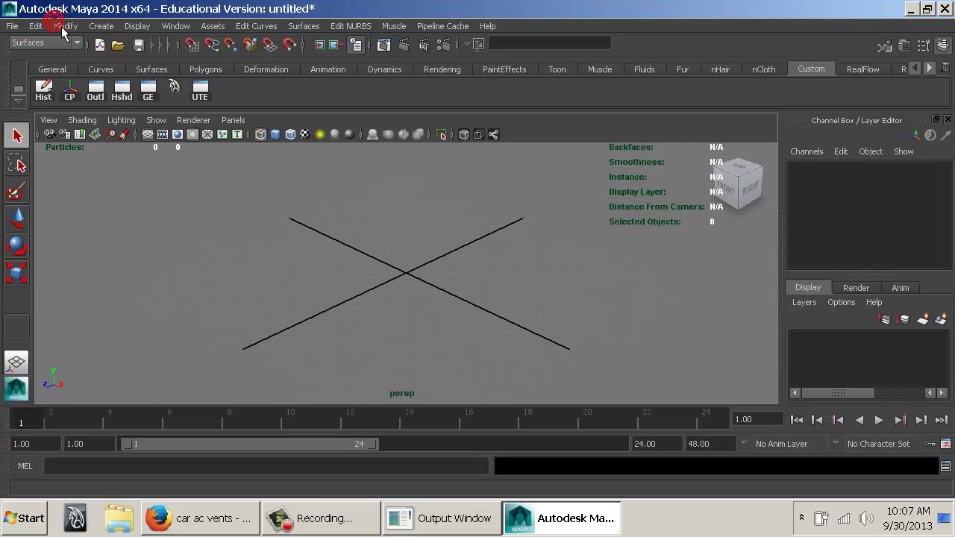